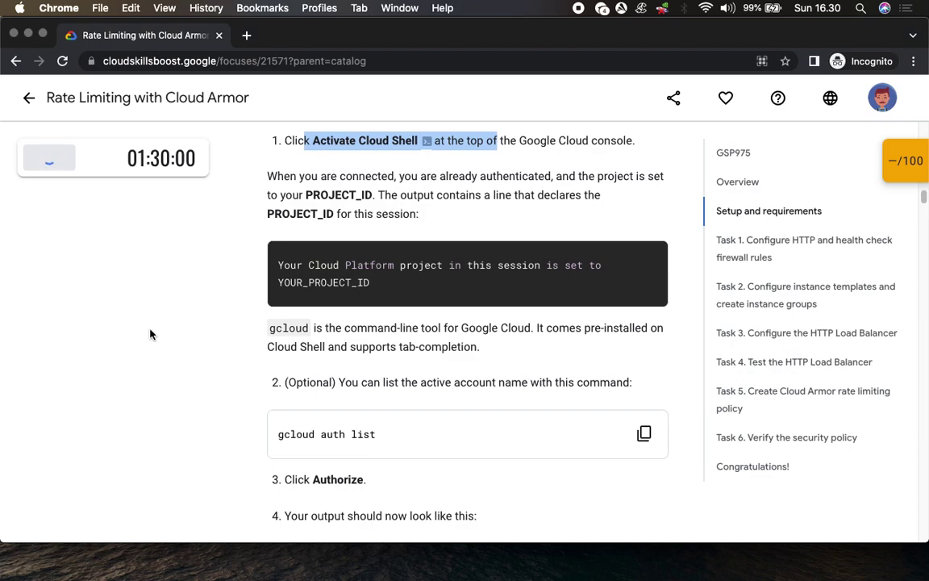
Open the Google Cloud console from the lab page and submit the lab account's username for sign-in
left_click(187, 374)
left_click(145, 262)
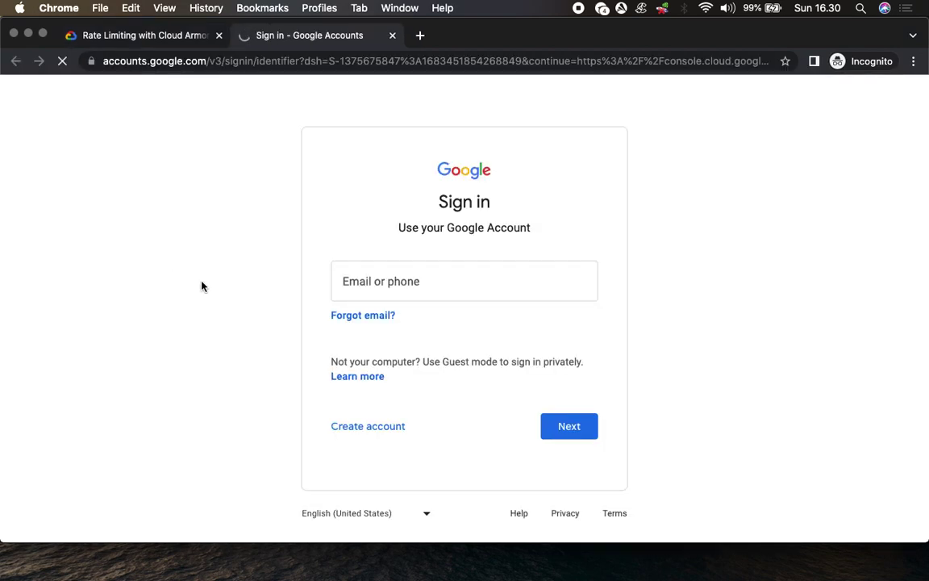
key("super+v")
left_click(568, 426)
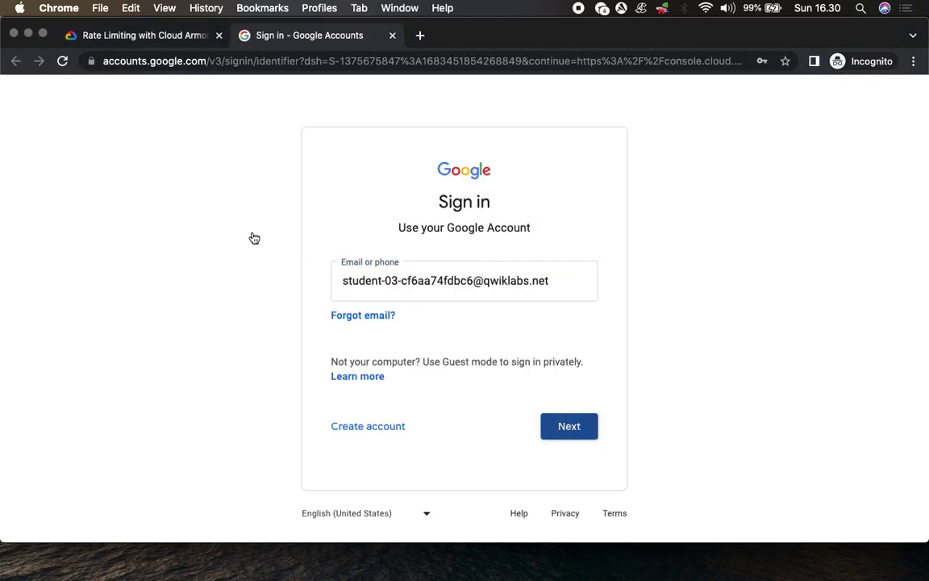
Copy the lab account's password from the lab page and submit it in the Google sign-in password field
left_click(148, 42)
left_click(186, 374)
left_click(317, 42)
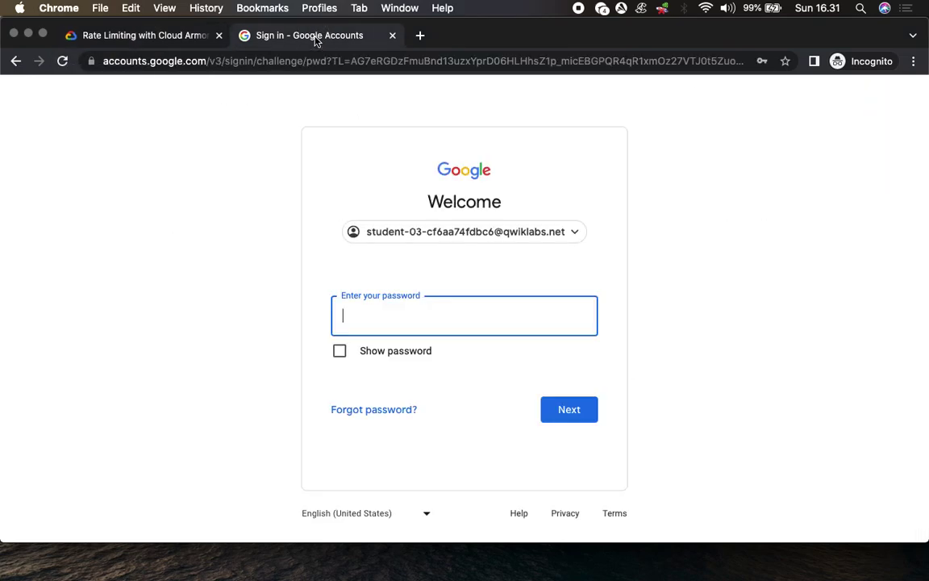
key("super+v")
left_click(577, 410)
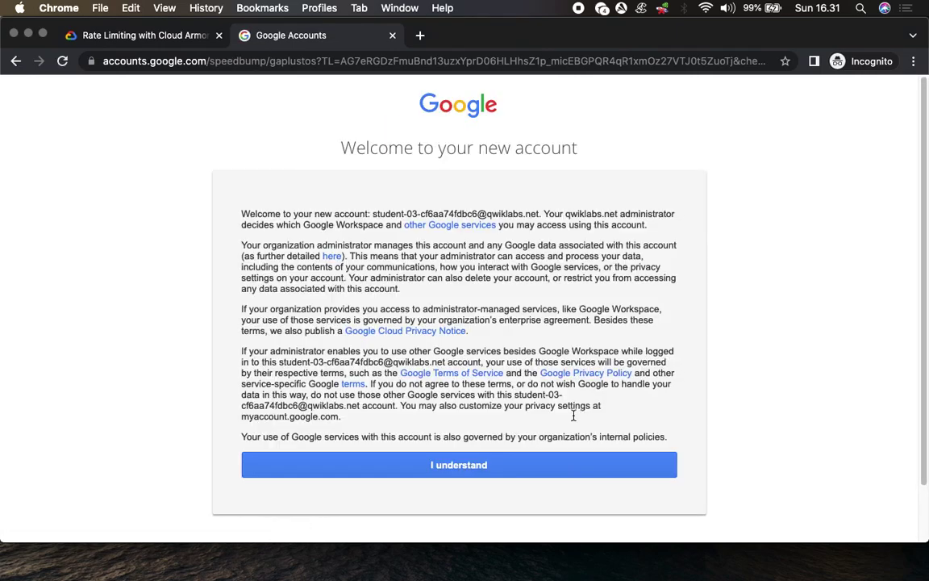
Accept the new account notice and agree to the Google Cloud terms to enter the console
left_click(519, 467)
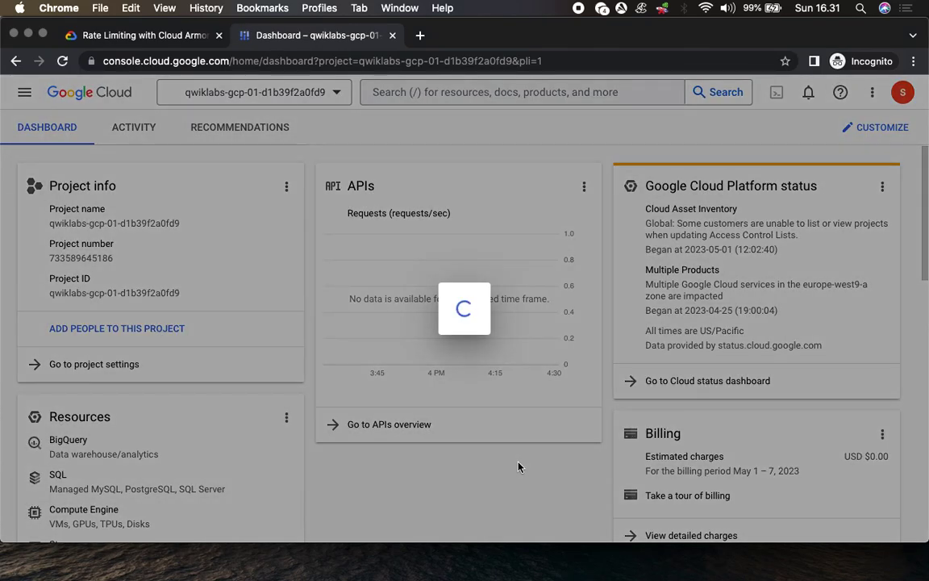
left_click(279, 368)
left_click(627, 528)
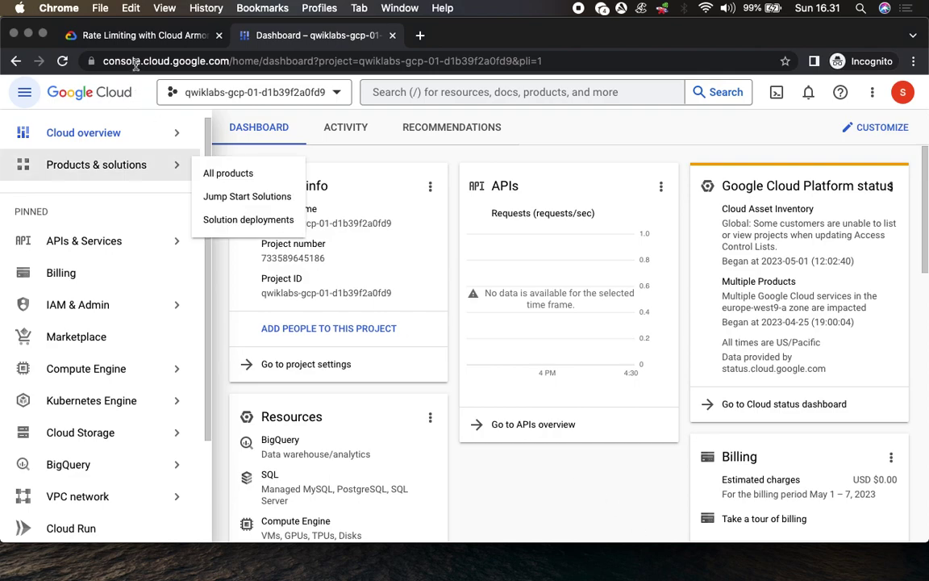
Activate Cloud Shell for the lab project and continue through its introduction
left_click(776, 94)
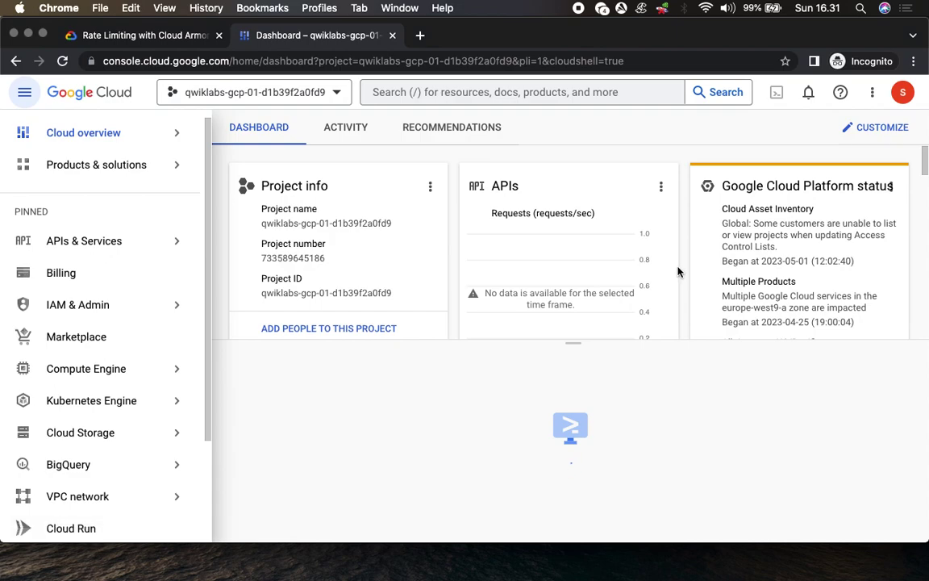
left_click(766, 505)
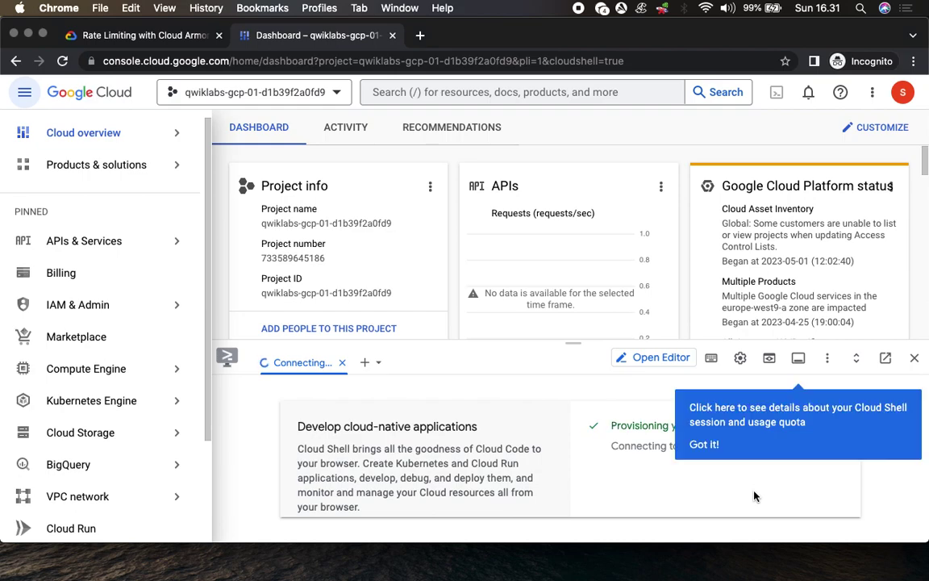
left_click(700, 502)
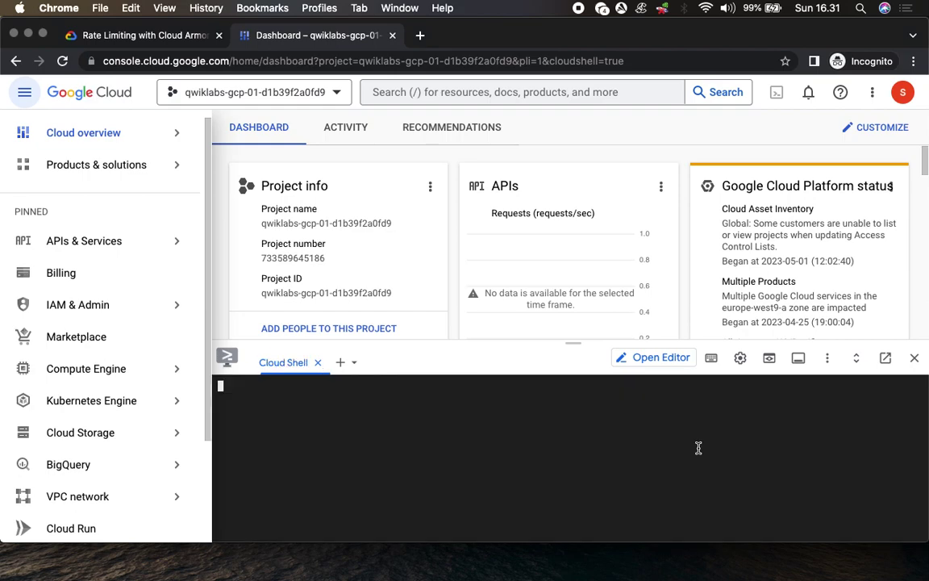
Set the Cloud Shell terminal's text size preference to Medium
left_click(741, 357)
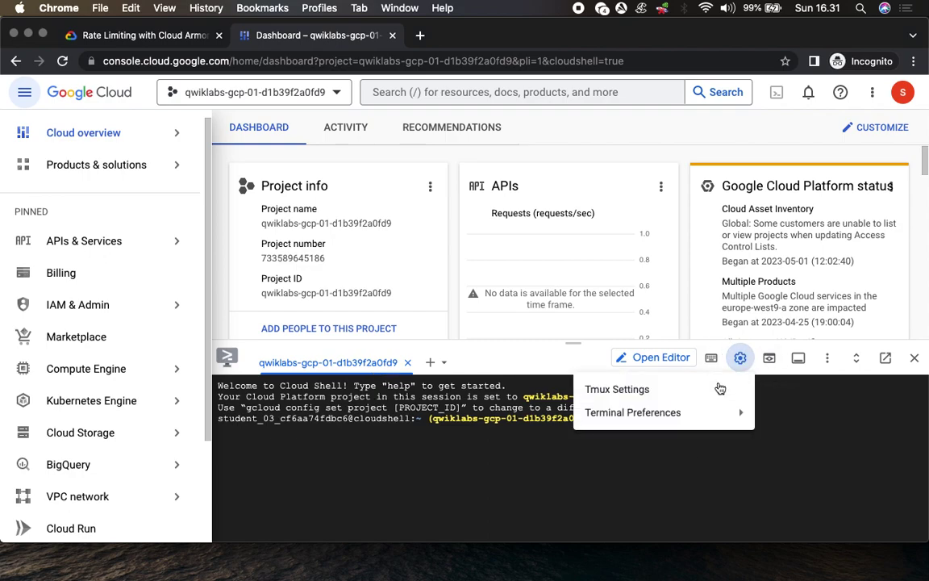
mouse_move(664, 416)
mouse_move(472, 425)
left_click(624, 472)
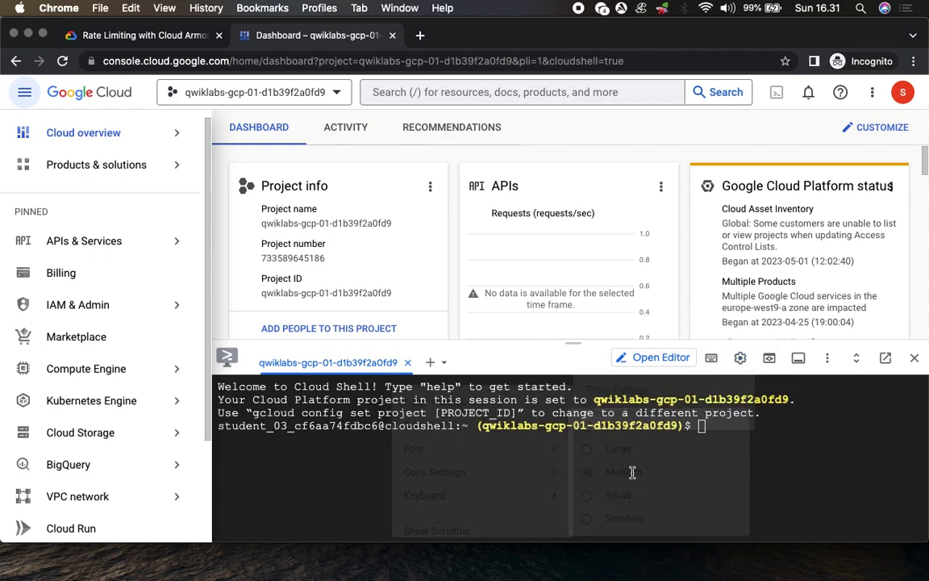
Run gcloud auth list from the lab instructions in Cloud Shell and authorize the request
left_click(143, 34)
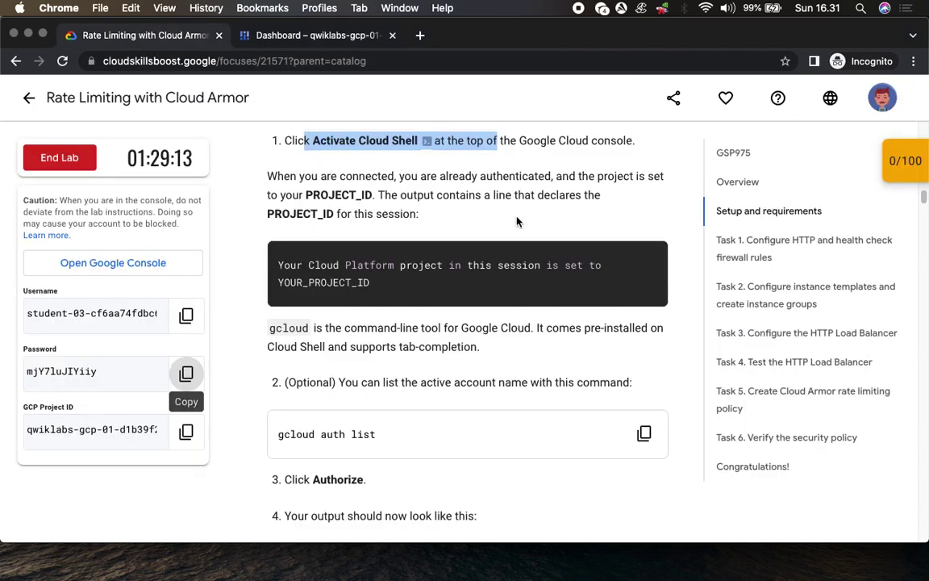
left_click(644, 433)
left_click(320, 37)
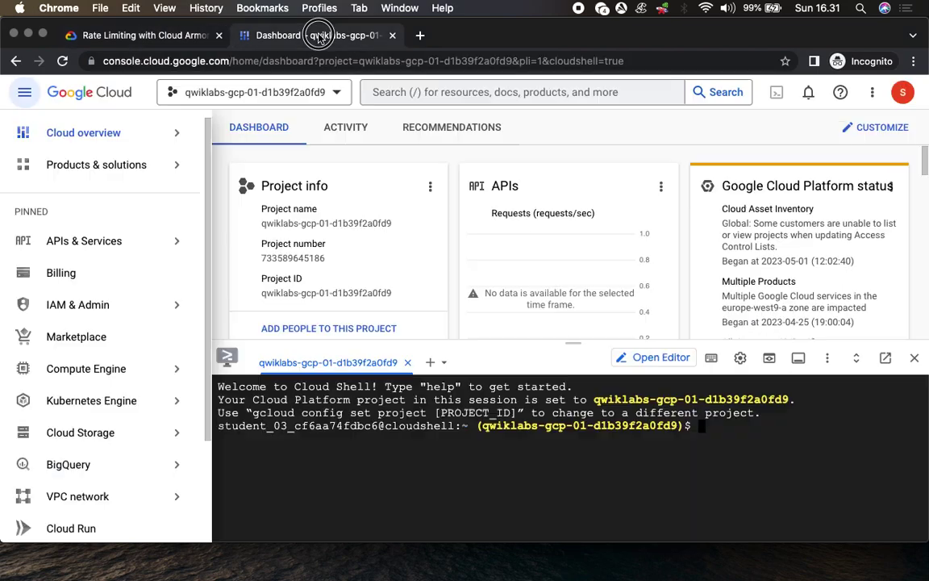
key("super+v")
key("Return")
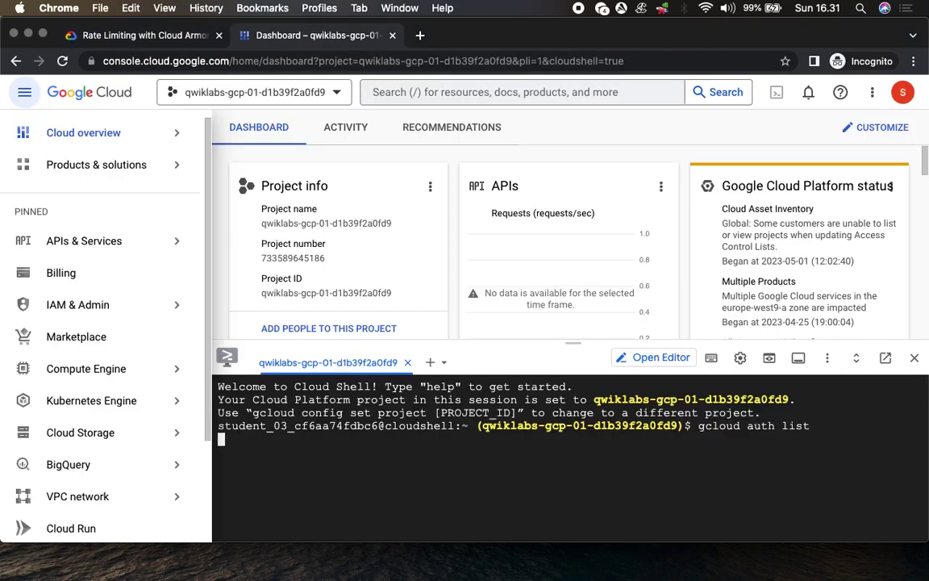
left_click(692, 497)
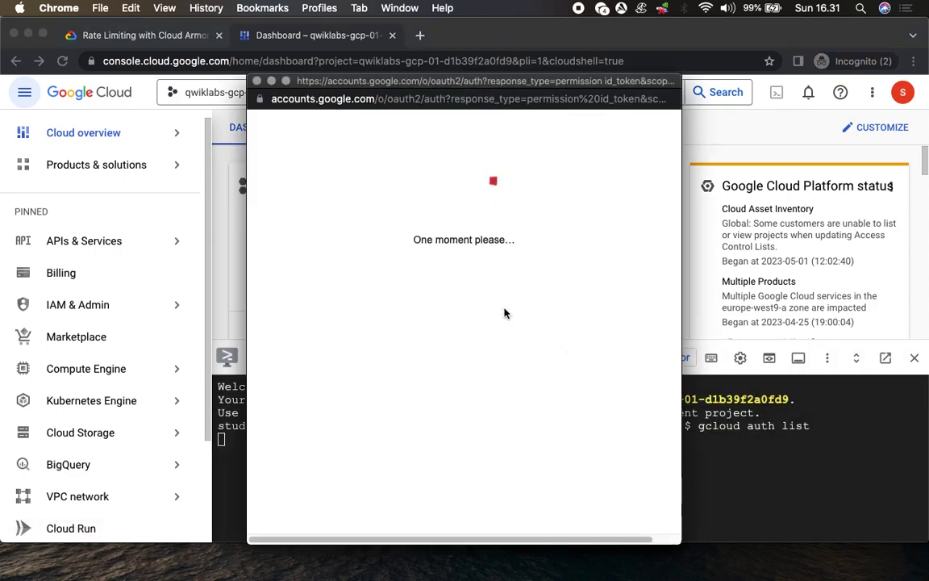
Copy gcloud config list project from the lab instructions and run it in Cloud Shell
left_click(169, 42)
scroll(599, 393, "down", 5)
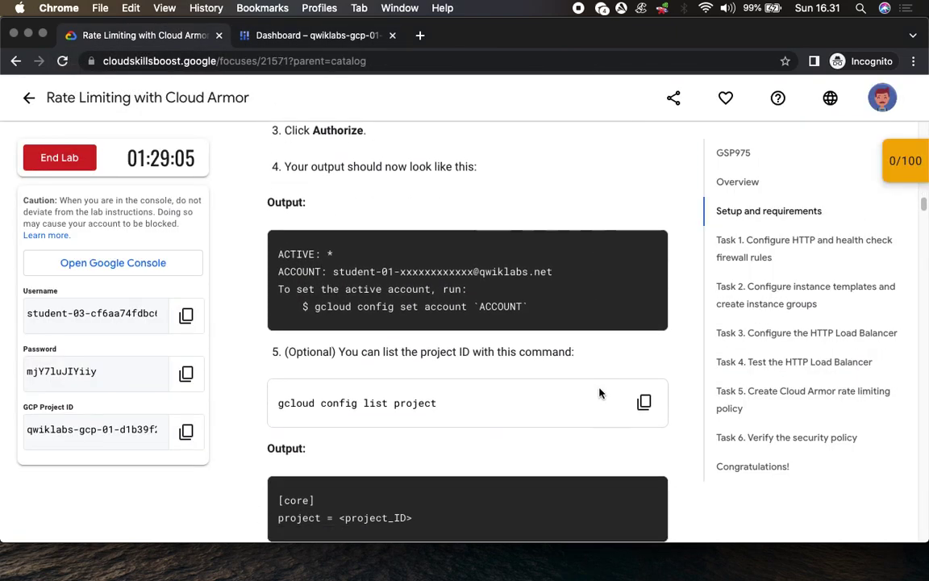
scroll(599, 393, "down", 3)
left_click(644, 291)
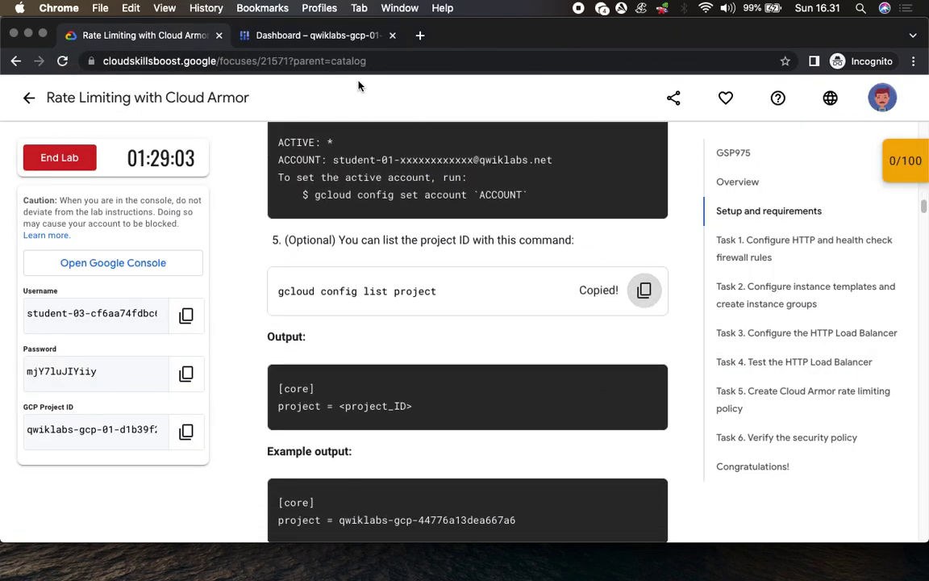
left_click(343, 39)
left_click(770, 490)
key("super+v")
key("Return")
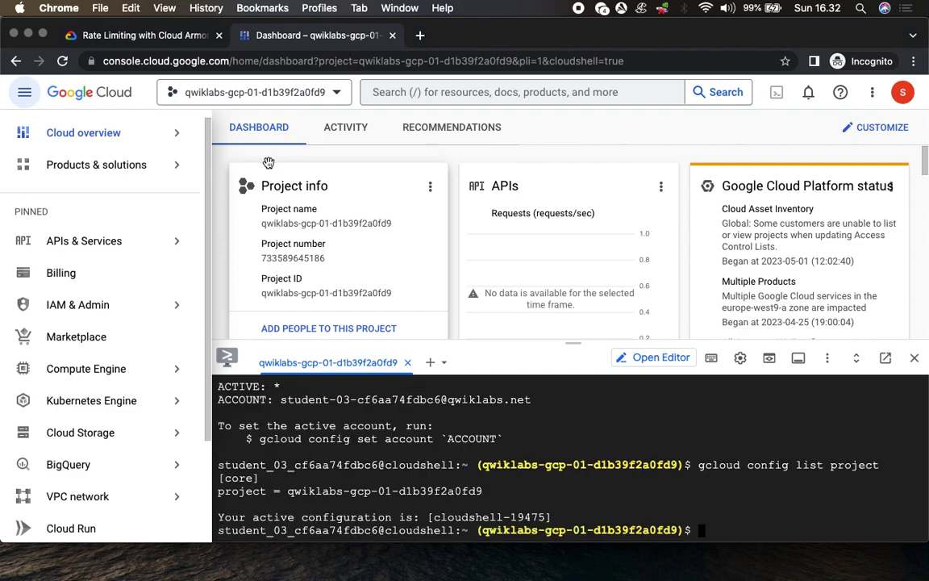
Read the Task 1 instructions up to the HTTP firewall rule and open the VPC network Firewall page in a new tab
left_click(173, 36)
scroll(400, 225, "down", 6)
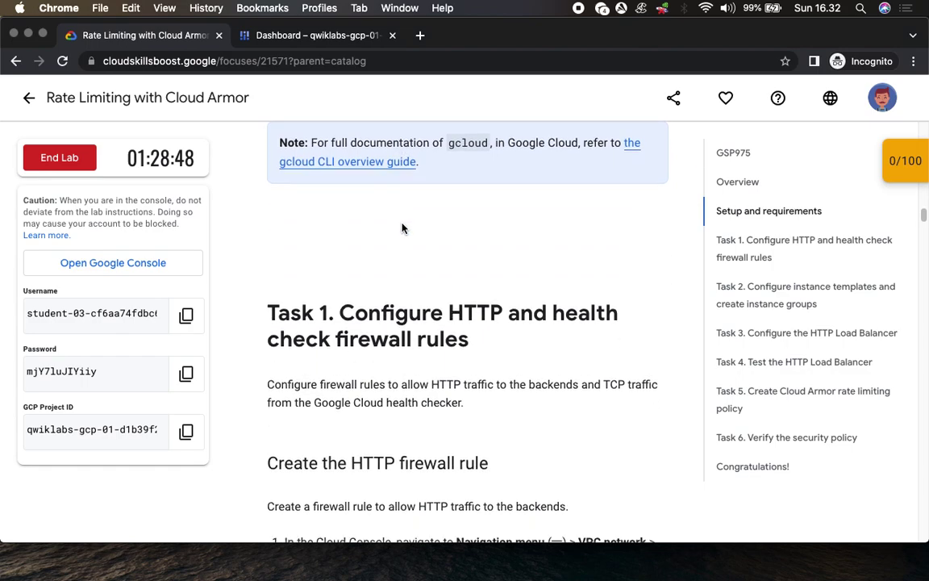
scroll(402, 229, "down", 1)
scroll(482, 347, "down", 5)
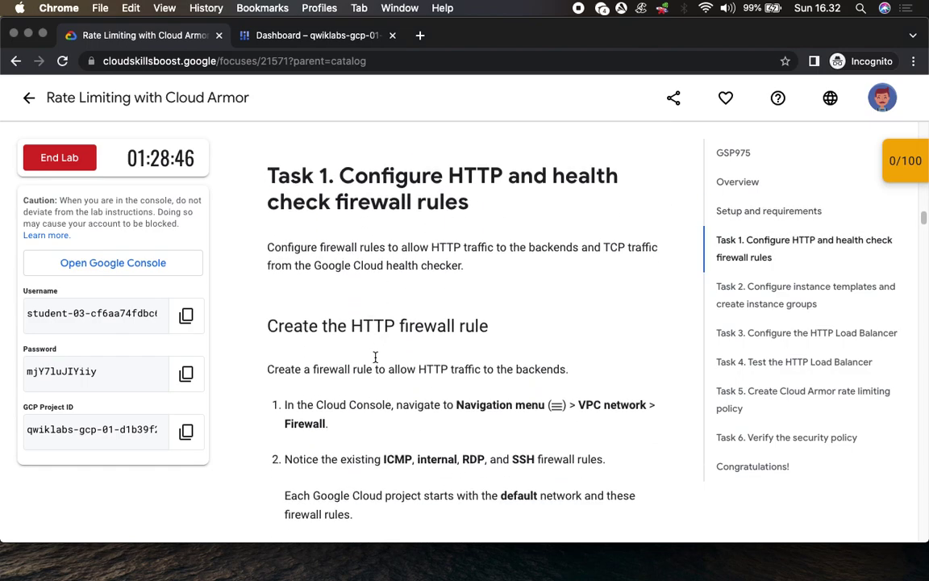
scroll(565, 313, "down", 4)
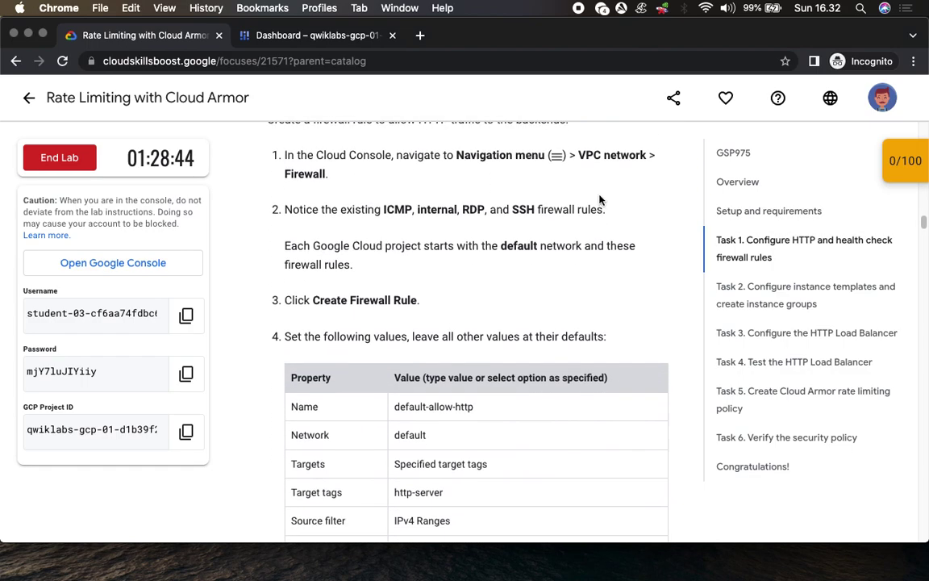
left_click(277, 41)
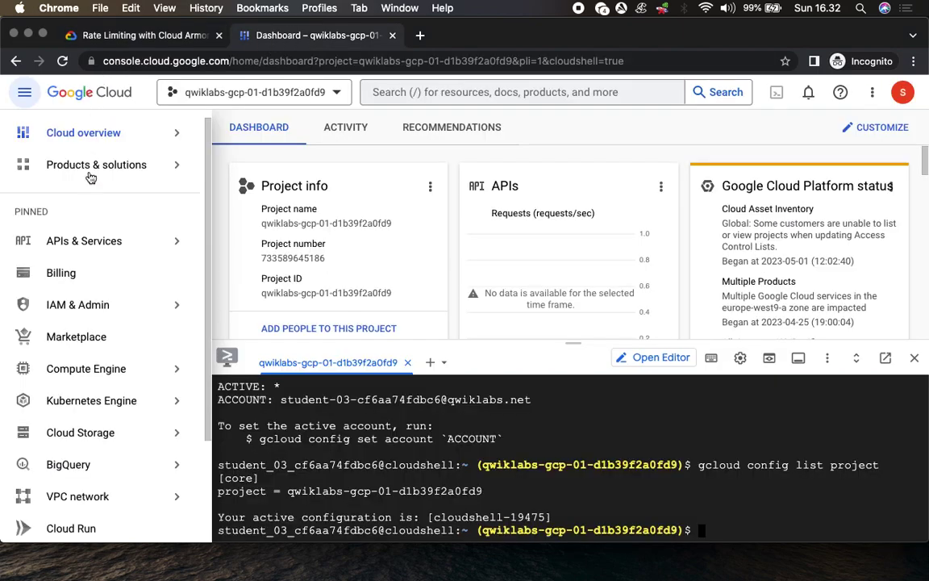
mouse_move(128, 494)
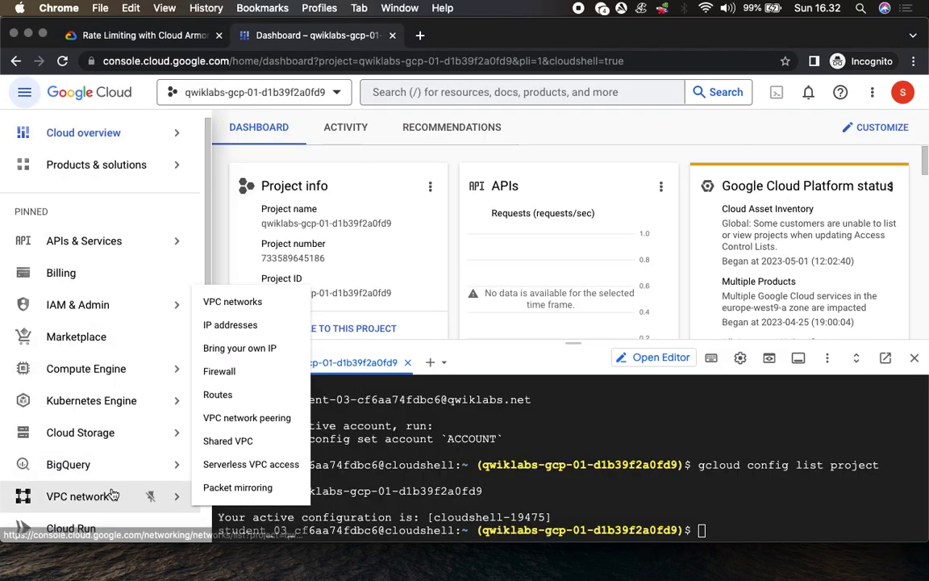
right_click(229, 371)
left_click(274, 366)
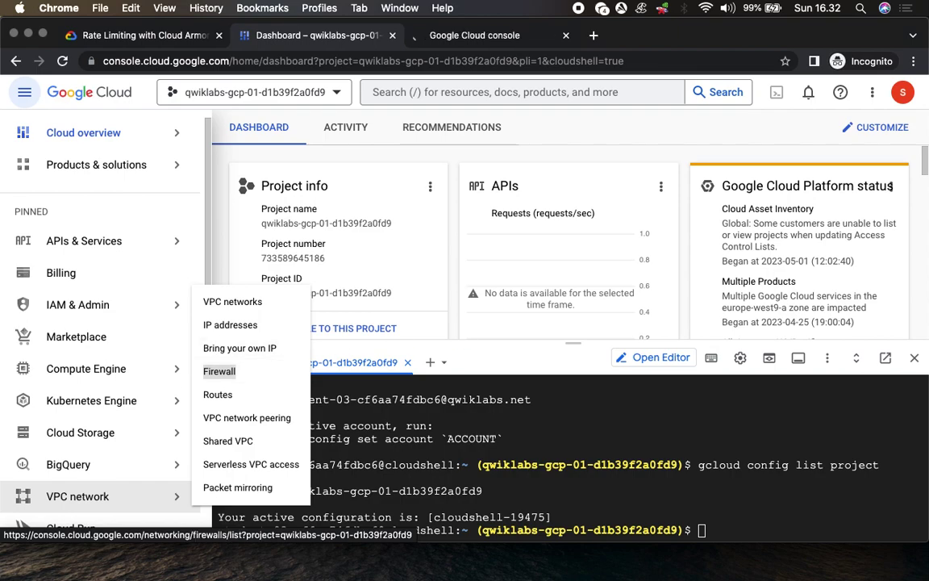
left_click(472, 35)
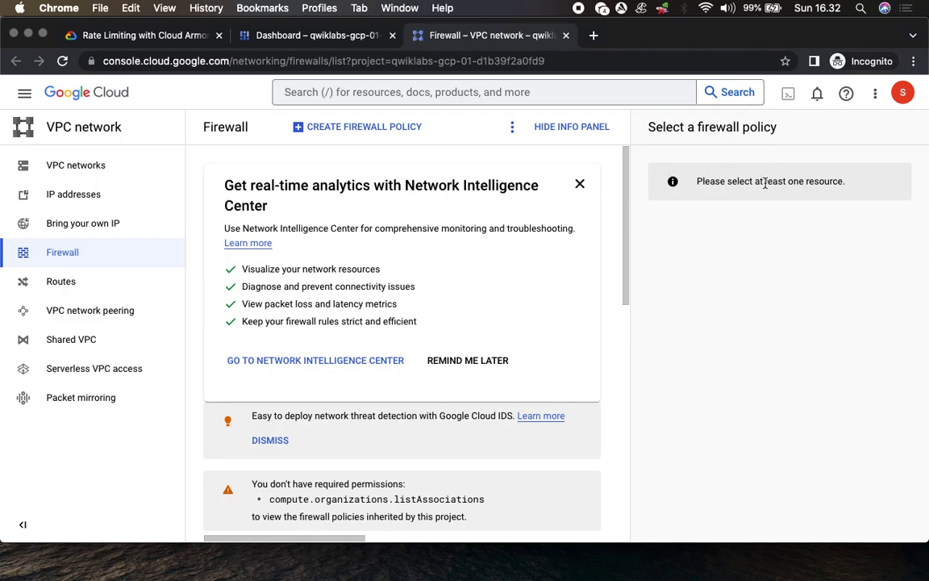
Hide the info panel on the Firewall page and examine the existing VPC firewall rules
left_click(561, 125)
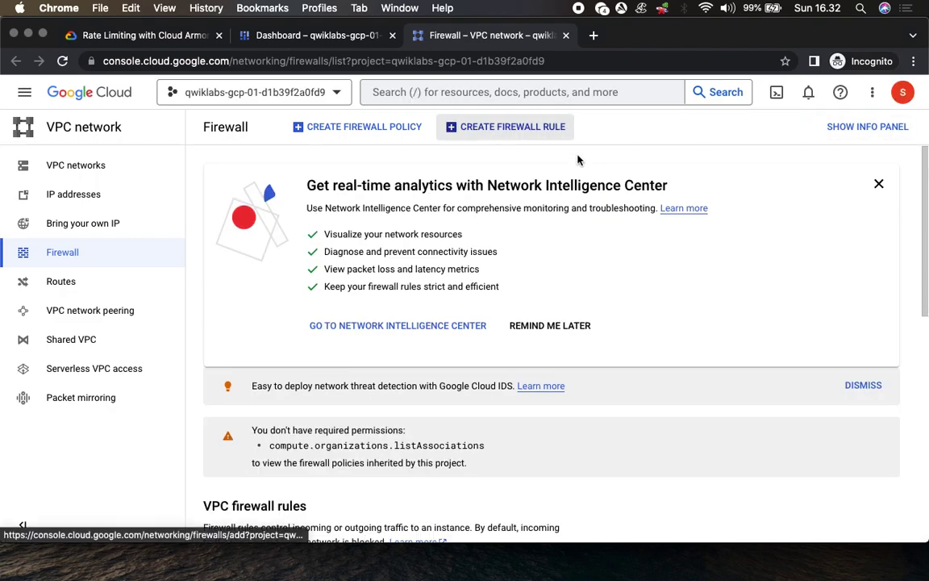
scroll(655, 301, "down", 5)
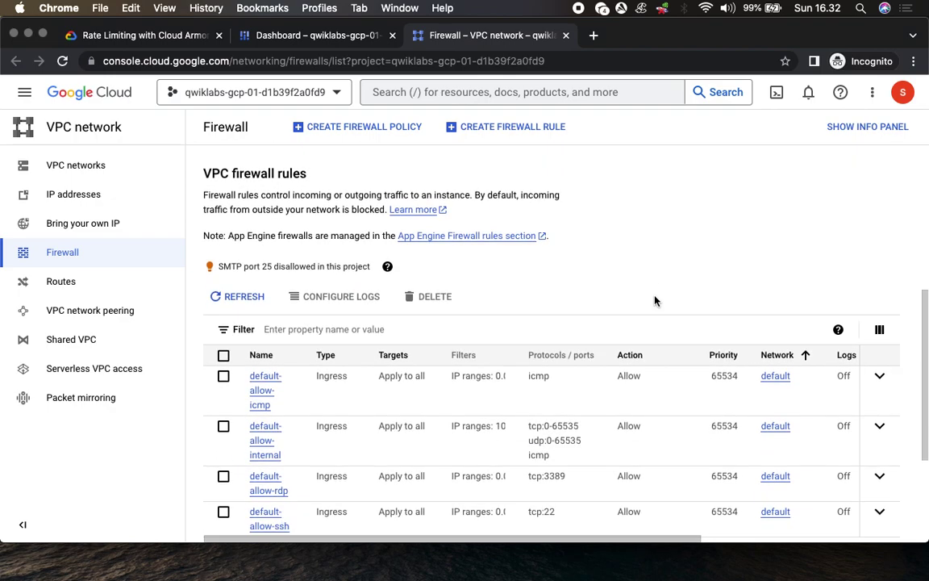
scroll(655, 301, "down", 3)
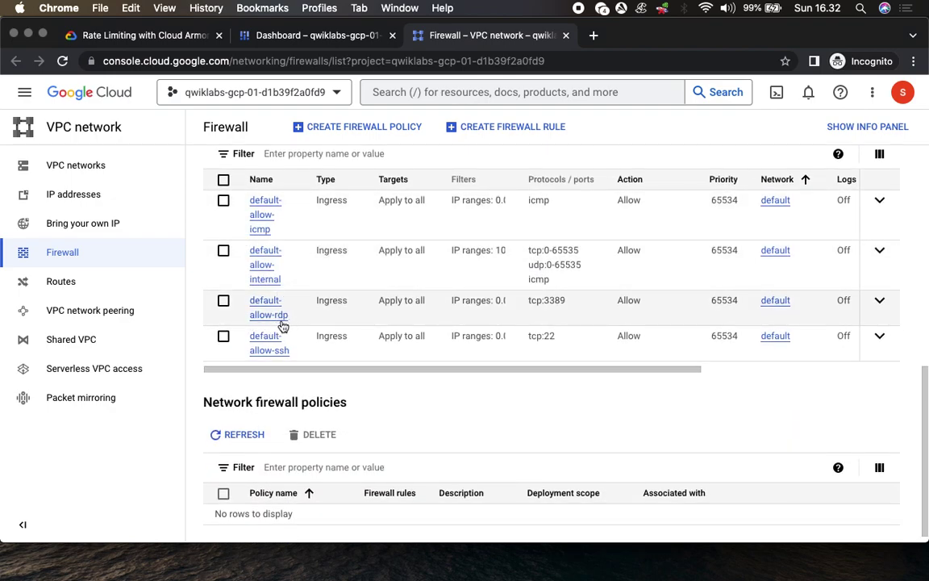
Check the lab's next Task 1 instructions and open the form for creating a new VPC firewall rule
left_click(165, 38)
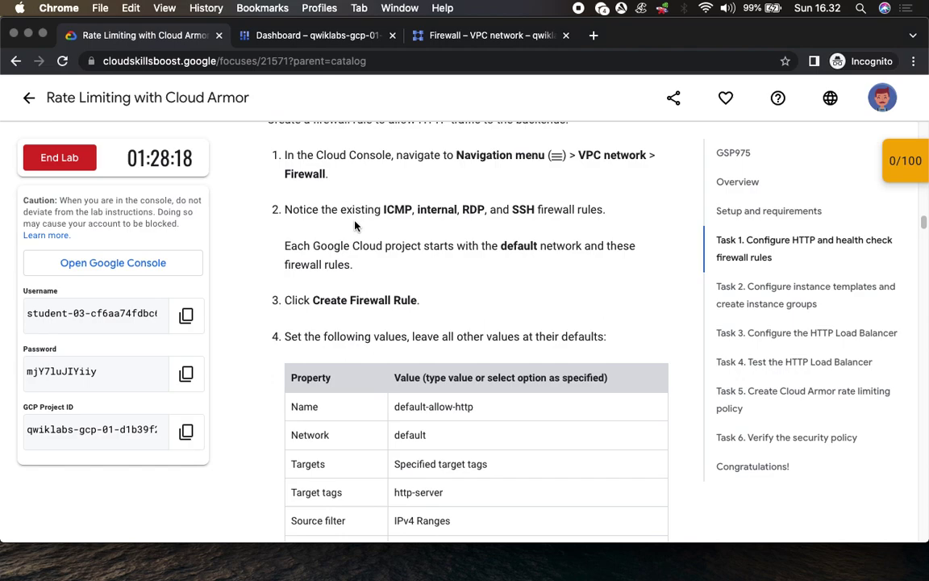
left_click_drag(322, 210, 607, 209)
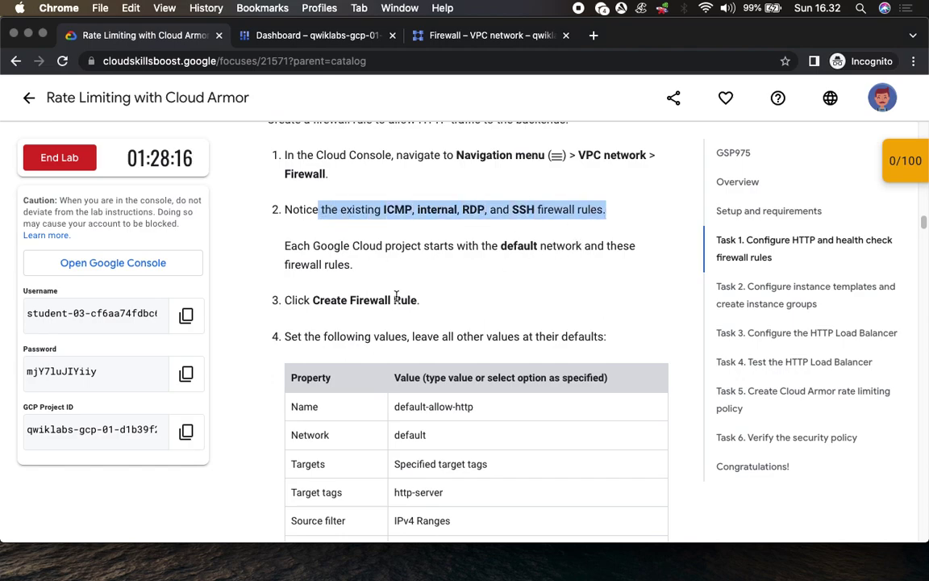
left_click(315, 300)
scroll(388, 274, "down", 3)
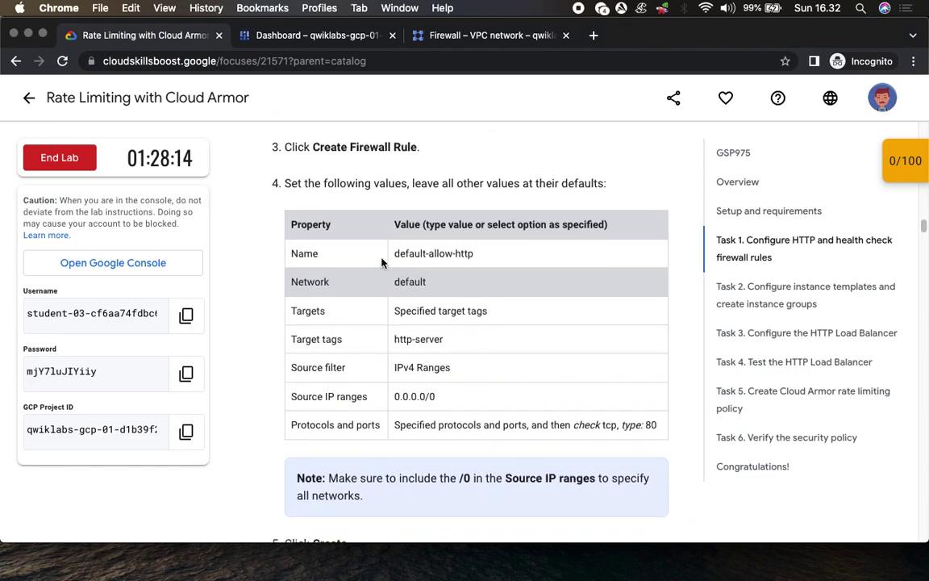
left_click_drag(313, 147, 411, 147)
left_click(472, 36)
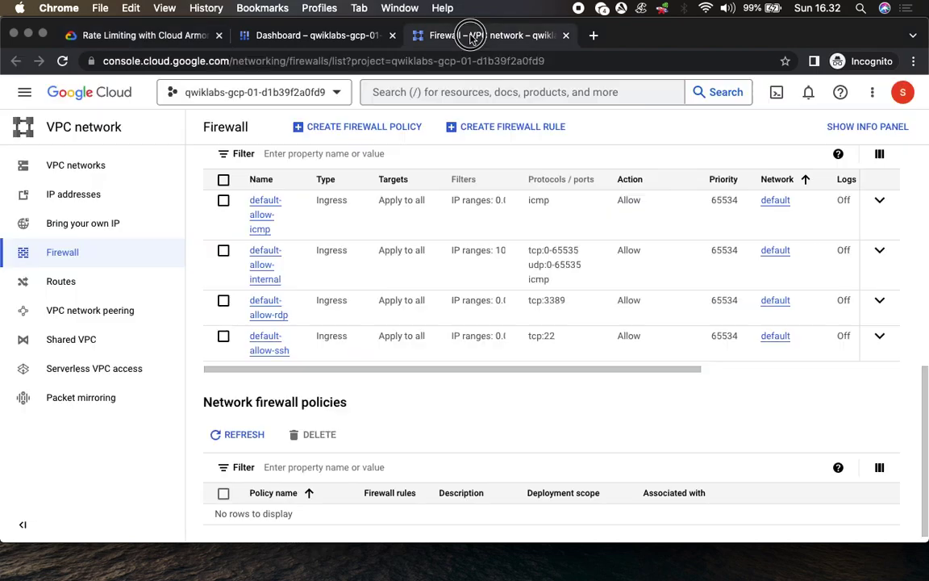
left_click(504, 128)
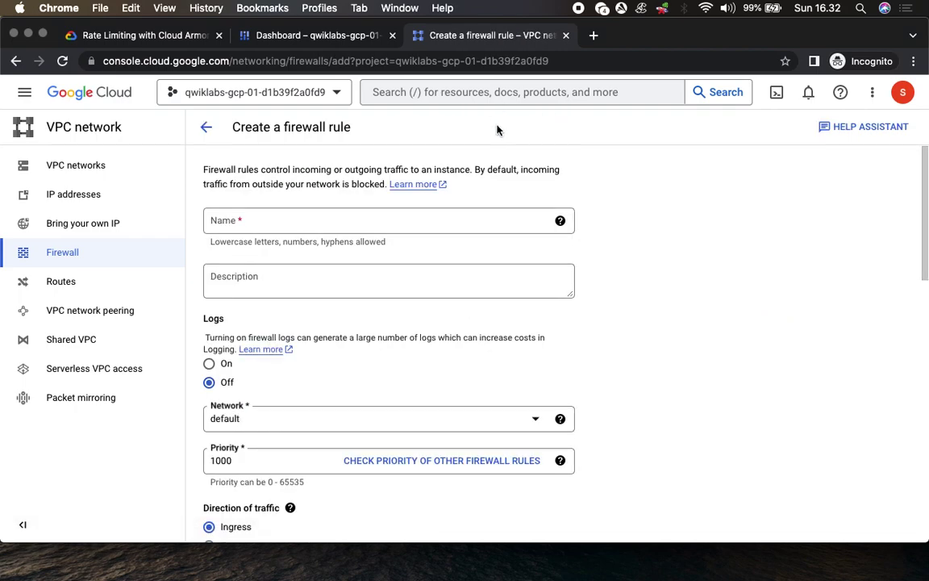
Copy default-allow-http from the lab instructions and enter it as the new firewall rule's name
left_click(171, 37)
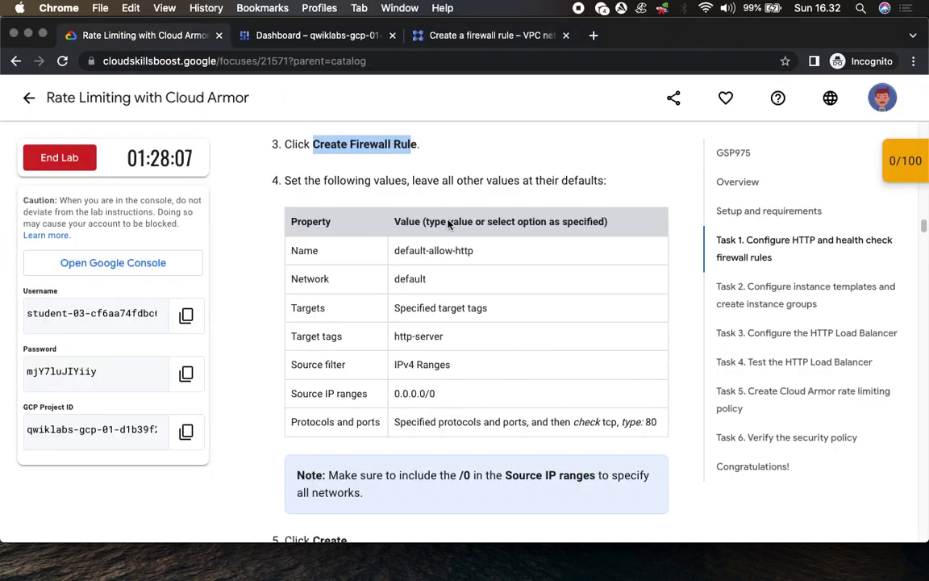
left_click_drag(394, 251, 504, 253)
key("super+c")
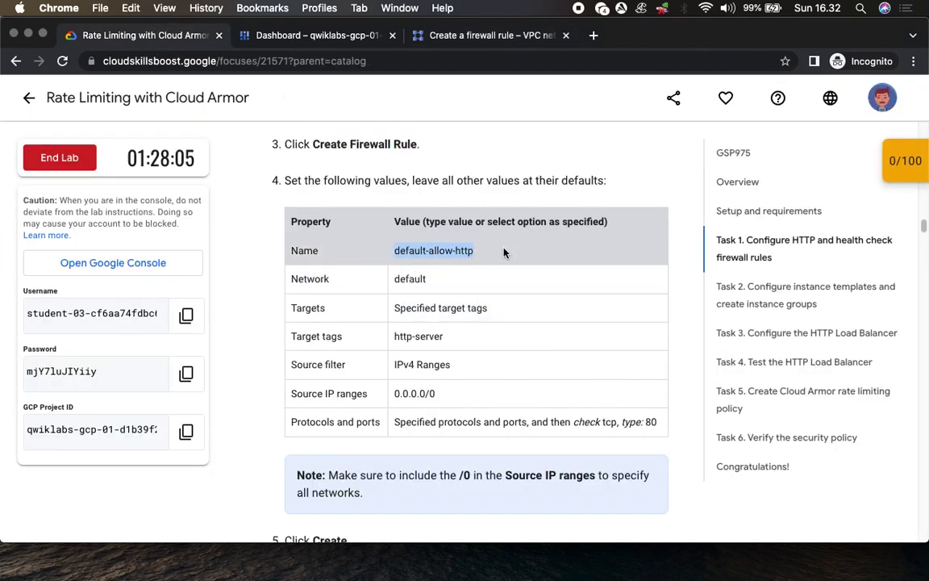
left_click(470, 35)
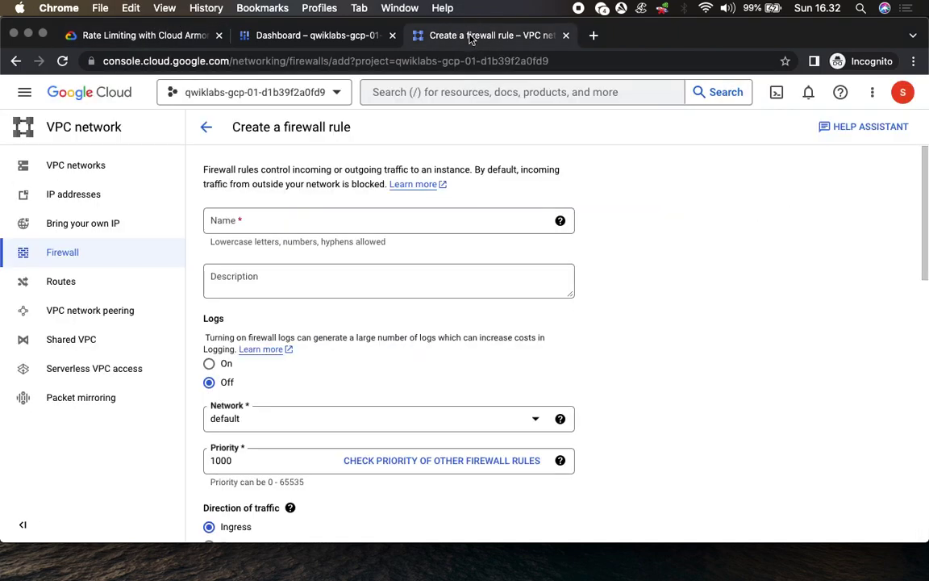
left_click(337, 222)
key("super+v")
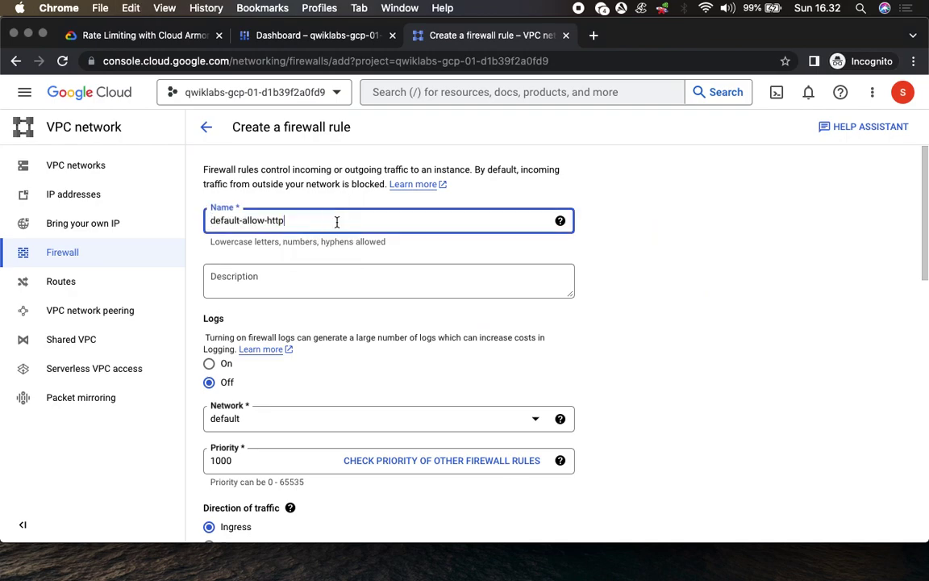
Compare the firewall rule form's network, targets and source filter settings with the lab's values for the HTTP rule
left_click(196, 36)
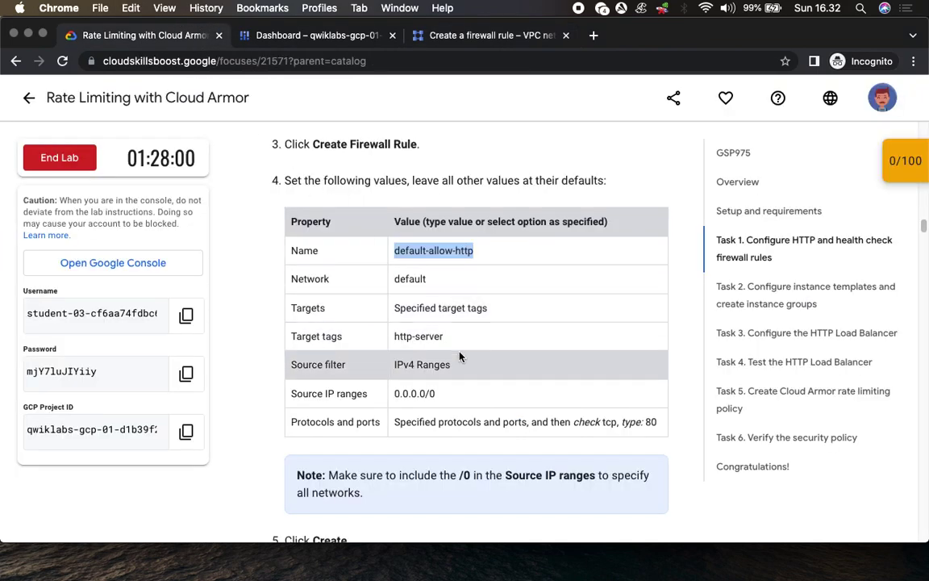
scroll(462, 355, "down", 3)
left_click(484, 36)
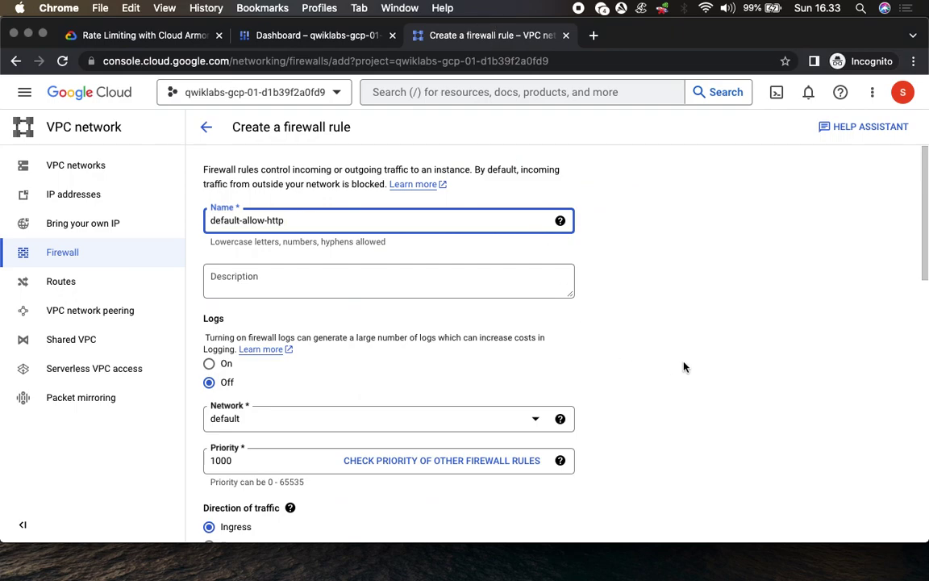
scroll(684, 367, "down", 5)
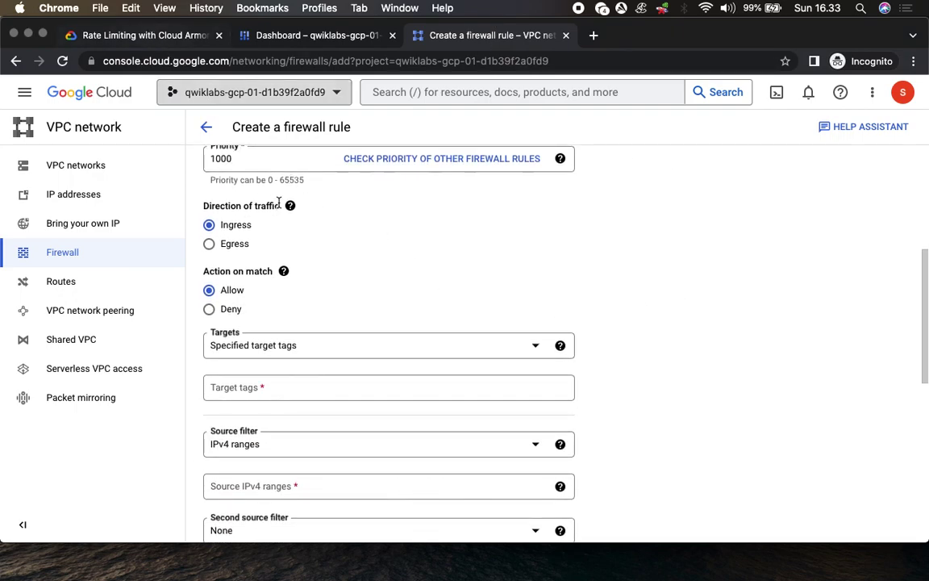
scroll(207, 173, "up", 1)
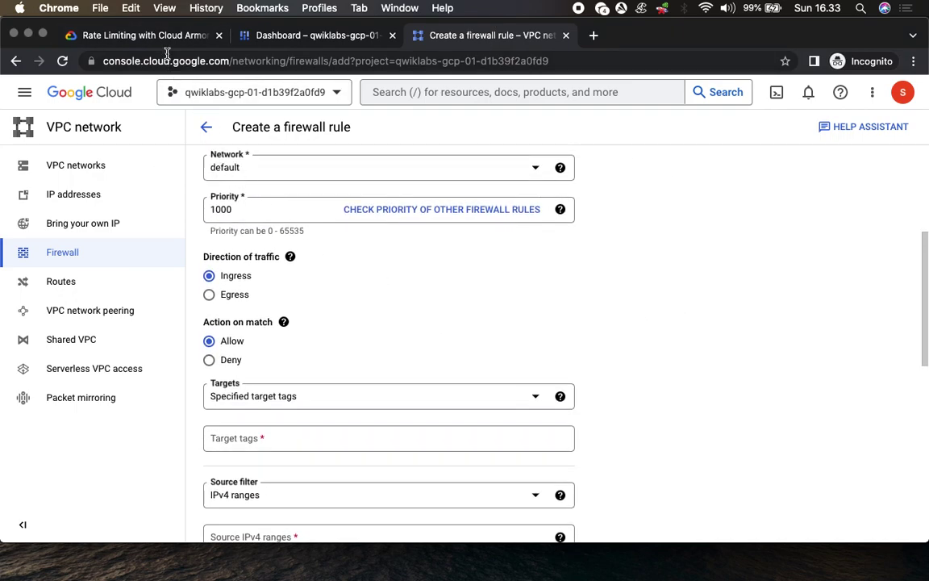
left_click(153, 36)
left_click_drag(393, 167, 537, 167)
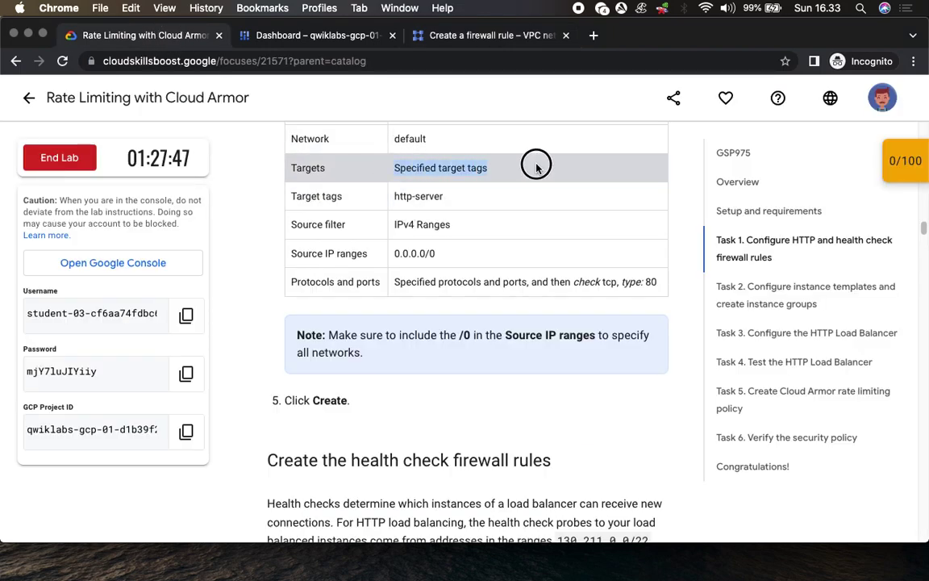
left_click(506, 36)
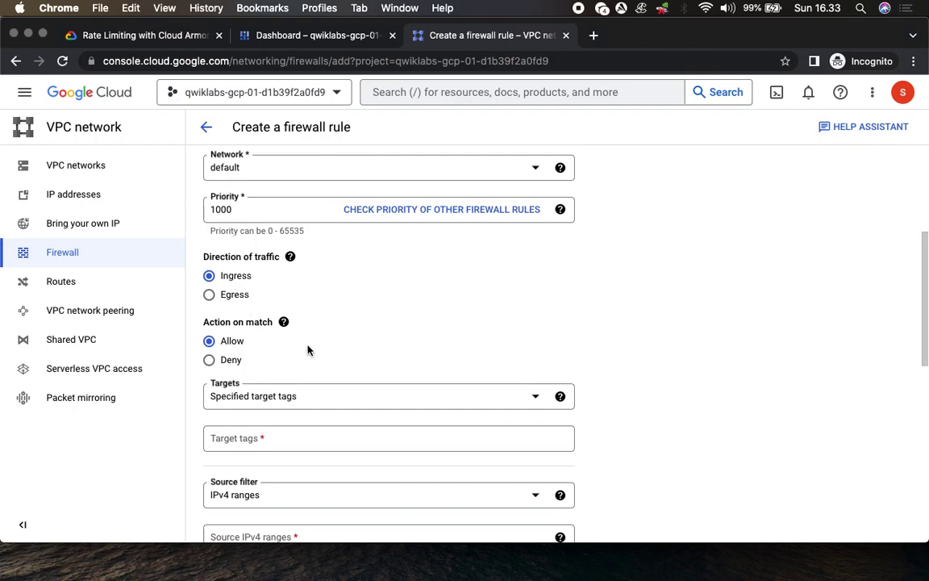
scroll(258, 464, "down", 5)
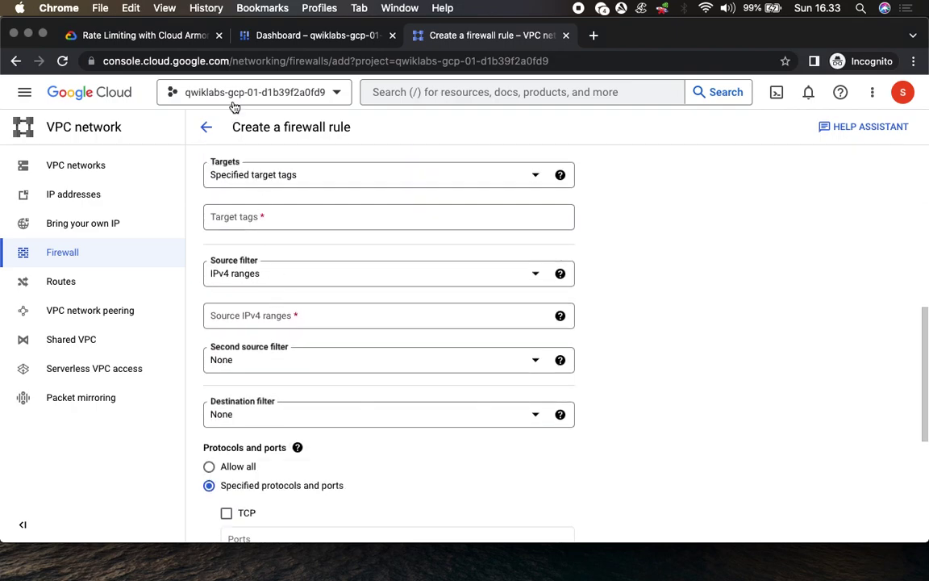
Copy http-server from the lab instructions and add it as the firewall rule's target tag
left_click(153, 36)
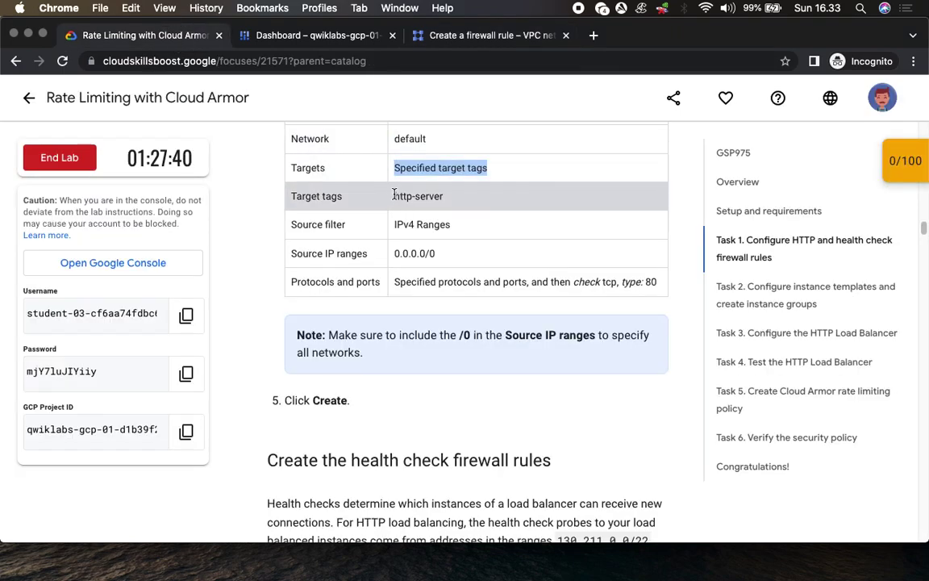
left_click_drag(393, 196, 473, 196)
key("super+c")
left_click(473, 35)
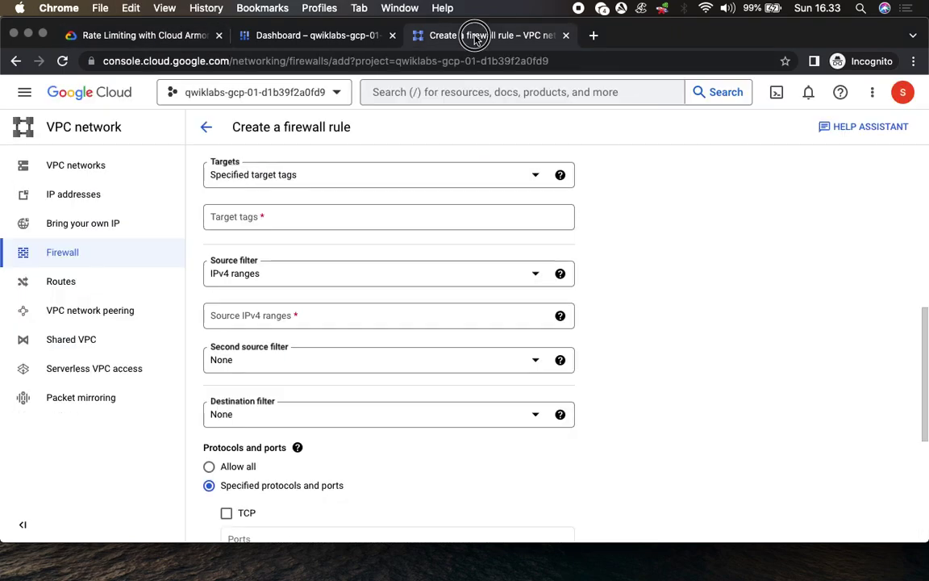
left_click(321, 221)
key("super+v")
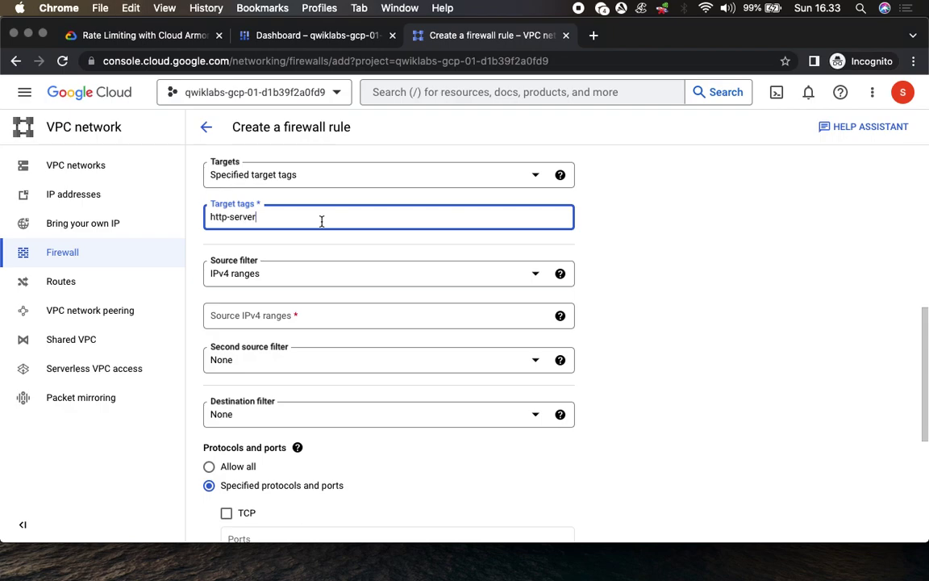
left_click(184, 35)
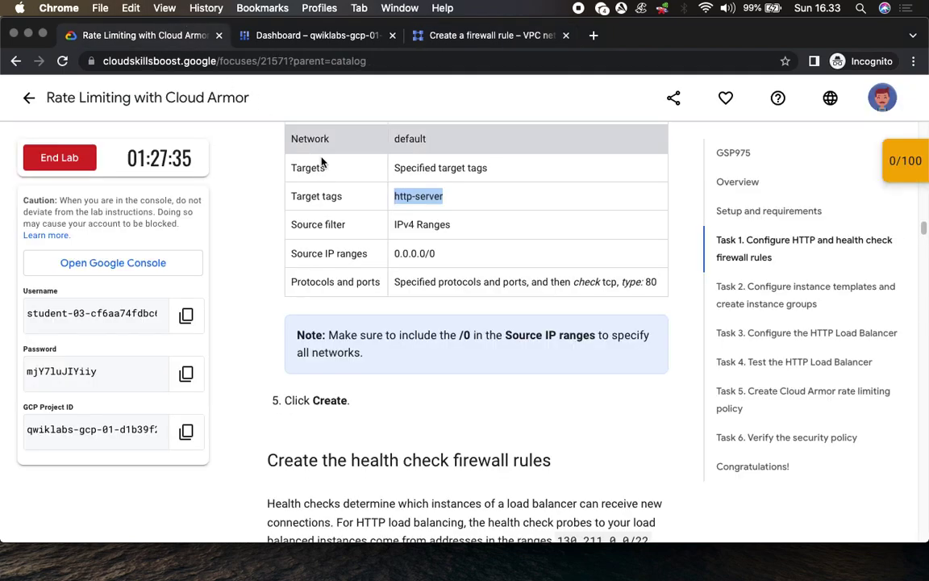
key("super+3")
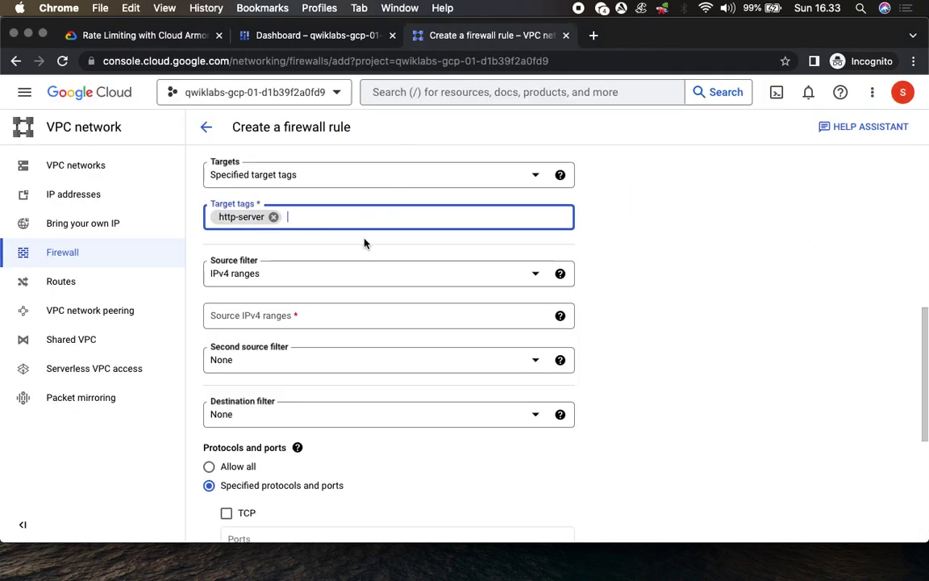
Copy 0.0.0.0/0 from the lab instructions and set it as the firewall rule's source IPv4 range
left_click(149, 33)
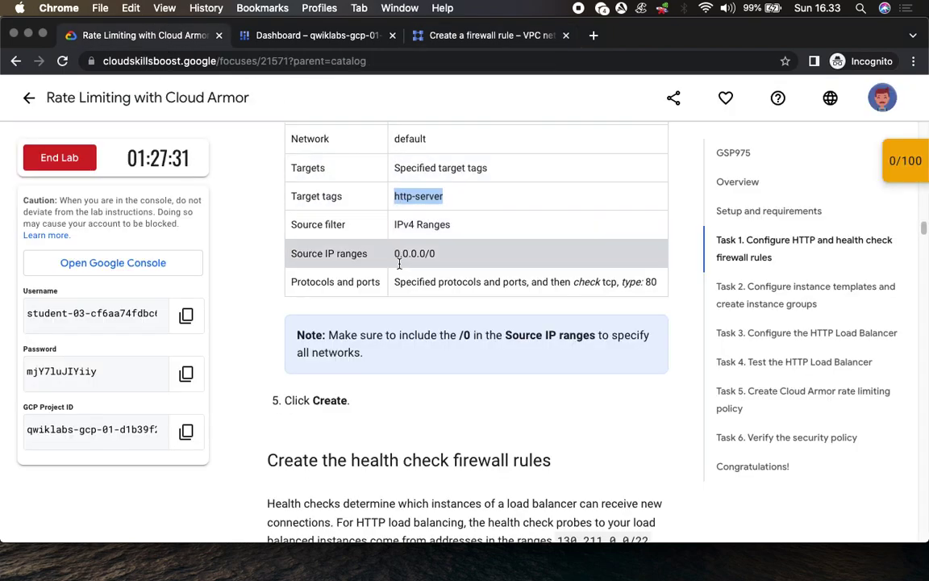
left_click_drag(396, 253, 436, 253)
key("super+c")
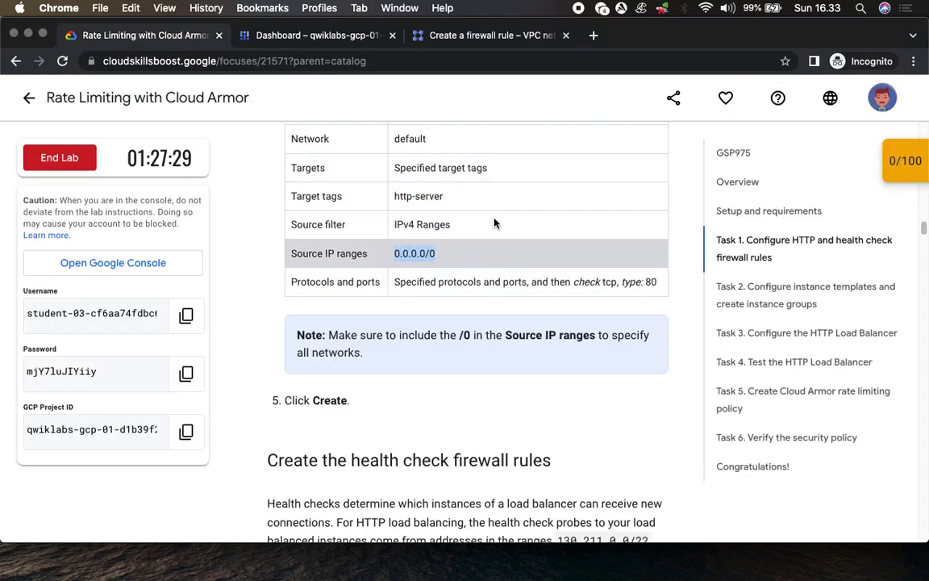
left_click(476, 35)
left_click(330, 315)
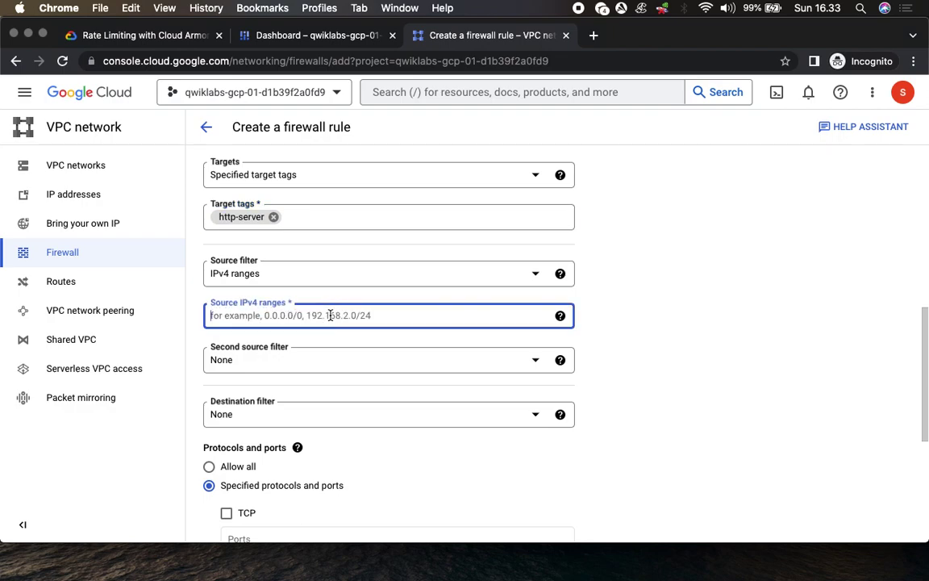
key("super+v")
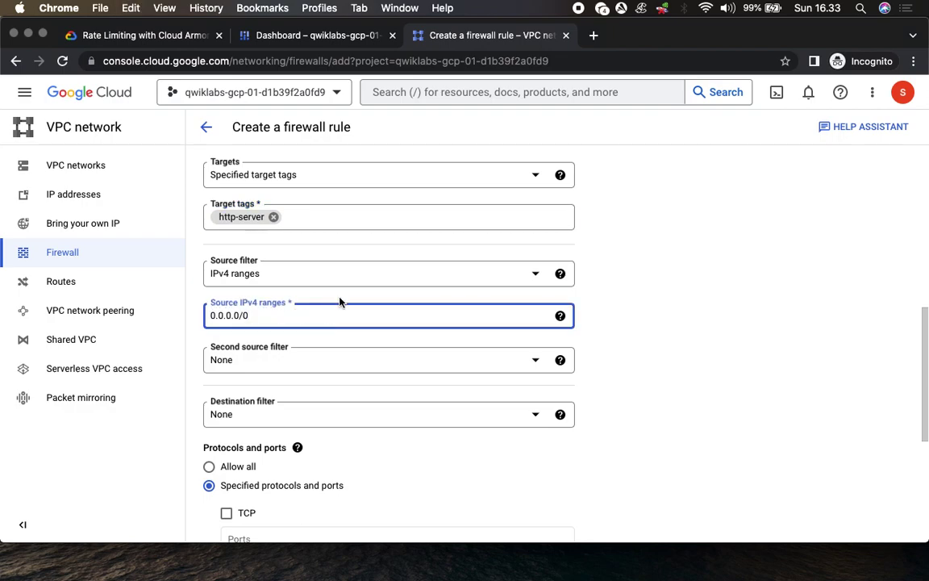
Check the lab's protocols and ports value, then allow TCP on port 80 in the firewall rule
left_click(145, 35)
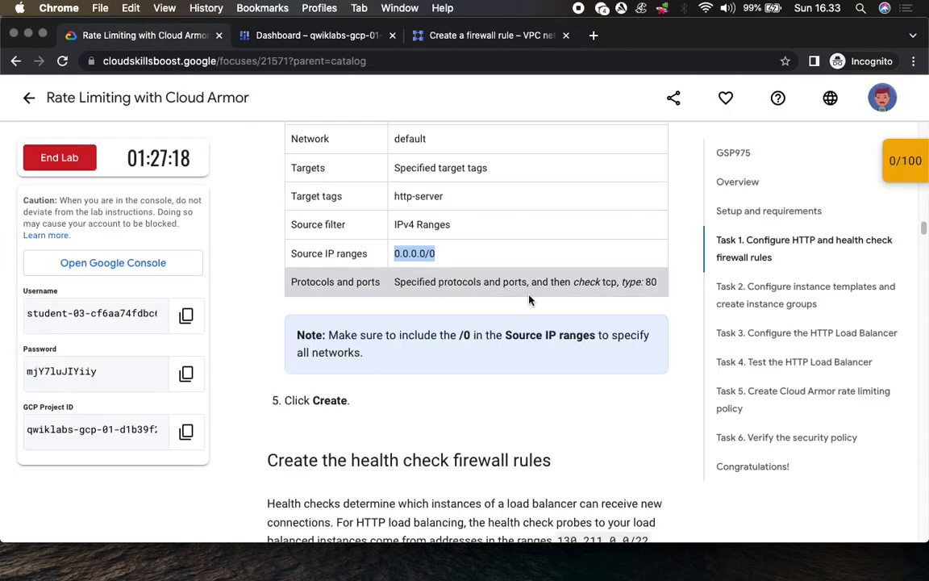
double_click(650, 282)
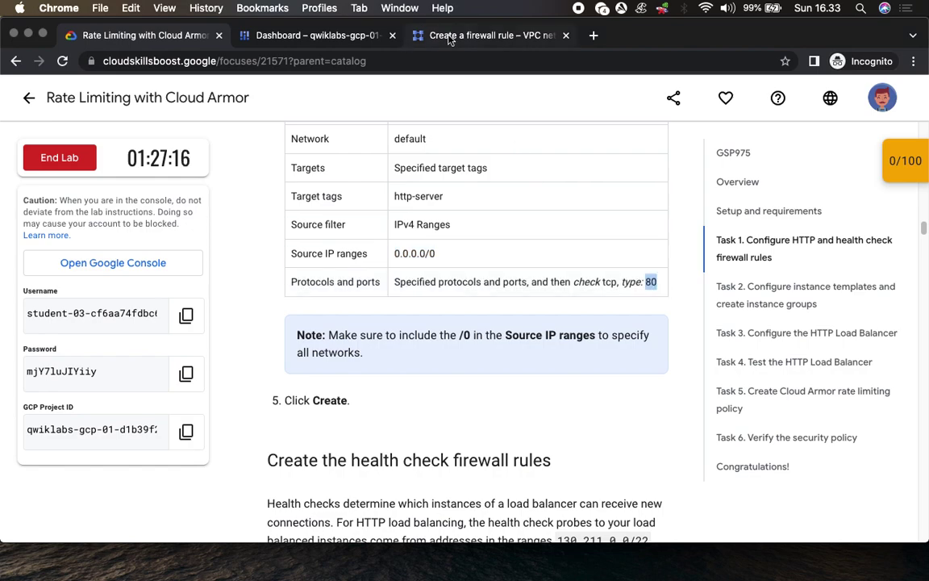
left_click(414, 34)
scroll(572, 419, "down", 5)
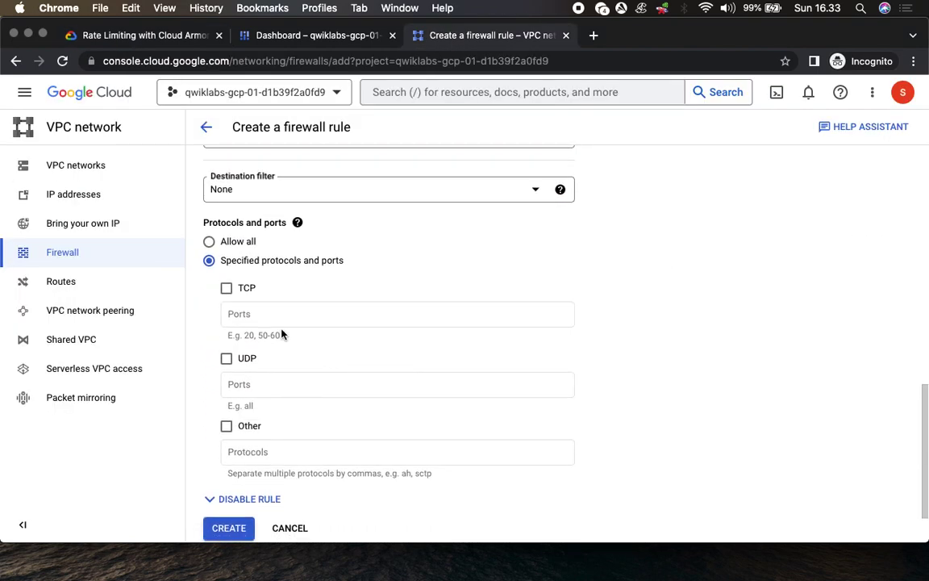
left_click(227, 288)
left_click(277, 316)
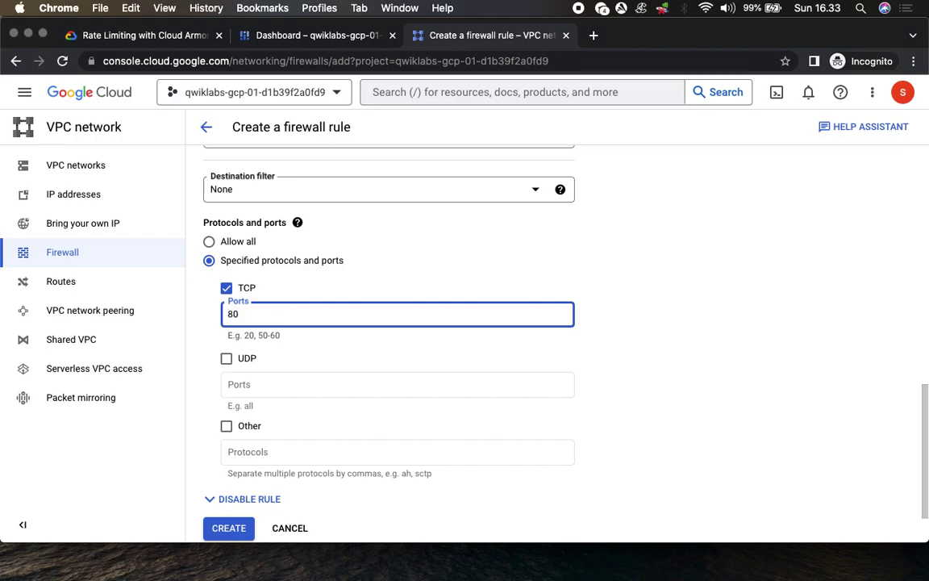
Check the lab's final instruction for the HTTP rule, create default-allow-http and view it in the VPC firewall rules list
left_click(145, 35)
scroll(357, 311, "down", 3)
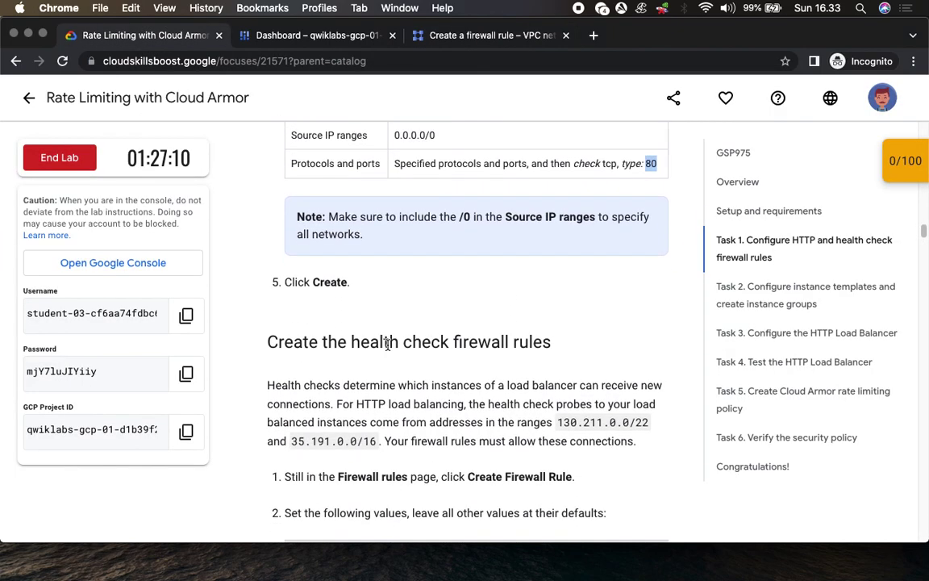
left_click_drag(314, 284, 349, 285)
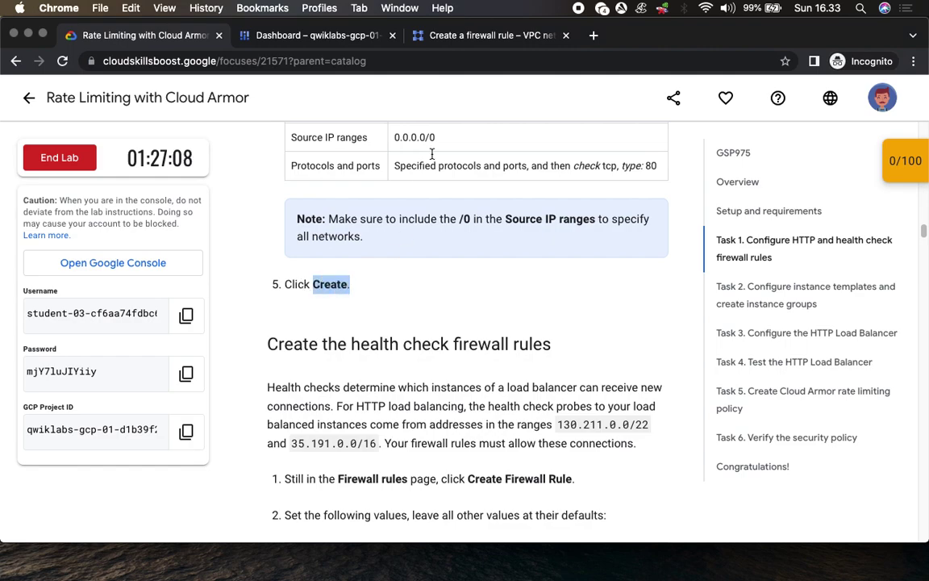
left_click(498, 42)
scroll(625, 353, "up", 2)
scroll(625, 352, "down", 3)
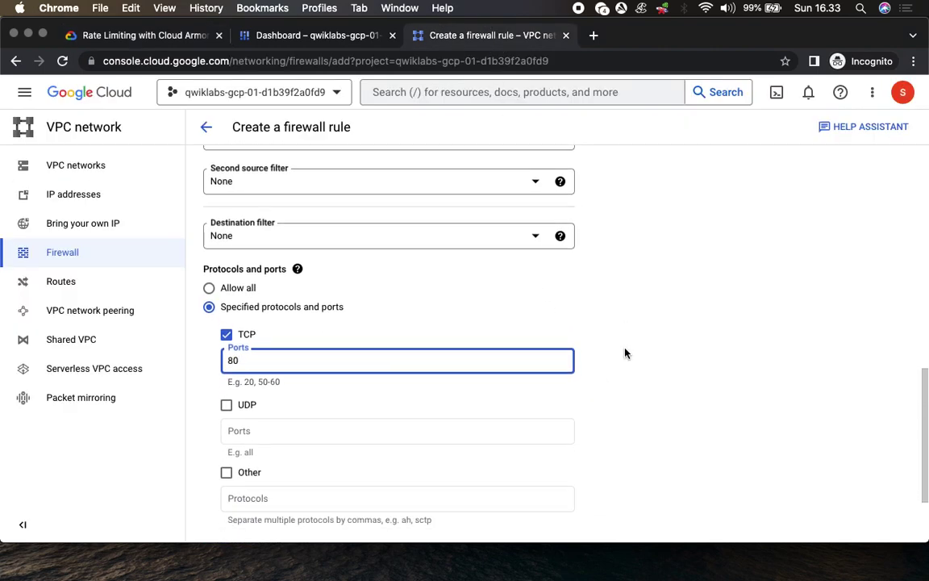
left_click(229, 508)
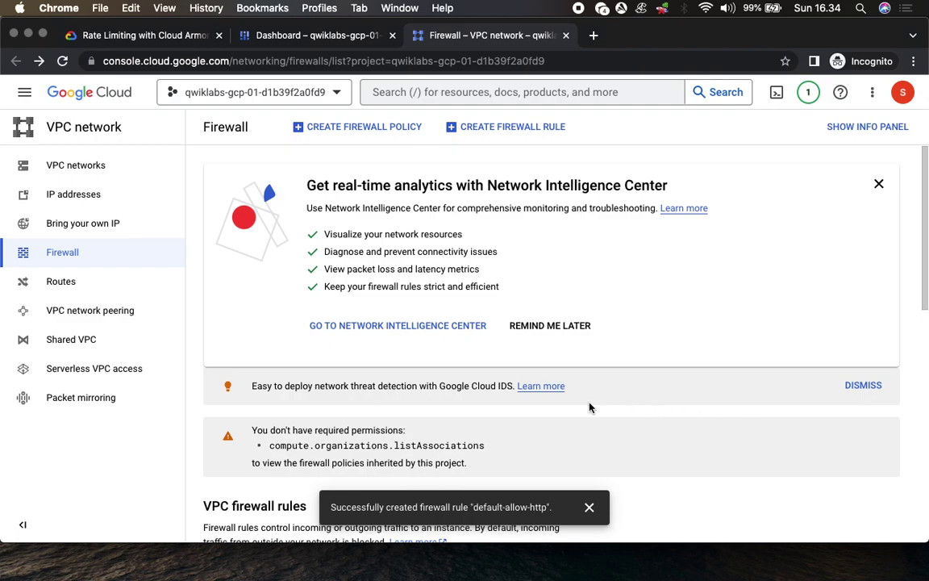
scroll(650, 341, "down", 10)
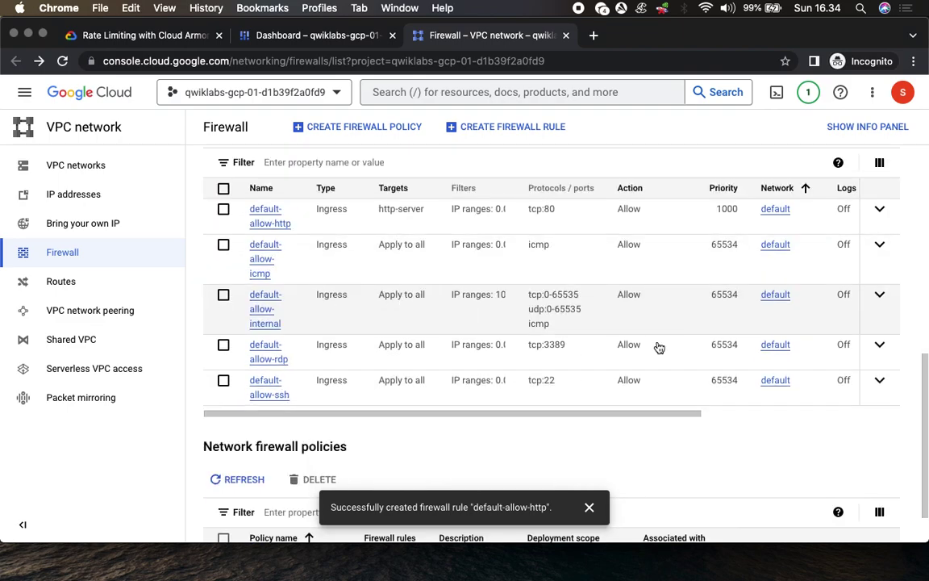
Read the lab's health check firewall rule instructions and open the form for another new firewall rule
left_click(185, 34)
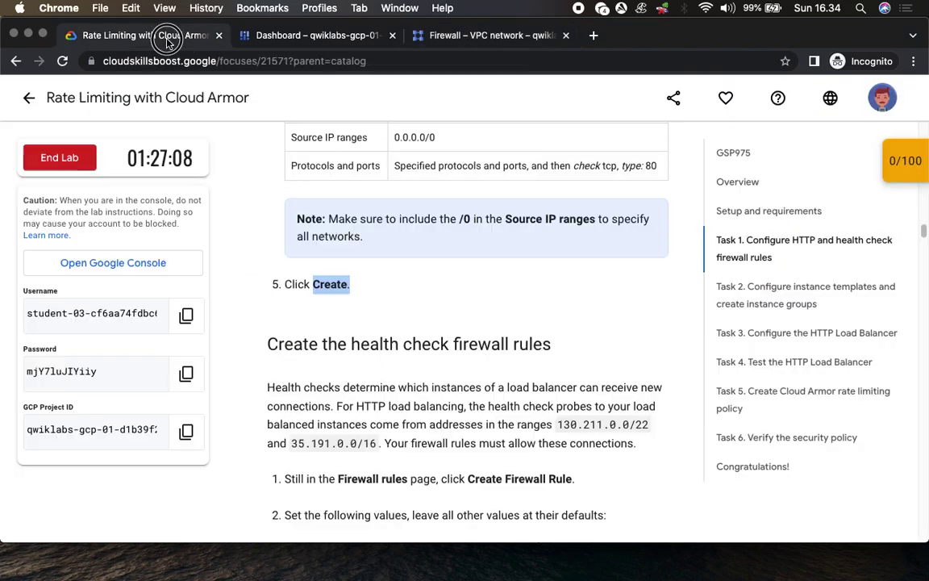
scroll(406, 269, "down", 4)
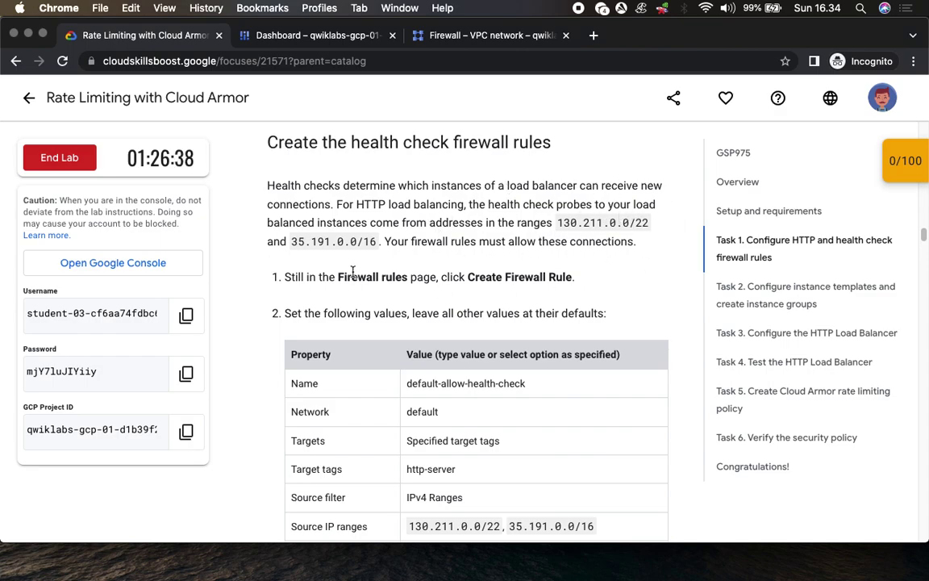
left_click_drag(467, 277, 573, 276)
left_click(466, 34)
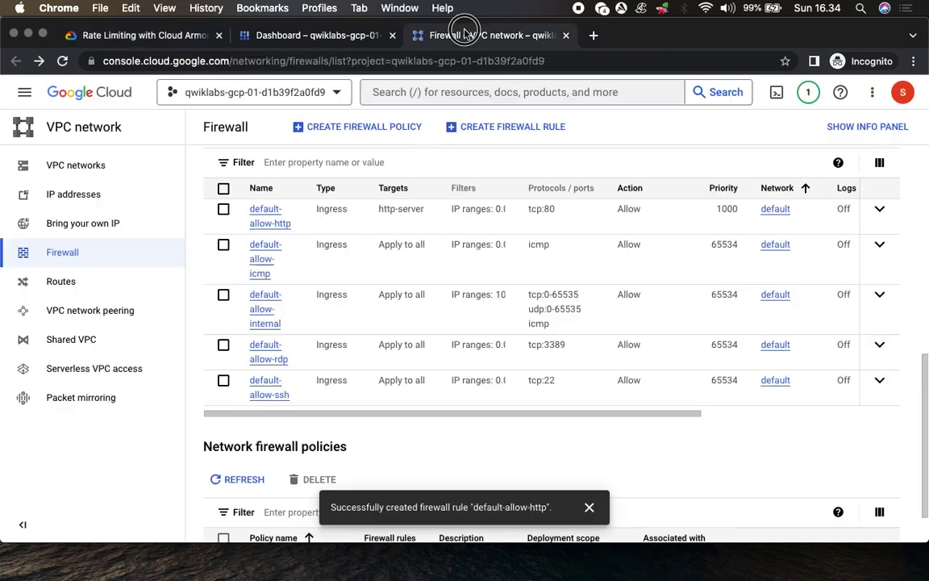
left_click(517, 127)
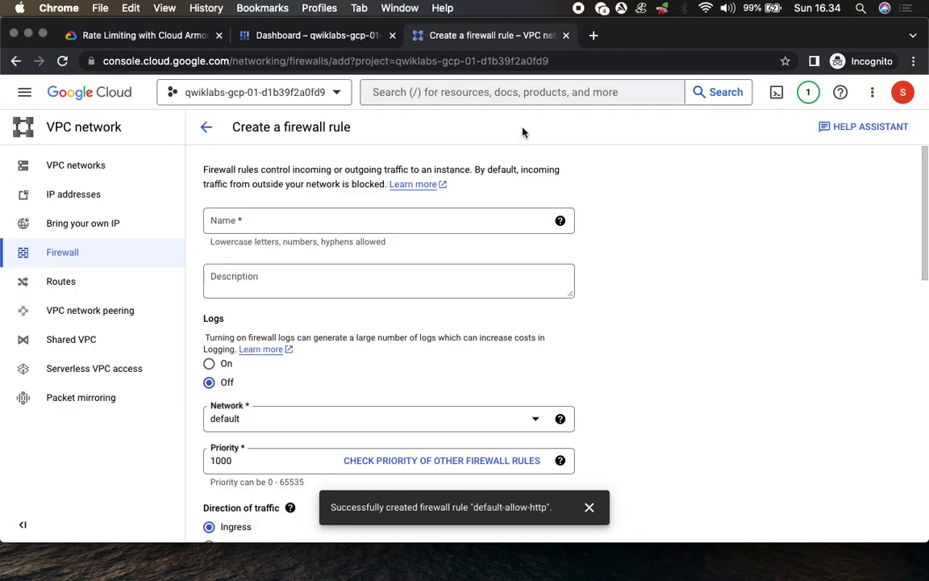
Copy default-allow-health-check from the lab instructions and set it as the new firewall rule's name
left_click(145, 34)
scroll(328, 124, "down", 4)
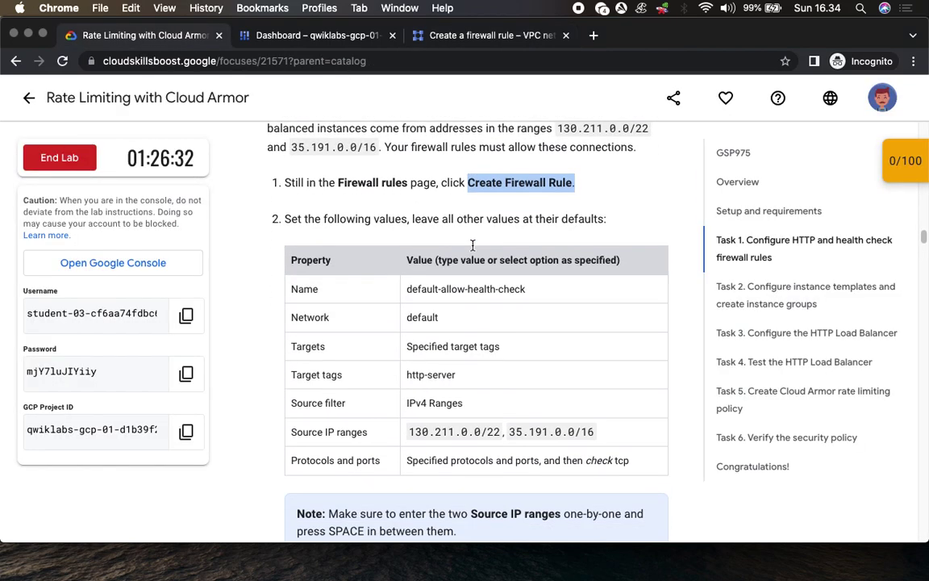
left_click_drag(406, 228, 525, 229)
key("cmd+c")
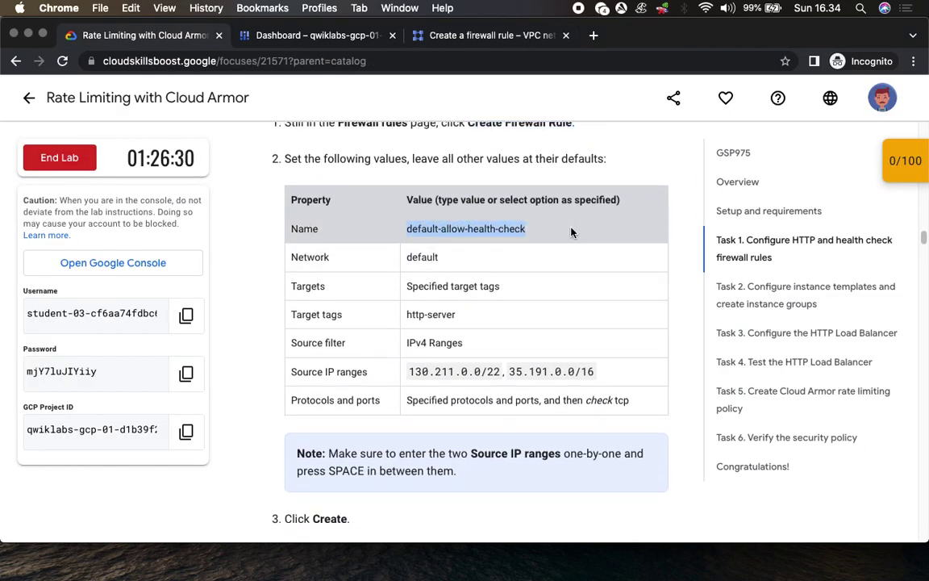
left_click(472, 36)
left_click(396, 221)
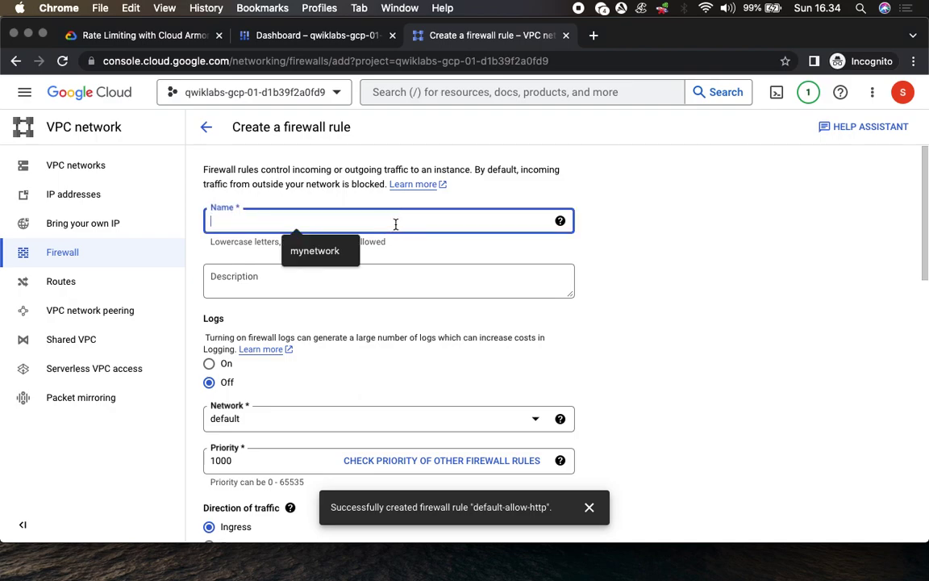
key("cmd+v")
Copy http-server from the lab instructions and add it as the firewall rule's target tag
left_click(169, 36)
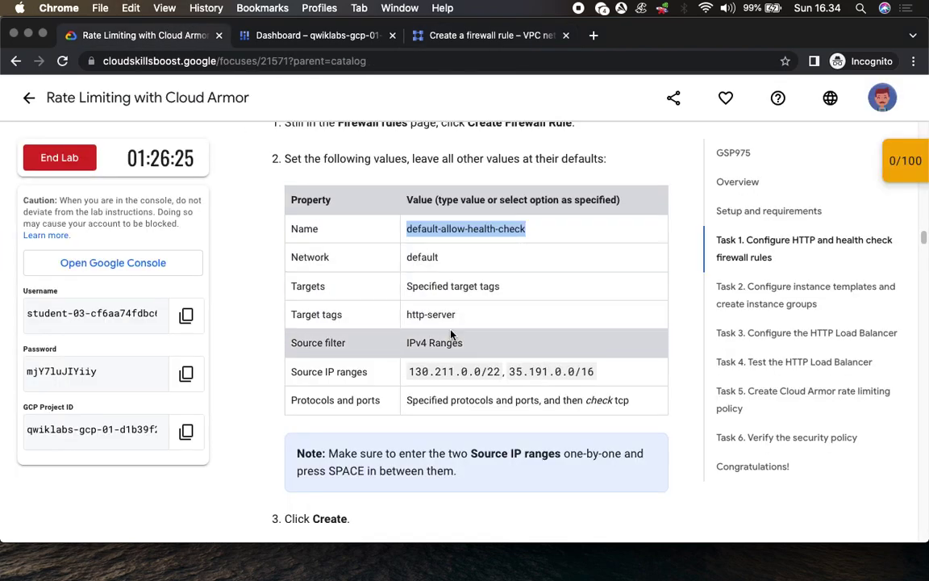
left_click_drag(406, 314, 516, 323)
key("cmd+c")
left_click(492, 36)
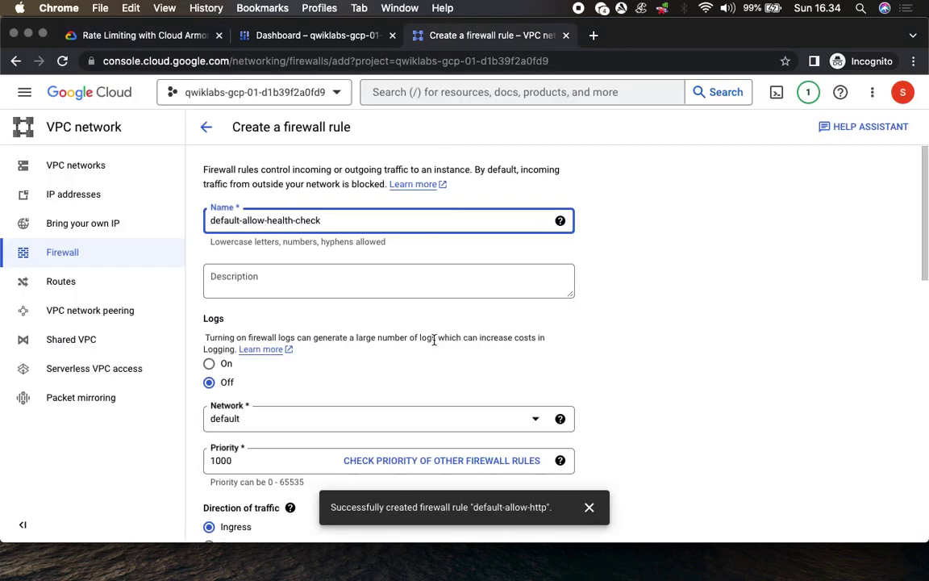
scroll(452, 347, "down", 3)
scroll(322, 400, "down", 10)
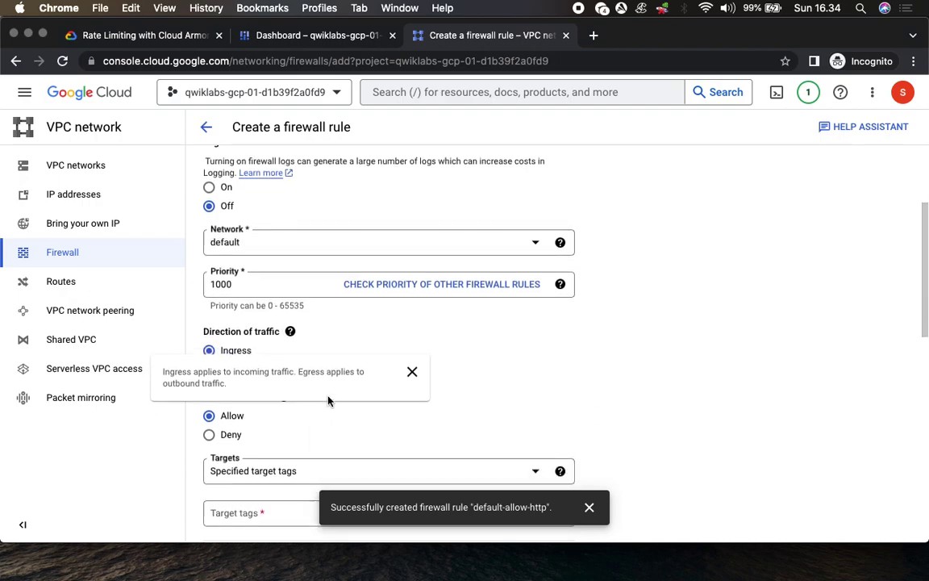
left_click(264, 280)
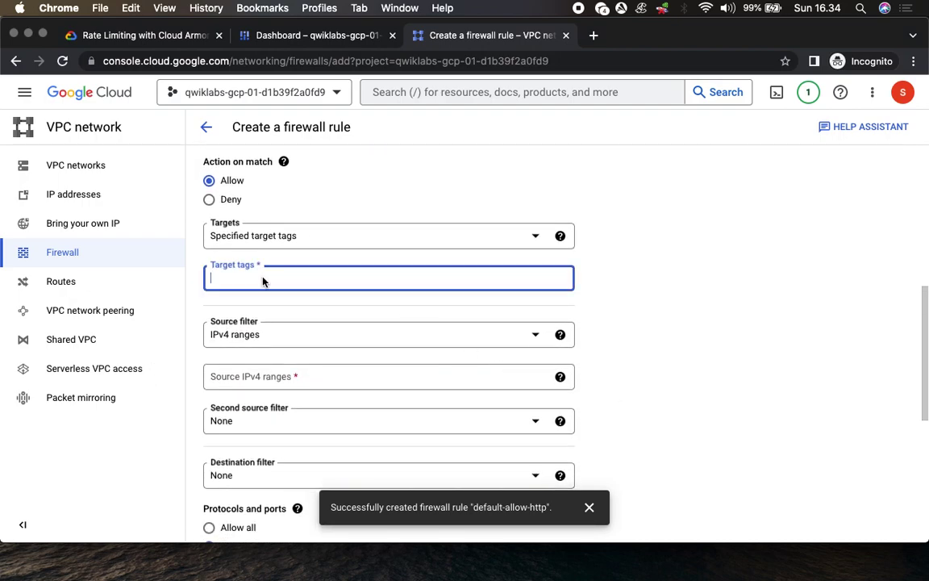
key("super+v")
Copy 130.211.0.0/22 from the lab instructions and add it to the firewall rule's source IPv4 ranges
left_click(143, 36)
left_click_drag(395, 370, 501, 373)
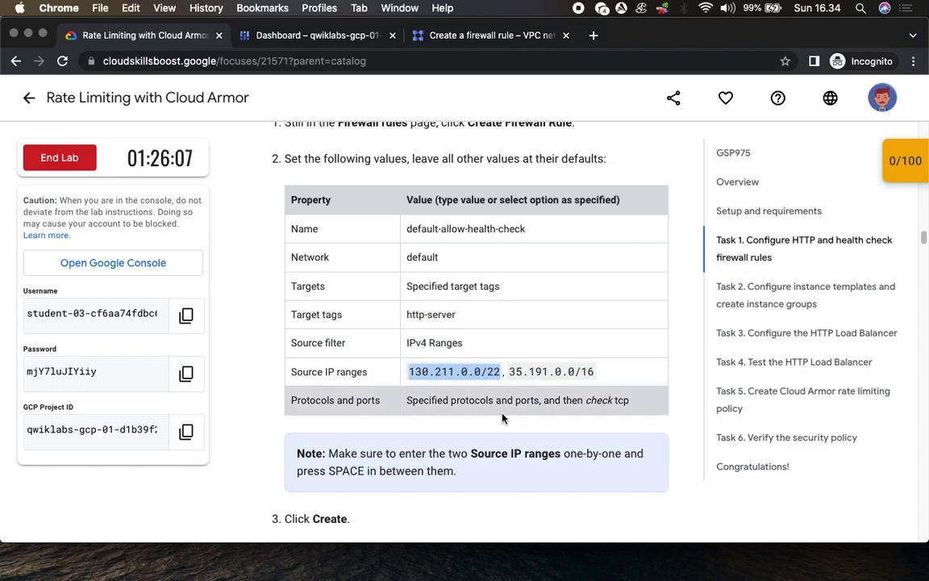
key("super+c")
left_click(452, 36)
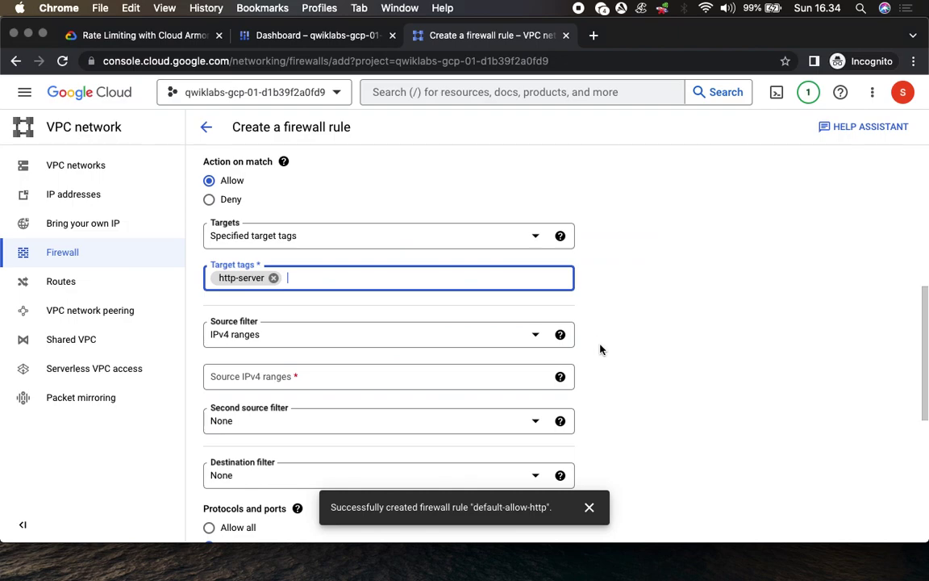
scroll(601, 349, "down", 3)
scroll(601, 348, "down", 2)
left_click(315, 174)
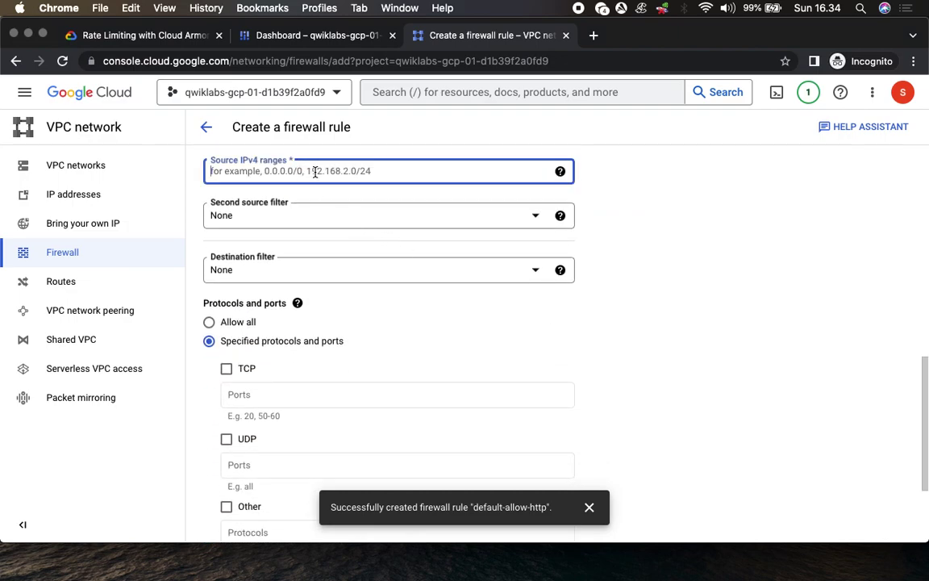
key("super+v")
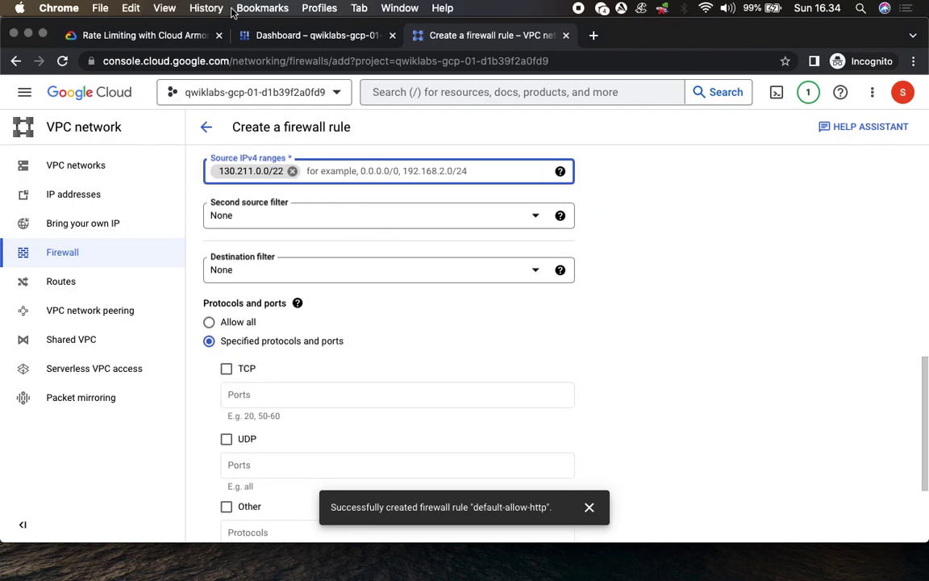
Copy 35.191.0.0/16 from the lab instructions and add it as the second source IPv4 range
left_click(149, 35)
left_click_drag(508, 372, 597, 372)
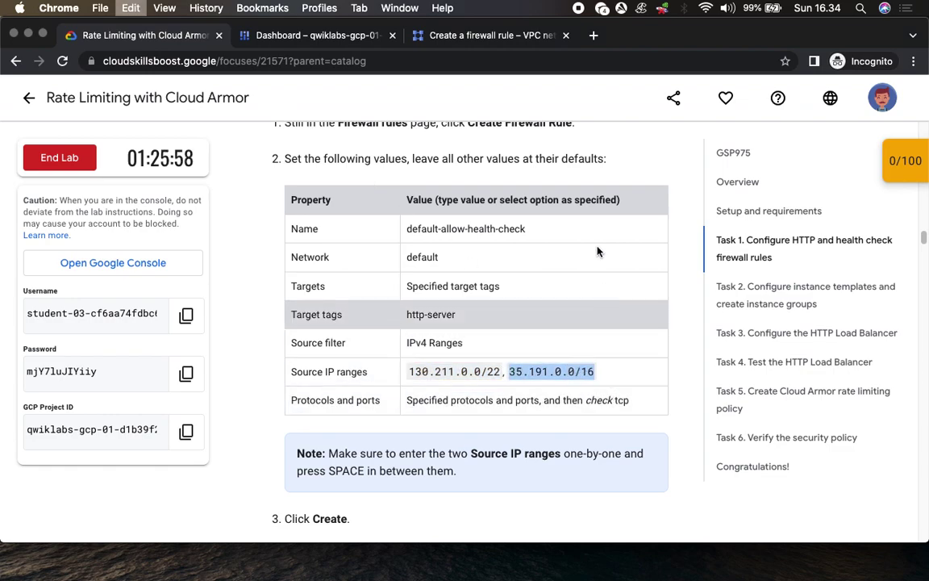
left_click(470, 37)
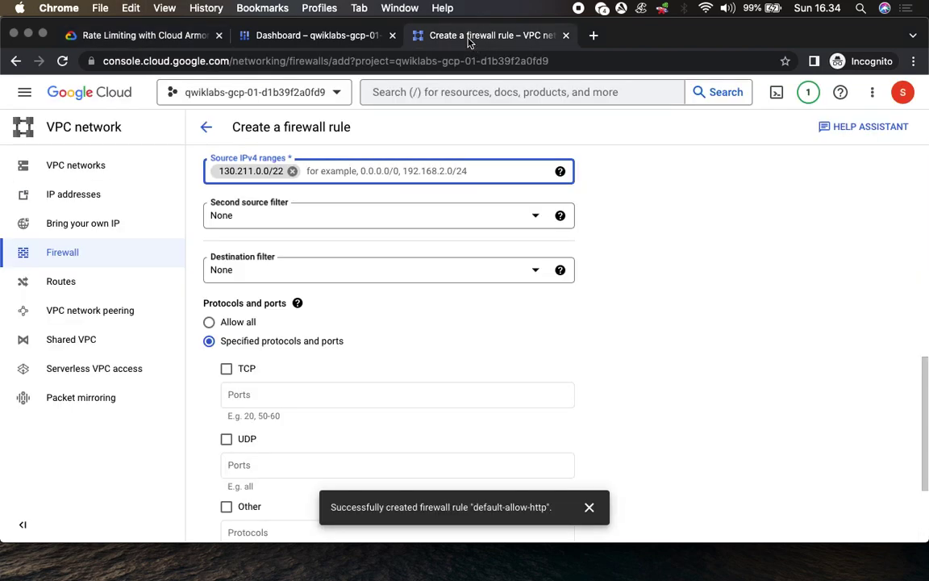
key("super+v")
key("Return")
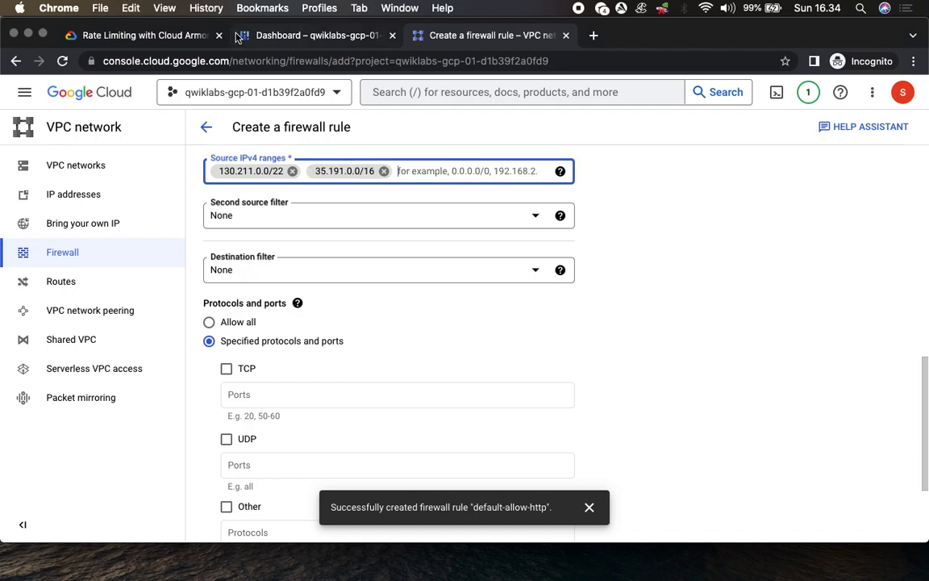
Check the lab's protocols and ports value, then allow TCP without specific ports in the firewall rule
left_click(180, 42)
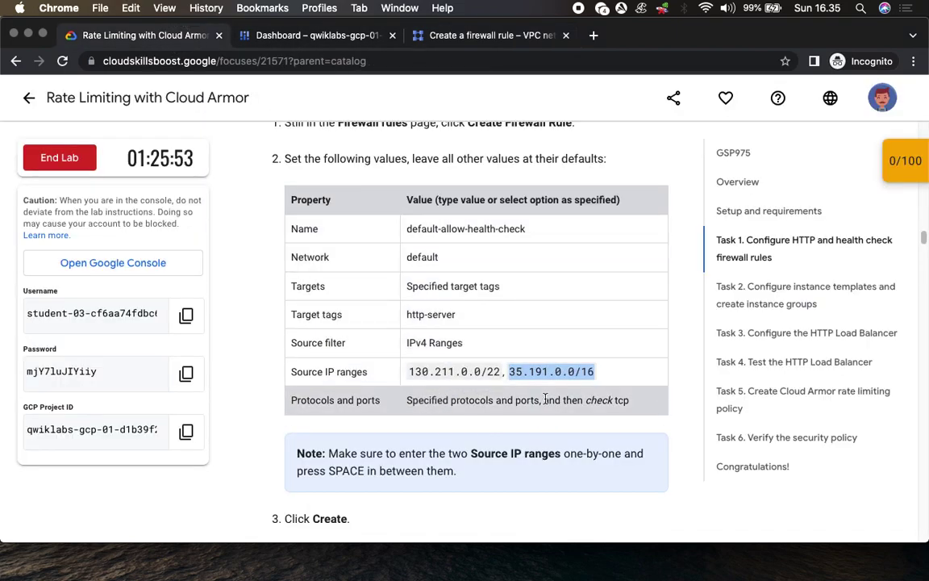
left_click_drag(596, 402, 682, 407)
scroll(682, 407, "down", 4)
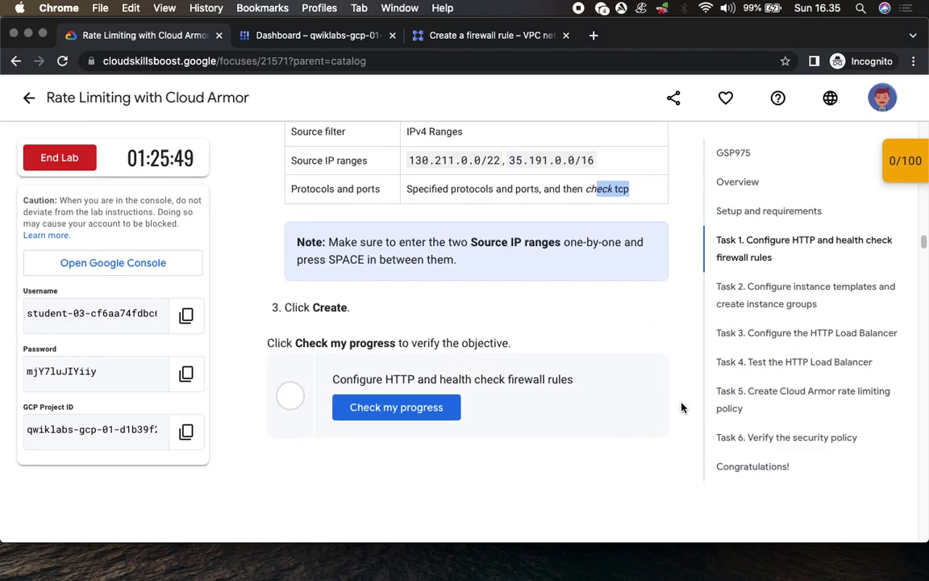
scroll(680, 406, "down", 1)
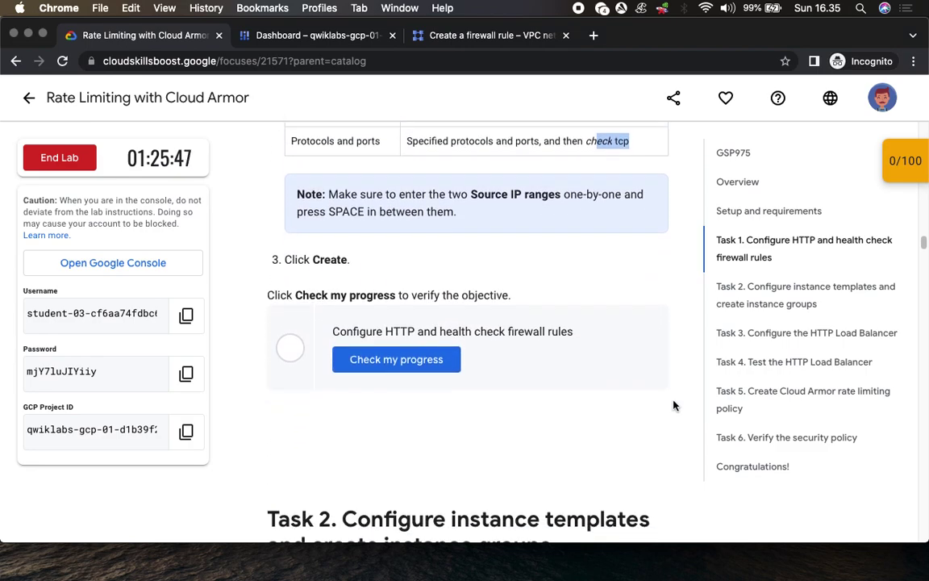
left_click(513, 35)
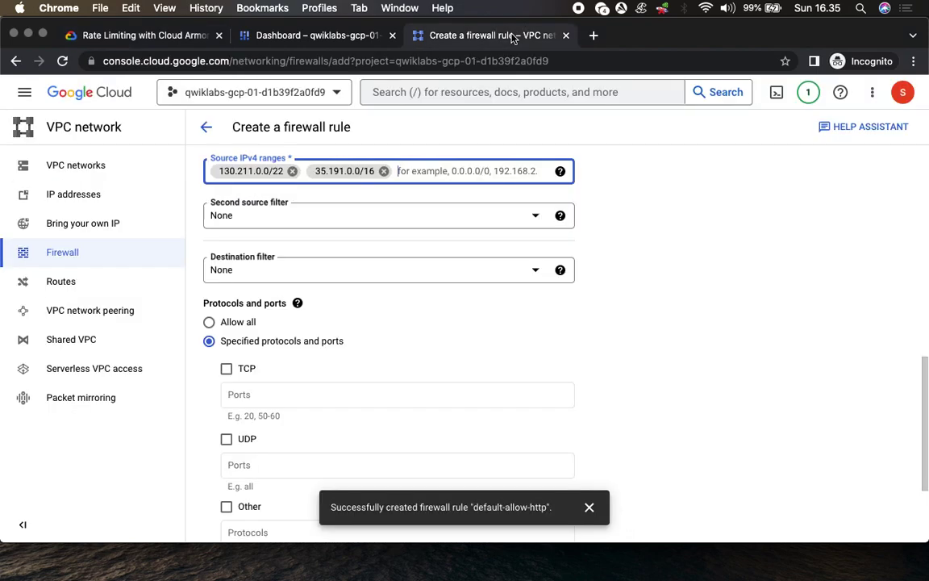
left_click(225, 369)
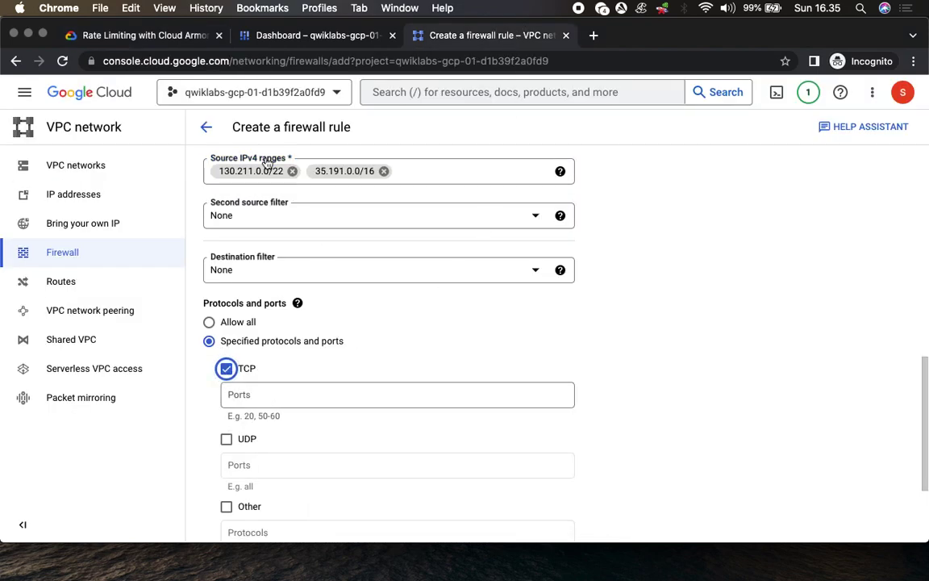
Check the lab's final instruction for the health check rule, create default-allow-health-check and view it in the firewall rules list
left_click(147, 34)
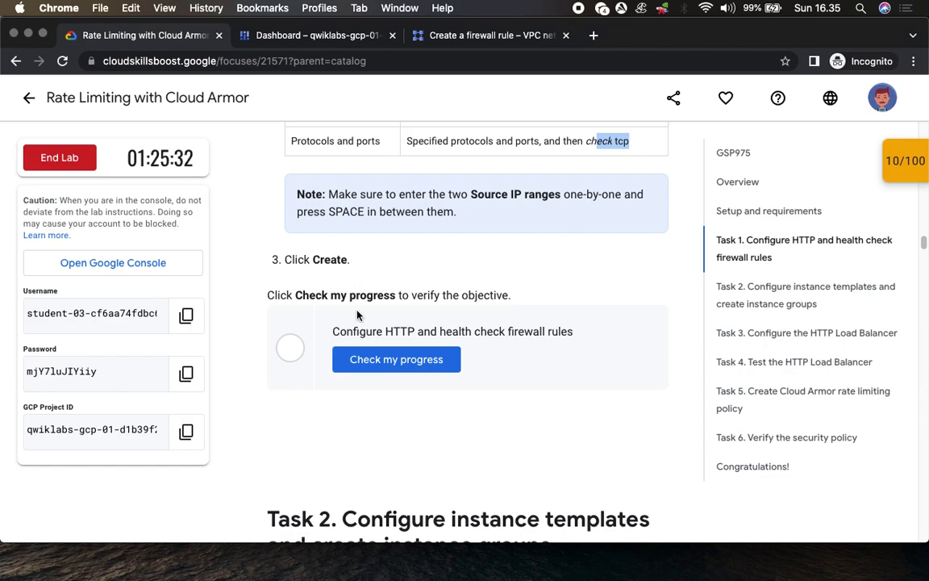
left_click_drag(284, 259, 349, 259)
left_click(428, 32)
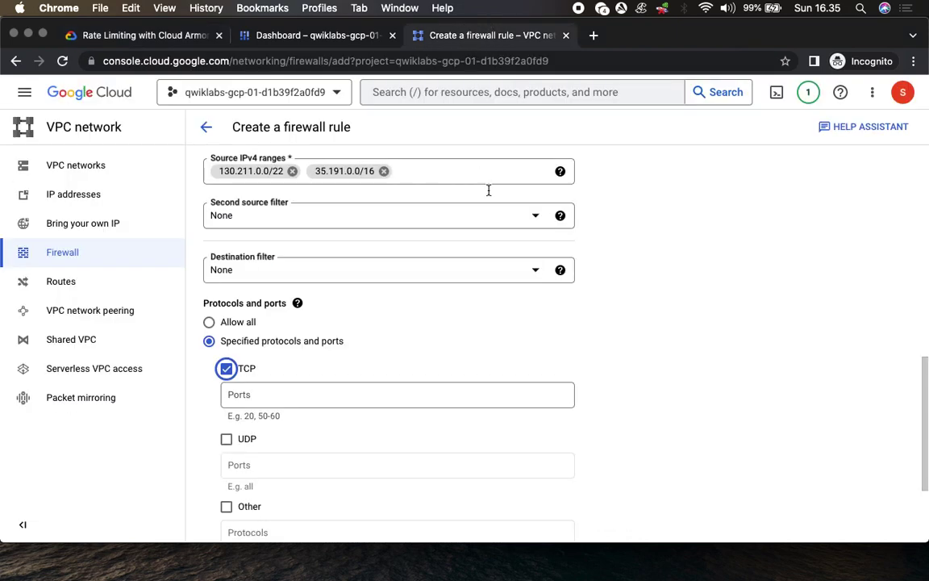
scroll(565, 242, "down", 5)
left_click(234, 460)
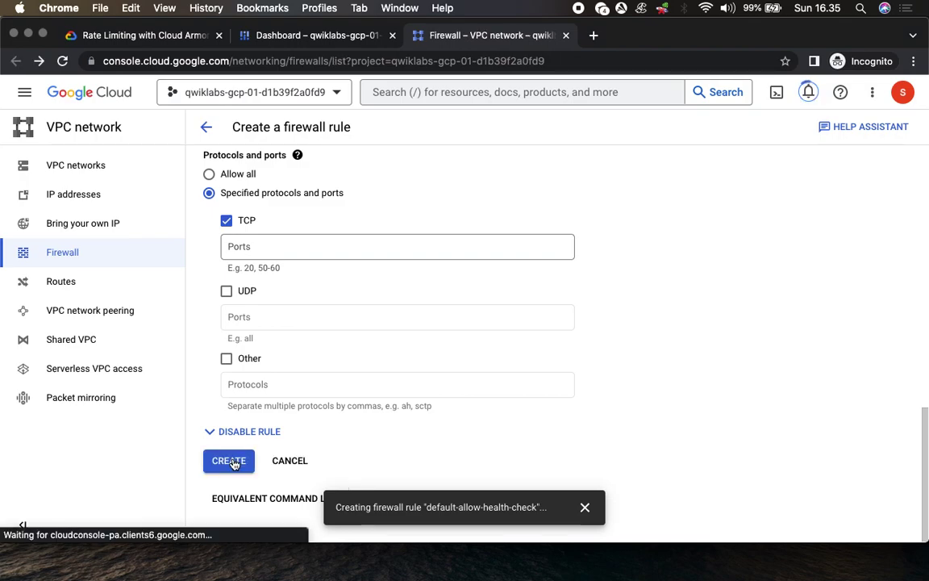
scroll(581, 386, "down", 10)
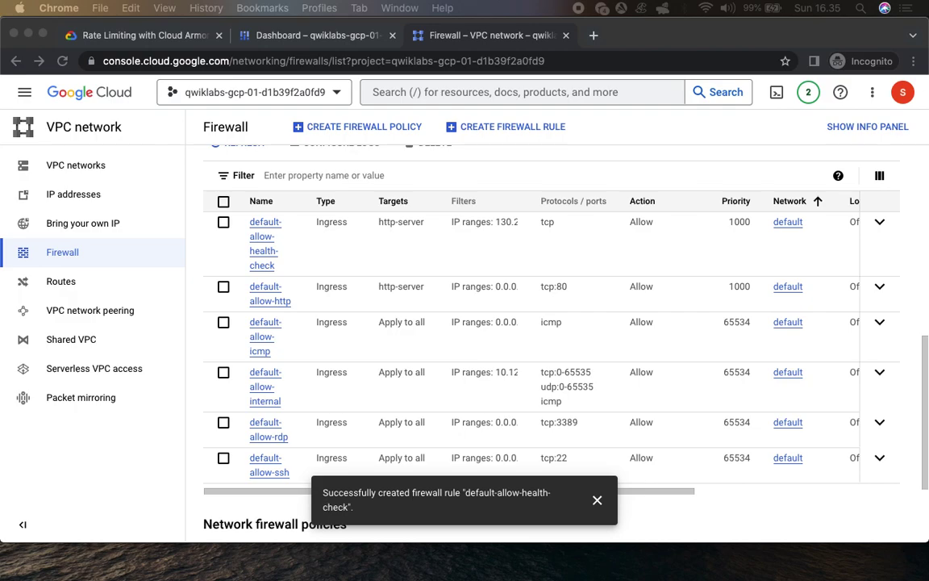
Verify the lab's HTTP and health check firewall rules objective and review the checkpoint scores
left_click(132, 38)
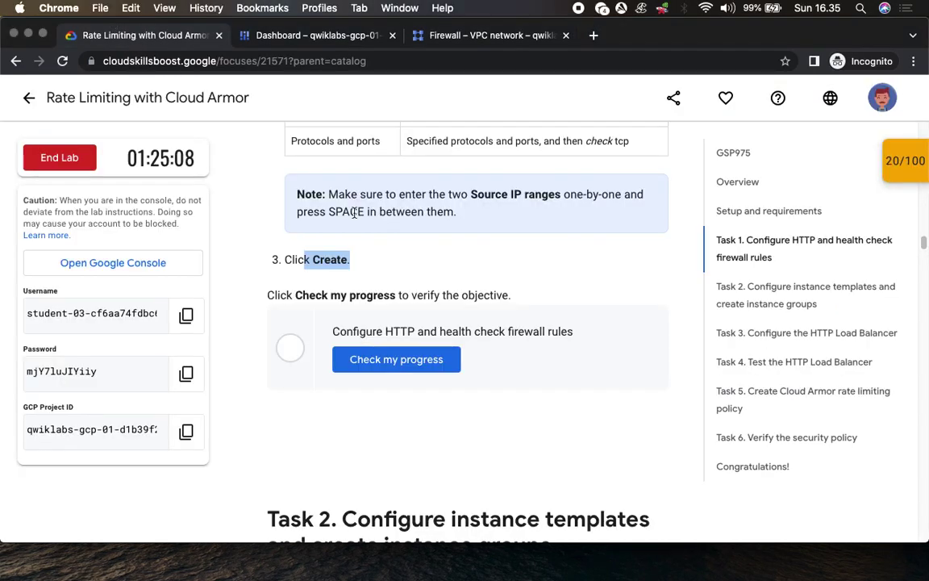
left_click(355, 359)
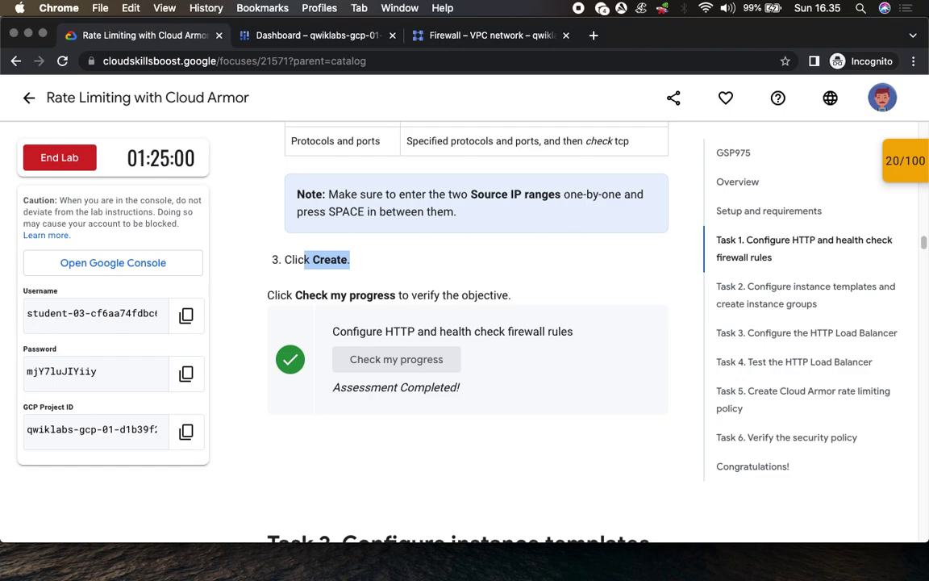
left_click(902, 162)
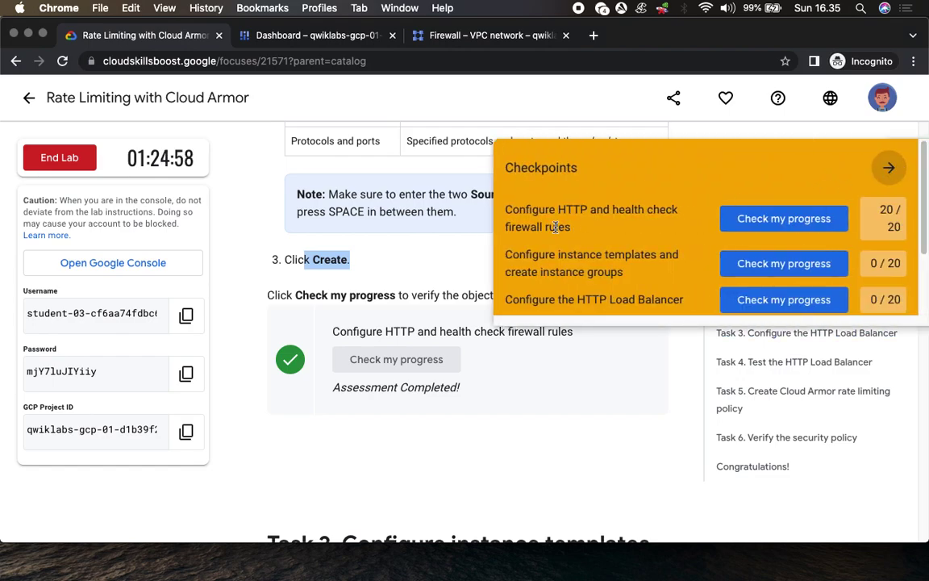
left_click(889, 167)
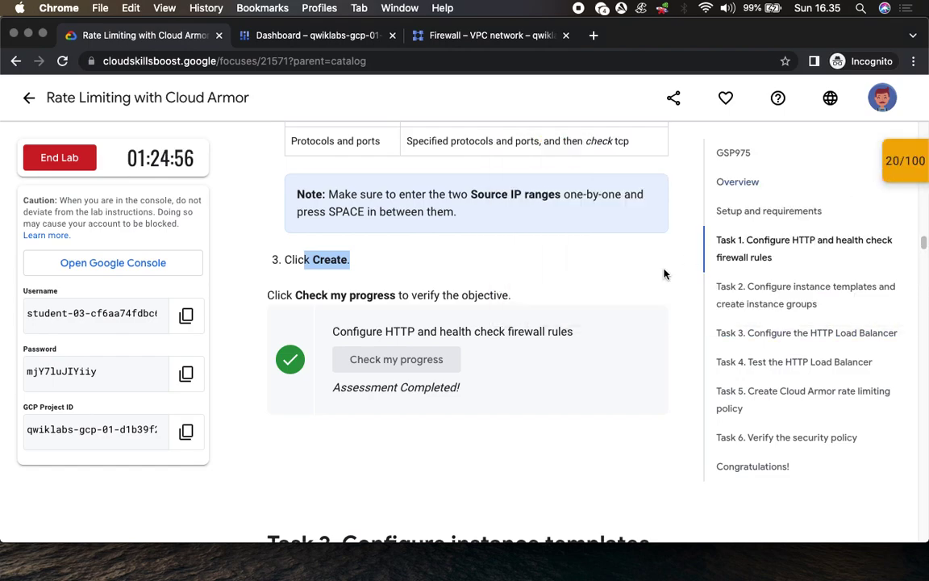
Read Task 2's instance template instructions, open Compute Engine's Instance templates page in a new browser tab, and return to the lab instructions
scroll(604, 310, "down", 8)
scroll(604, 311, "down", 2)
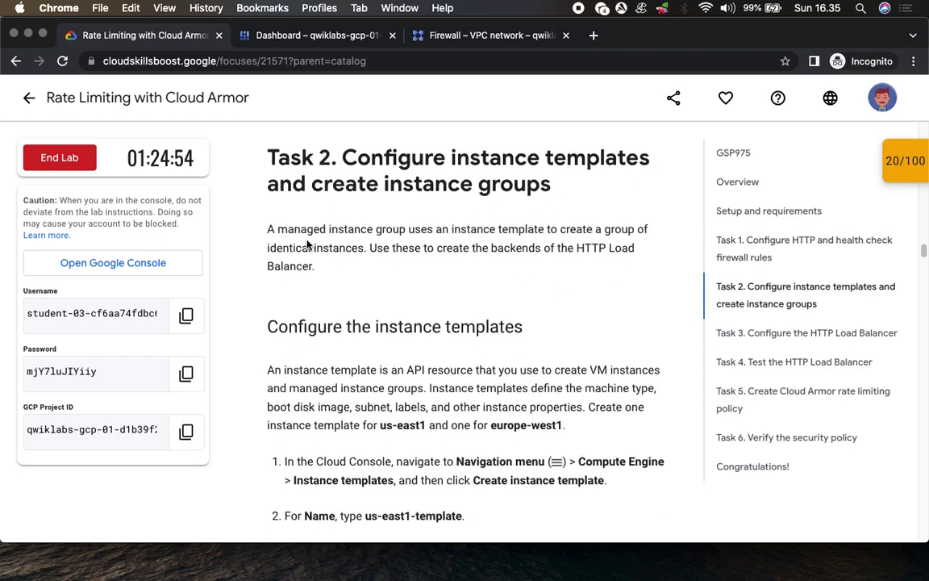
scroll(392, 334, "down", 4)
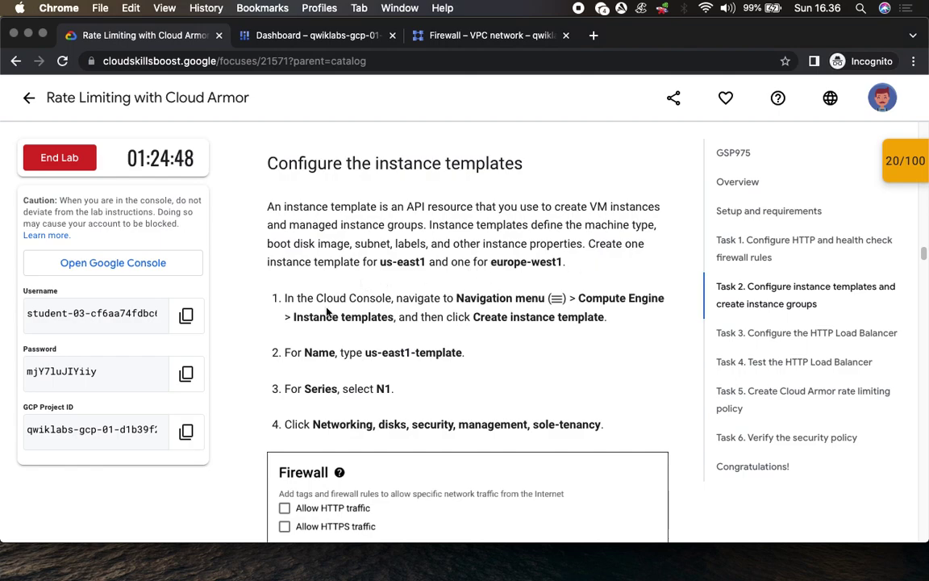
scroll(516, 312, "down", 3)
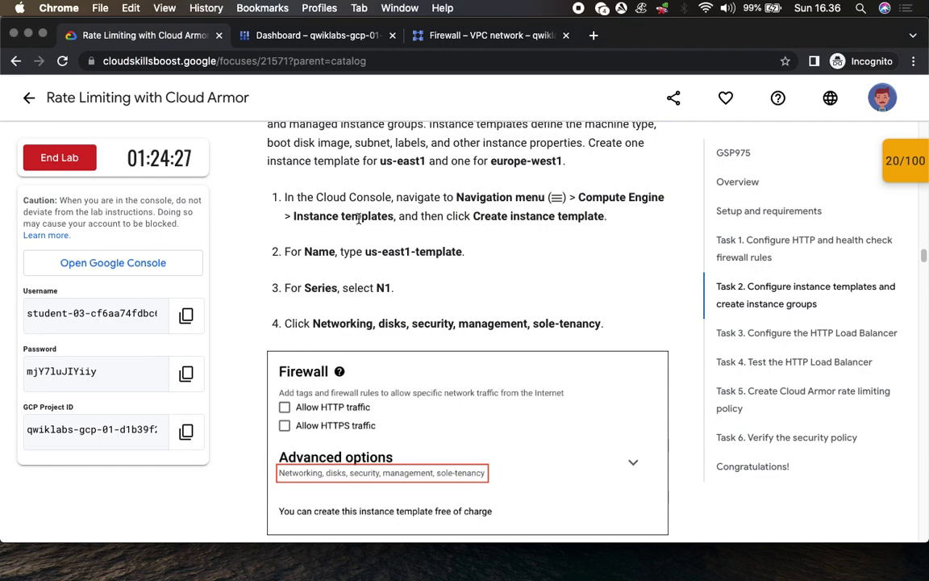
left_click(284, 36)
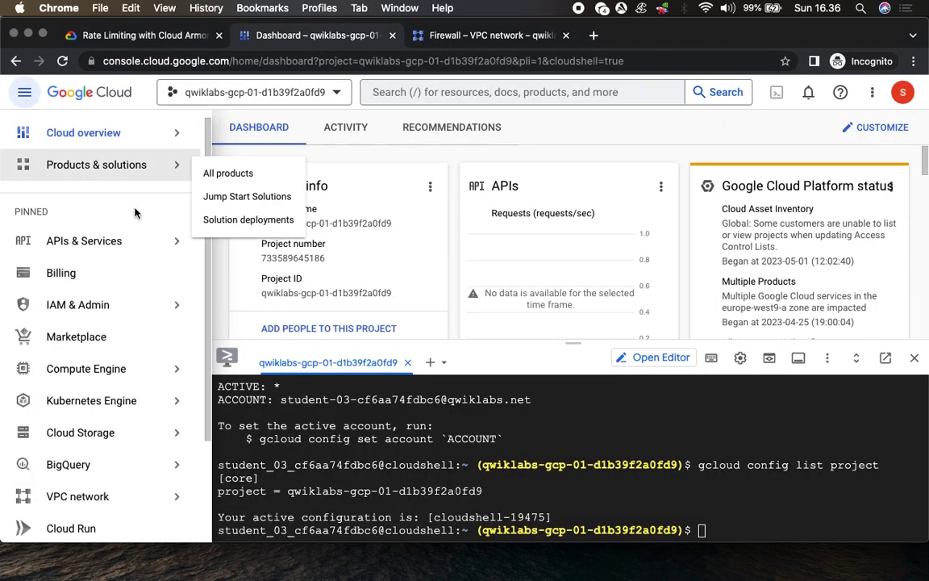
mouse_move(101, 369)
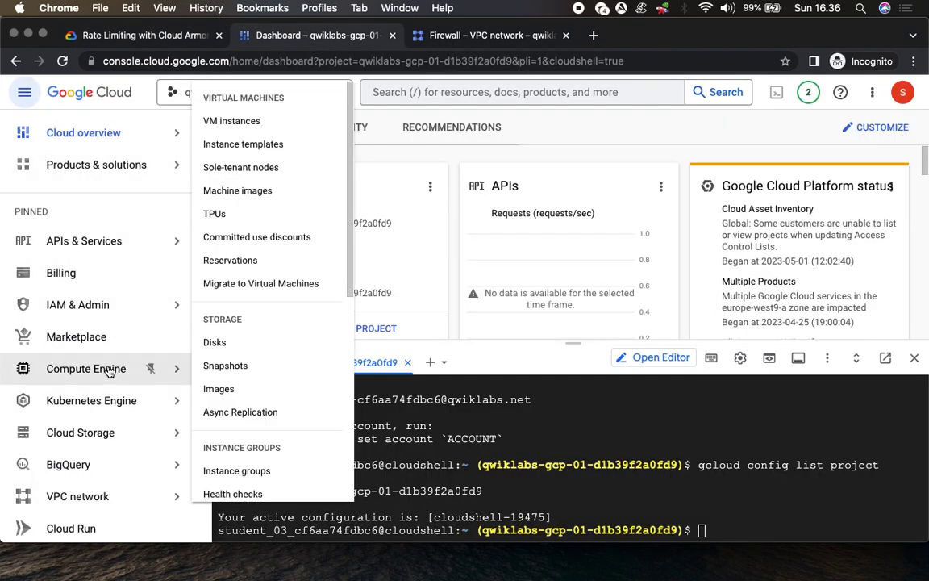
right_click(249, 139)
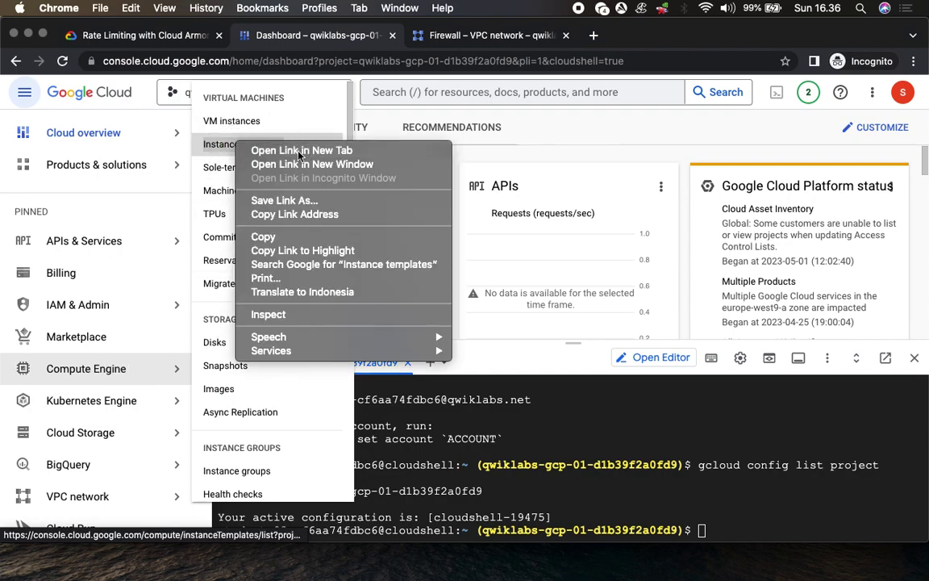
left_click(298, 151)
left_click(470, 35)
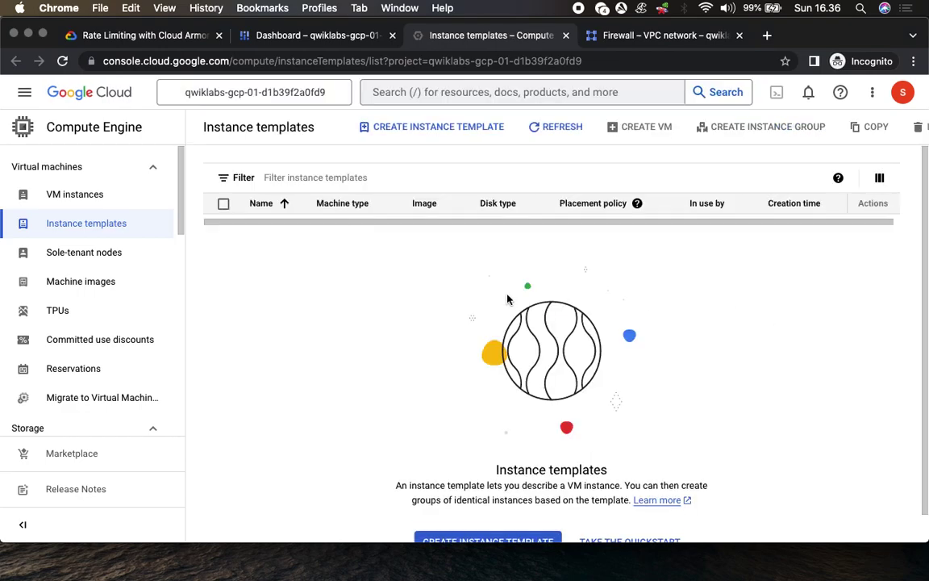
left_click(139, 36)
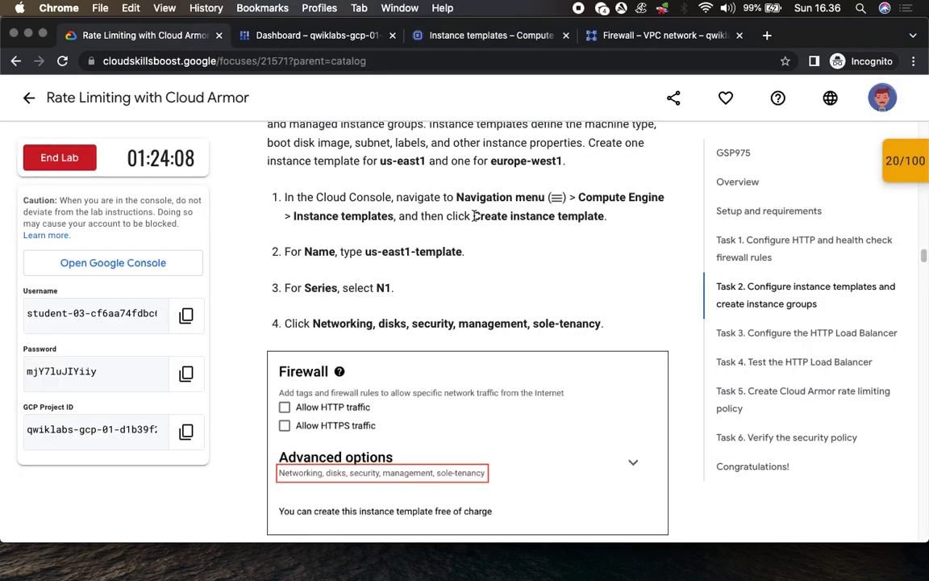
Start a new Compute Engine instance template and name it us-east1-template, as given in the lab instructions
left_click_drag(475, 215, 621, 216)
left_click_drag(367, 251, 457, 271)
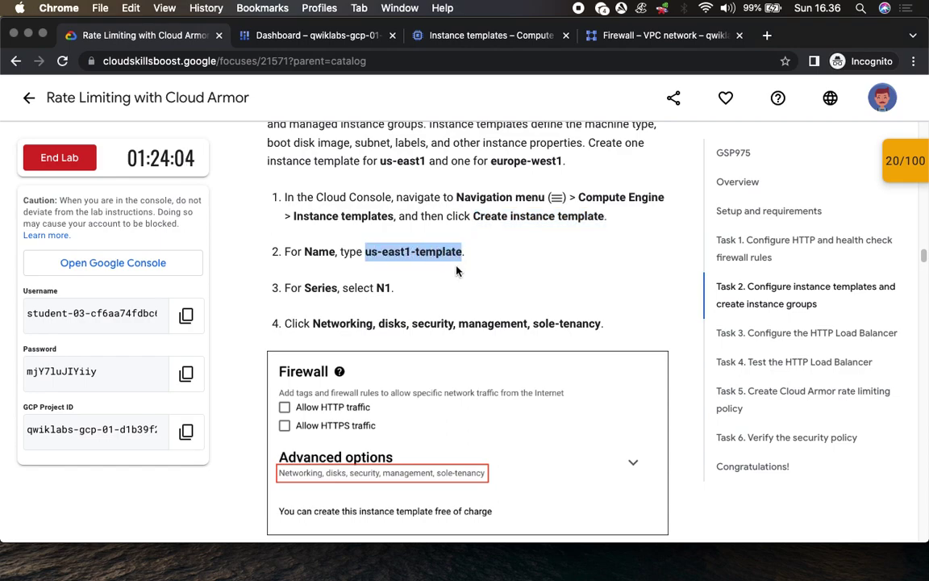
left_click(453, 37)
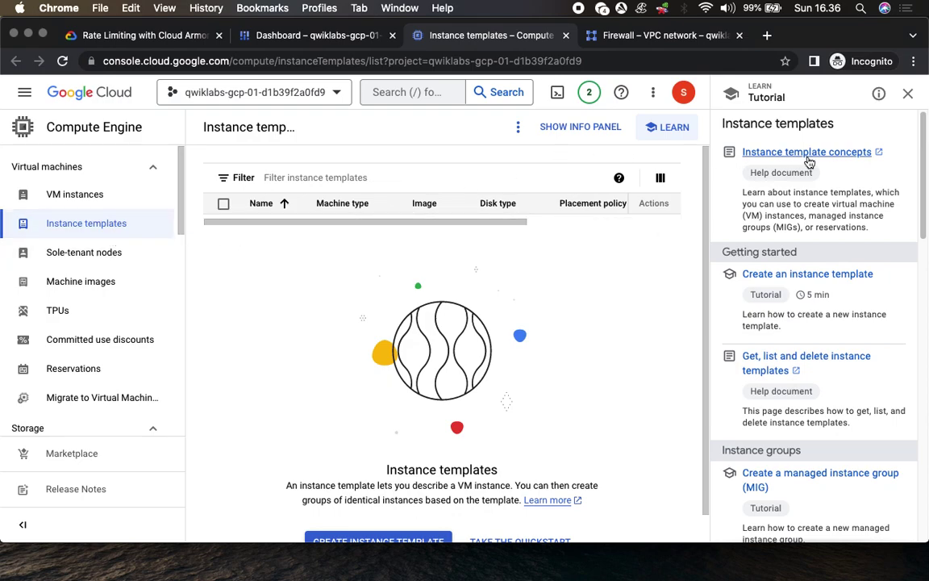
left_click(908, 94)
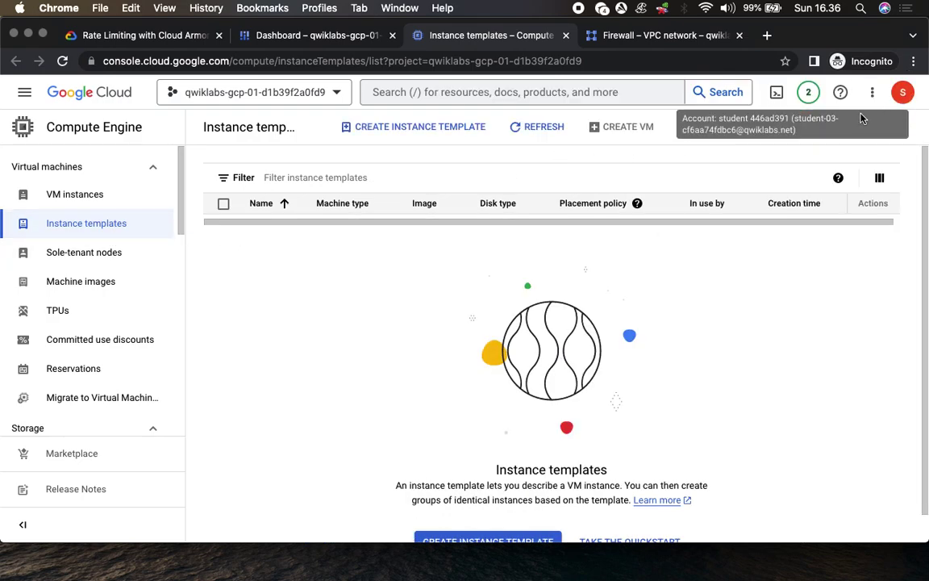
left_click(422, 127)
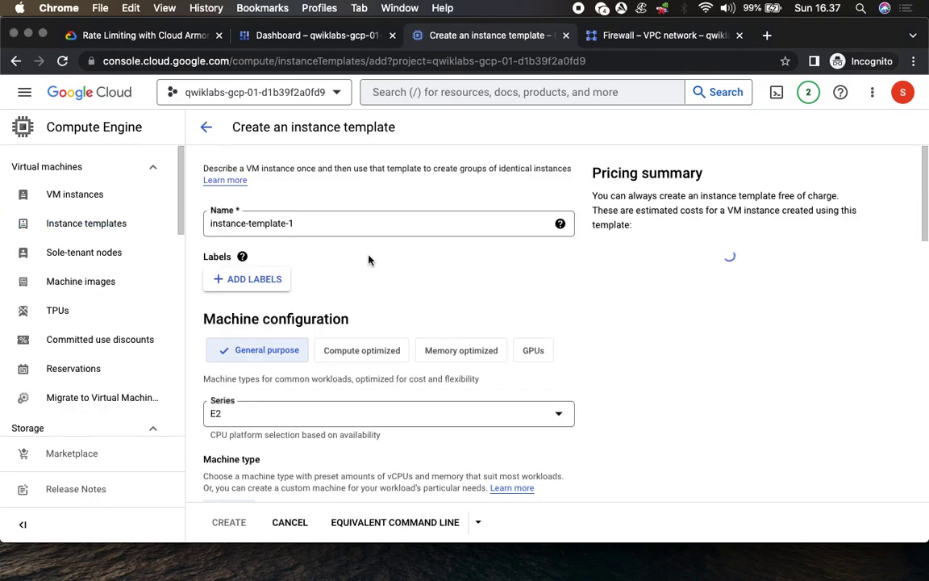
left_click(342, 224)
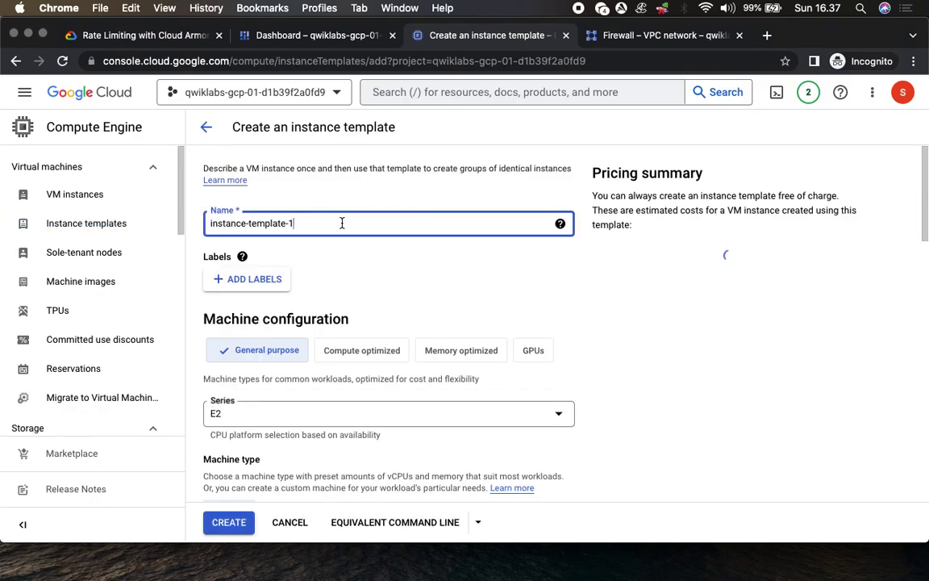
left_click_drag(337, 222, 129, 222)
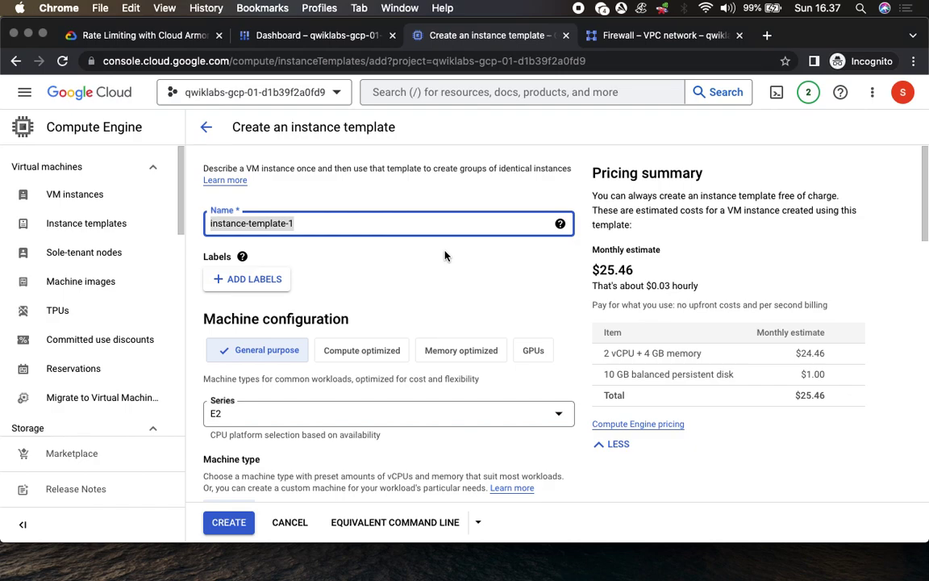
type("us-east1-template")
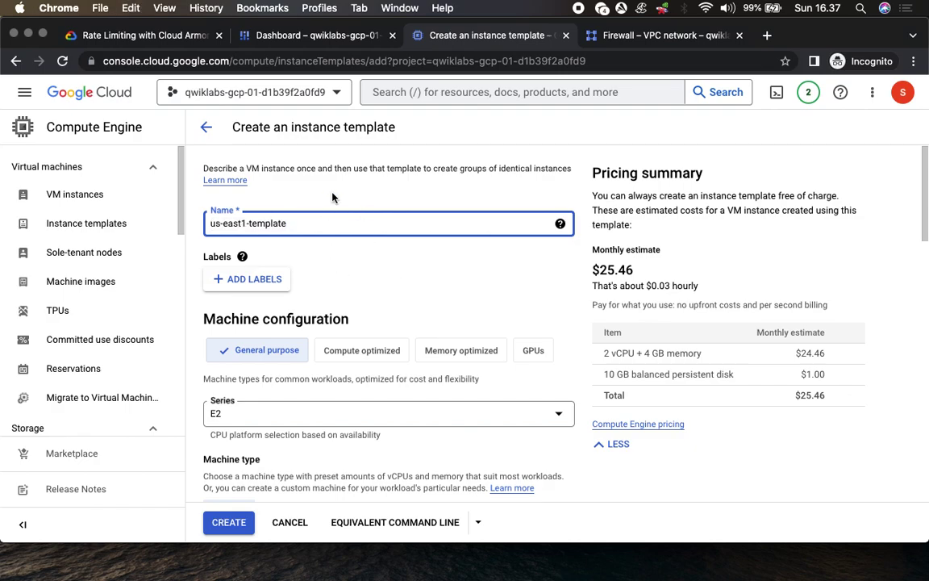
Check the lab's required machine series and set the template's series to N1
left_click(187, 34)
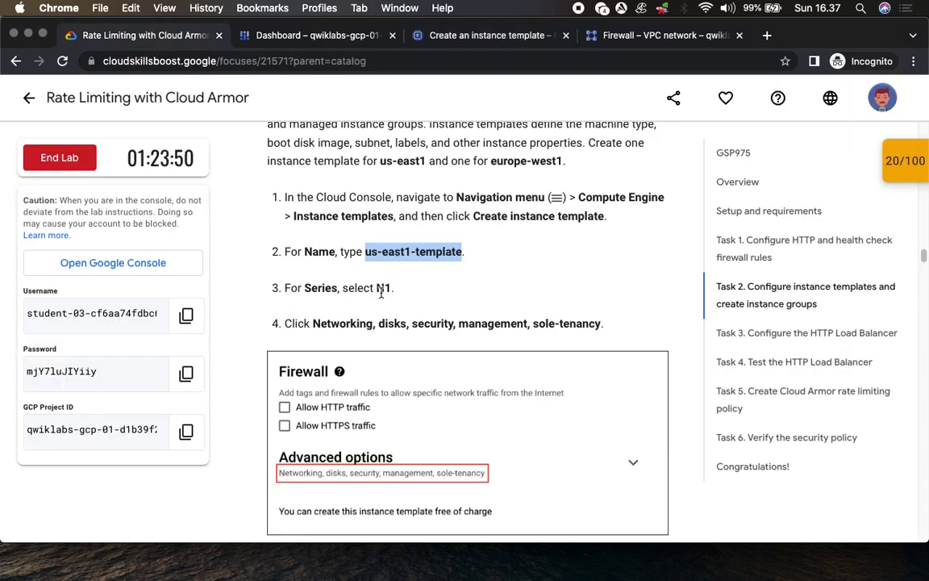
left_click(478, 36)
scroll(478, 317, "down", 3)
left_click(292, 191)
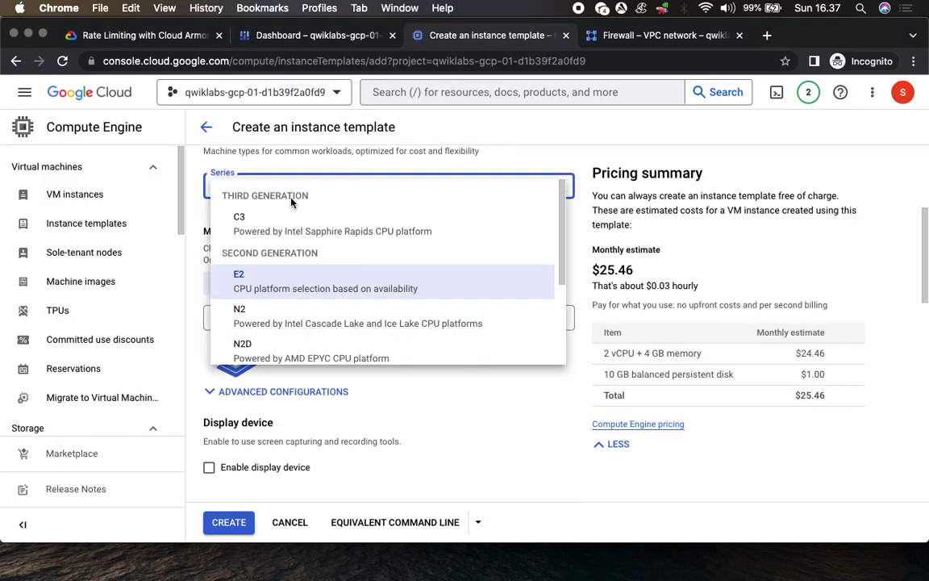
scroll(286, 322, "down", 3)
left_click(262, 342)
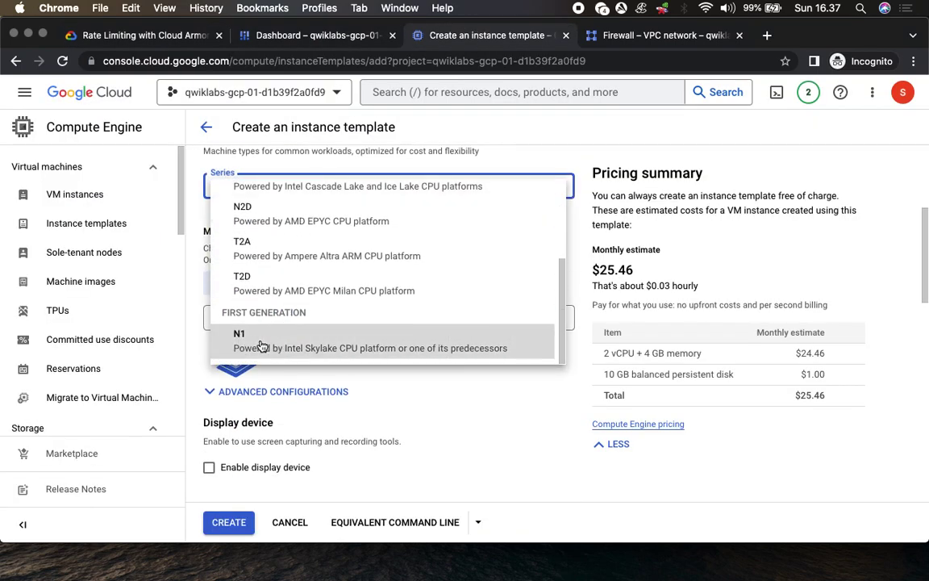
Read the lab's next instruction and expand the template's Advanced options for networking, disks, security, management and sole-tenancy
left_click(179, 41)
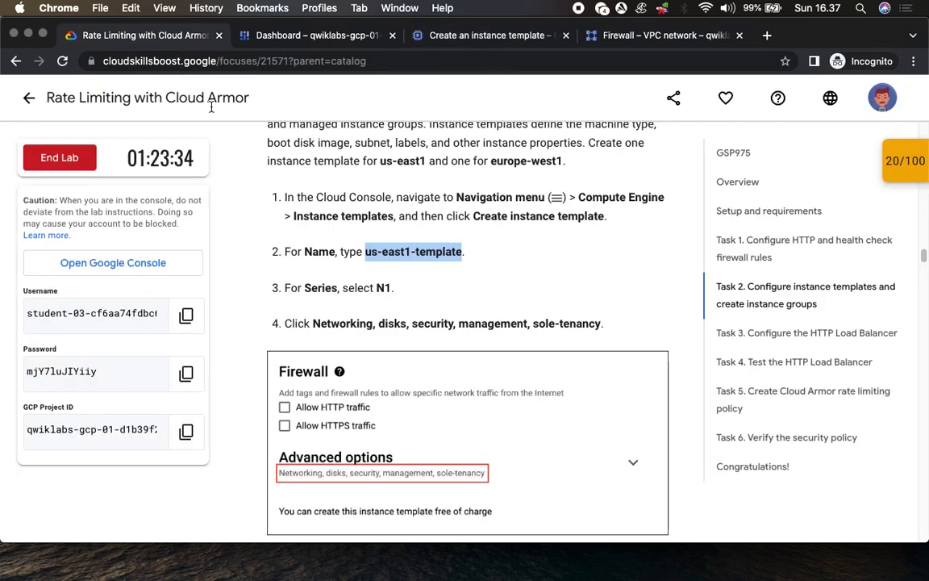
scroll(381, 292, "down", 5)
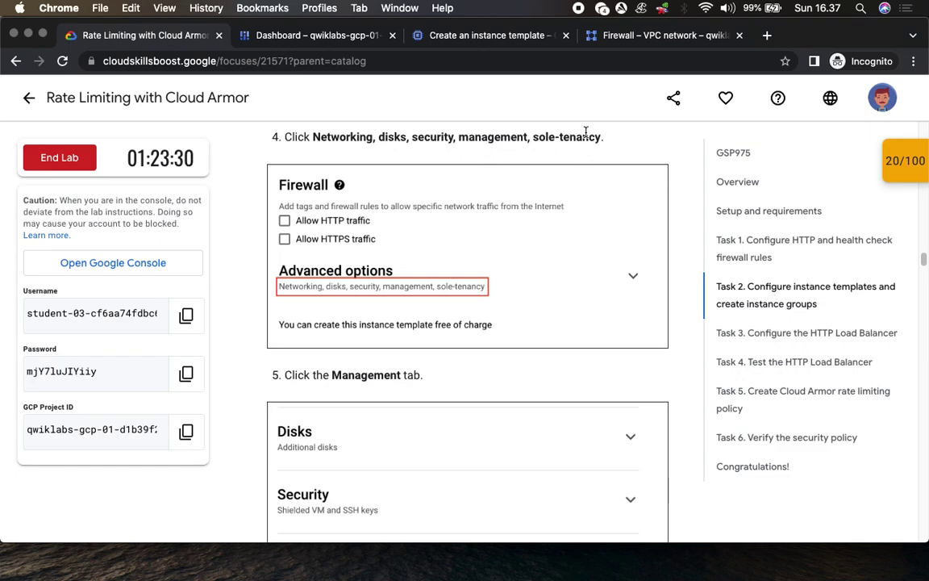
left_click(445, 32)
scroll(505, 405, "down", 4)
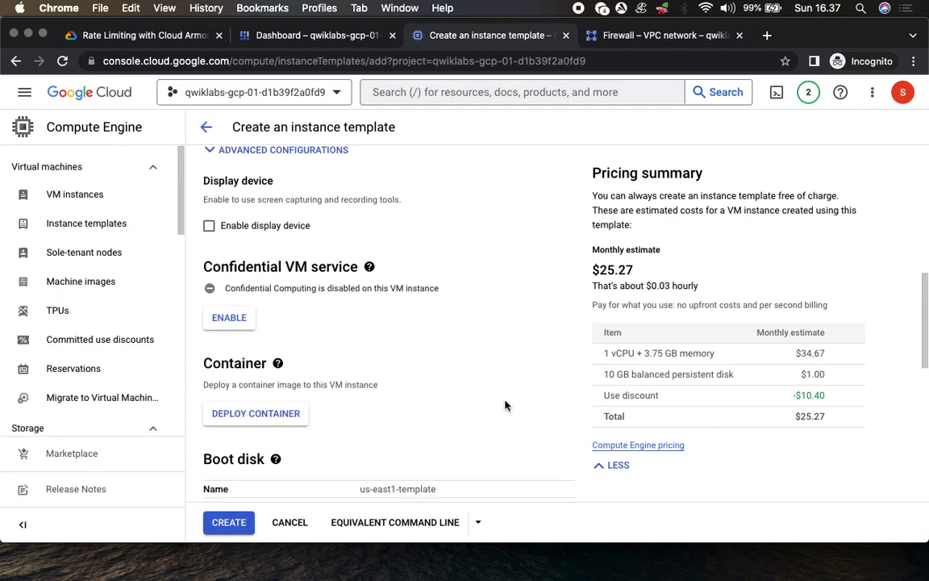
scroll(505, 405, "down", 5)
scroll(505, 405, "down", 4)
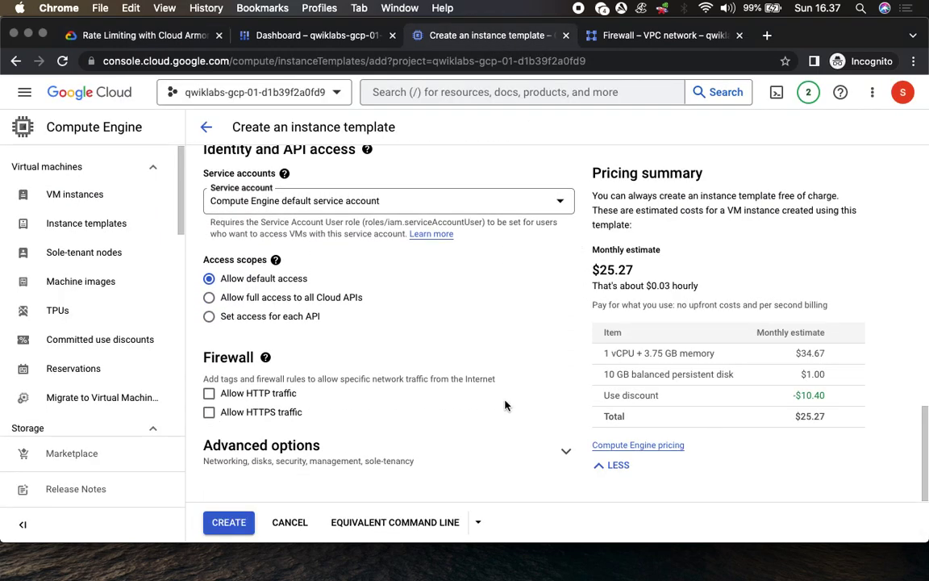
left_click(564, 450)
scroll(539, 384, "down", 7)
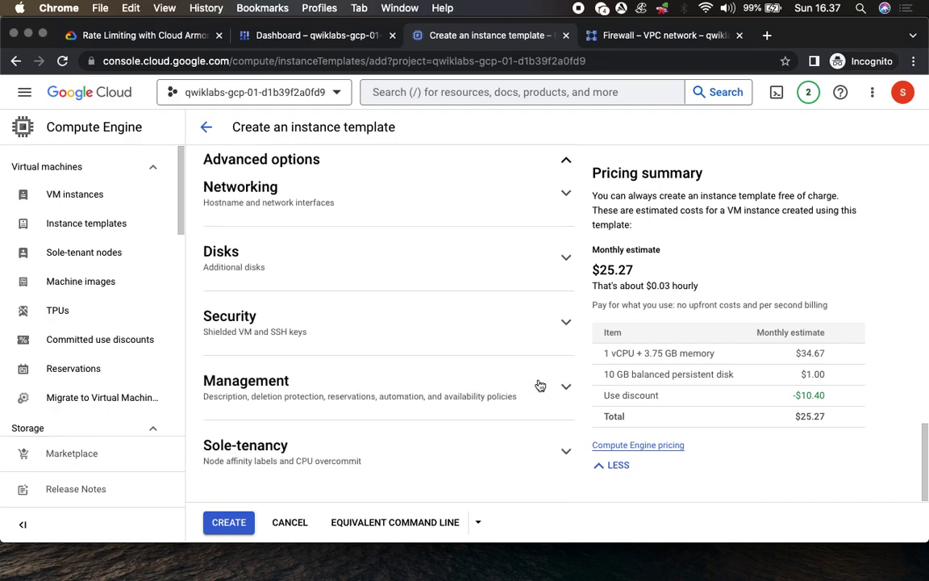
Read the lab's Management and Metadata instructions, then expand the template's Management section
left_click(145, 36)
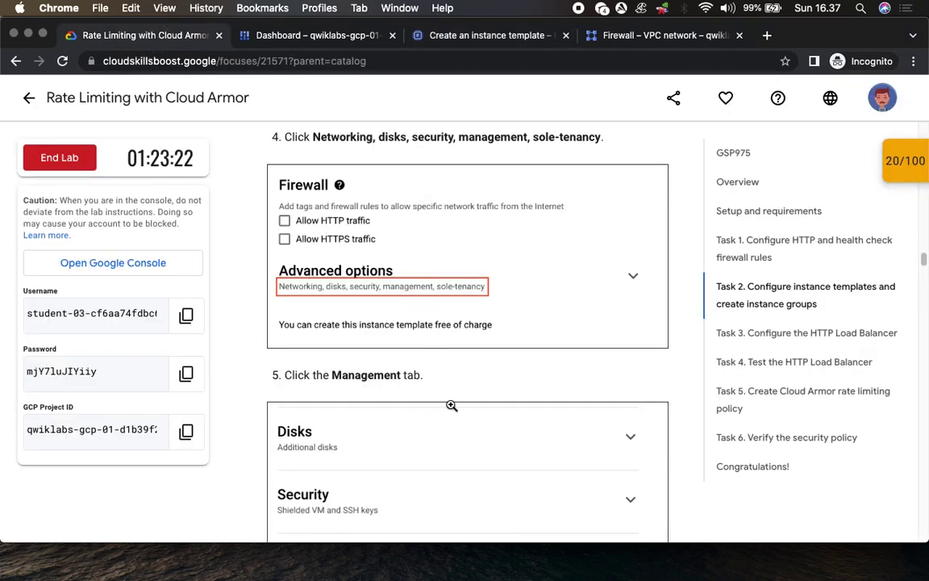
scroll(452, 406, "down", 10)
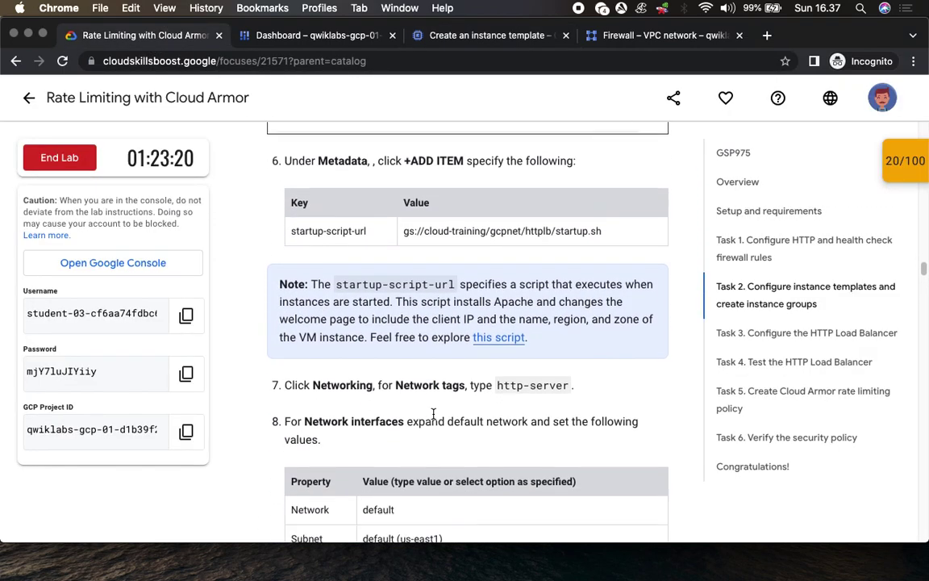
scroll(464, 230, "up", 3)
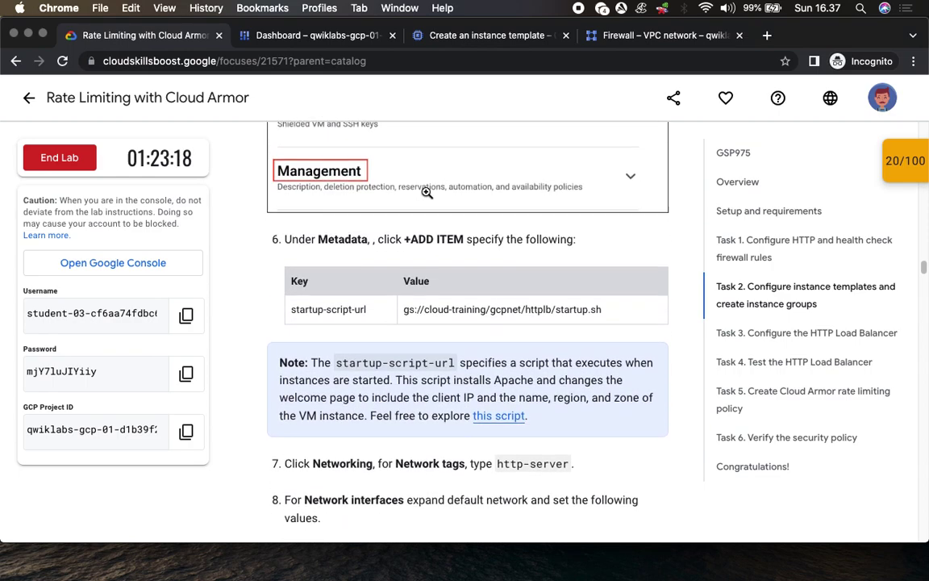
left_click(448, 39)
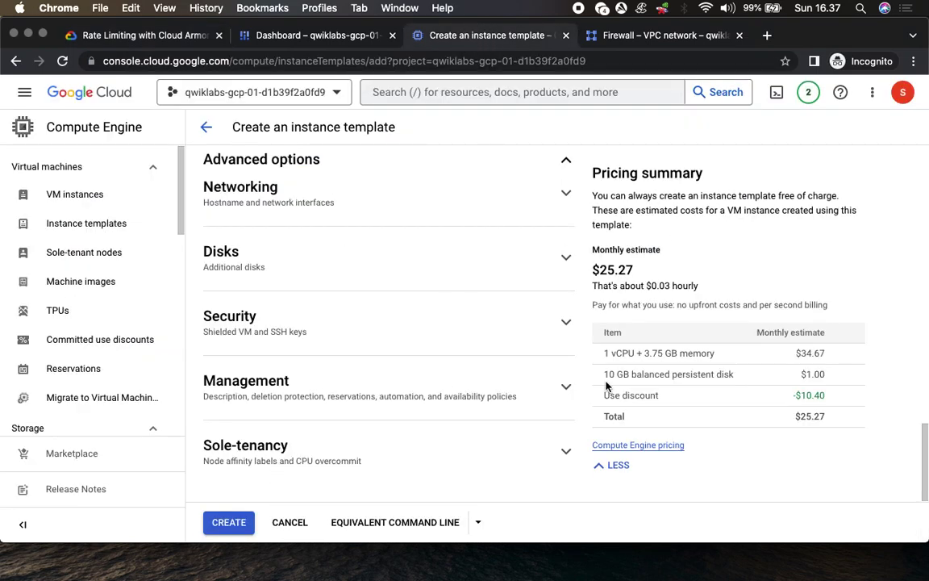
left_click(567, 386)
scroll(469, 339, "down", 2)
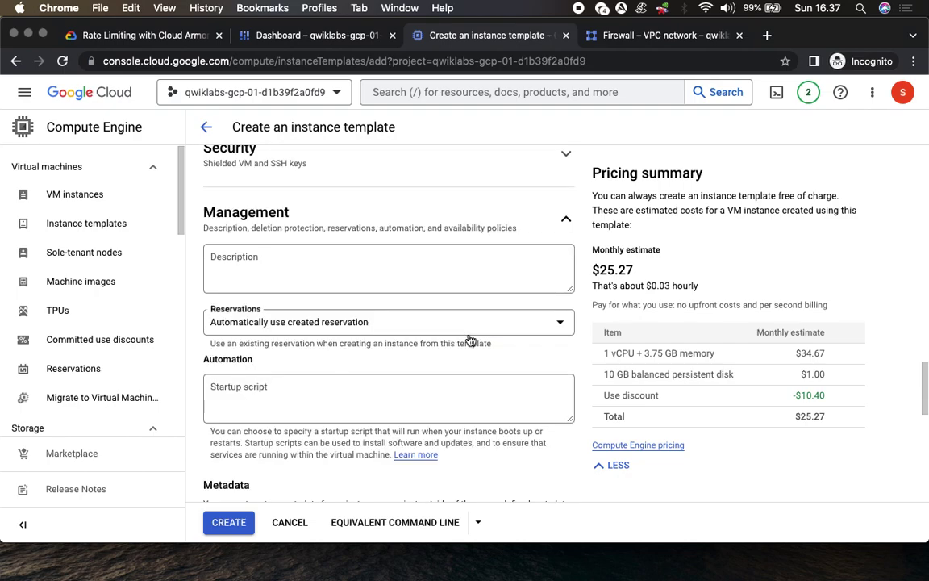
scroll(470, 339, "down", 1)
Add a metadata item to the template and set its key to startup-script-url, copied from the lab instructions
left_click(164, 41)
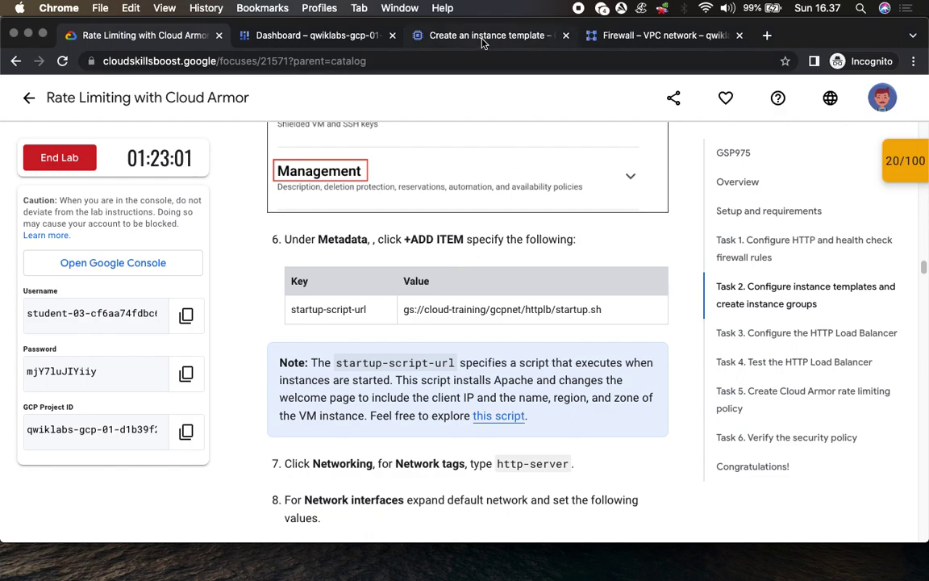
left_click(436, 37)
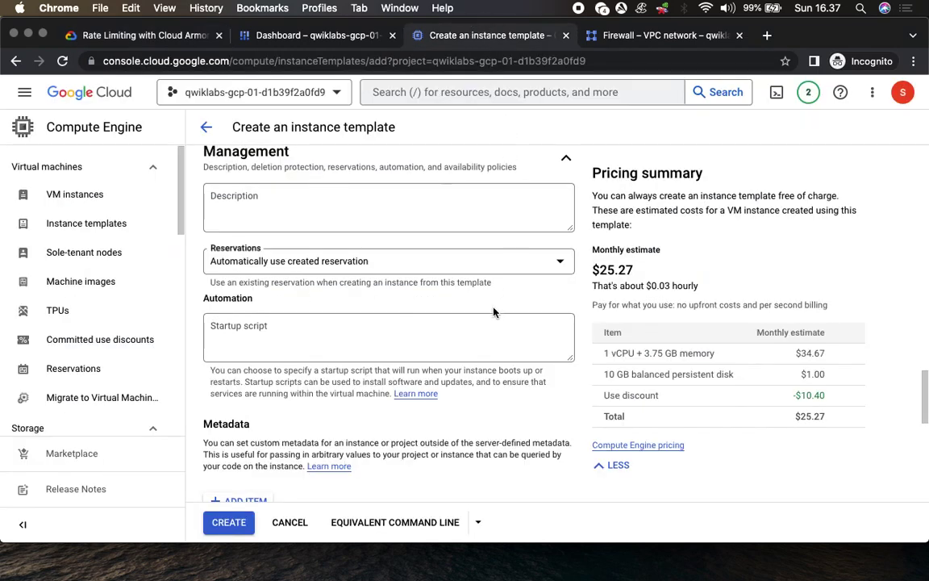
scroll(440, 357, "down", 5)
left_click(253, 305)
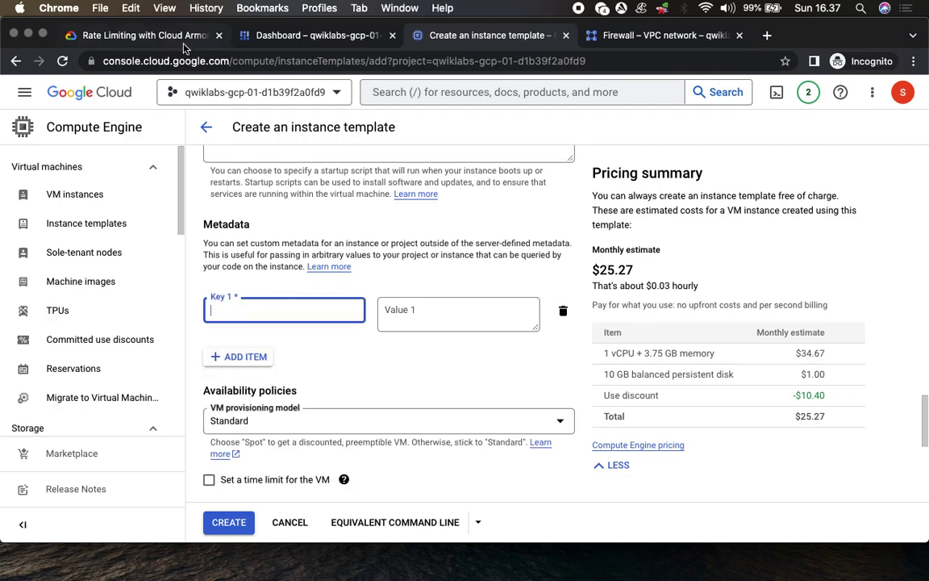
left_click(170, 40)
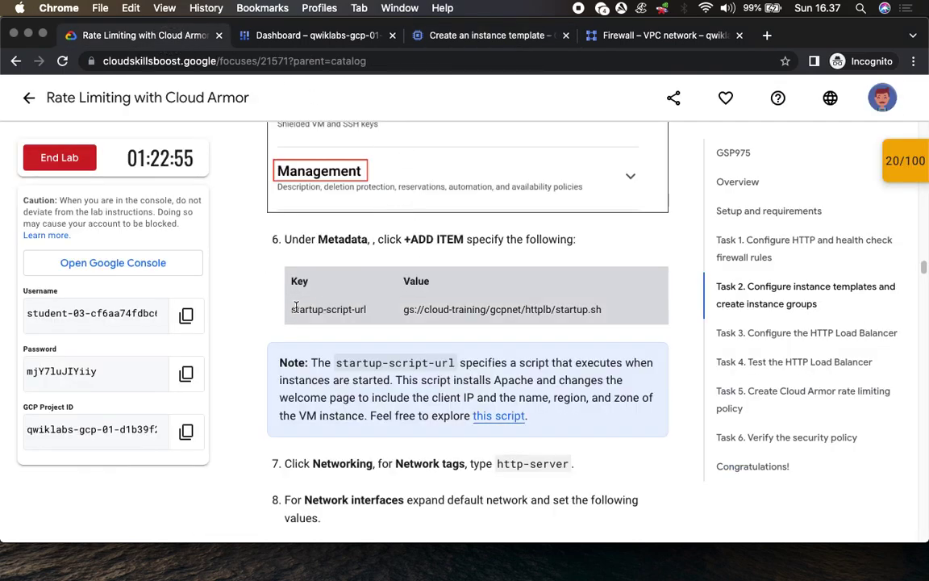
left_click_drag(290, 309, 384, 309)
left_click(329, 321)
left_click_drag(292, 311, 380, 315)
key("super+c")
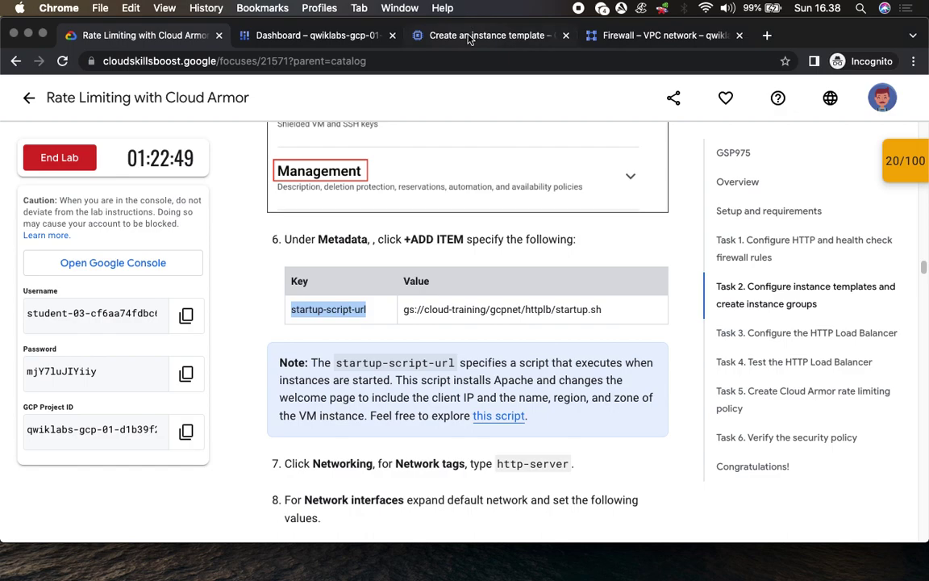
left_click(470, 36)
key("super+v")
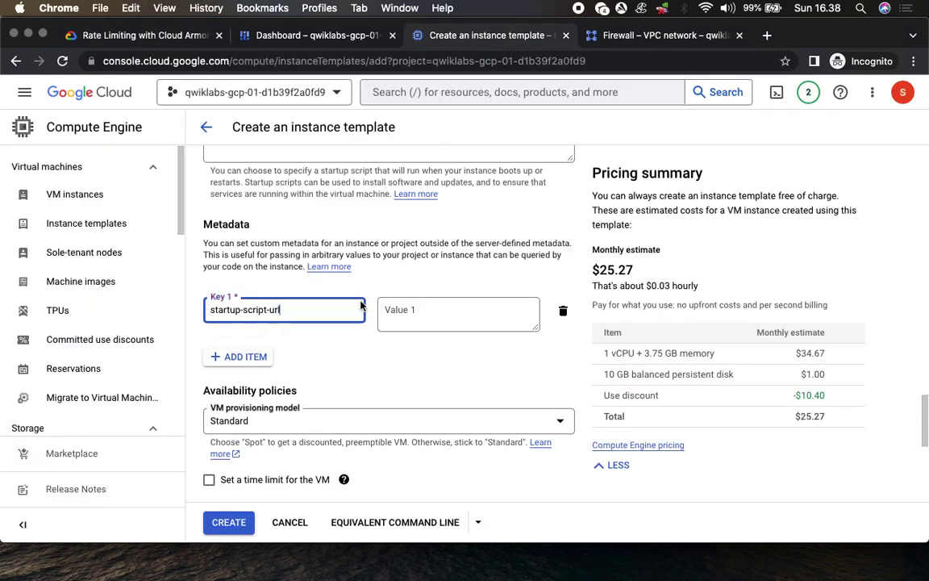
Set the startup-script-url metadata value to gs://cloud-training/gcpnet/httplb/startup.sh, copied from the lab instructions
left_click(160, 37)
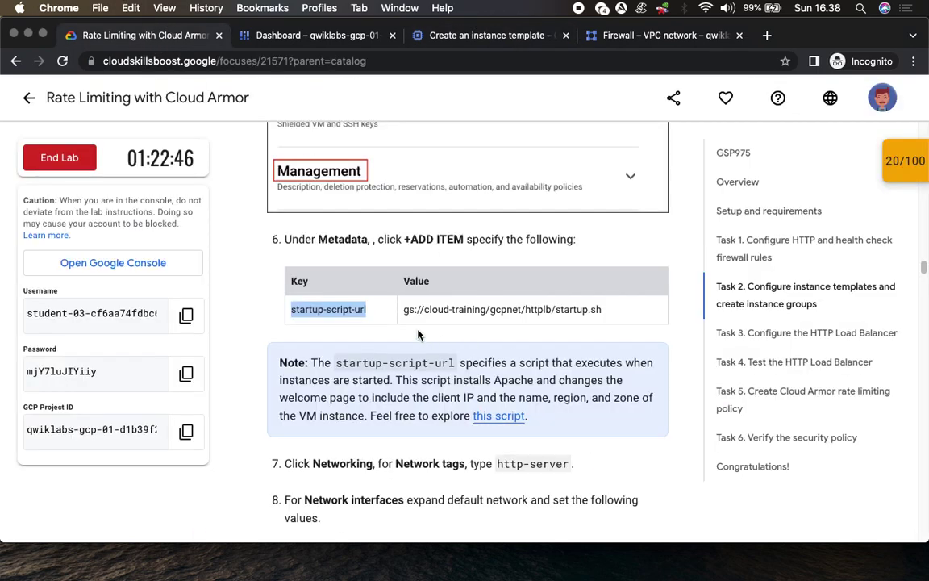
left_click_drag(402, 309, 618, 307)
key("super+c")
left_click(477, 36)
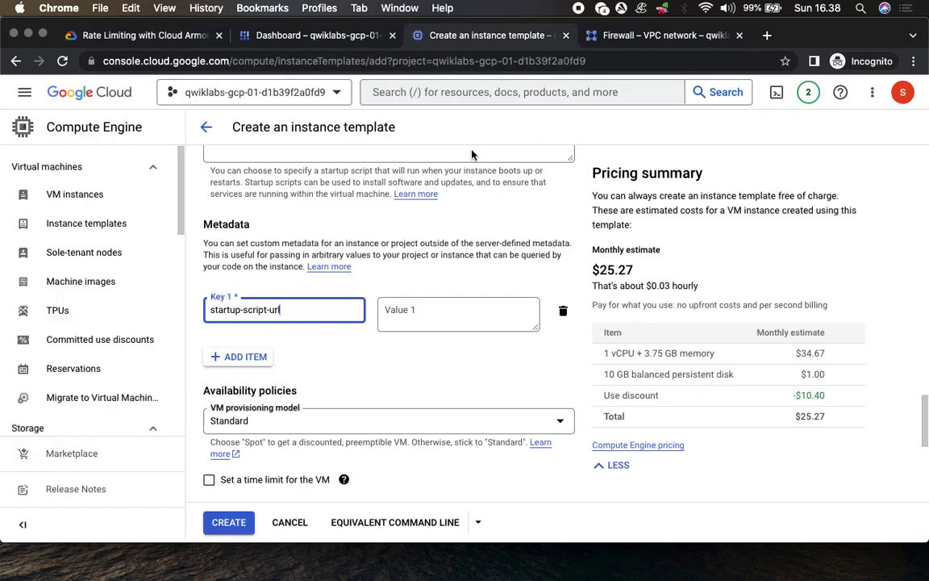
left_click(432, 316)
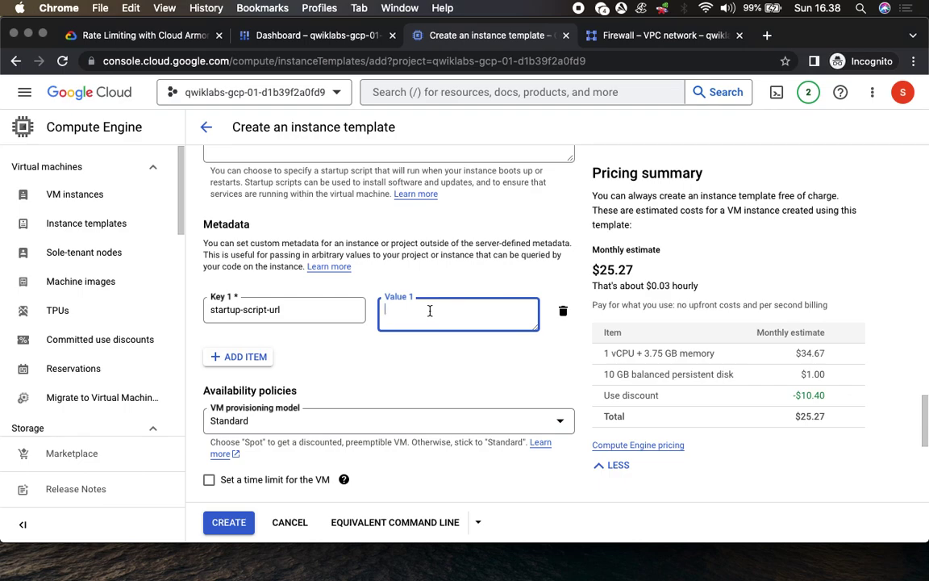
key("super+v")
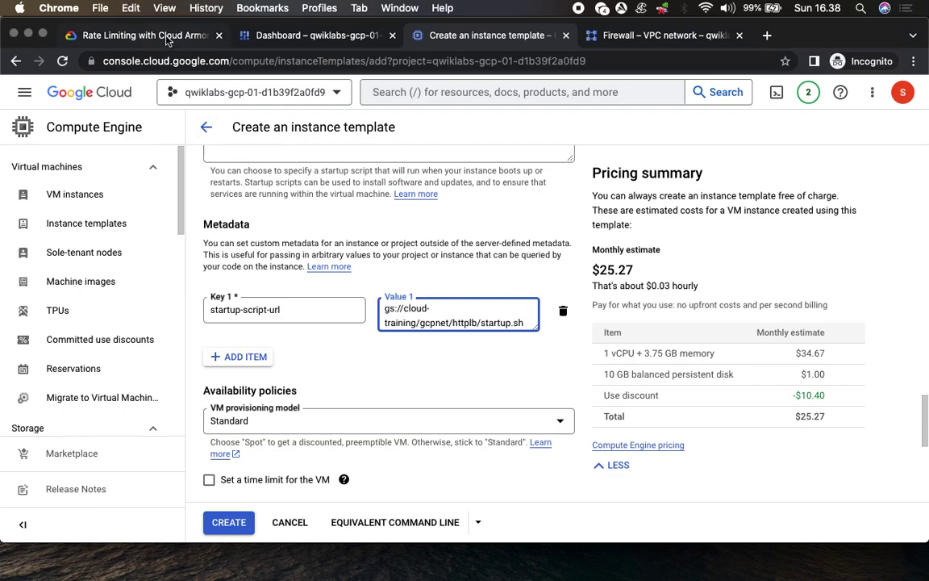
Read the lab's network tag and network interface instructions, then return to the instance template form
key("super+1")
scroll(526, 294, "down", 3)
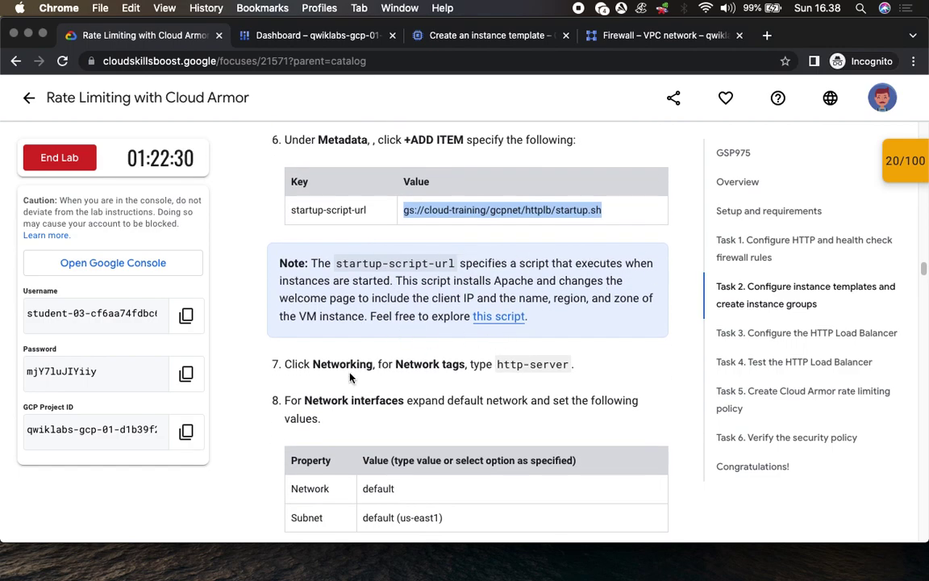
left_click_drag(311, 364, 587, 367)
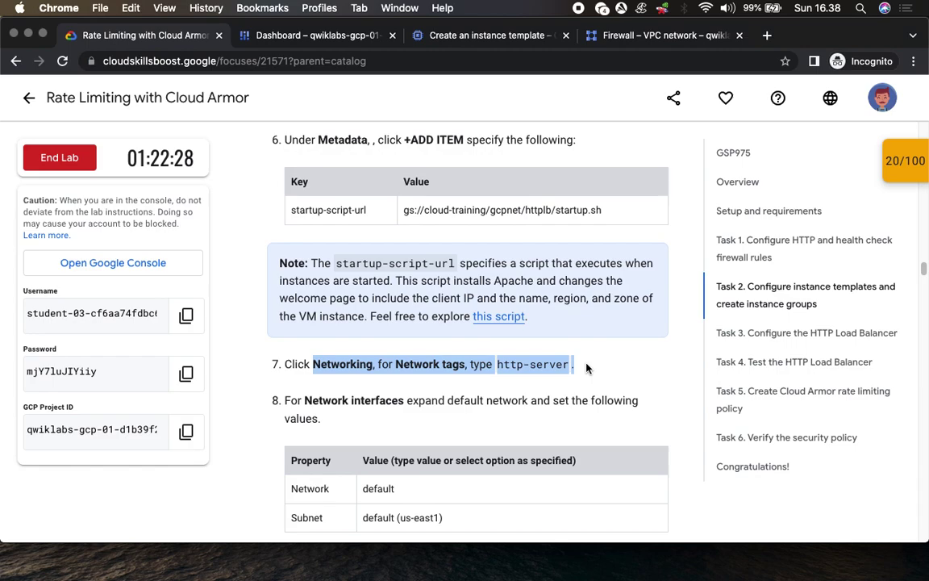
scroll(586, 367, "down", 3)
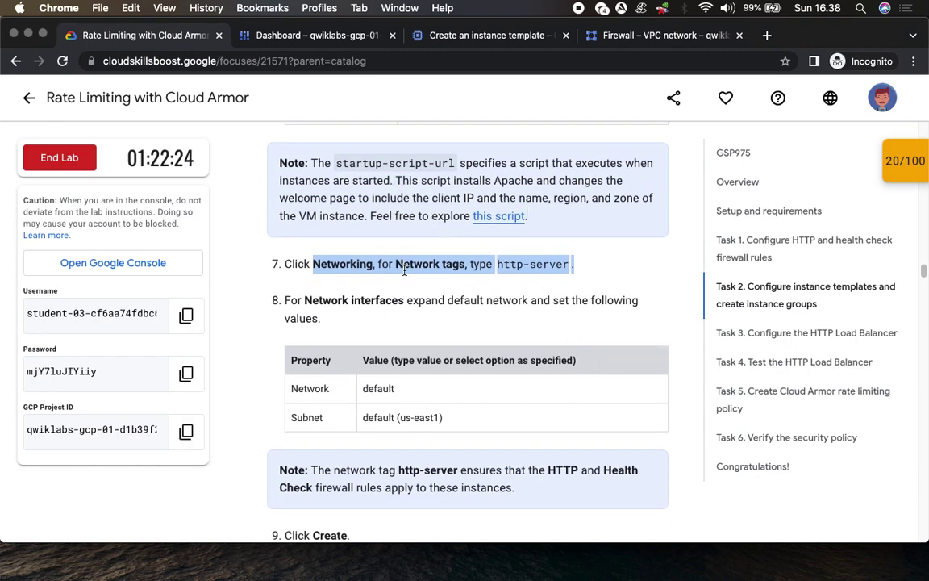
left_click(490, 40)
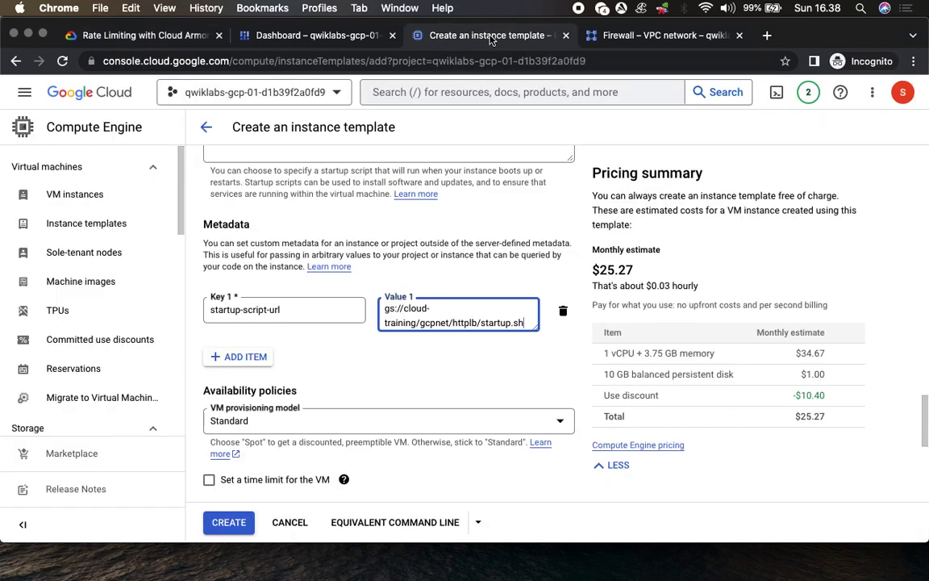
left_click(409, 366)
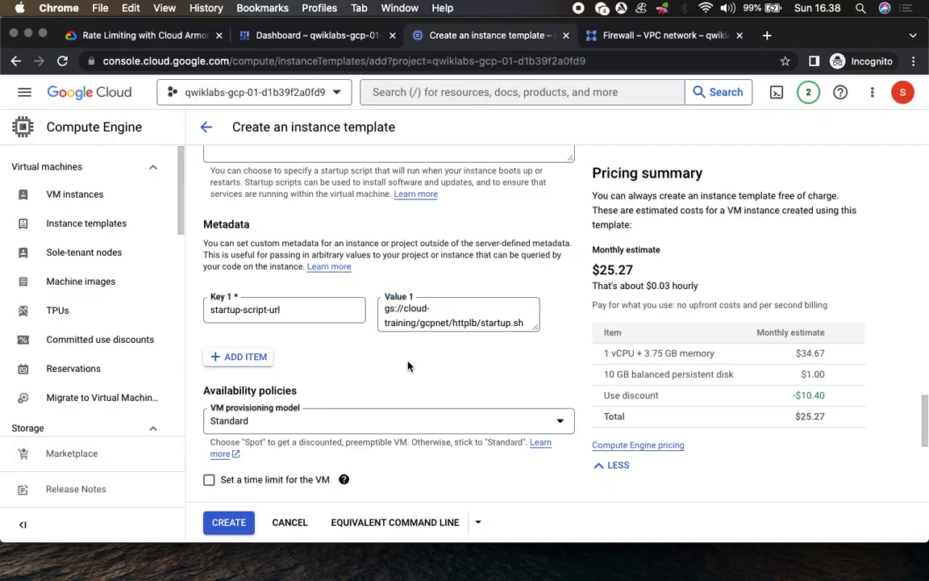
Expand the template's Networking section and set the network tag to http-server, copied from the lab instructions
scroll(408, 366, "down", 2)
scroll(408, 367, "down", 8)
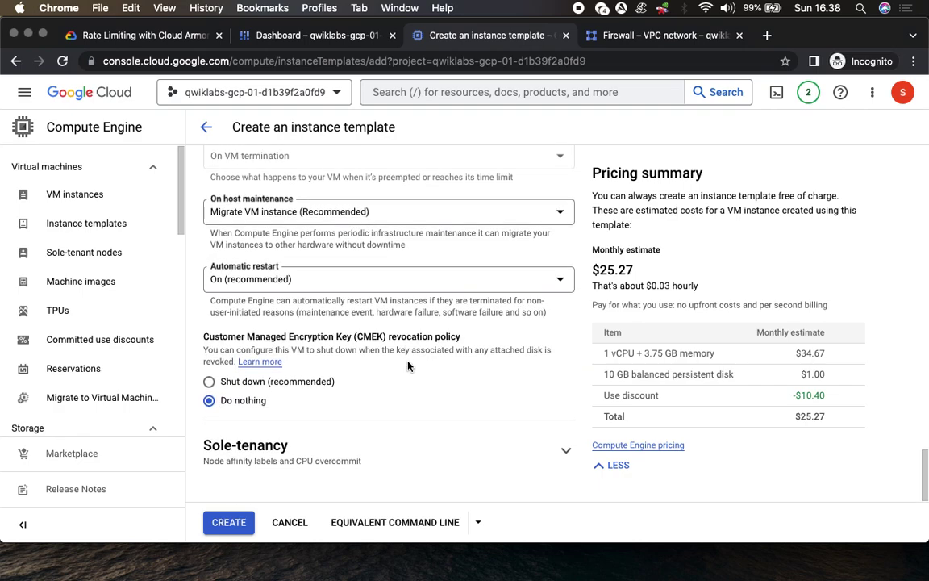
scroll(409, 366, "up", 15)
scroll(408, 366, "up", 7)
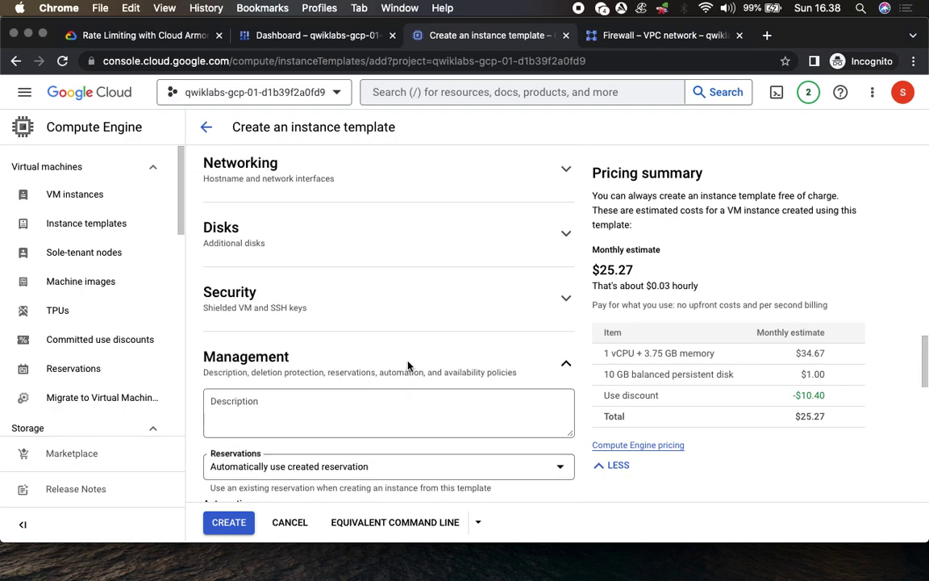
left_click(565, 284)
left_click(129, 36)
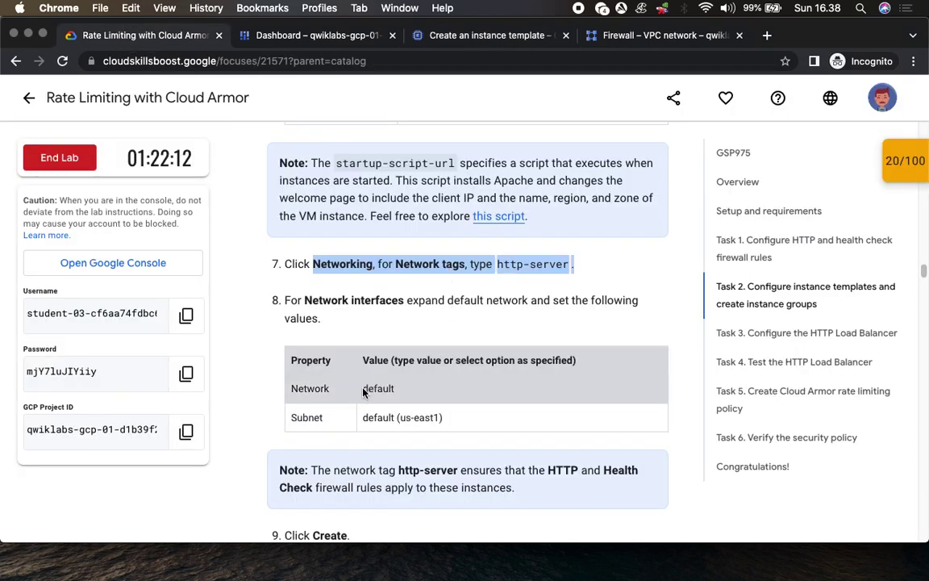
left_click(417, 297)
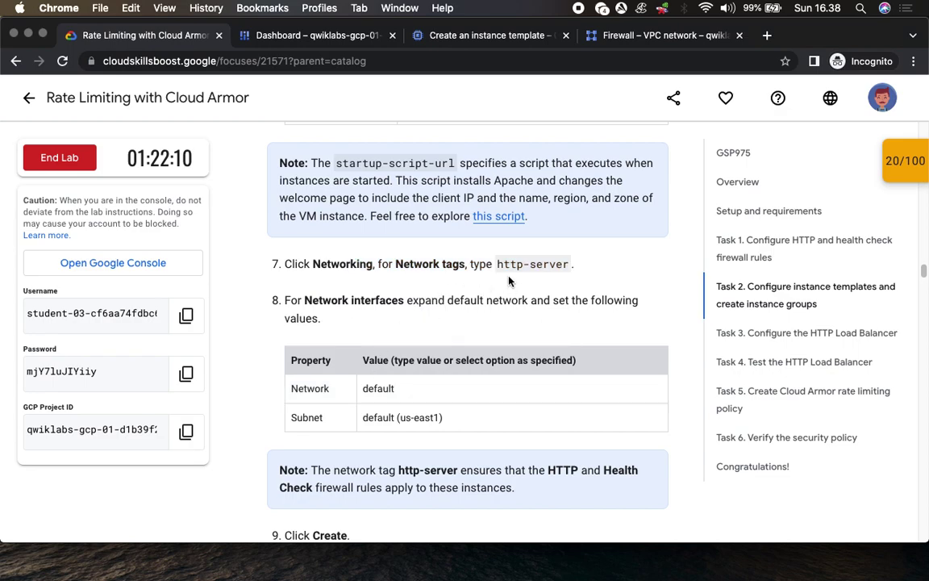
left_click_drag(498, 264, 568, 263)
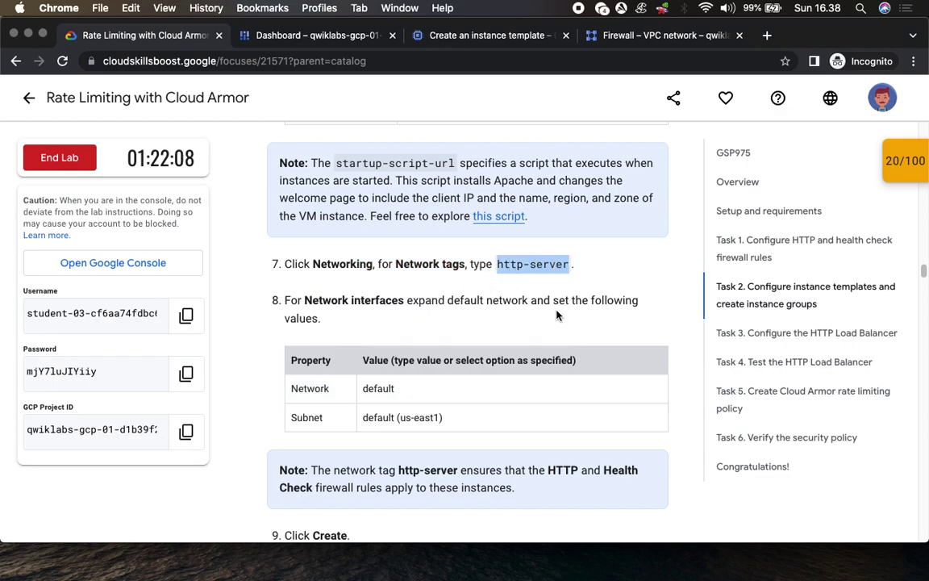
left_click(492, 37)
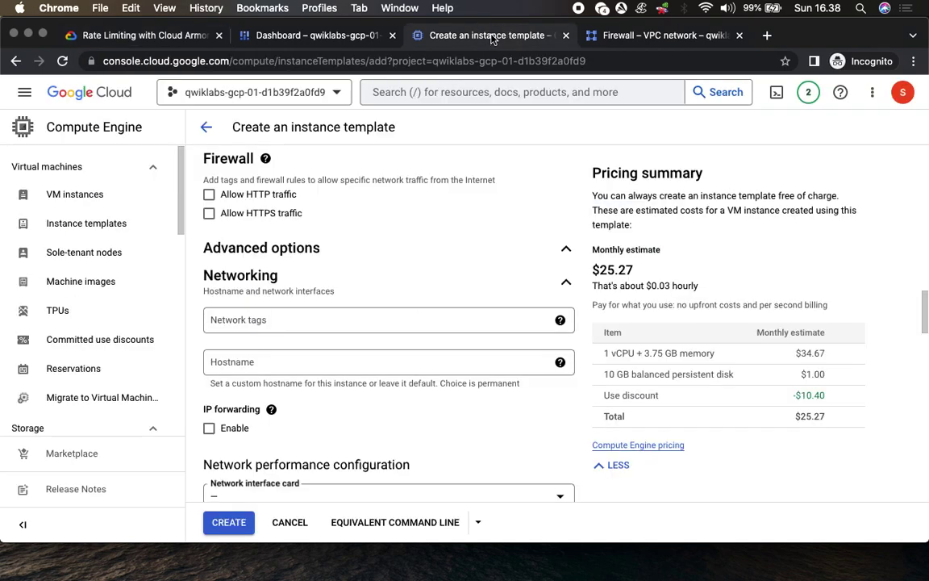
left_click(304, 320)
key("super+v")
Check the lab's network interface values, then expand the template's default network interface for editing
left_click(159, 36)
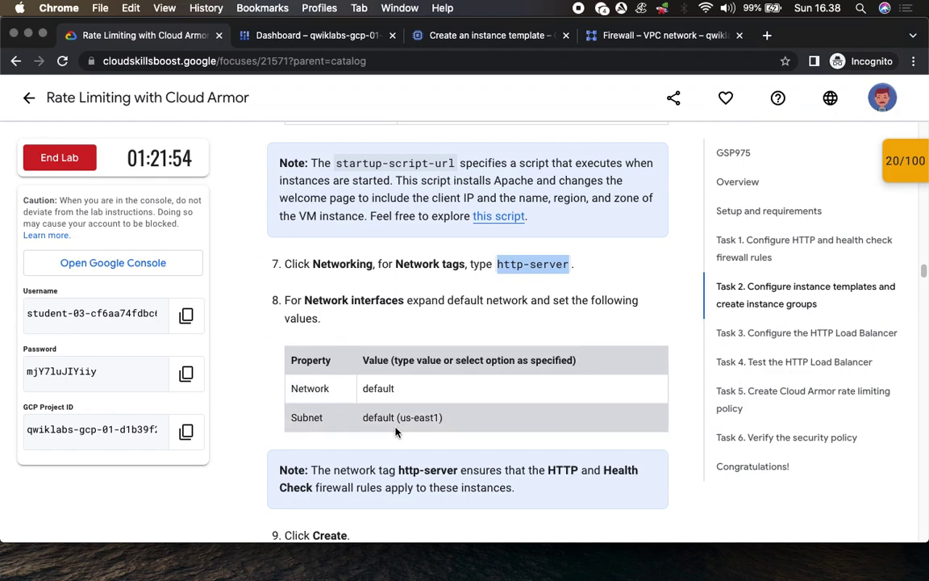
left_click(482, 36)
scroll(409, 304, "down", 3)
left_click(384, 323)
left_click(384, 323)
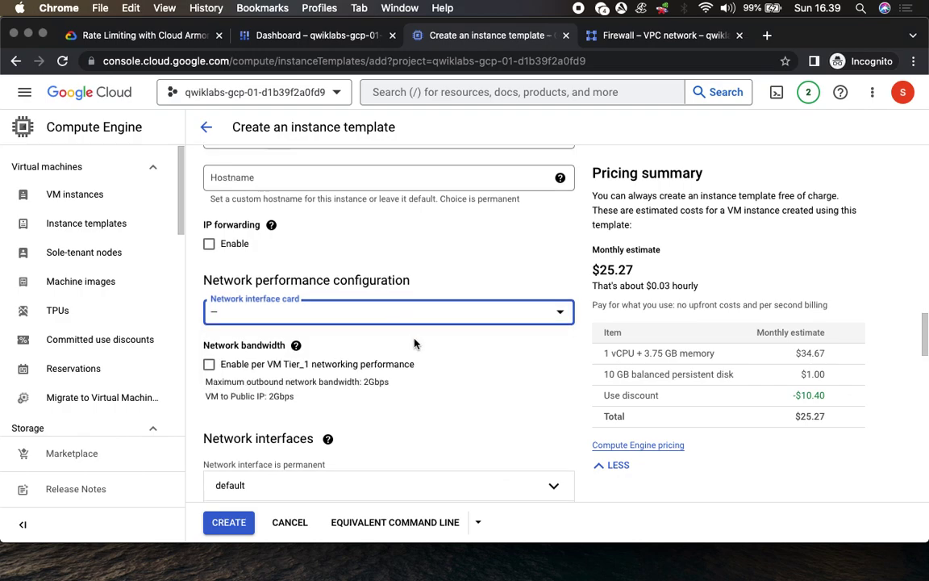
scroll(399, 347, "down", 4)
left_click(241, 332)
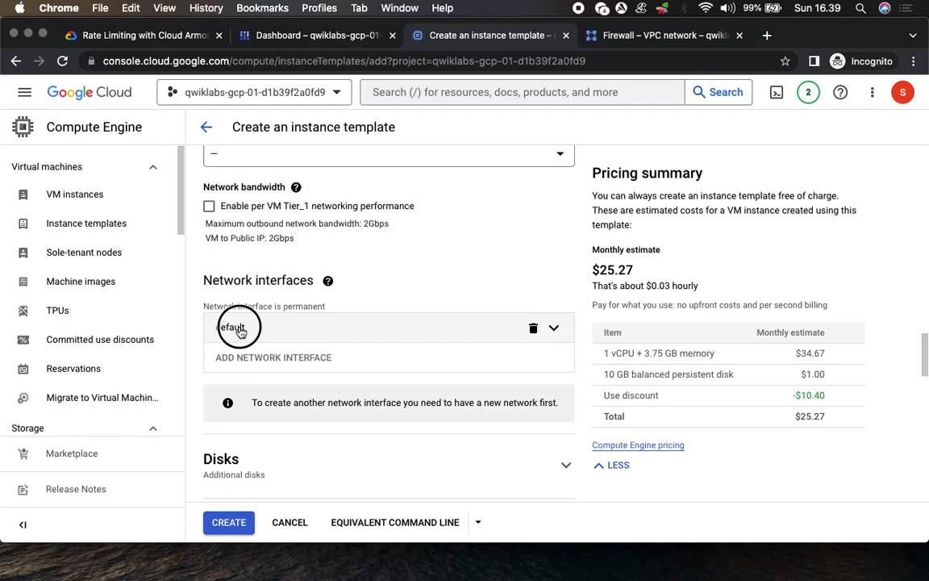
scroll(365, 324, "down", 3)
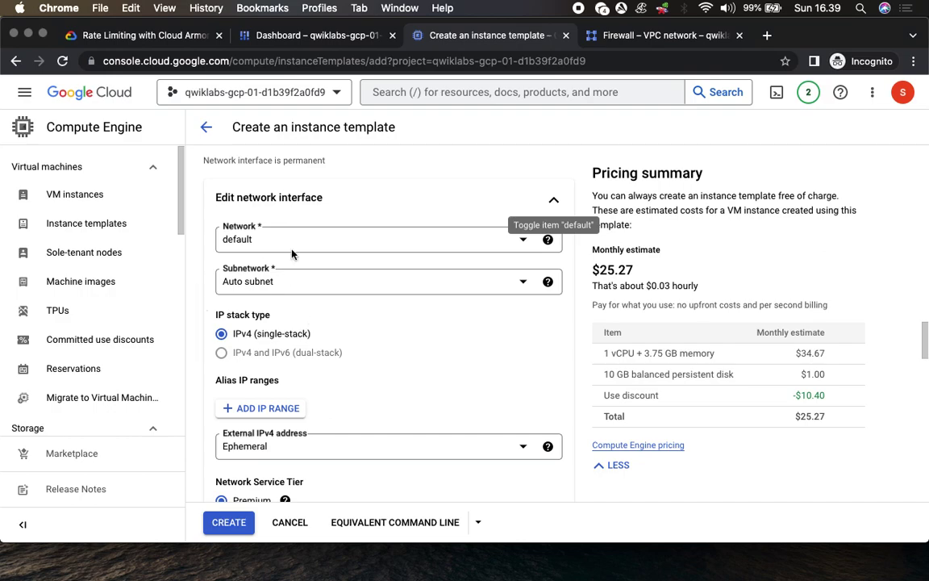
Set the default network interface's subnetwork to default (us-east1), as given in the lab instructions
left_click(145, 39)
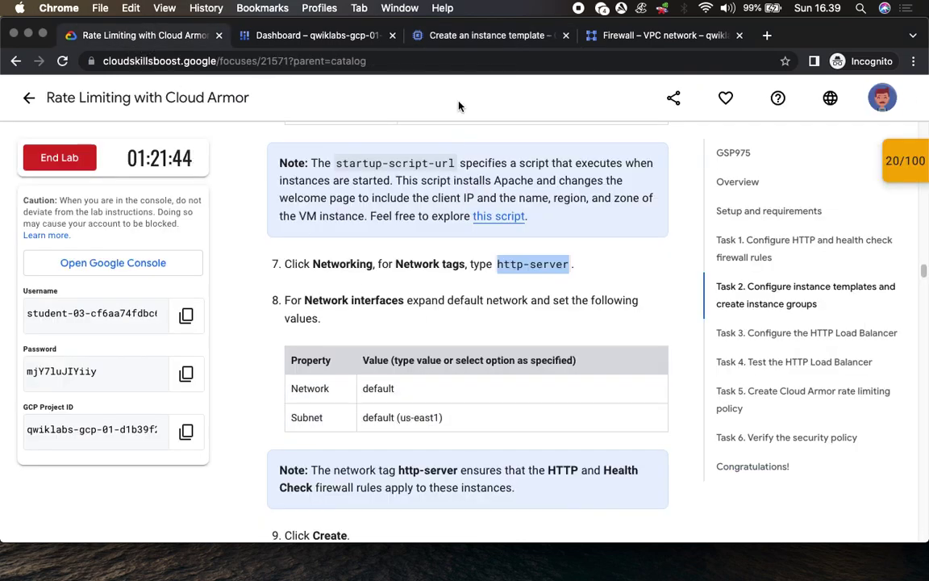
left_click(424, 34)
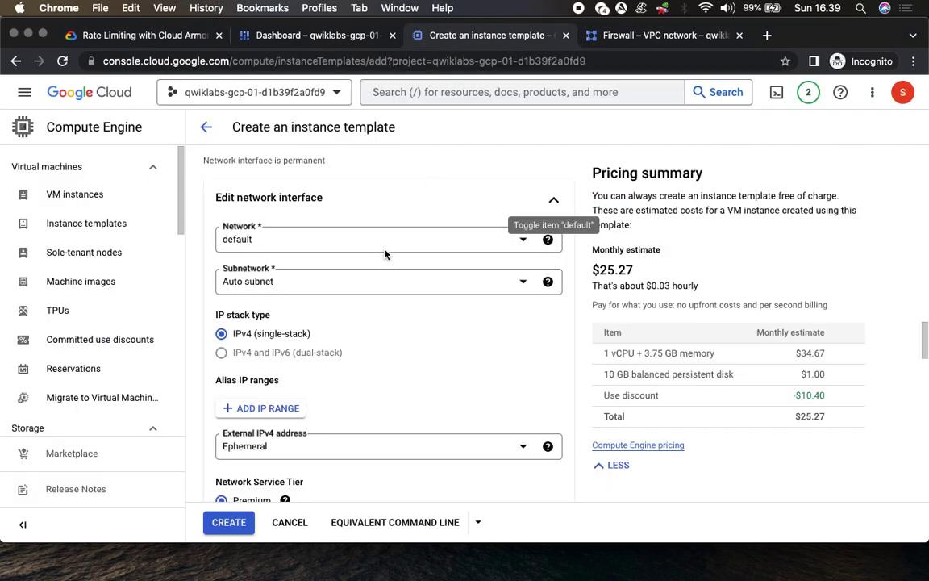
left_click(273, 284)
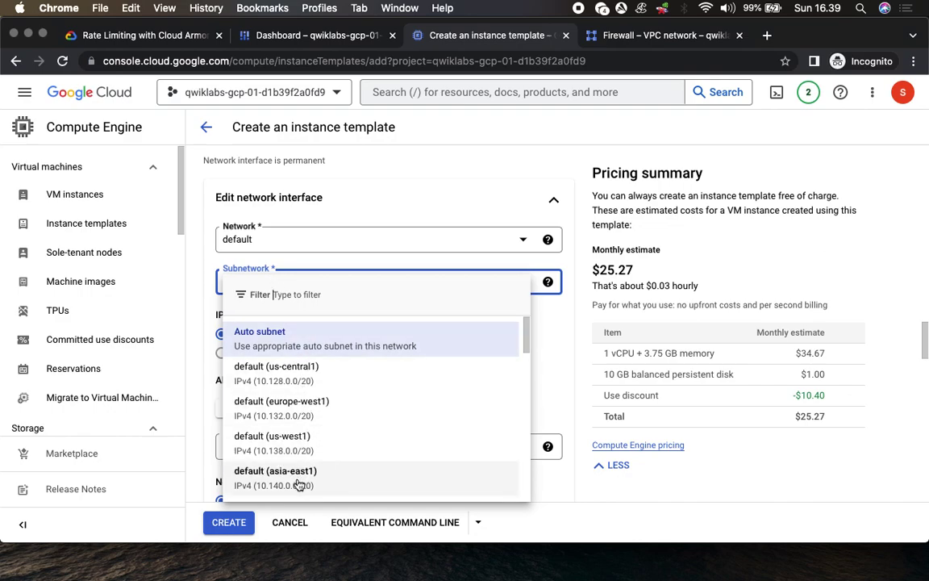
left_click(158, 37)
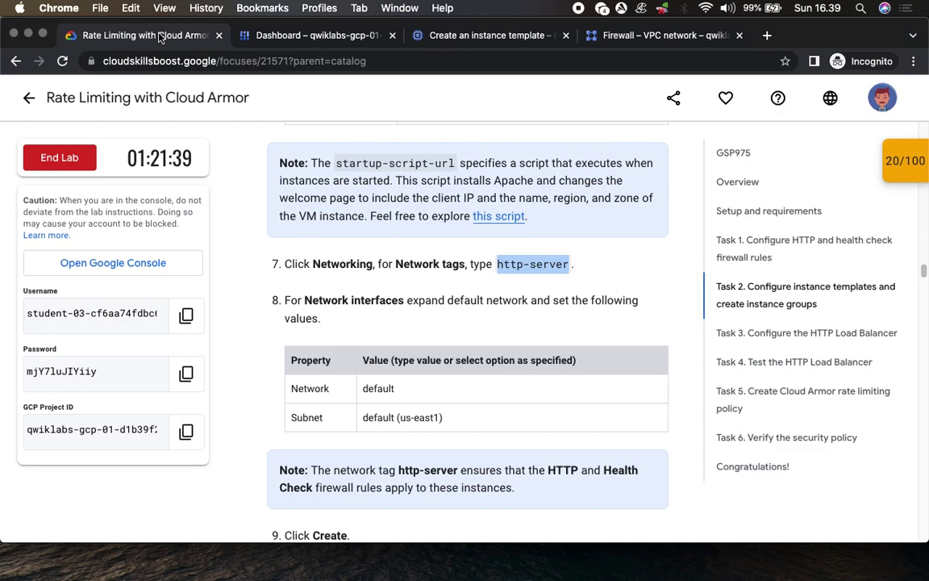
left_click(425, 37)
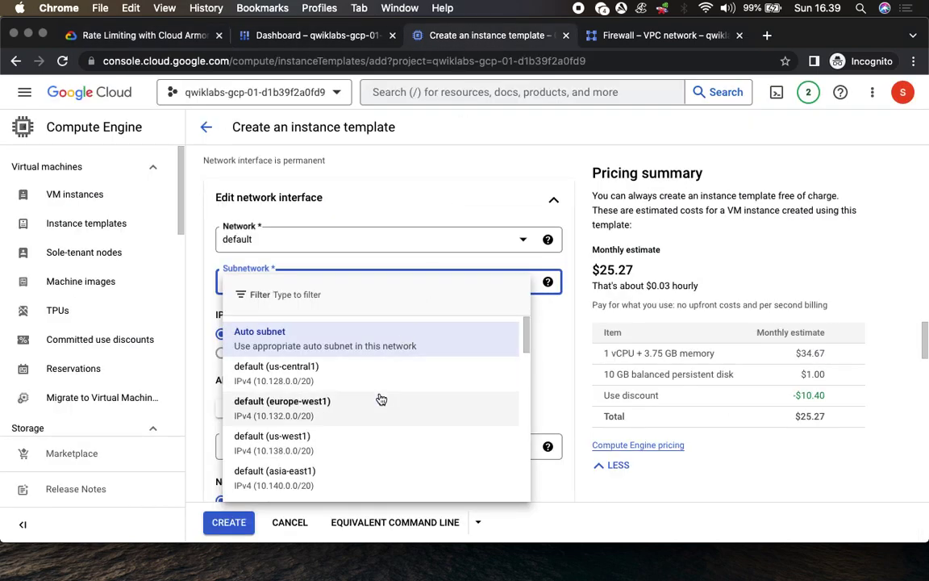
scroll(379, 398, "down", 1)
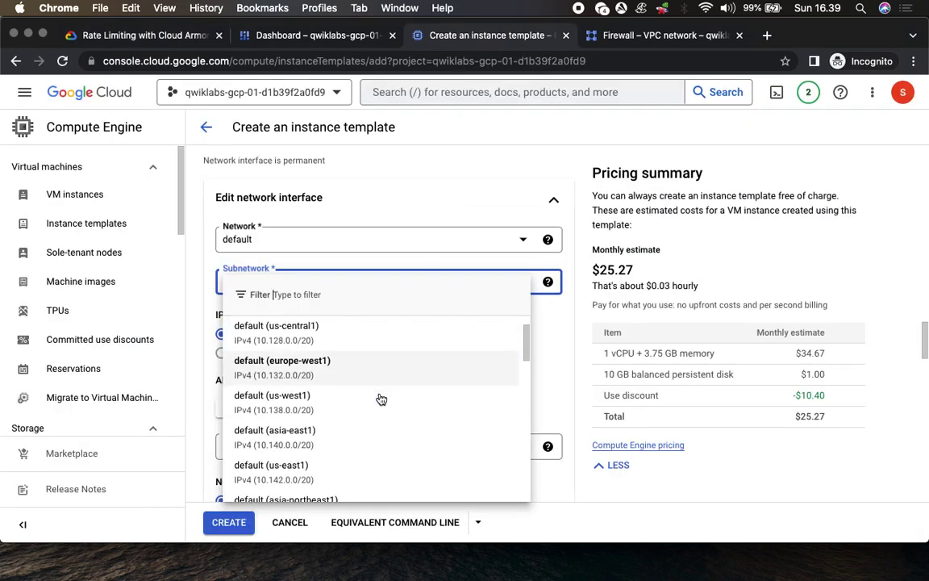
left_click(292, 474)
Create the us-east1-template instance template as the lab instructs and check the notification about its creation
left_click(136, 36)
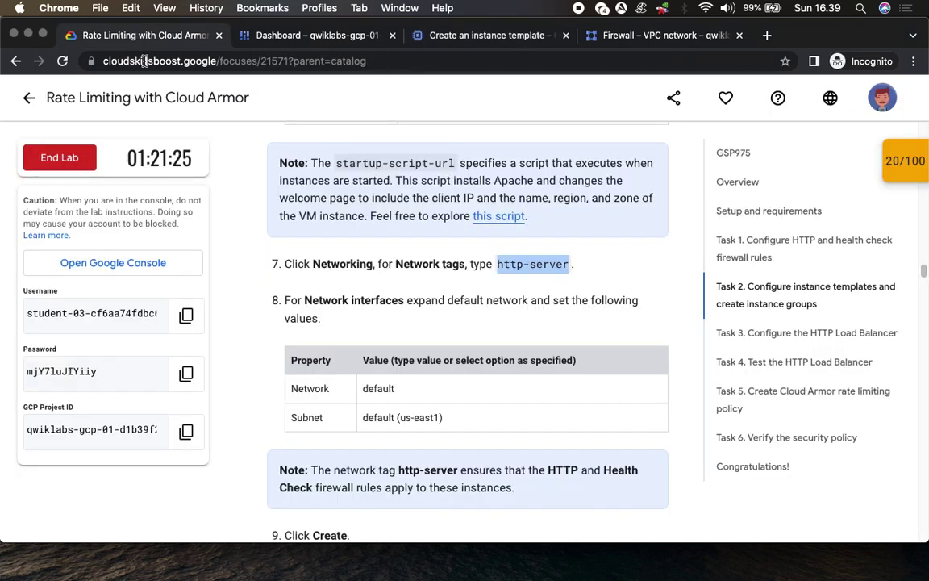
scroll(529, 364, "down", 5)
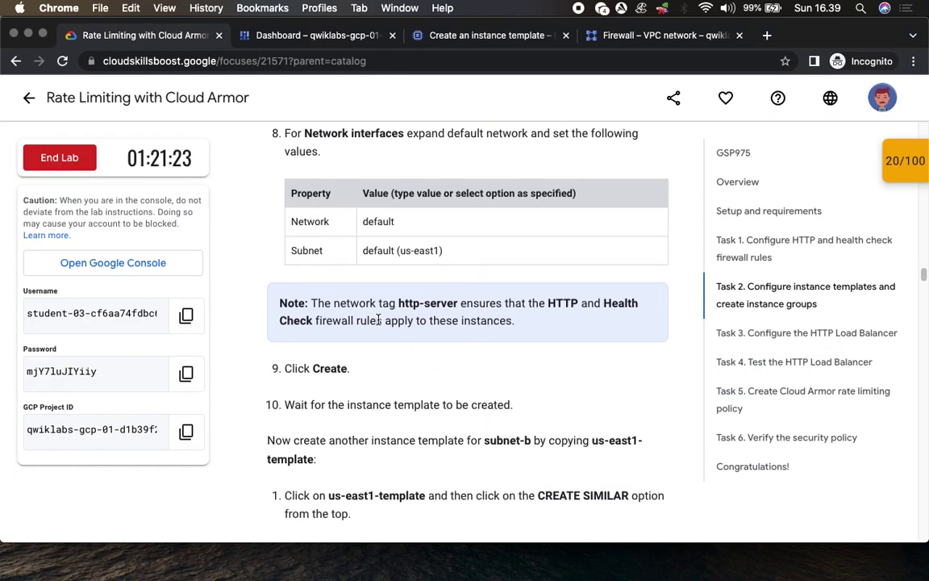
double_click(330, 368)
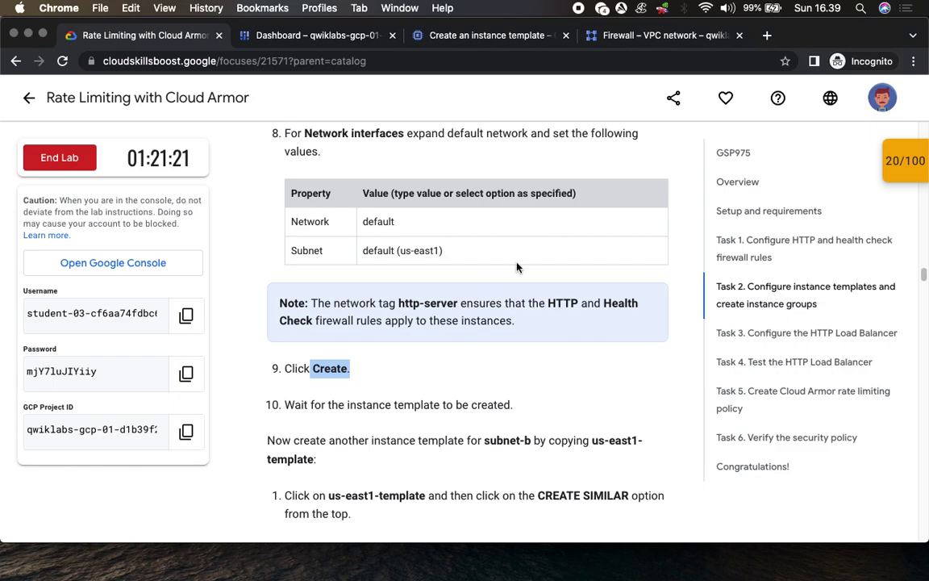
left_click(442, 36)
scroll(392, 376, "down", 5)
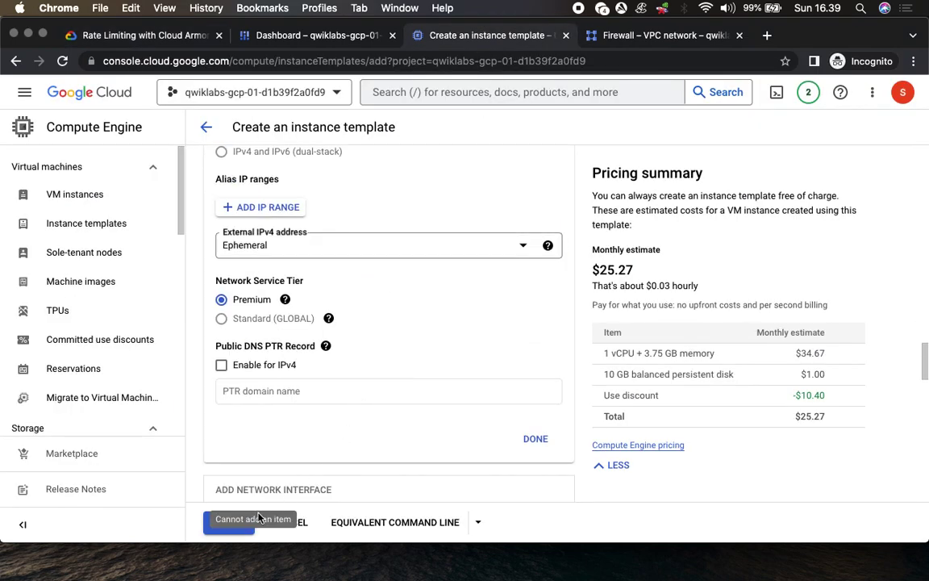
left_click(208, 529)
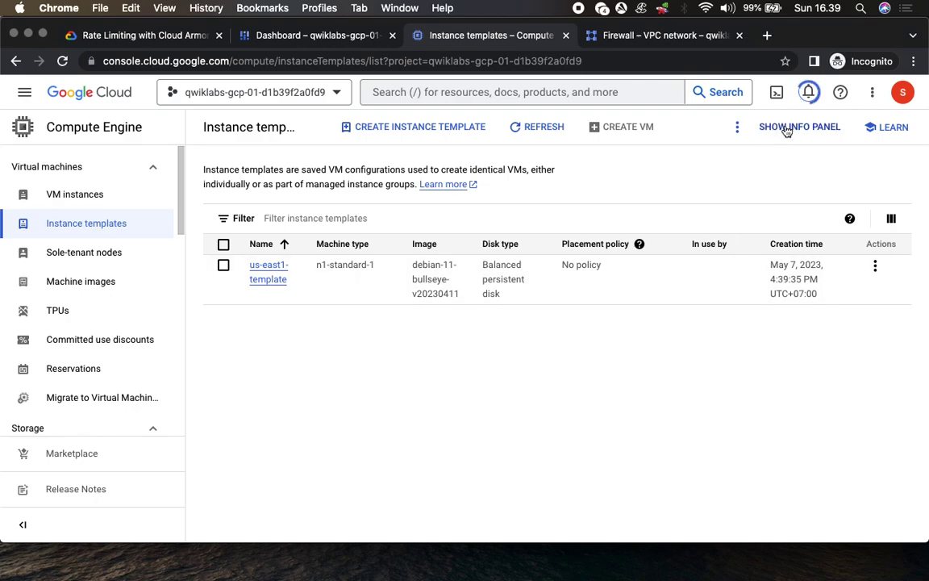
left_click(808, 92)
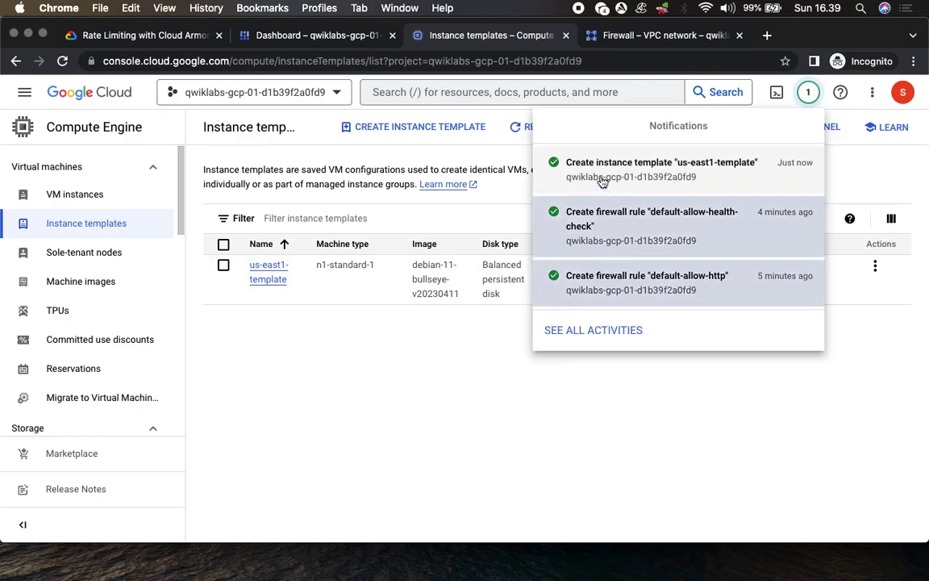
left_click(808, 92)
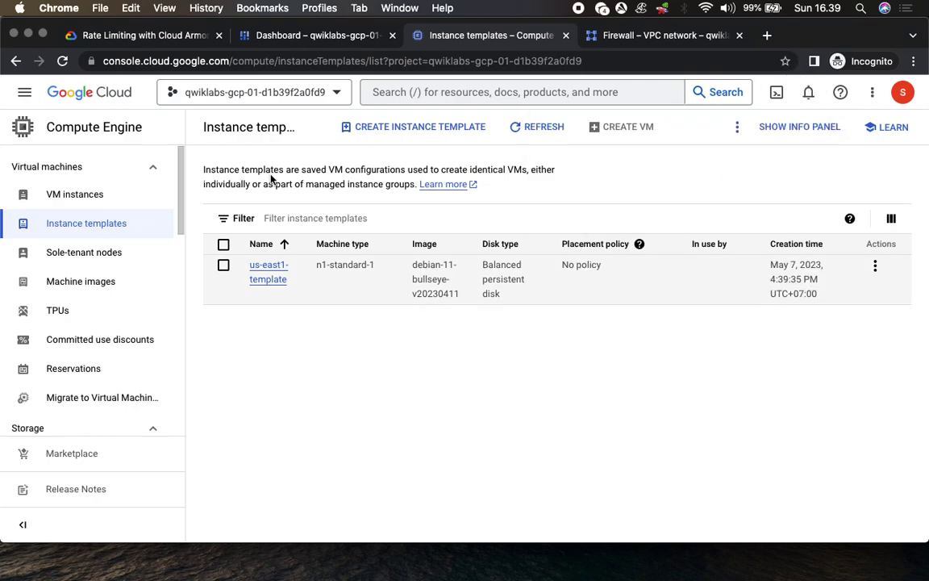
Read the lab's instructions for the second template, then open us-east1-template and start a similar template from it
left_click(146, 36)
scroll(379, 309, "down", 3)
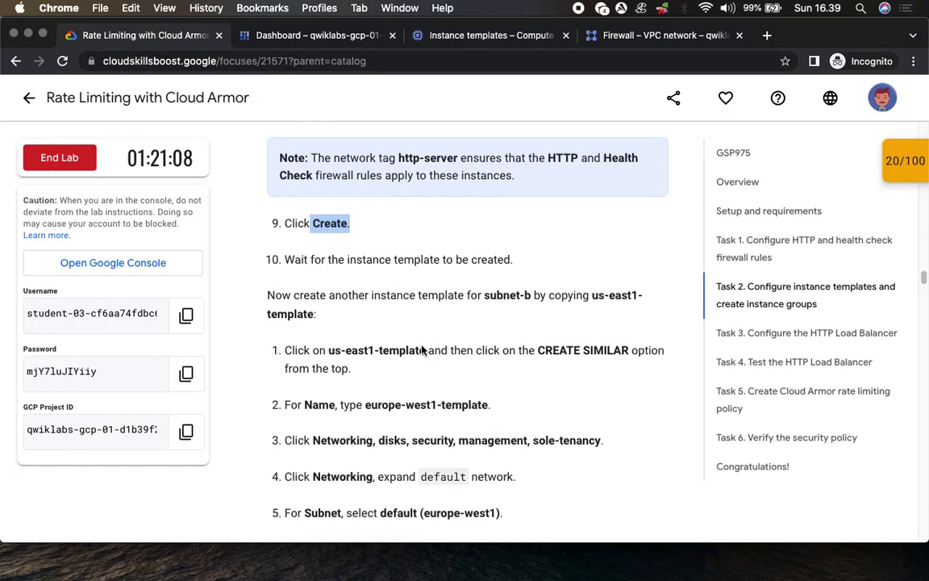
scroll(421, 350, "down", 2)
scroll(346, 242, "down", 3)
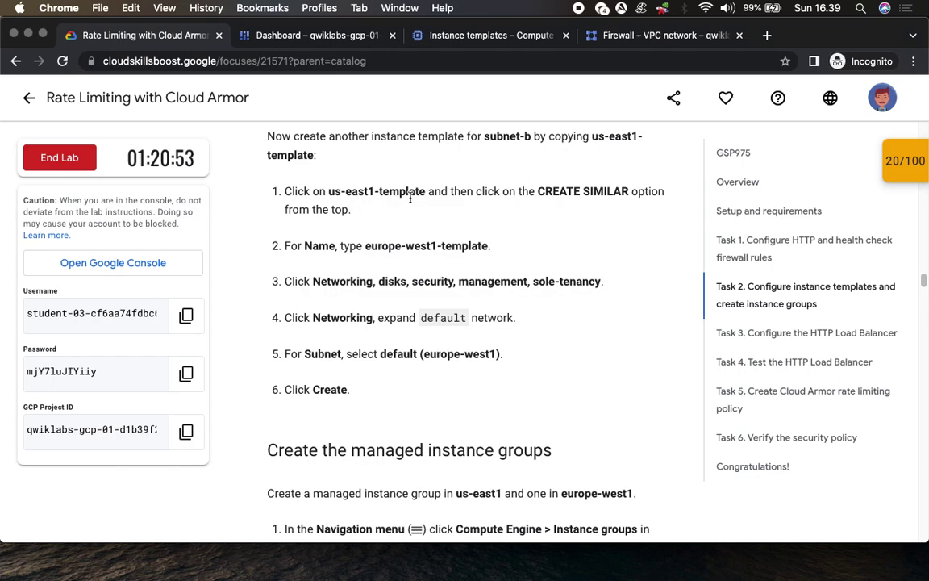
left_click(428, 36)
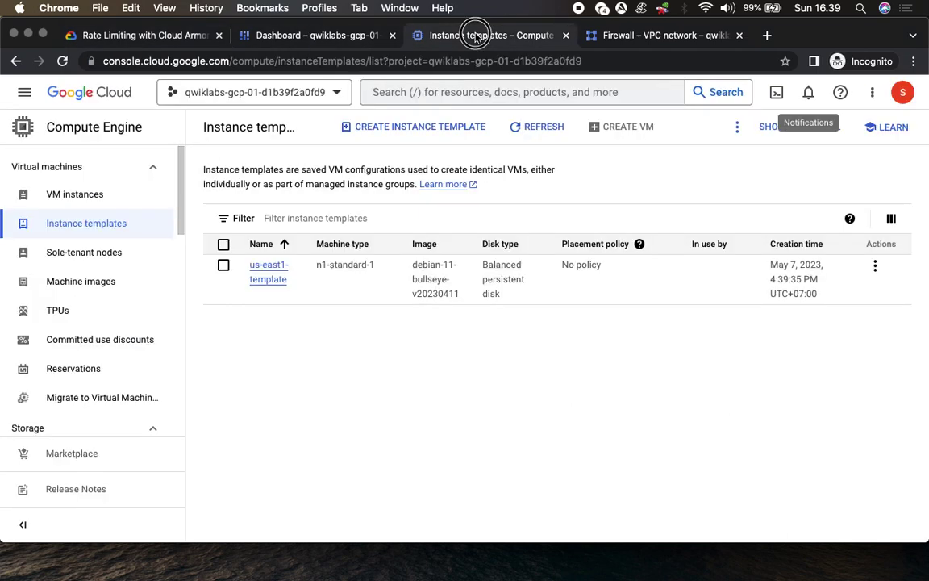
left_click(224, 265)
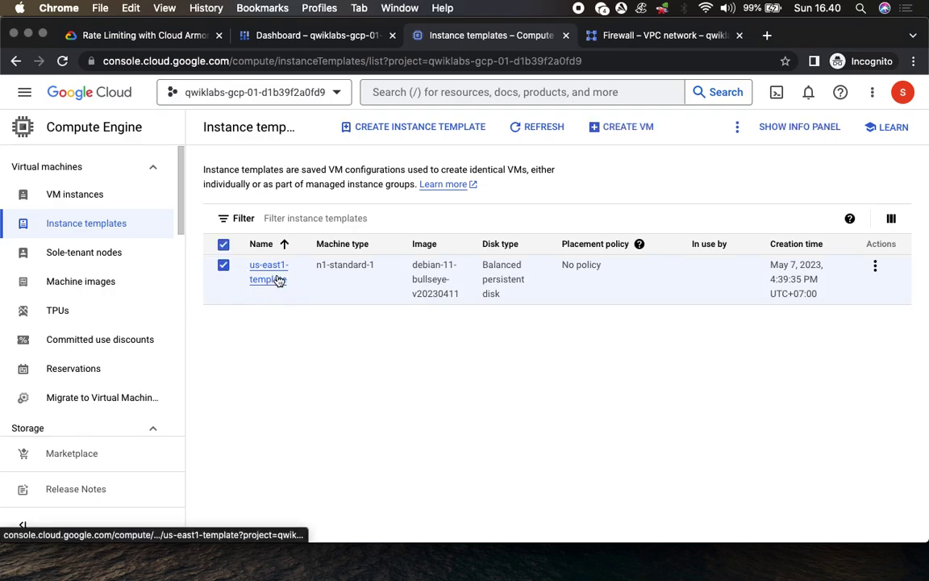
left_click(145, 37)
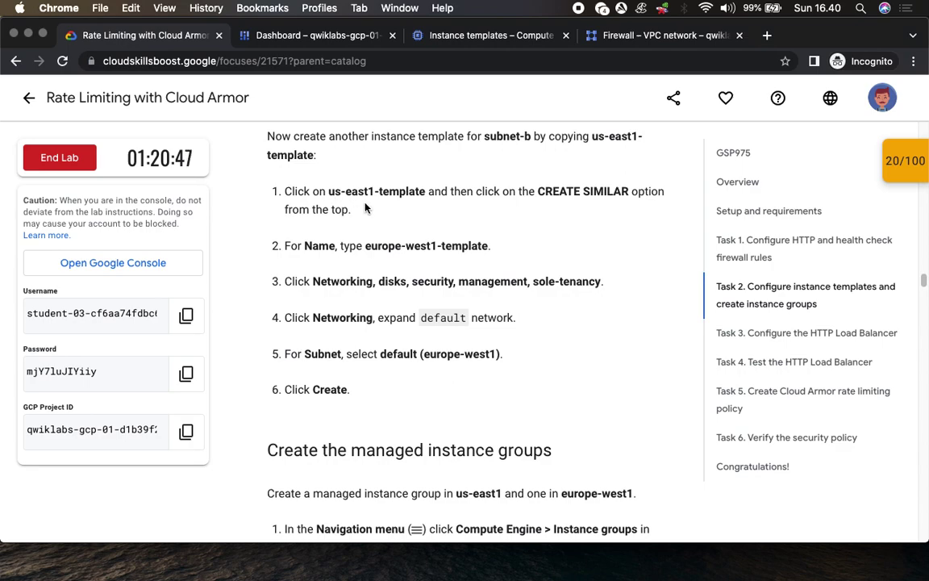
left_click_drag(537, 192, 637, 192)
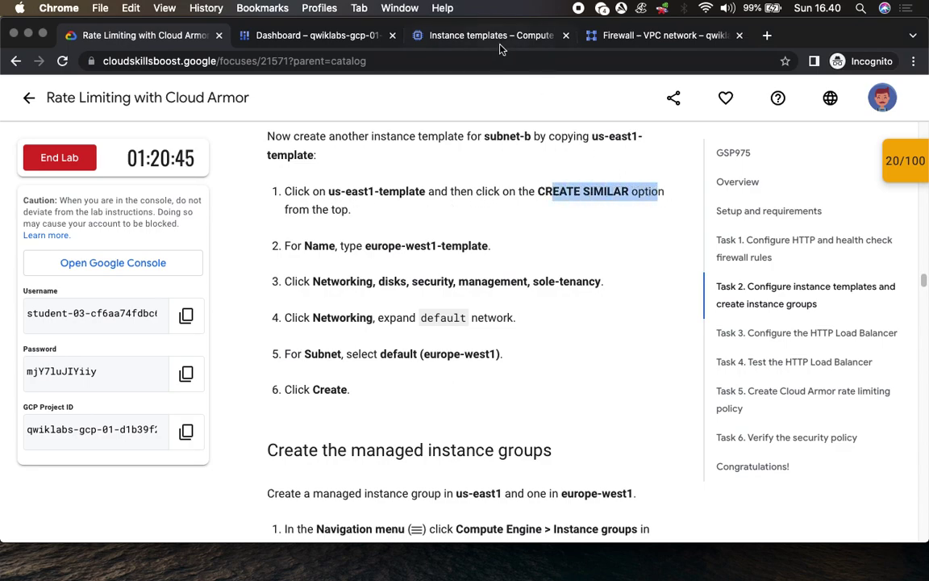
left_click(450, 37)
left_click(266, 278)
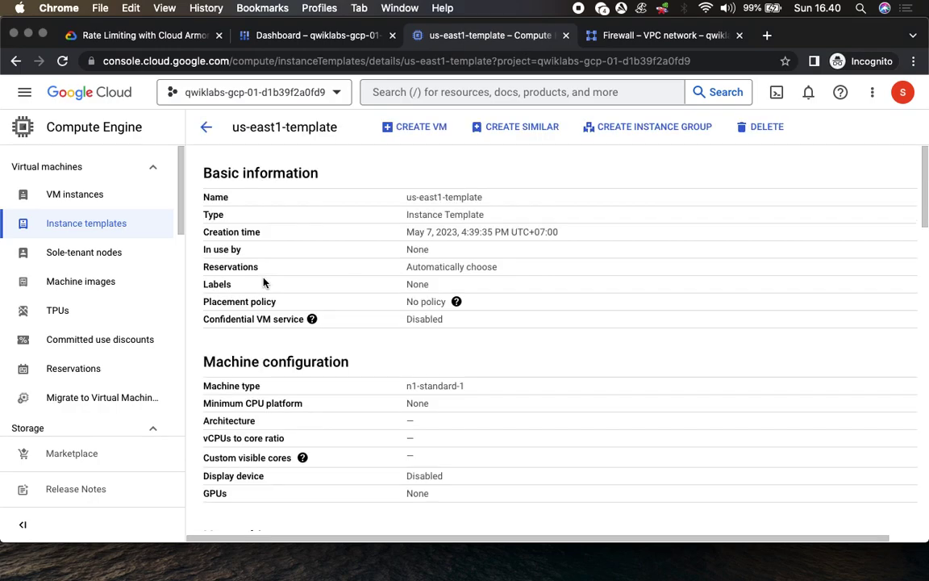
left_click(509, 129)
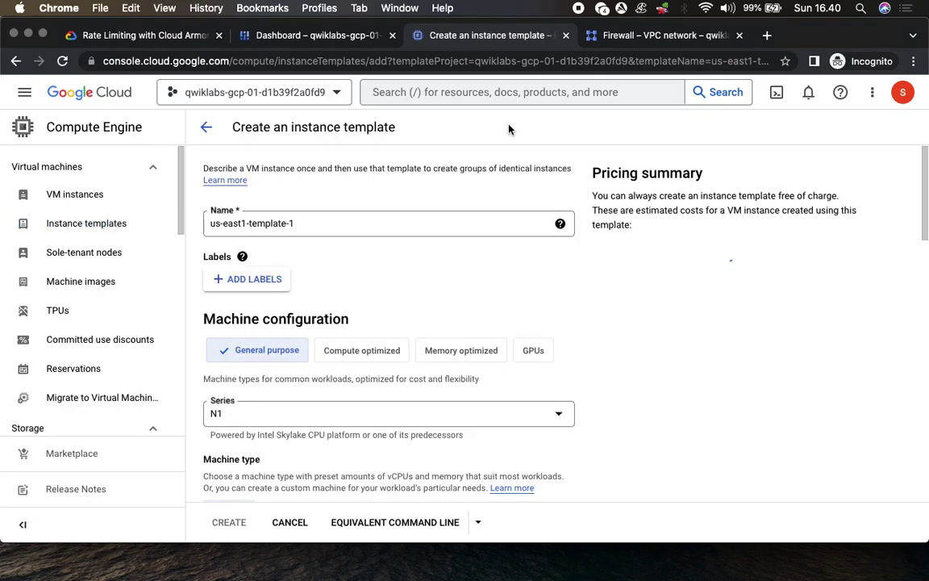
Set the new instance template's name to europe-west1-template, copied from the lab instructions
left_click(148, 37)
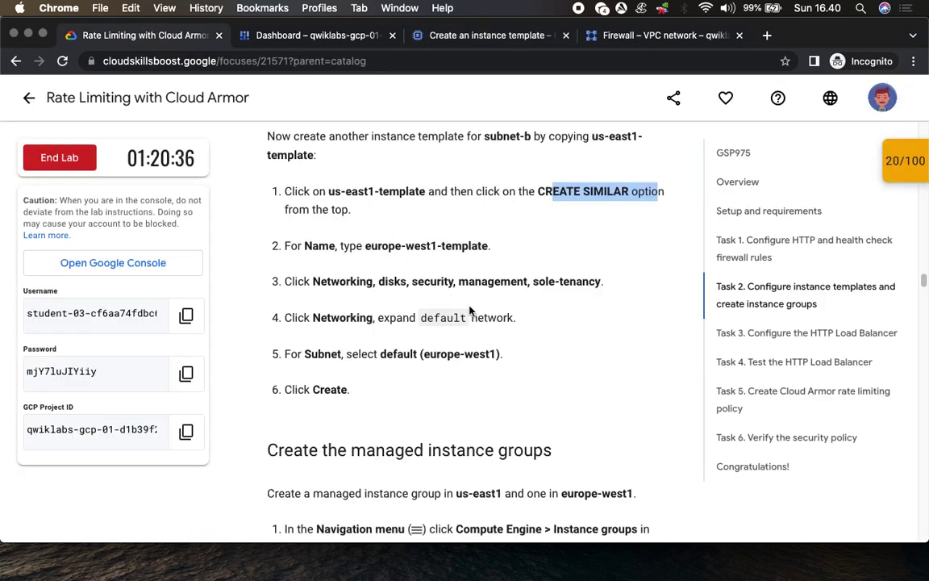
scroll(470, 310, "down", 3)
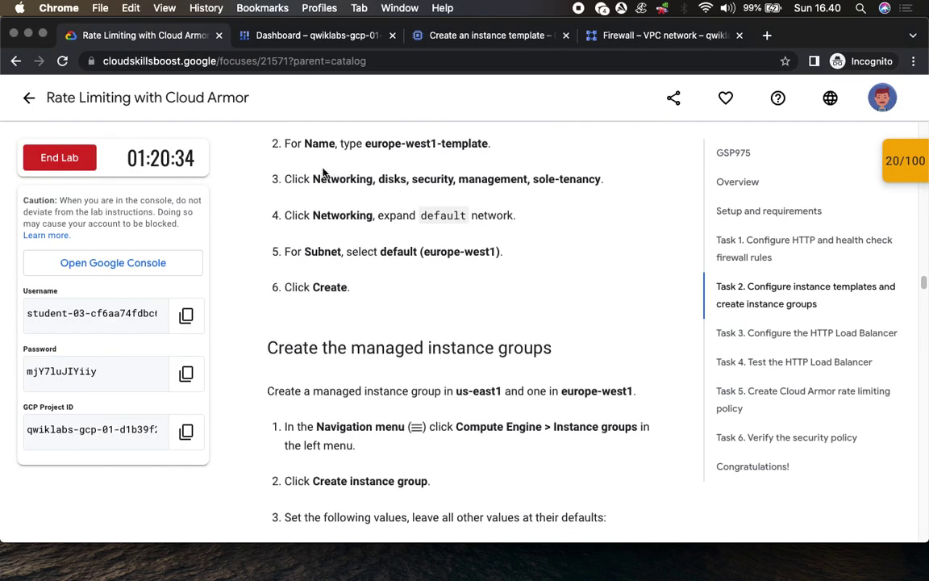
left_click_drag(368, 145, 485, 148)
key("super+c")
left_click(487, 35)
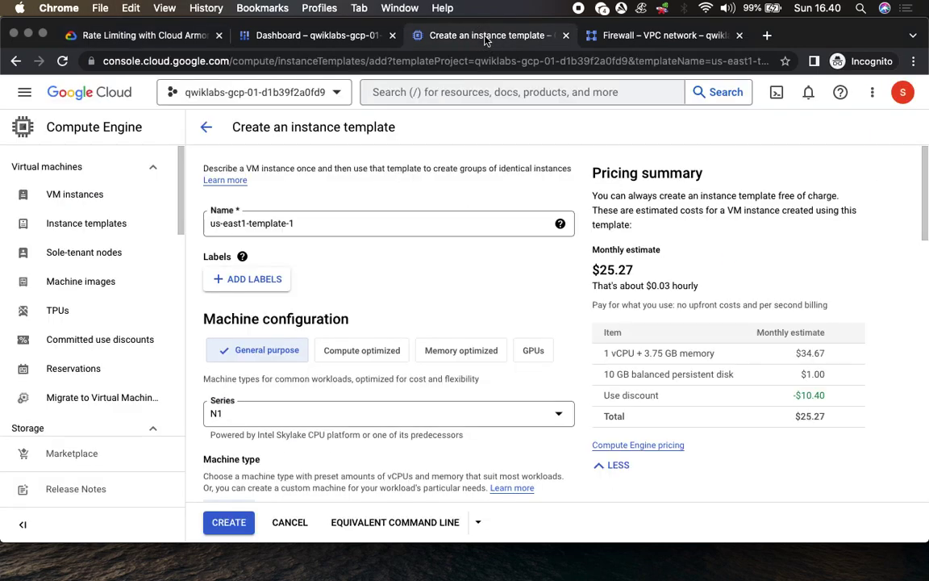
left_click_drag(321, 226, 173, 226)
key("super+v")
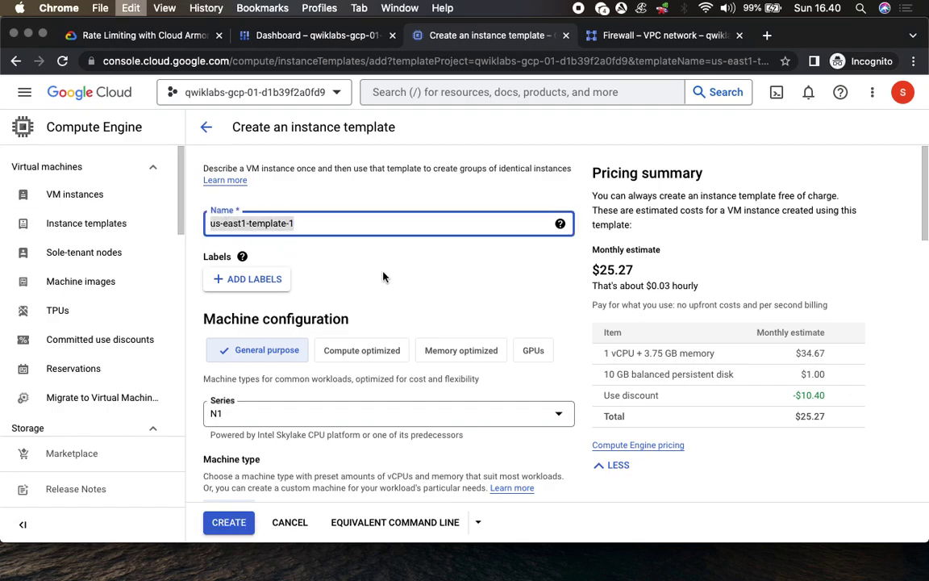
Expand the advanced options and their Networking section in the new instance template, following the lab instructions
left_click(156, 37)
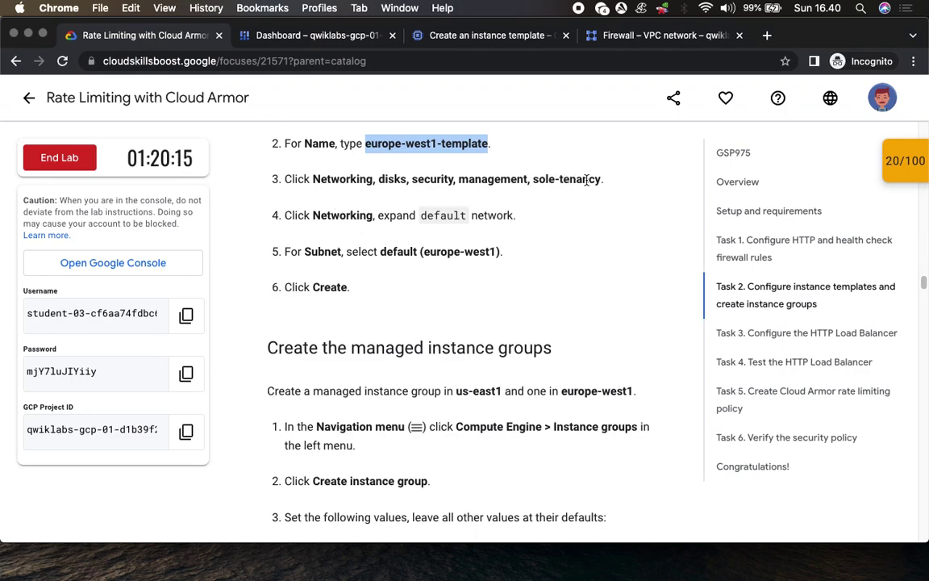
left_click(464, 35)
scroll(454, 346, "down", 10)
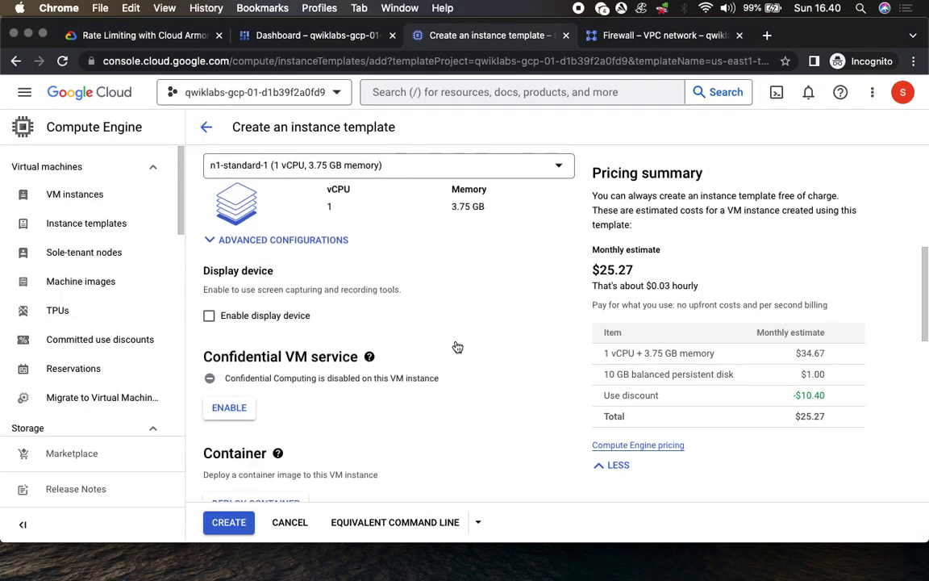
scroll(456, 346, "down", 2)
left_click(571, 450)
scroll(508, 379, "down", 5)
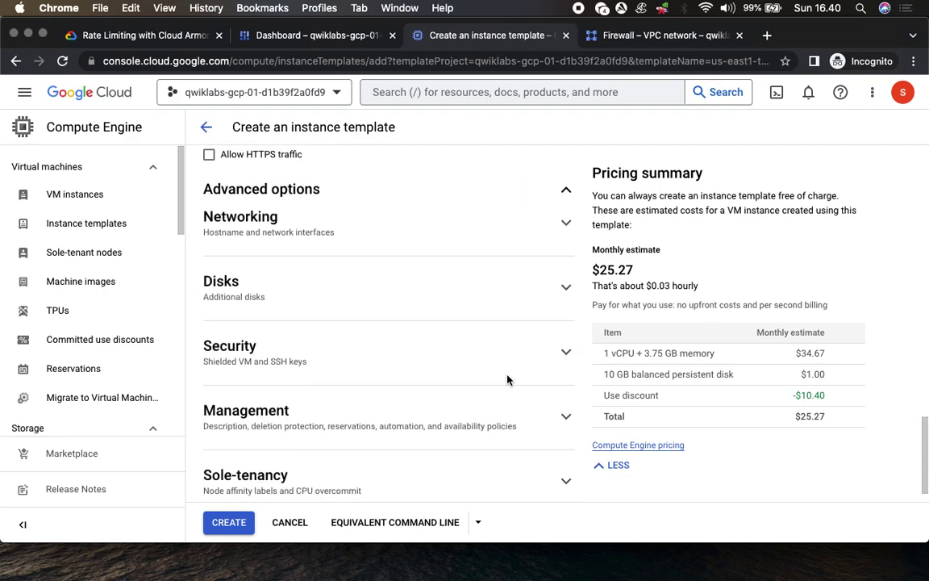
left_click(145, 35)
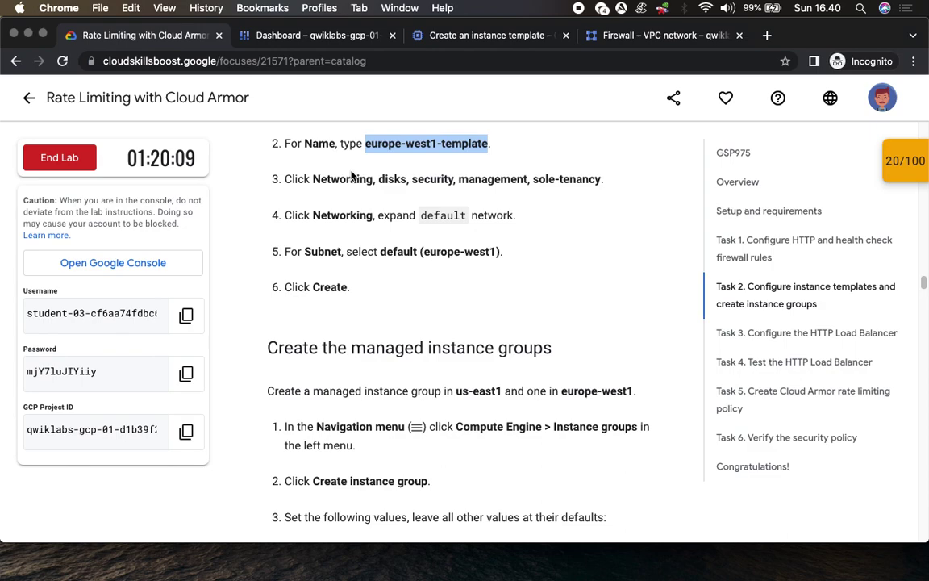
left_click(452, 41)
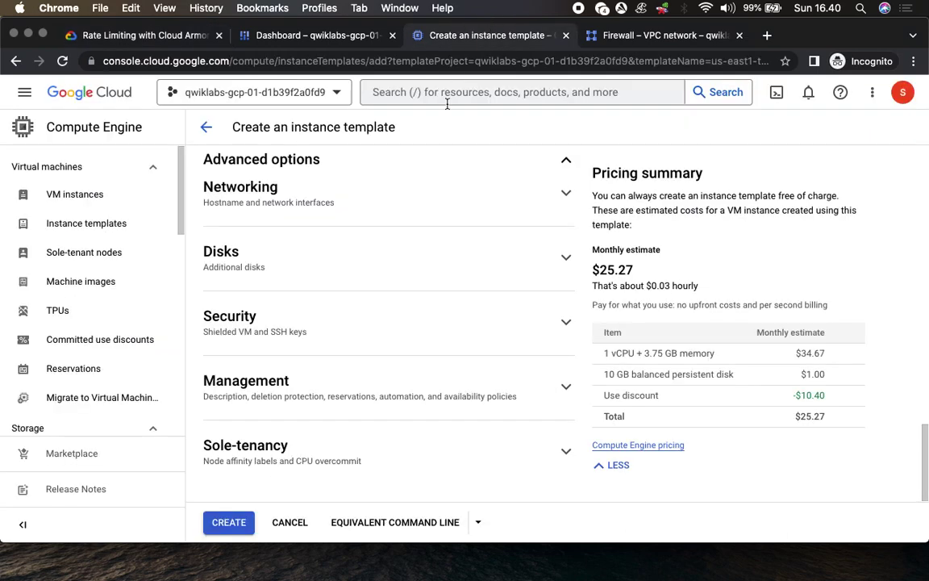
left_click(567, 193)
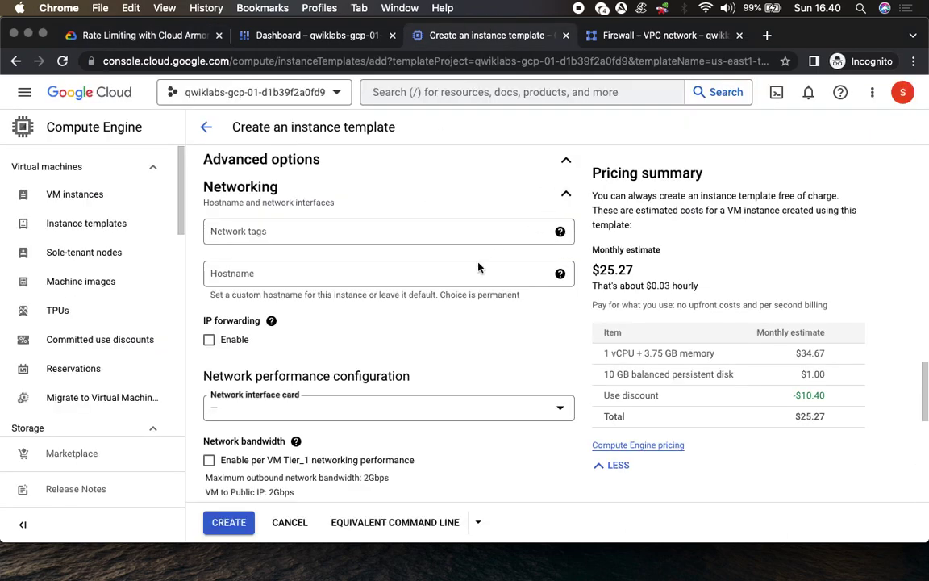
scroll(476, 262, "down", 5)
scroll(472, 274, "down", 3)
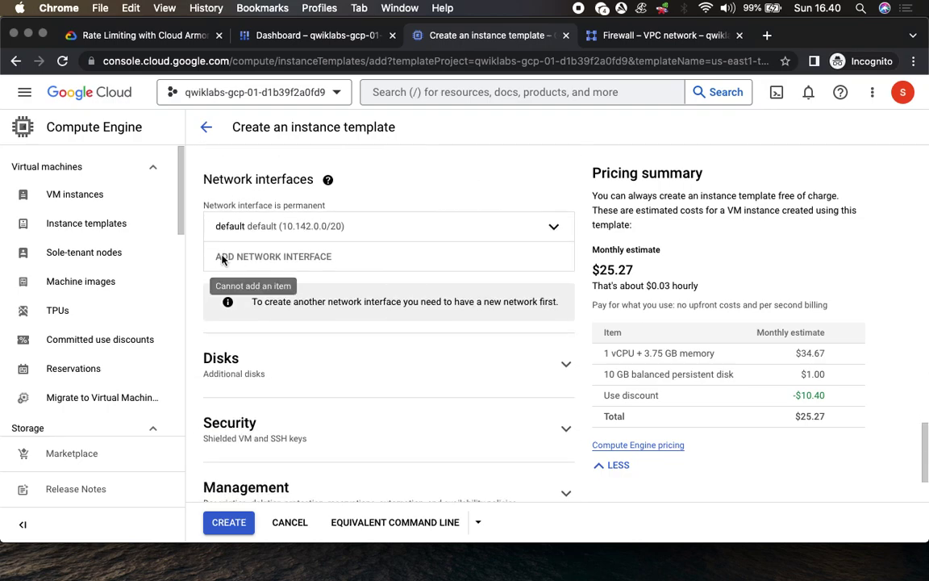
Set the default network interface's subnetwork to default (europe-west1), as given in the lab instructions
left_click(151, 37)
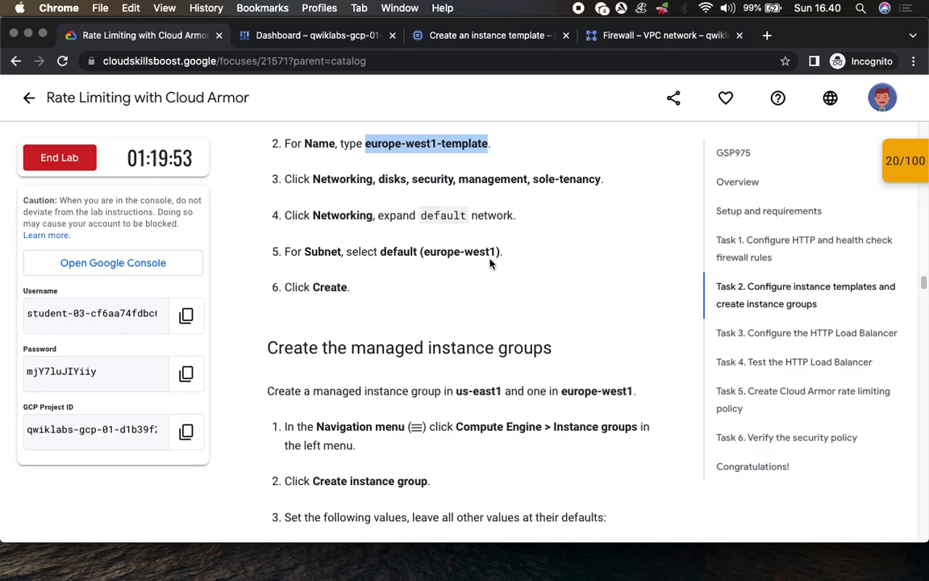
left_click(492, 38)
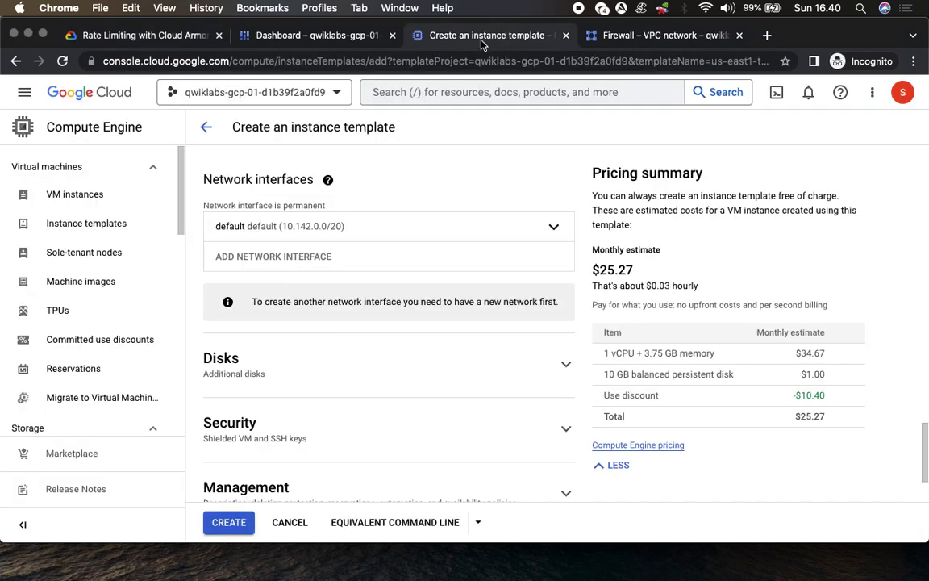
left_click(295, 228)
scroll(355, 278, "down", 2)
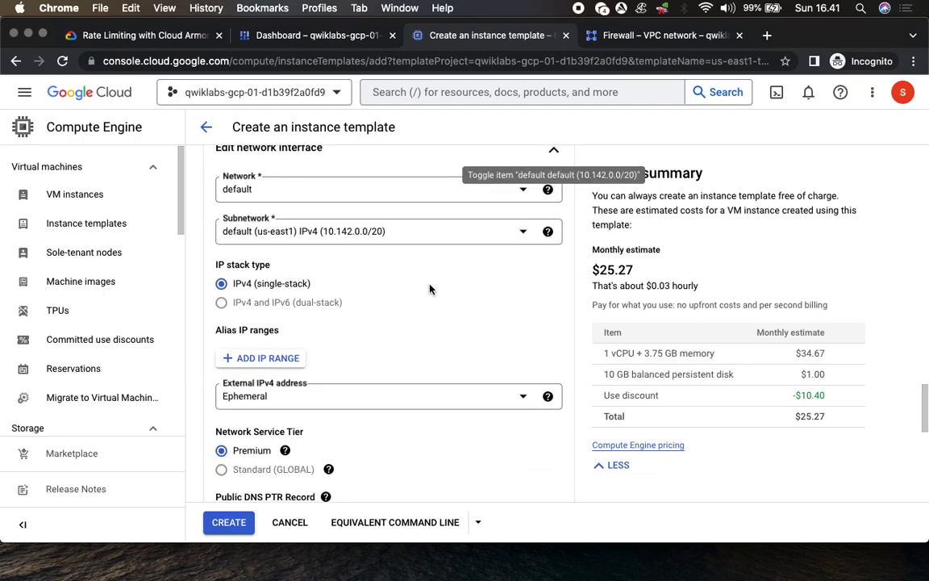
left_click(400, 234)
left_click(296, 331)
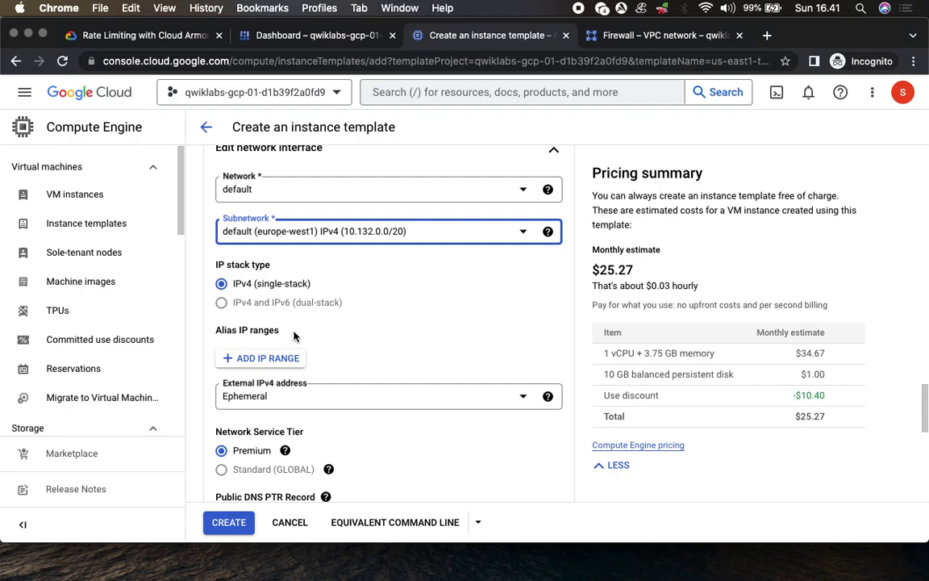
Check the lab's remaining template instructions and create the europe-west1-template instance template
left_click(128, 35)
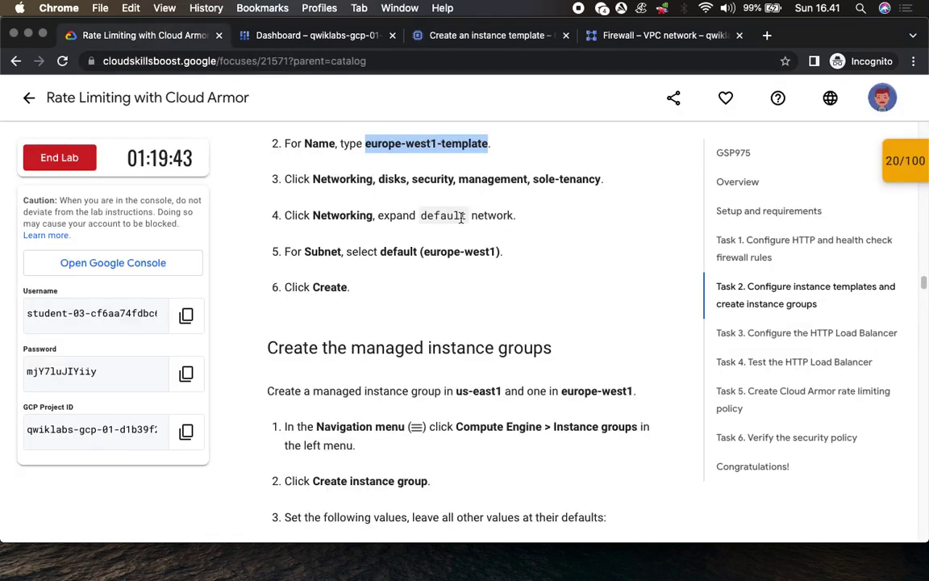
left_click(428, 32)
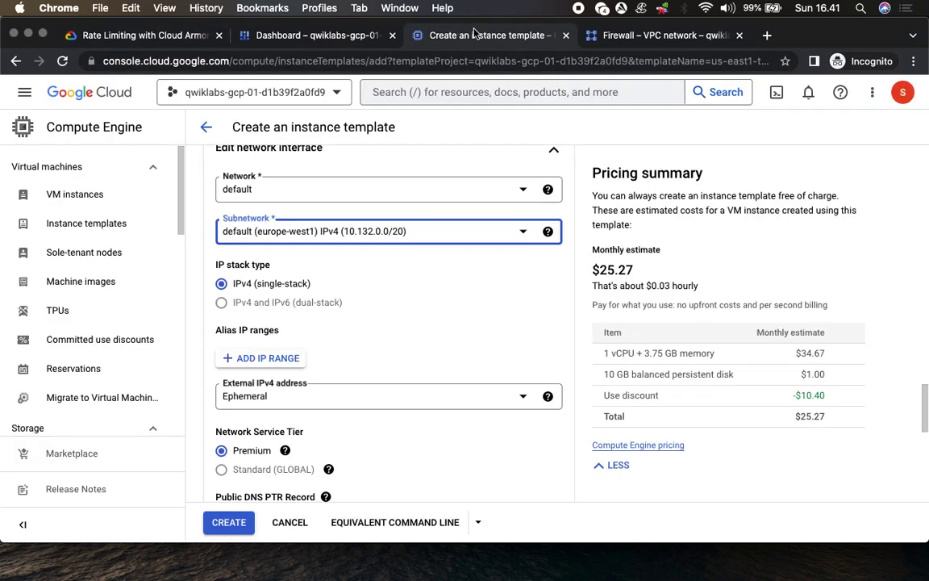
left_click(228, 523)
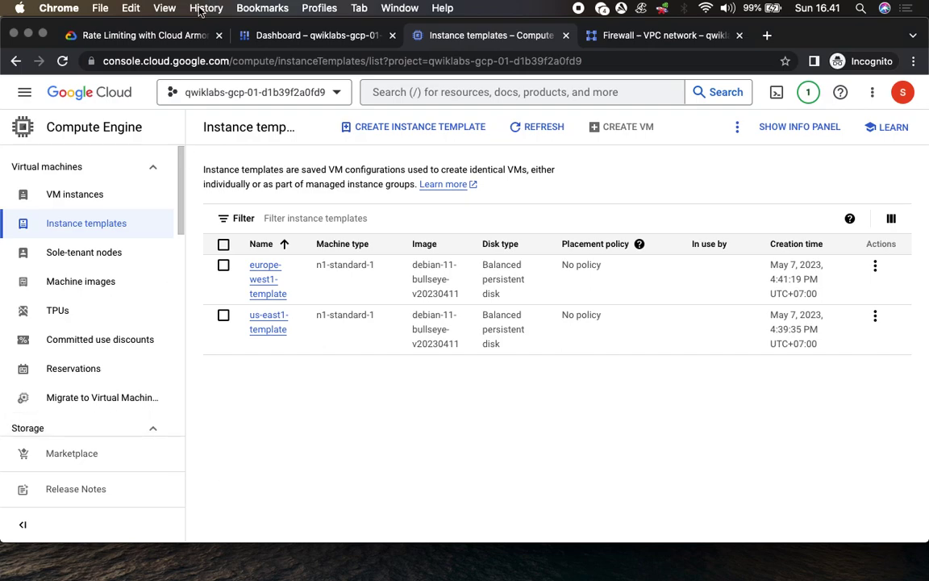
Read the lab's managed instance group instructions, then open Compute Engine's Instance groups page in a new browser tab
left_click(131, 38)
scroll(432, 249, "down", 5)
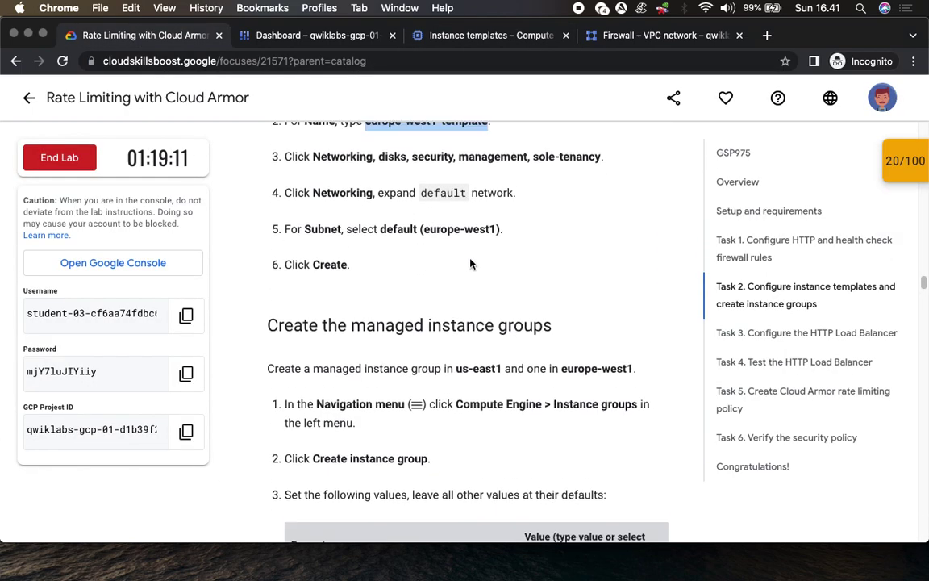
scroll(463, 285, "down", 1)
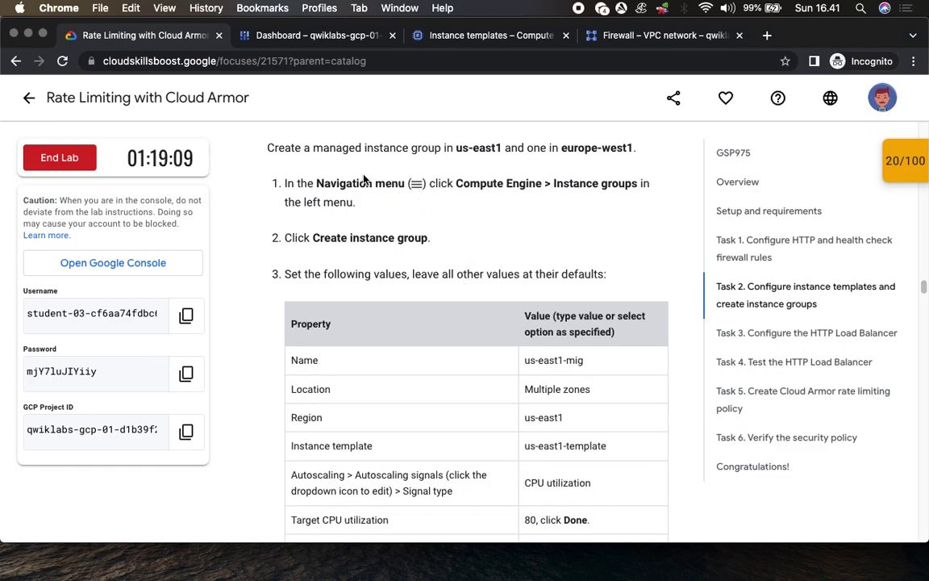
left_click_drag(456, 183, 633, 184)
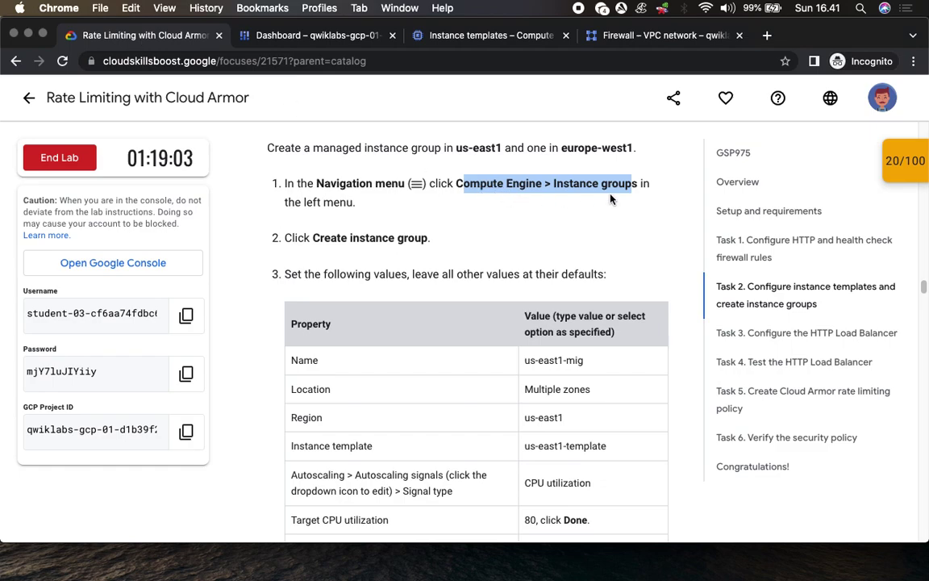
left_click(298, 37)
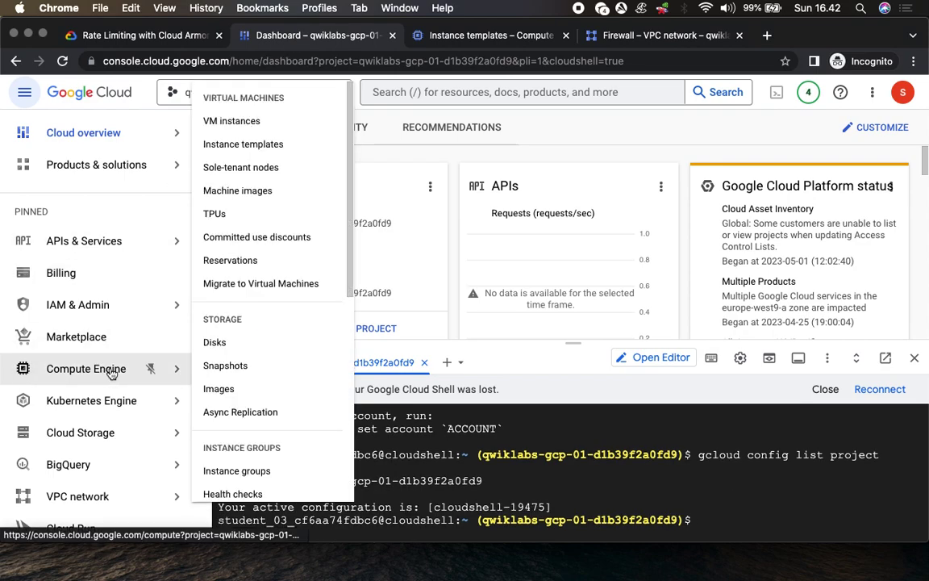
right_click(244, 475)
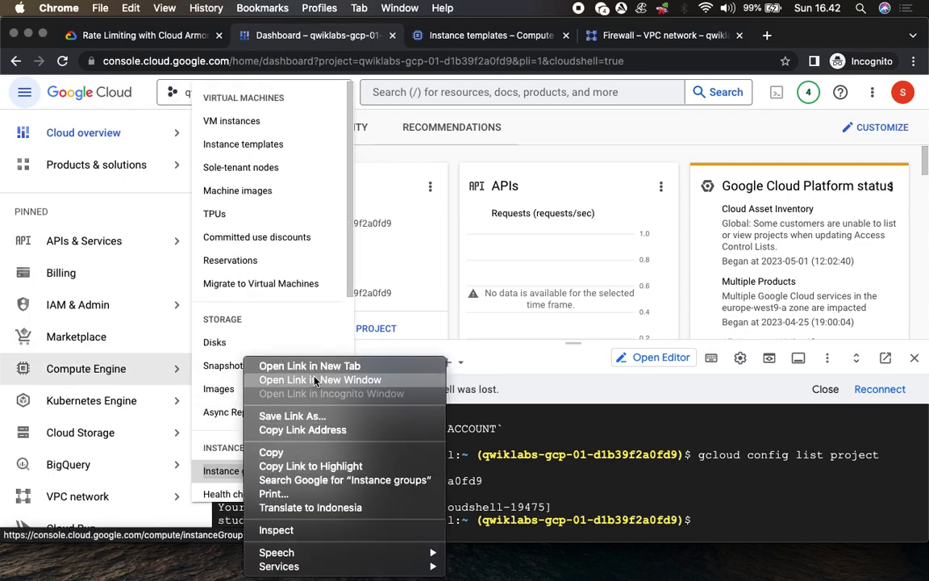
left_click(287, 364)
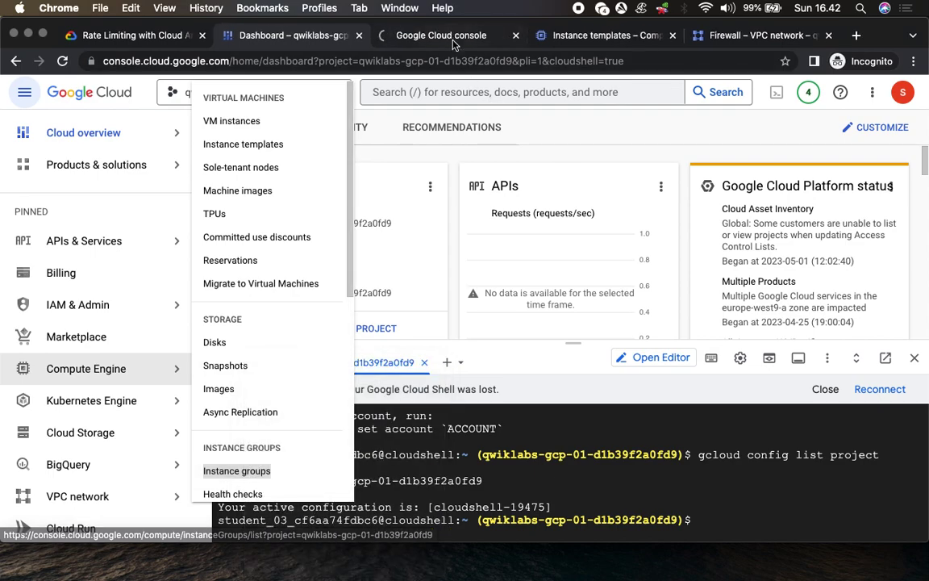
left_click(452, 37)
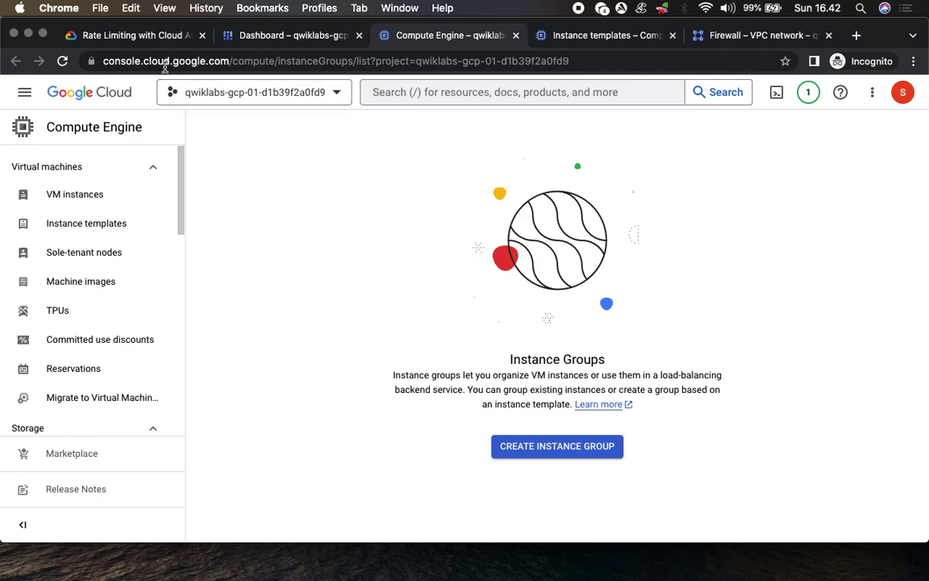
Check the lab's next instruction and start creating a new instance group
left_click(134, 36)
left_click_drag(312, 237, 446, 235)
left_click(440, 35)
left_click(589, 447)
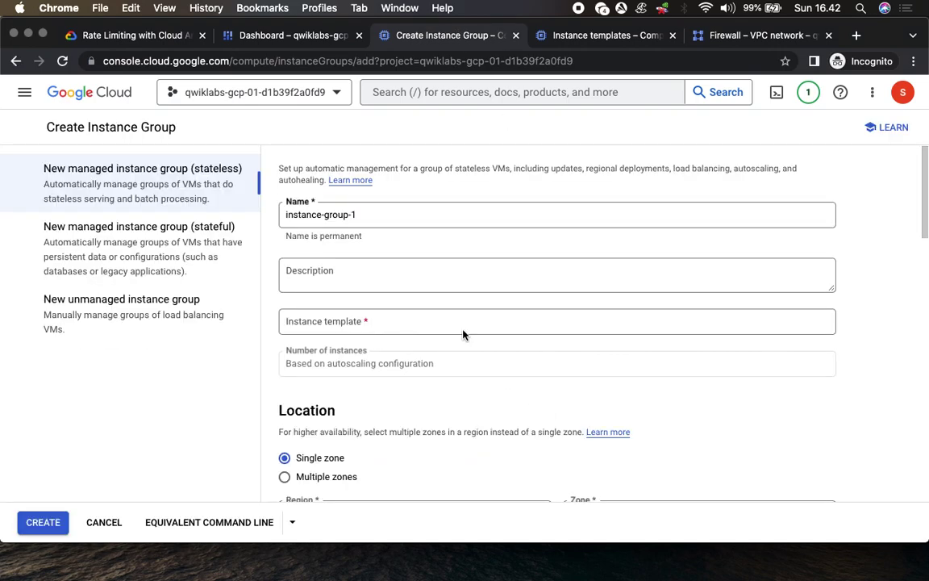
Set the new managed instance group's name to us-east1-mig, copied from the lab's value table
left_click(131, 37)
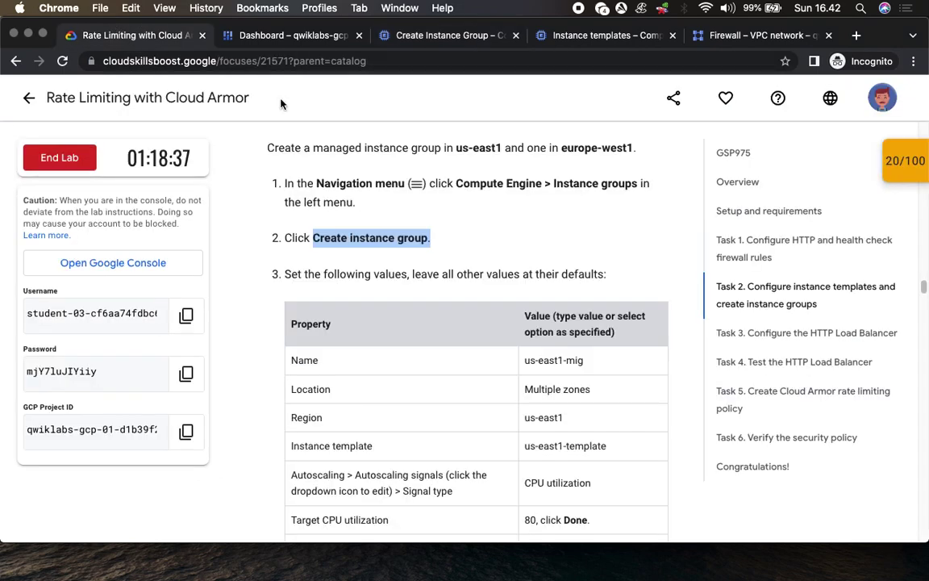
scroll(540, 266, "down", 3)
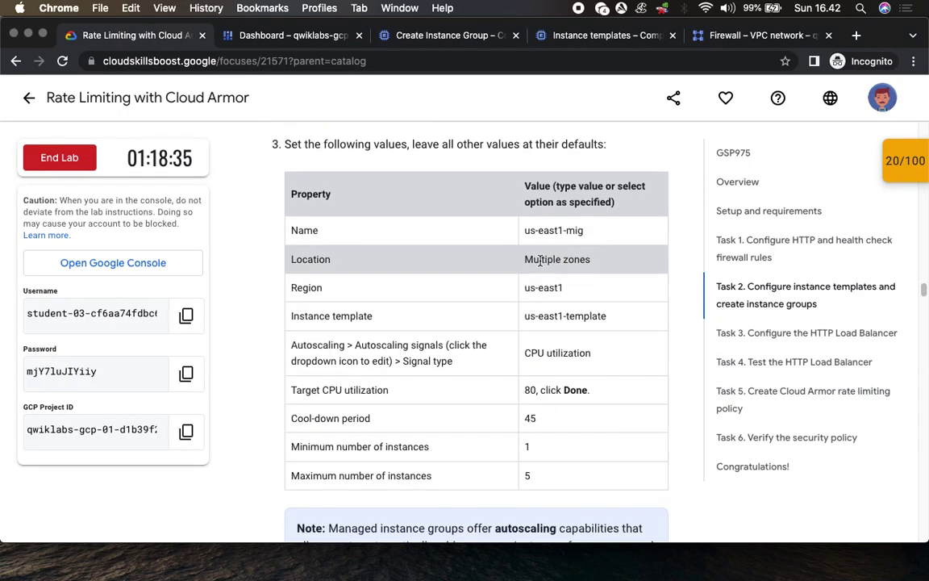
left_click_drag(526, 232, 601, 228)
key("ctrl+c")
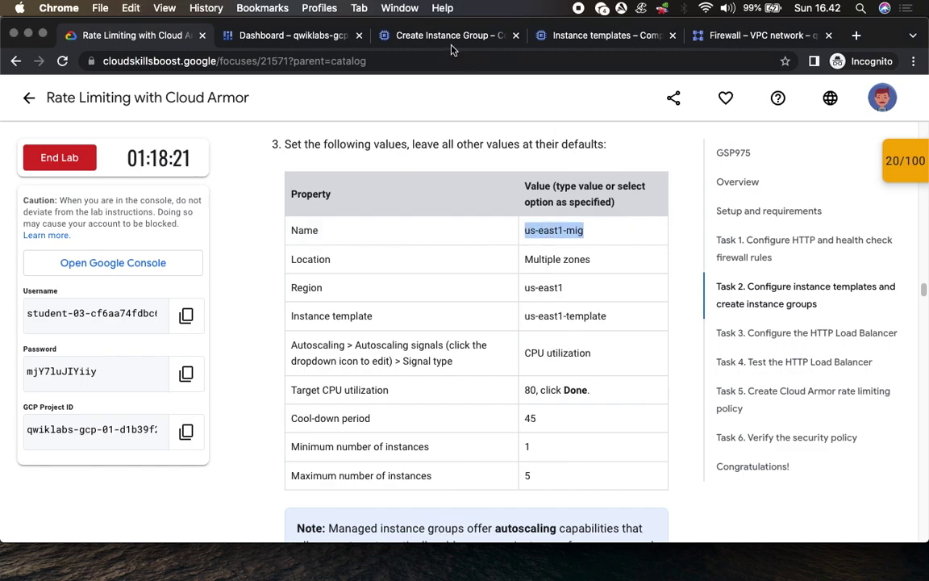
left_click(404, 35)
left_click(389, 218)
left_click_drag(385, 215, 160, 229)
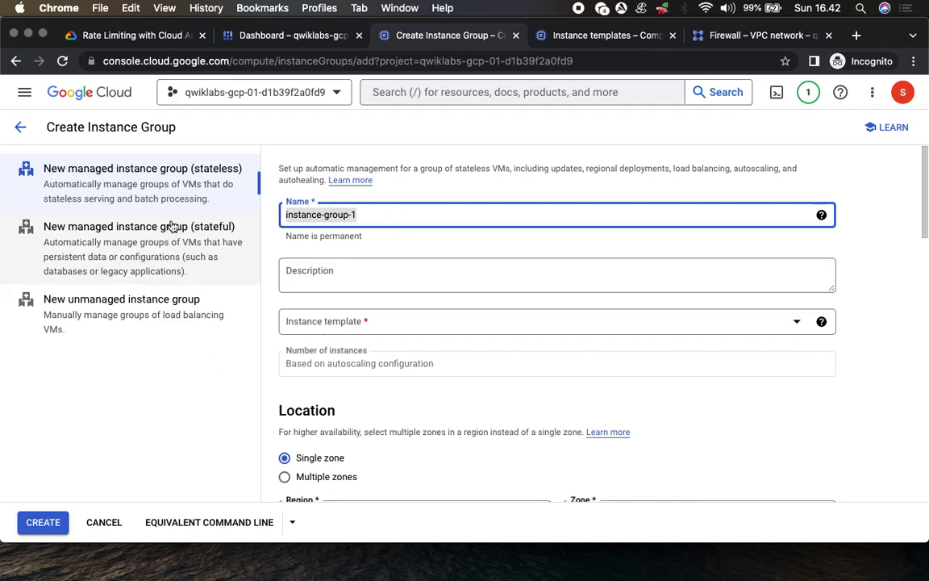
key("ctrl+v")
Try to assign us-east1-template, as given in the lab's value table, as the group's instance template
left_click(153, 35)
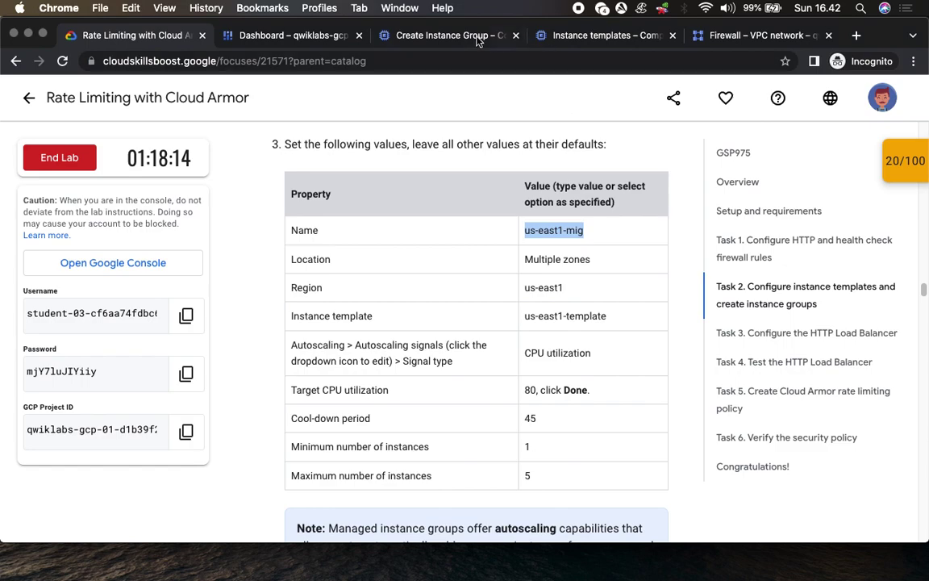
left_click(448, 36)
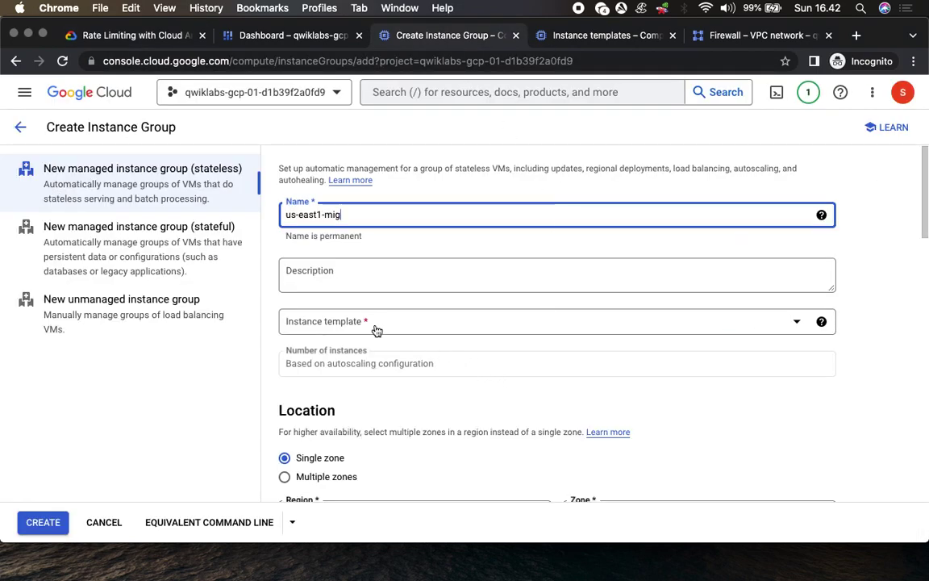
left_click(135, 38)
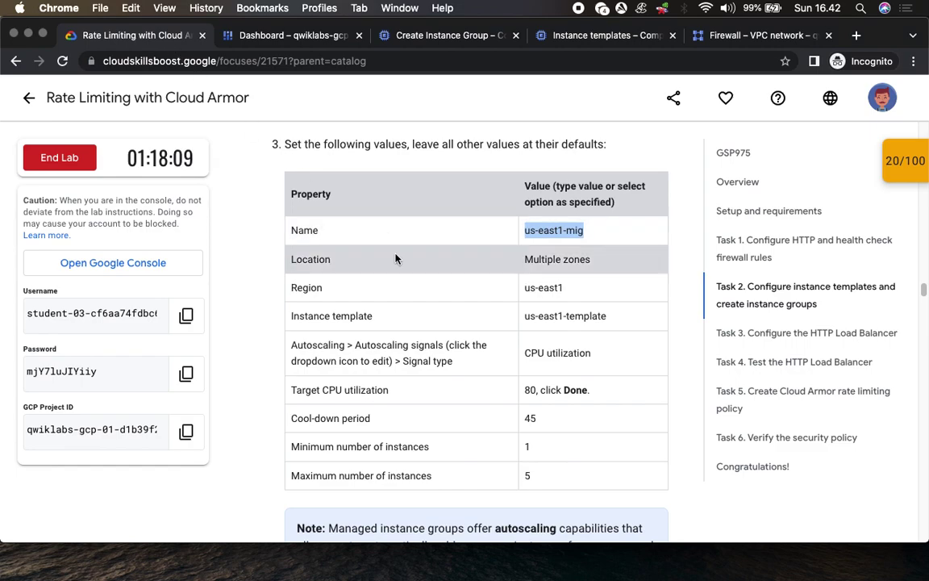
scroll(396, 259, "up", 2)
scroll(399, 264, "down", 3)
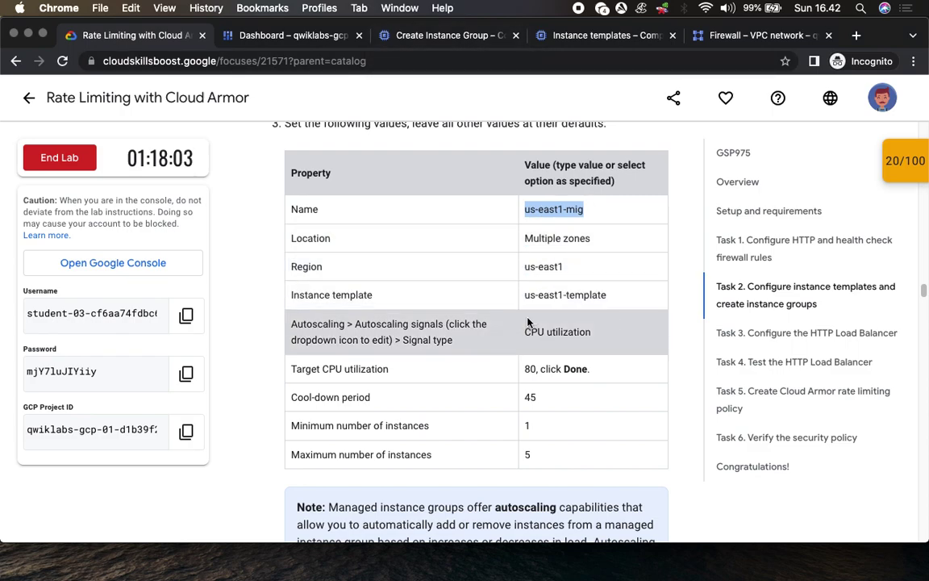
left_click_drag(525, 295, 618, 290)
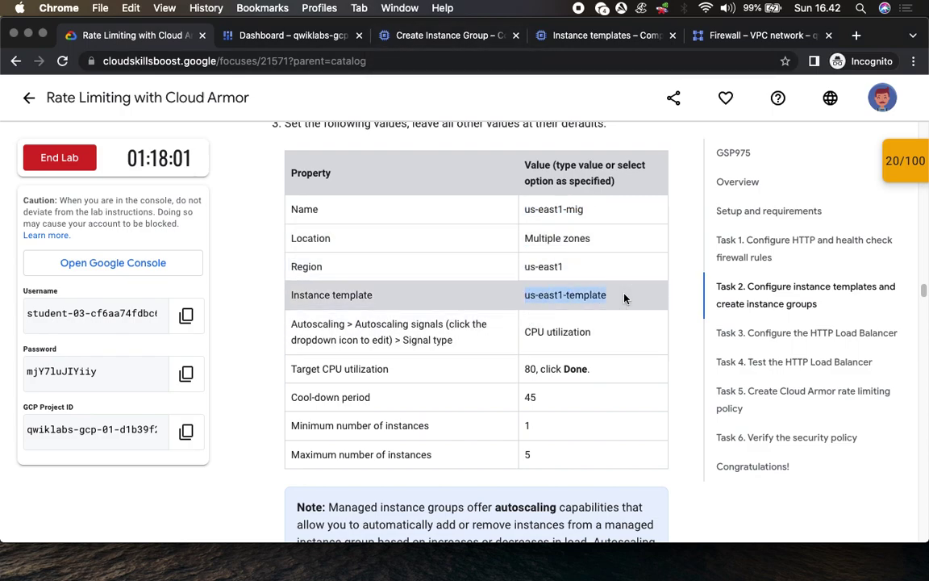
left_click(433, 36)
left_click(375, 322)
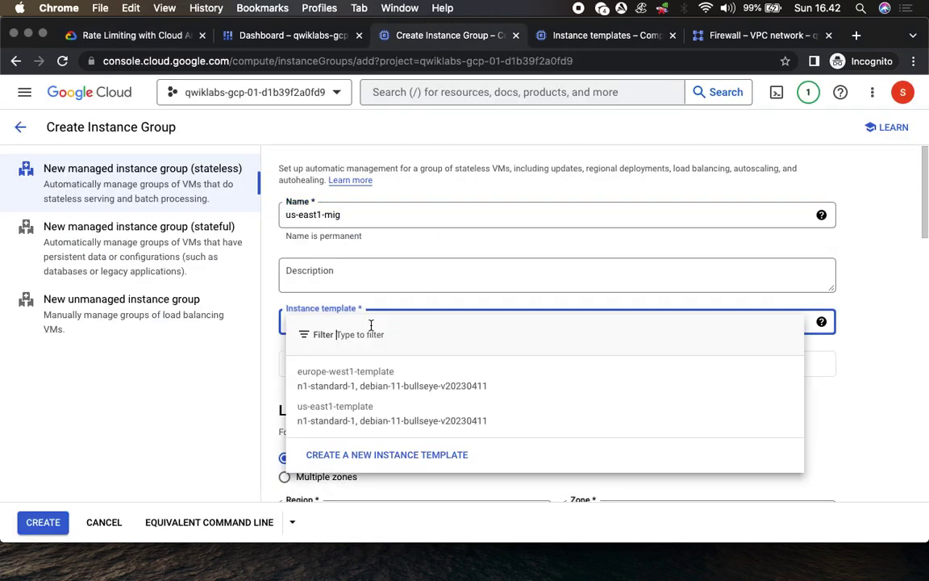
left_click(347, 410)
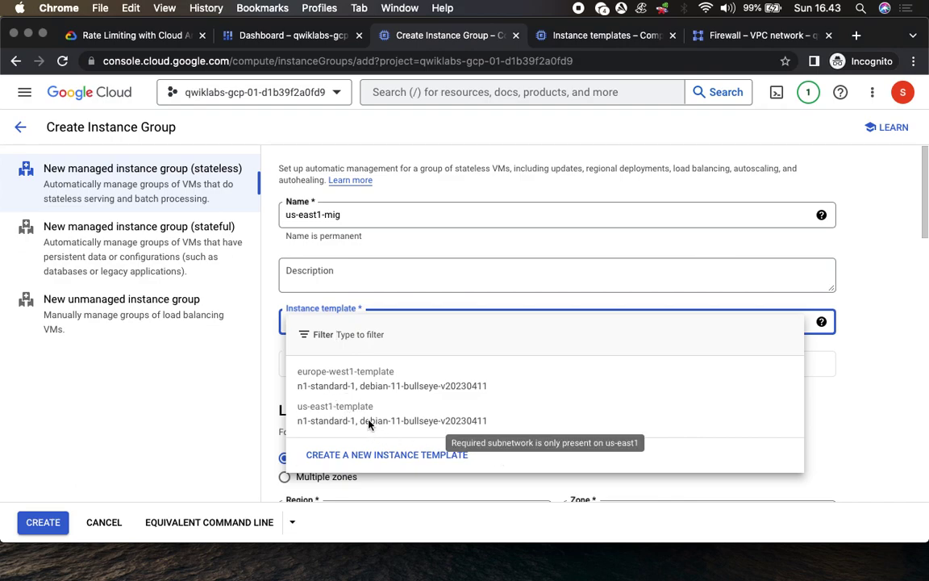
left_click(369, 423)
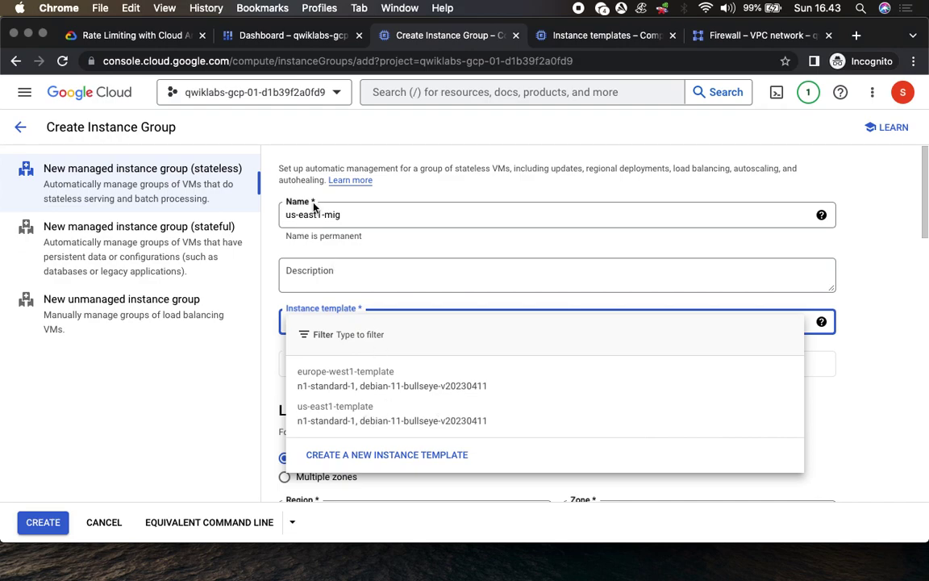
left_click(416, 181)
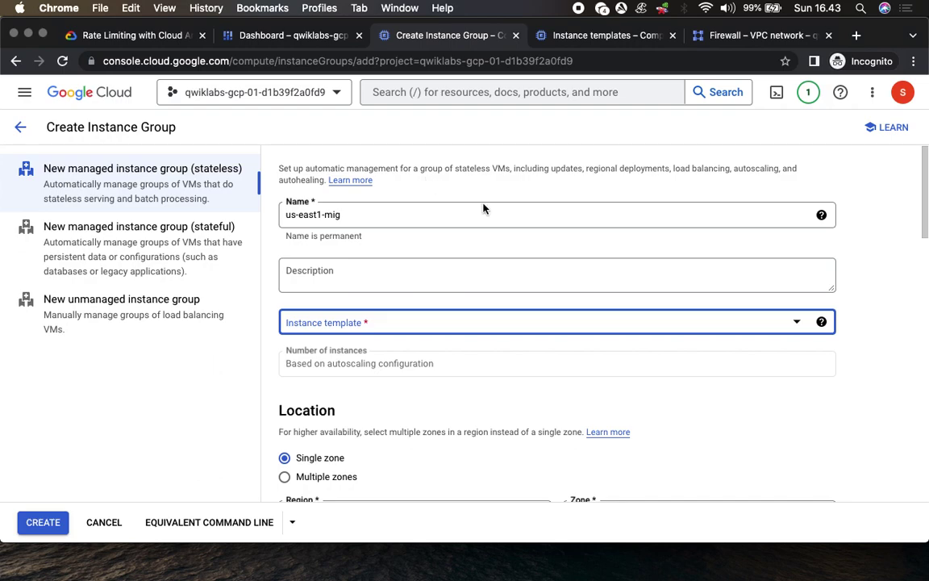
Check the lab's value table and set the new instance group's location to multiple zones
left_click(138, 35)
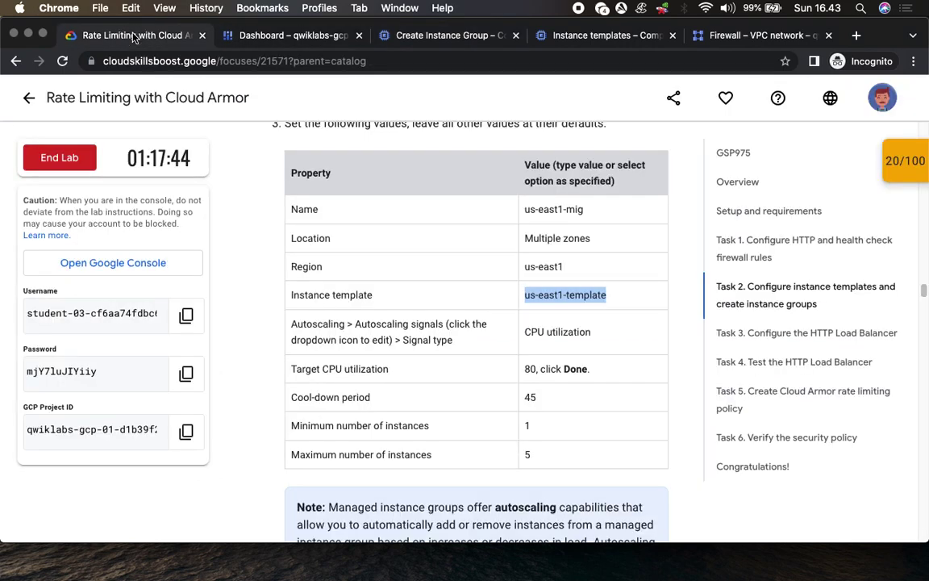
left_click(392, 36)
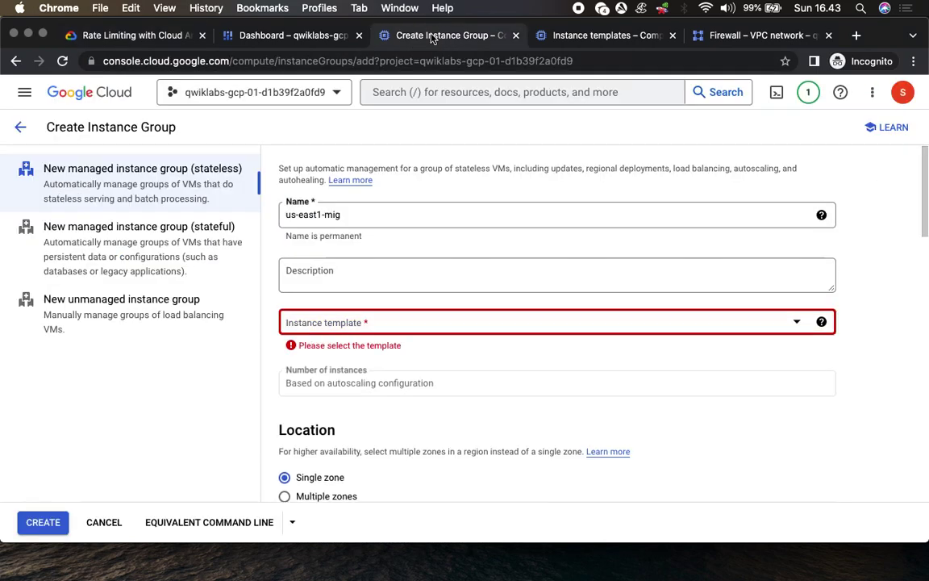
scroll(380, 388, "down", 2)
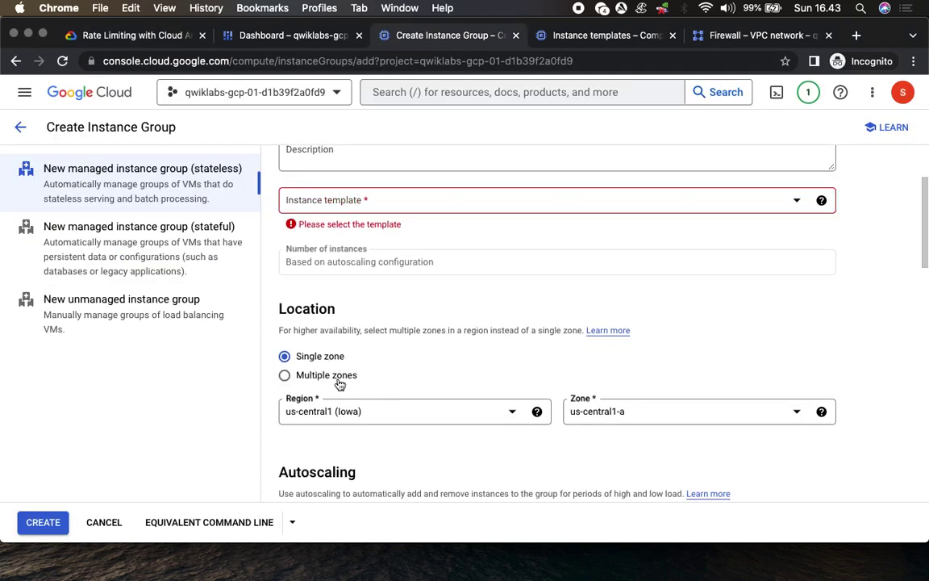
left_click(339, 381)
Set the group's region to us-east1 (South Carolina) per the lab table and assign us-east1-template as its instance template
left_click(139, 36)
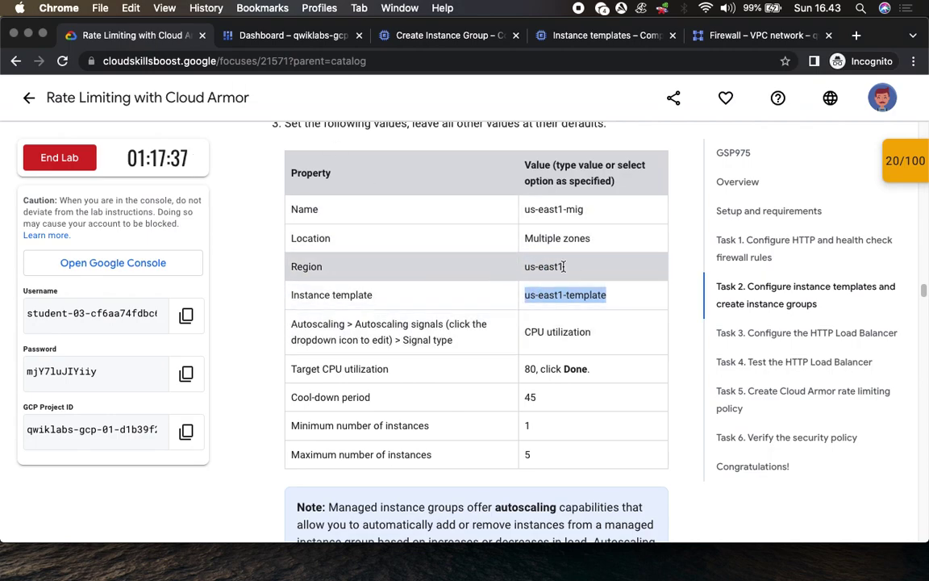
left_click(474, 35)
left_click(380, 416)
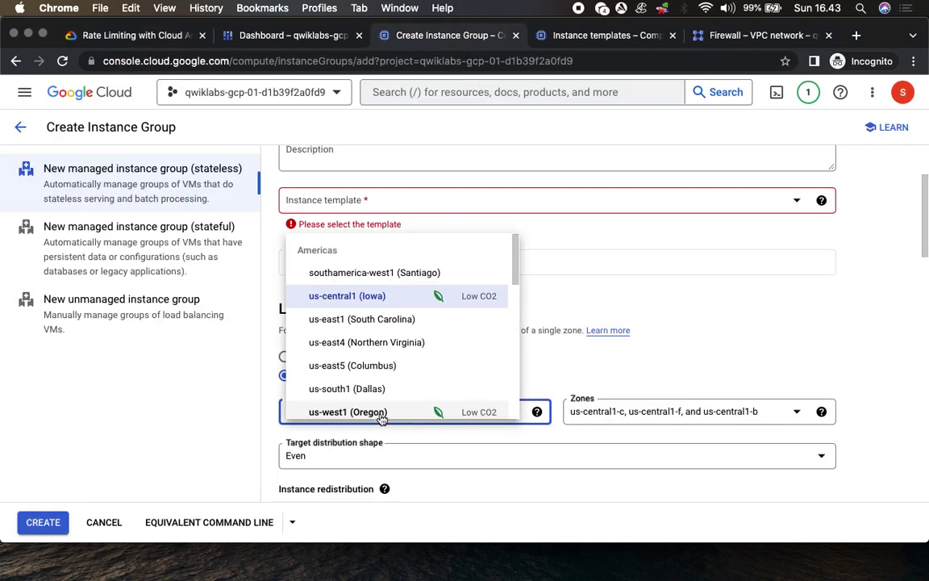
left_click(368, 320)
left_click(536, 411)
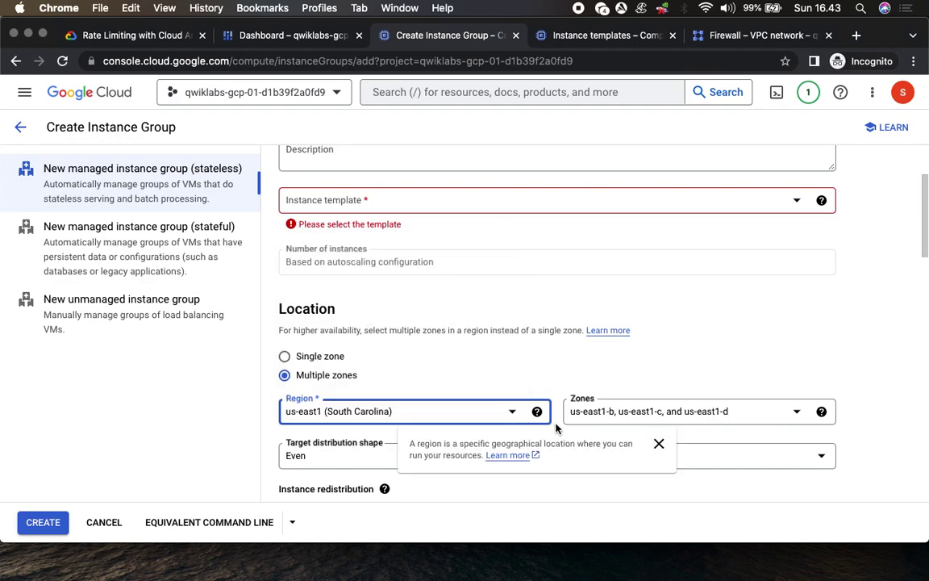
left_click(556, 429)
left_click(342, 199)
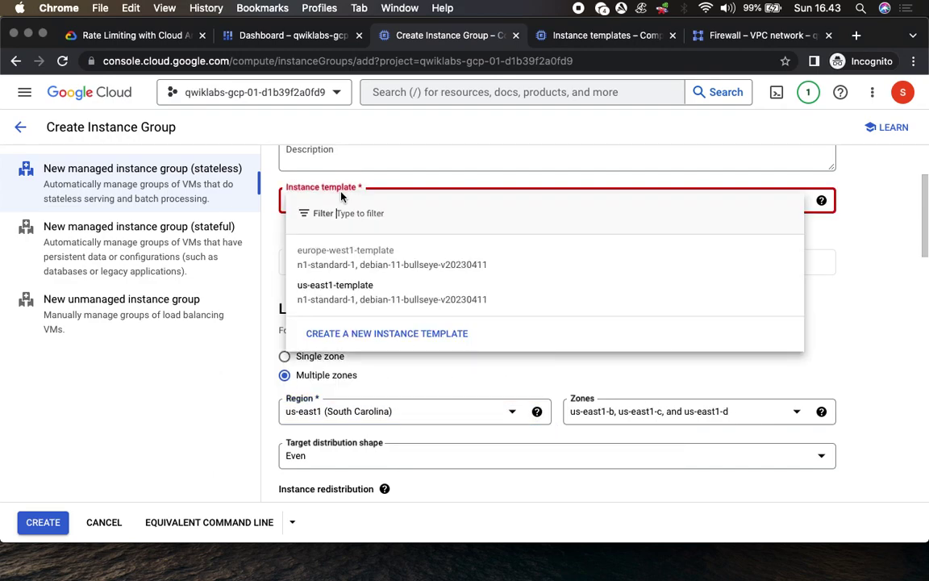
left_click(337, 291)
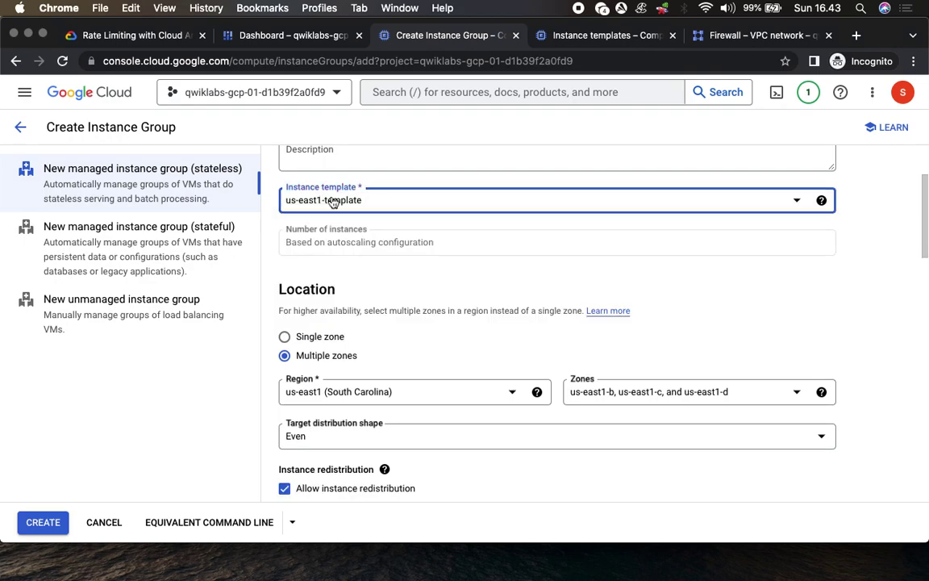
Compare the lab table's autoscaling values with the instance group form's autoscaling, signal and cool down settings
left_click(154, 35)
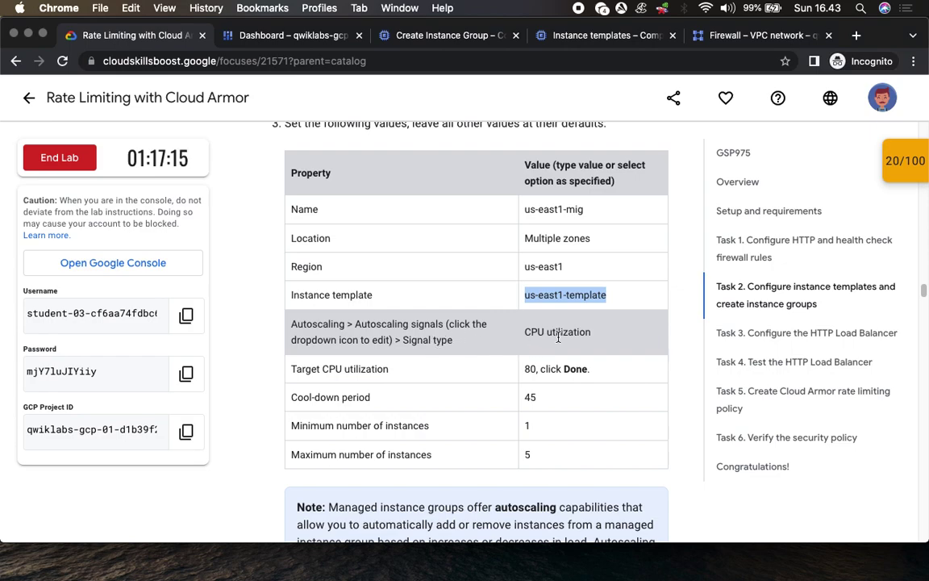
left_click(449, 36)
scroll(502, 294, "down", 5)
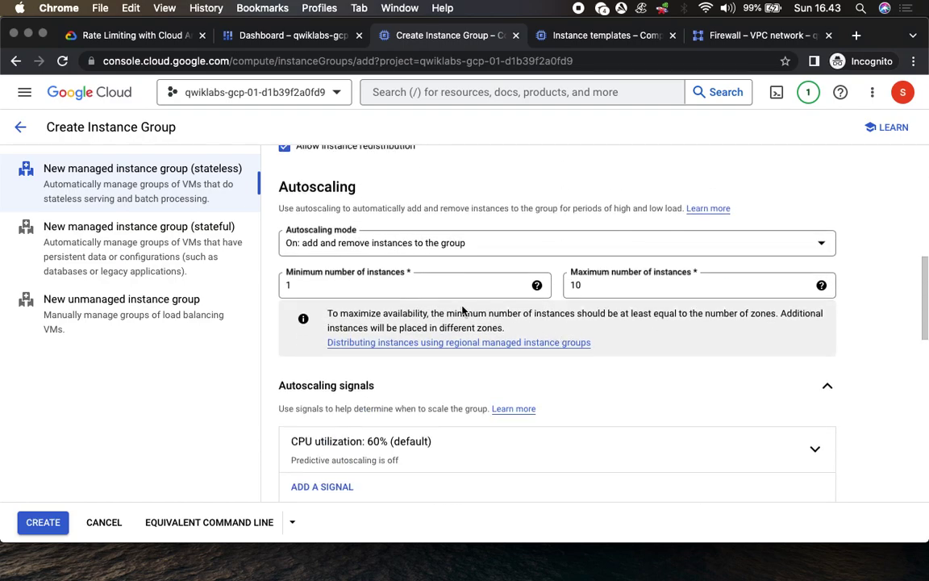
left_click(148, 36)
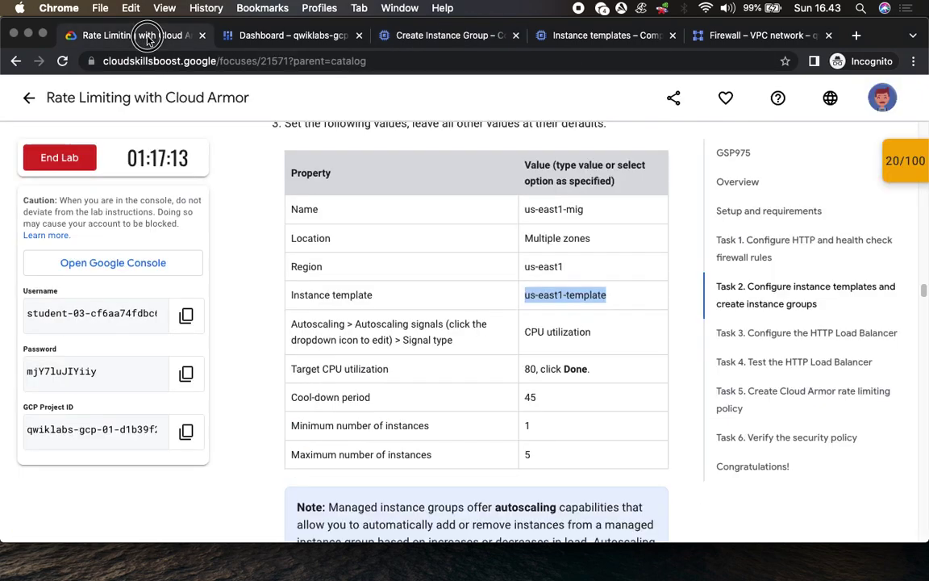
left_click(437, 36)
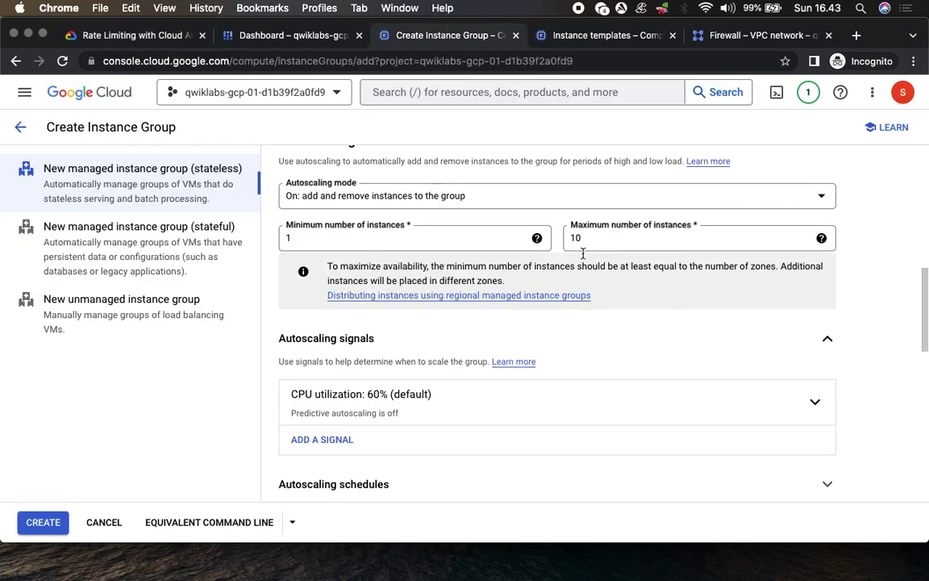
scroll(426, 399, "down", 3)
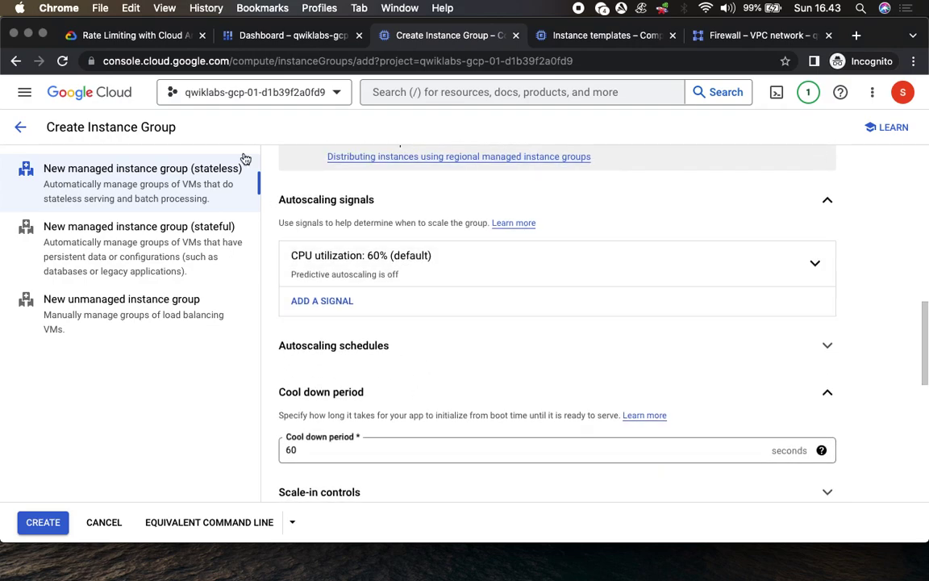
left_click(121, 34)
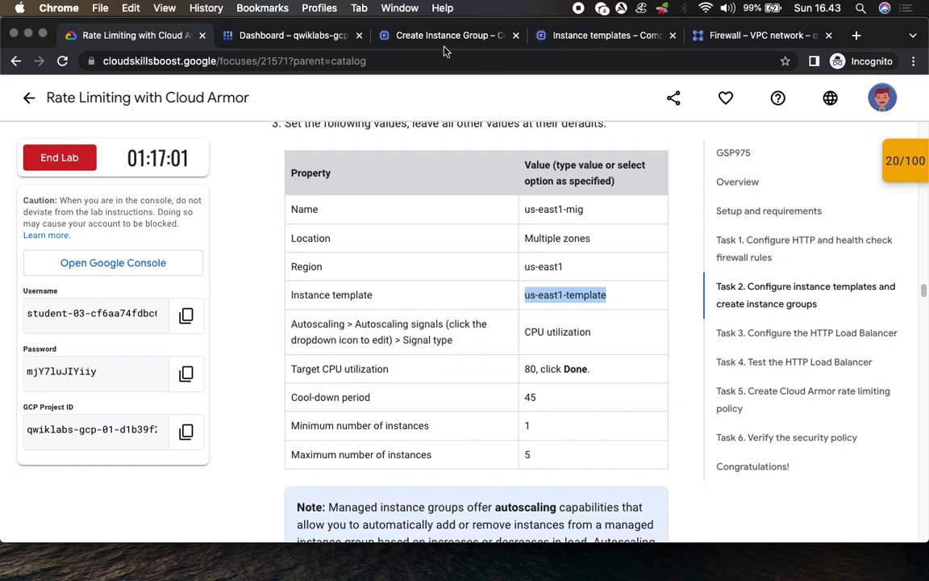
left_click(400, 35)
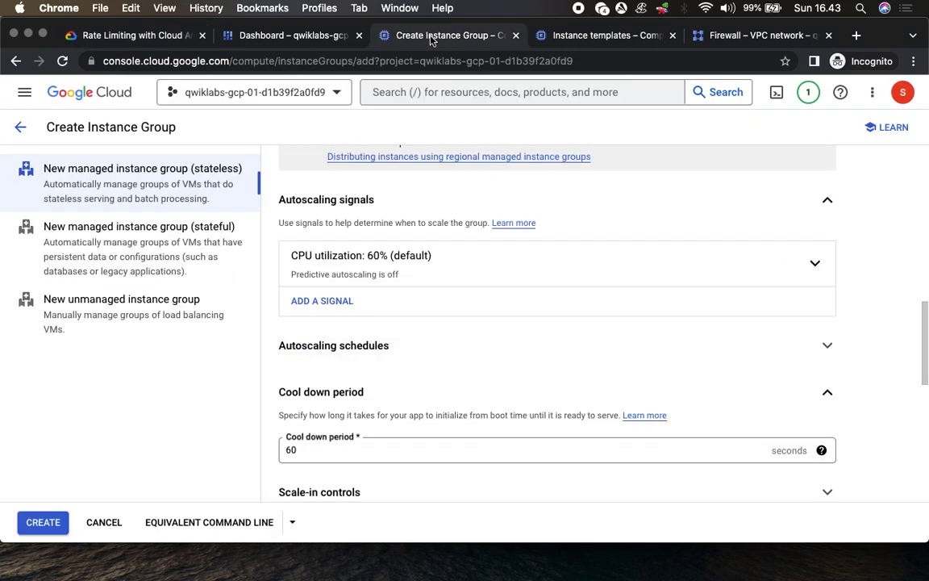
Edit the CPU utilization autoscaling signal to a target of 80 percent, as the lab specifies, and save the signal
left_click(393, 261)
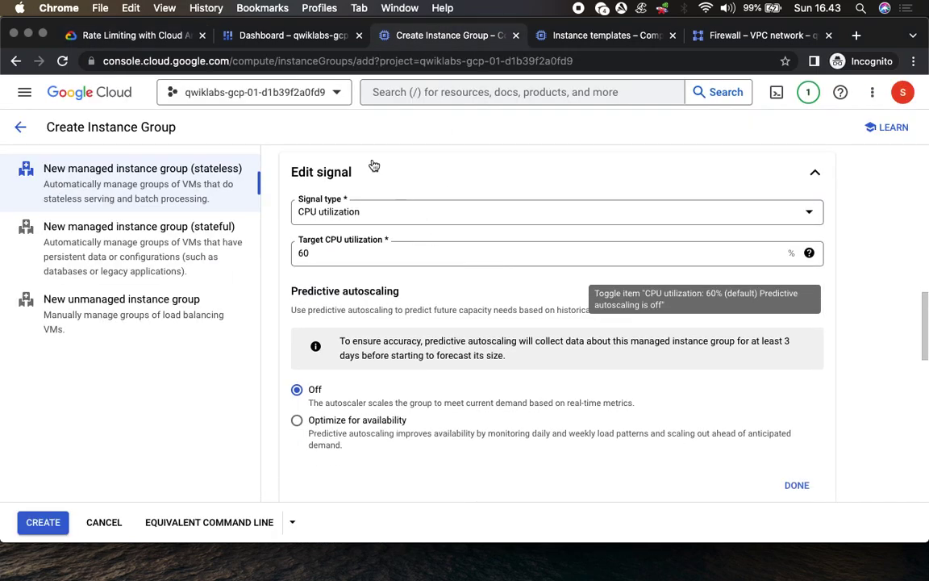
left_click(146, 35)
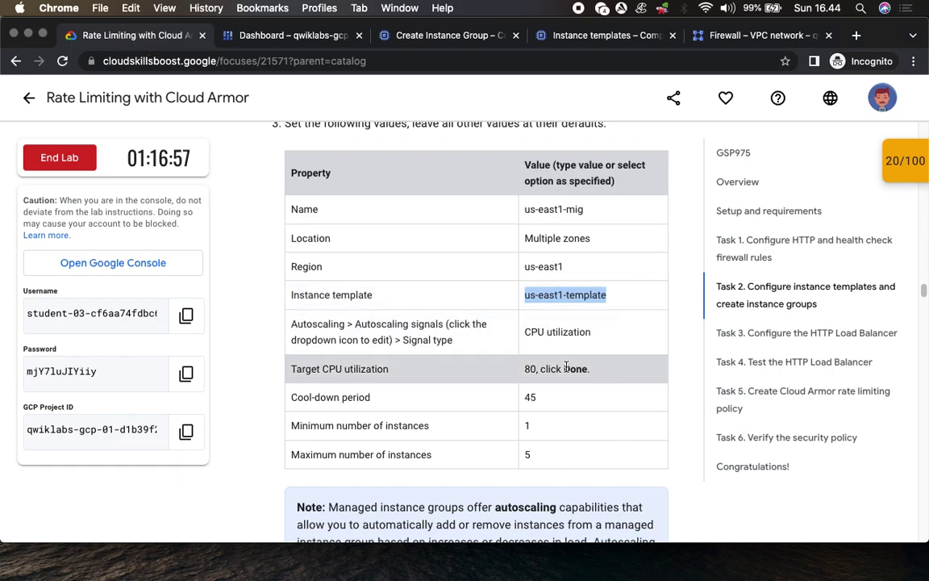
left_click(430, 36)
left_click(329, 255)
double_click(328, 255)
type("80")
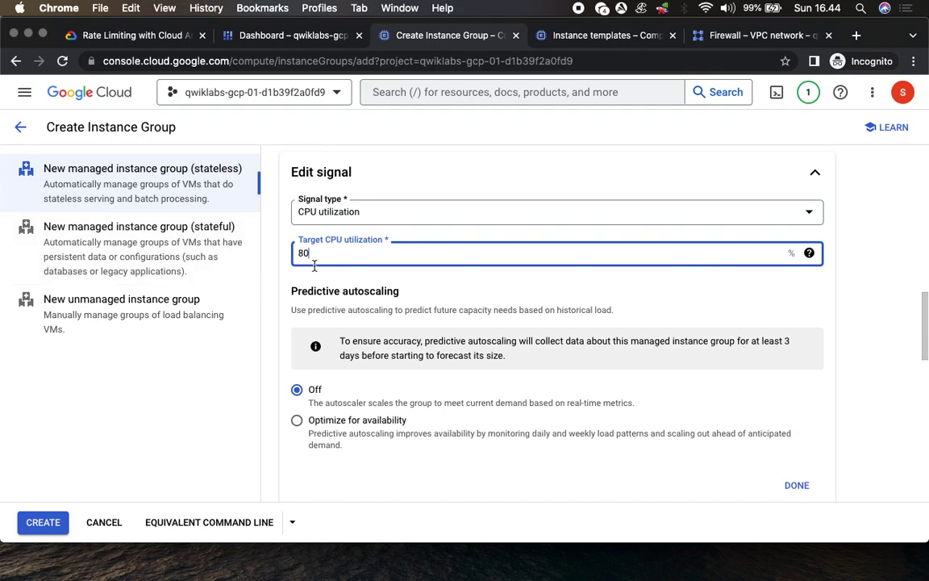
left_click(801, 484)
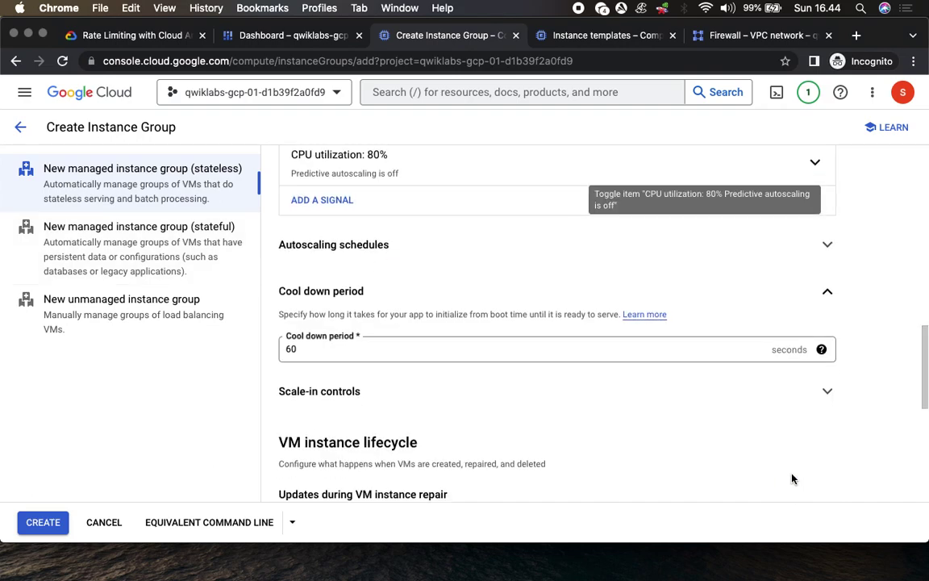
Look up the lab's cool-down value and set the group's cool down period to 45 seconds
left_click(139, 36)
scroll(518, 396, "down", 5)
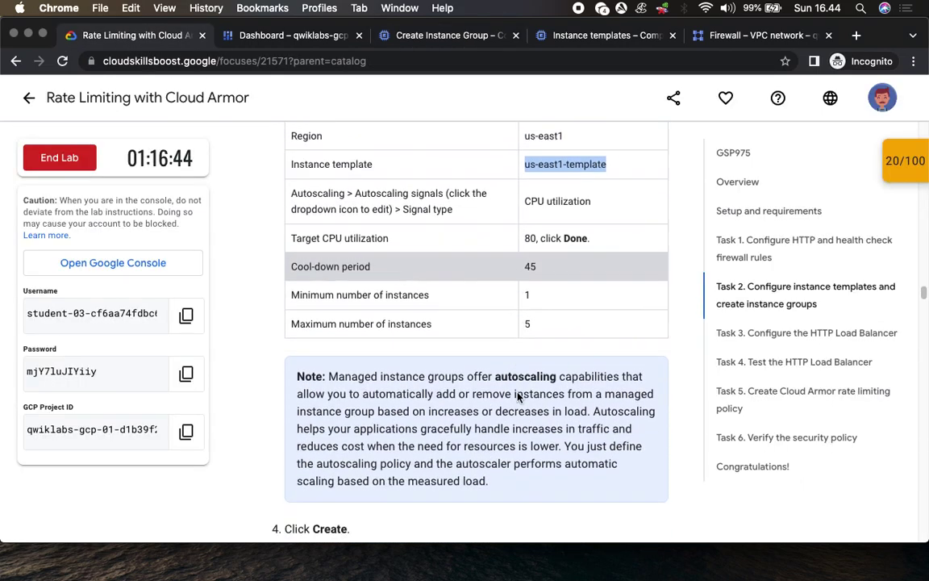
scroll(517, 390, "up", 1)
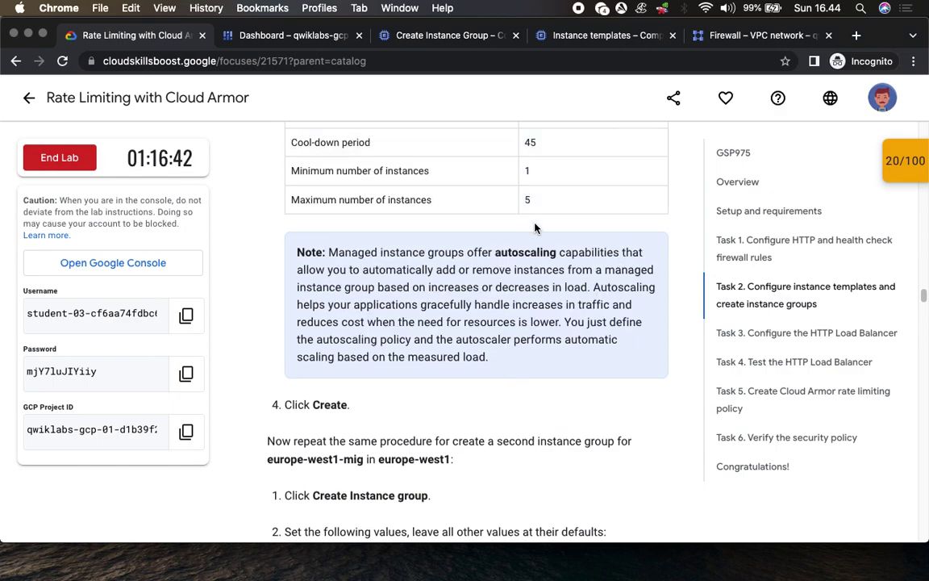
left_click(396, 35)
scroll(488, 288, "down", 1)
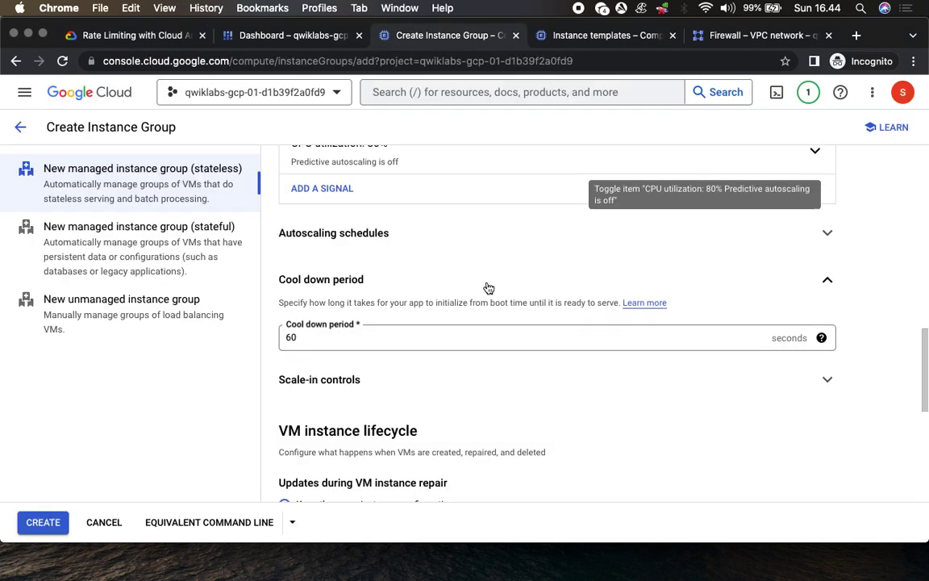
double_click(324, 306)
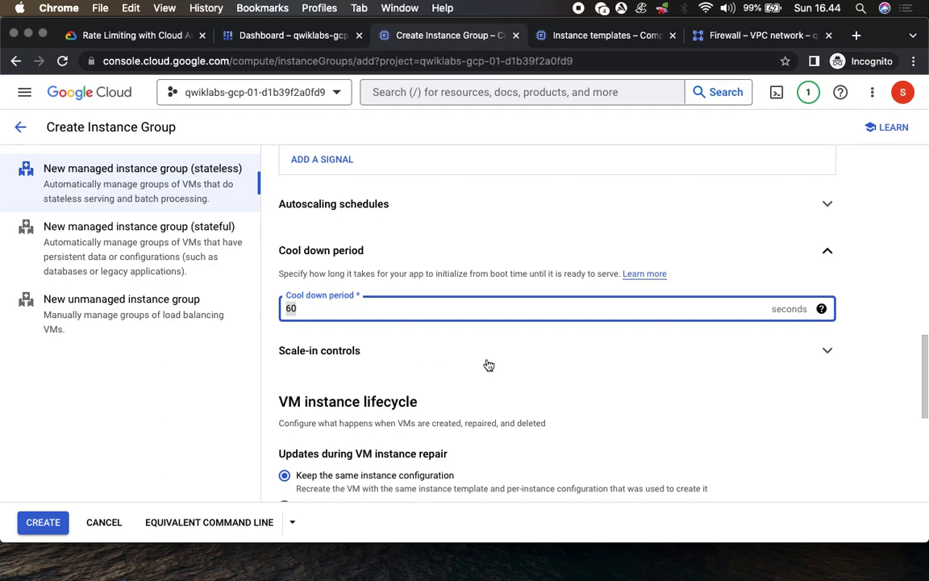
type("45")
Examine the form's remaining sections, including scale-in controls and autoscaling schedules, for the lab's minimum and maximum instance settings
left_click(134, 36)
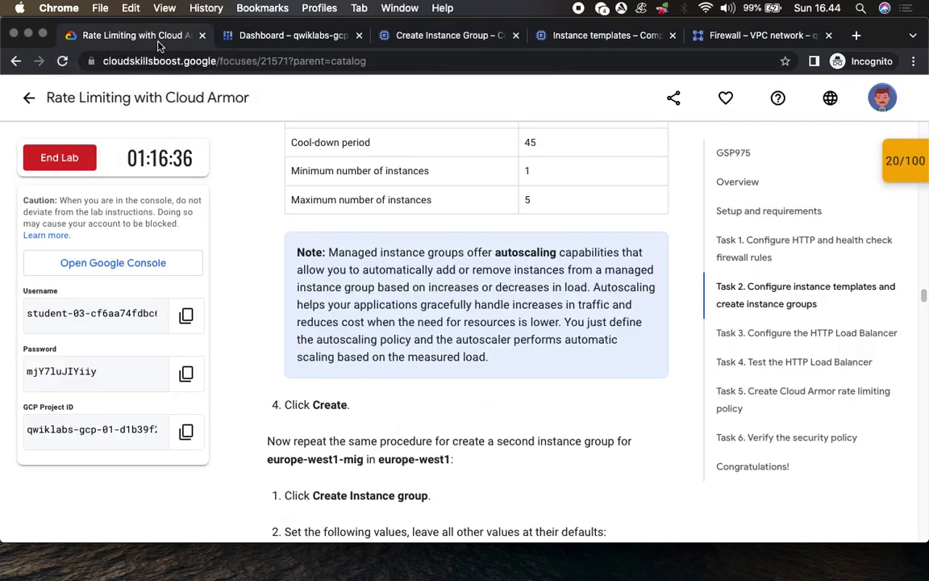
left_click(395, 36)
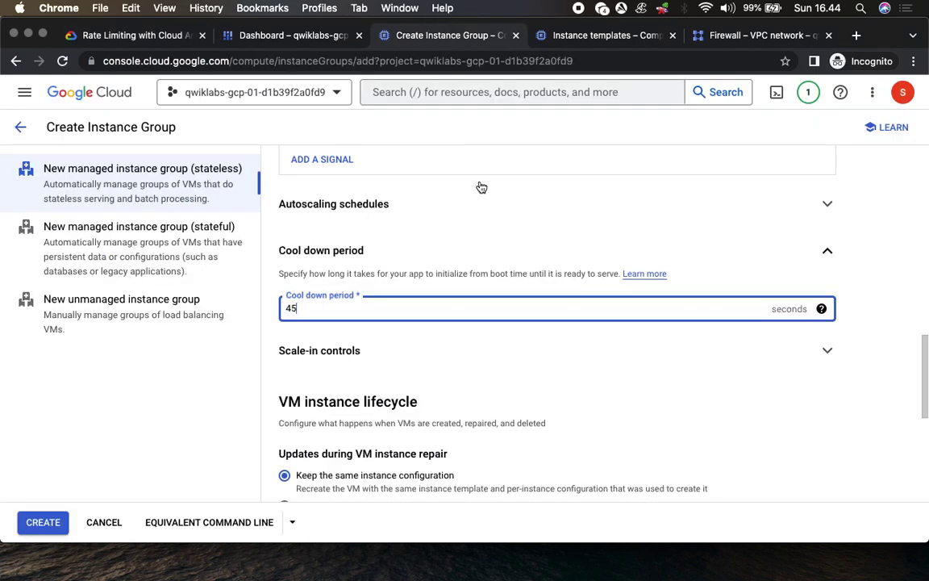
scroll(523, 314, "up", 2)
scroll(523, 318, "down", 3)
scroll(523, 317, "down", 5)
scroll(523, 317, "up", 1)
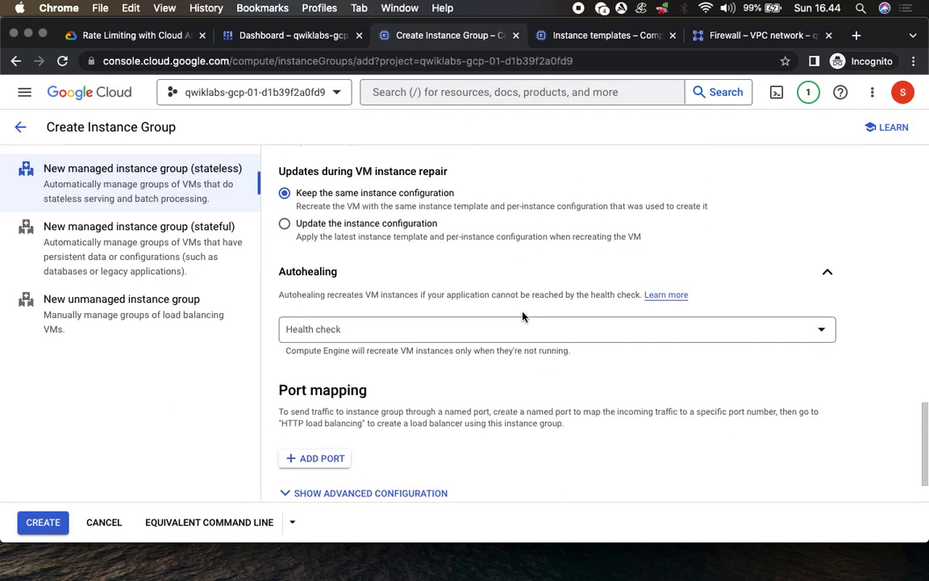
scroll(522, 318, "up", 3)
left_click(830, 338)
left_click(829, 339)
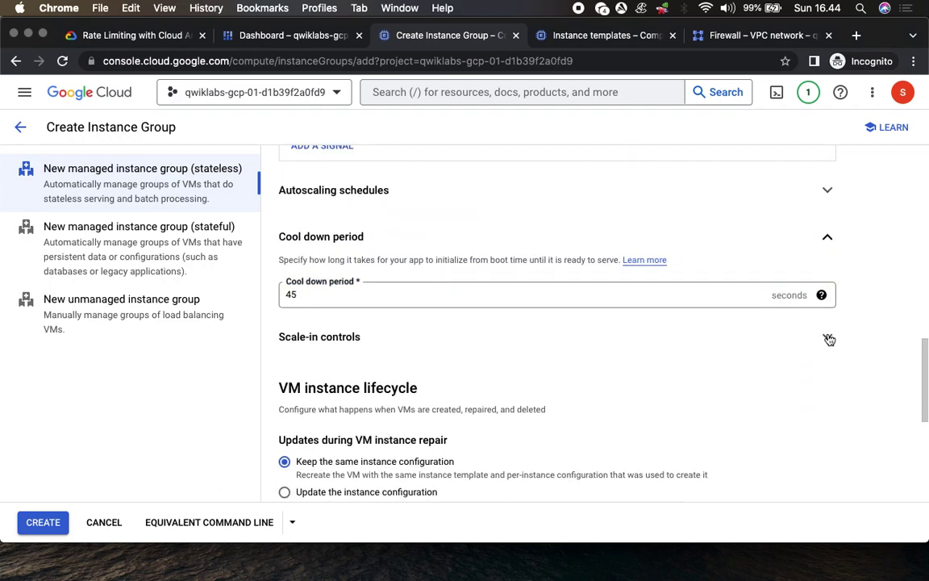
left_click(827, 190)
left_click(828, 191)
scroll(568, 262, "up", 5)
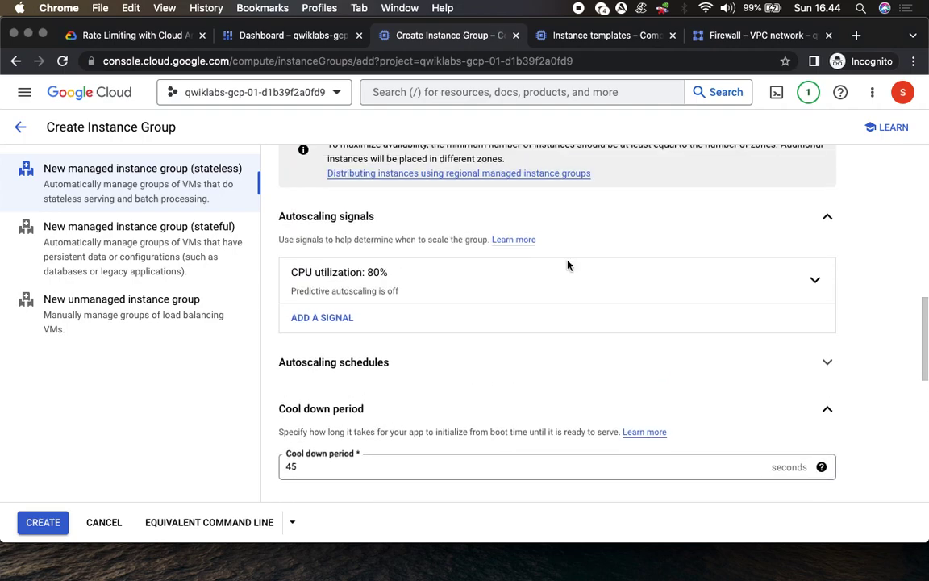
scroll(568, 265, "up", 4)
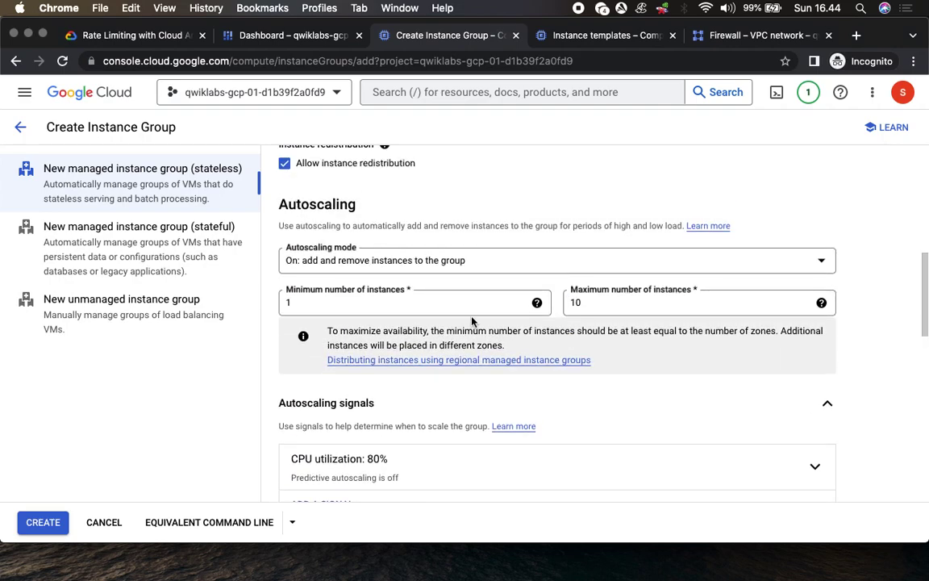
Recheck the lab's value table and set the maximum number of instances to 5
left_click(139, 35)
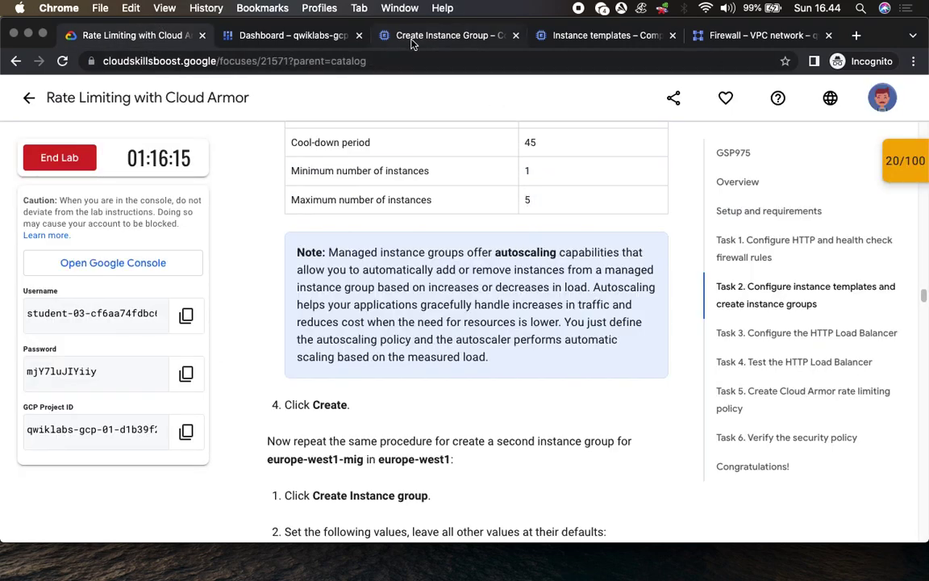
left_click(448, 35)
double_click(626, 292)
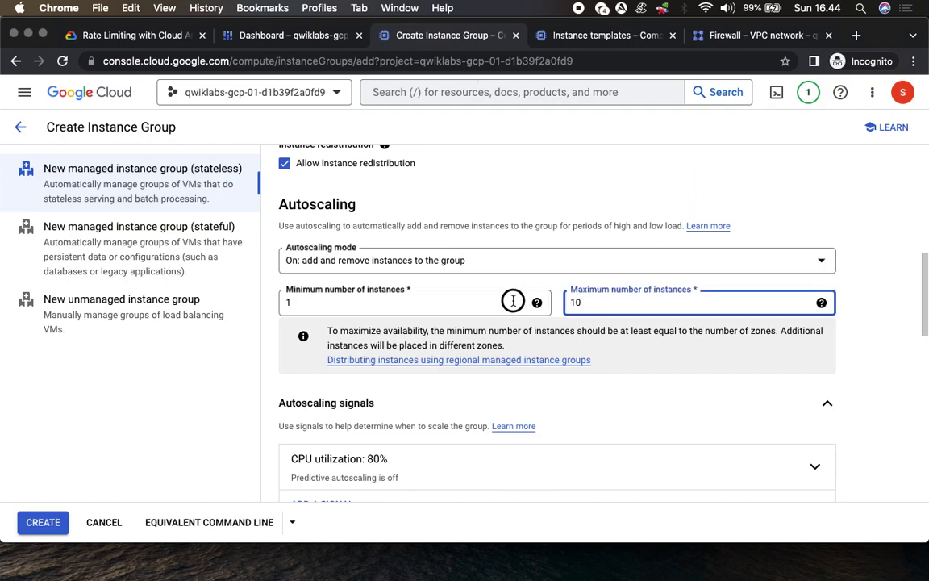
type("5")
Confirm the lab's next instruction, create the us-east1-mig instance group, and return to the lab instructions
left_click(121, 36)
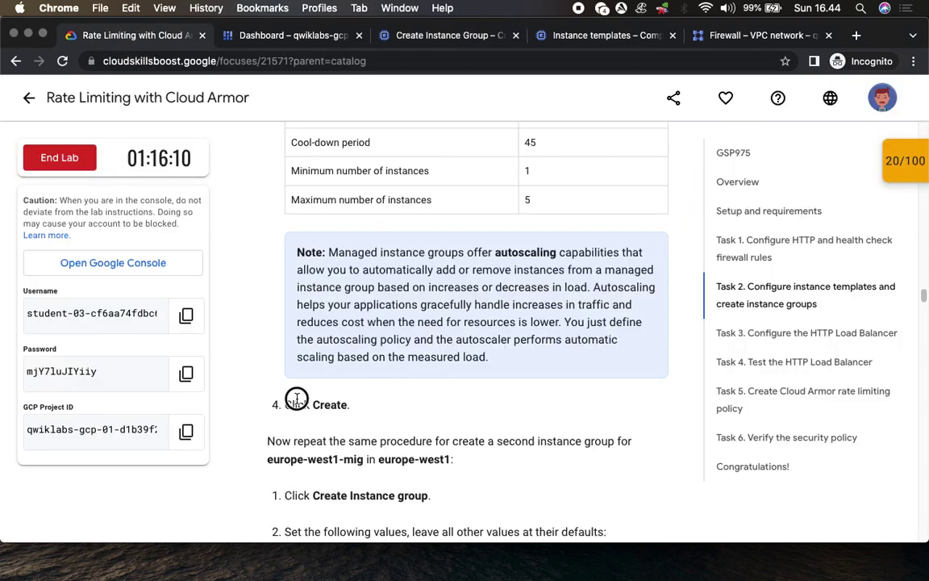
left_click(440, 37)
scroll(523, 409, "down", 10)
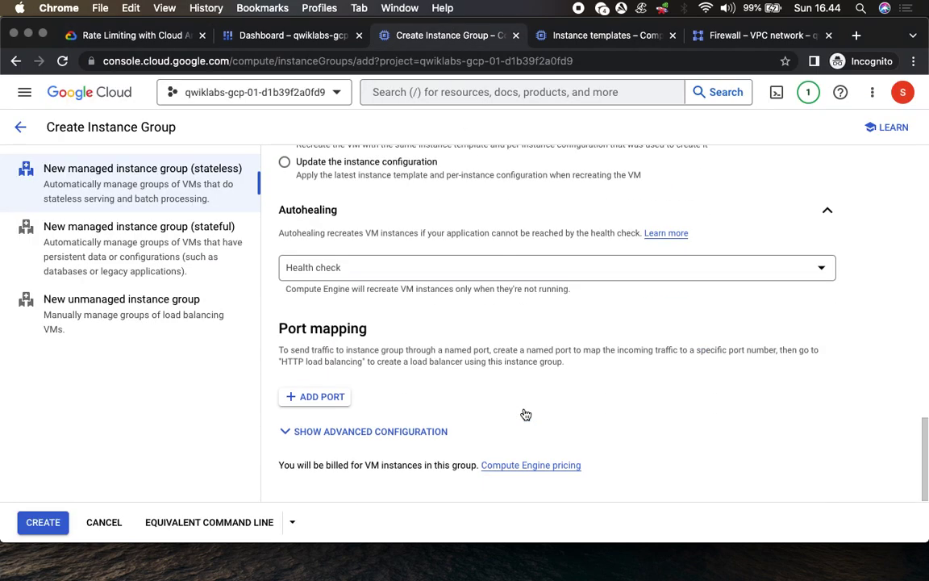
left_click(45, 524)
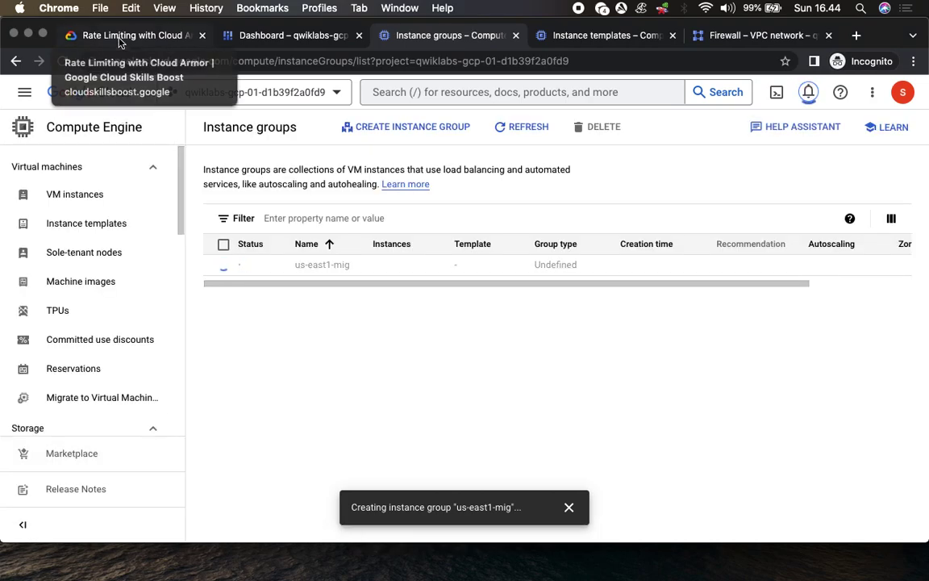
left_click(119, 37)
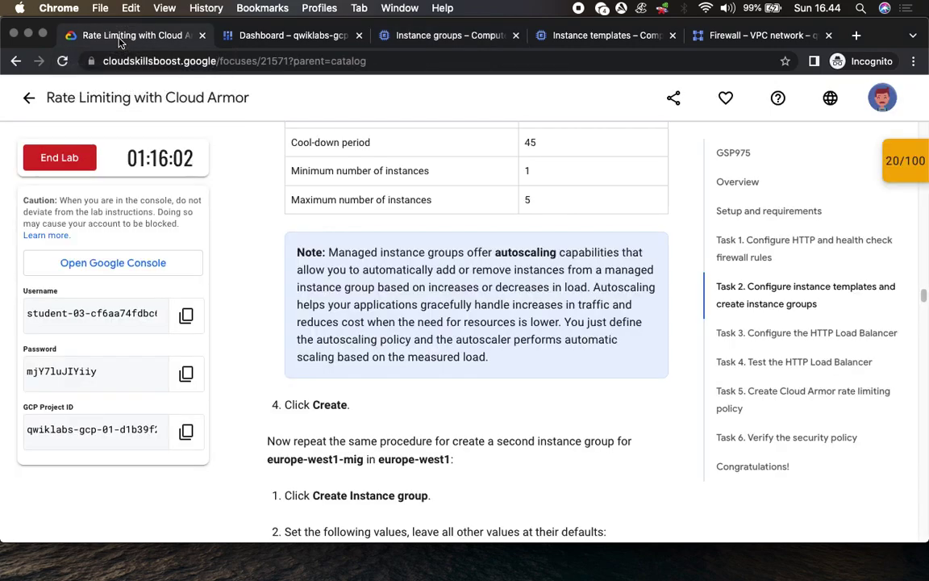
Check the creation of us-east1-mig and review the lab's procedure and value table for the second instance group, europe-west1-mig
left_click(295, 36)
left_click(405, 37)
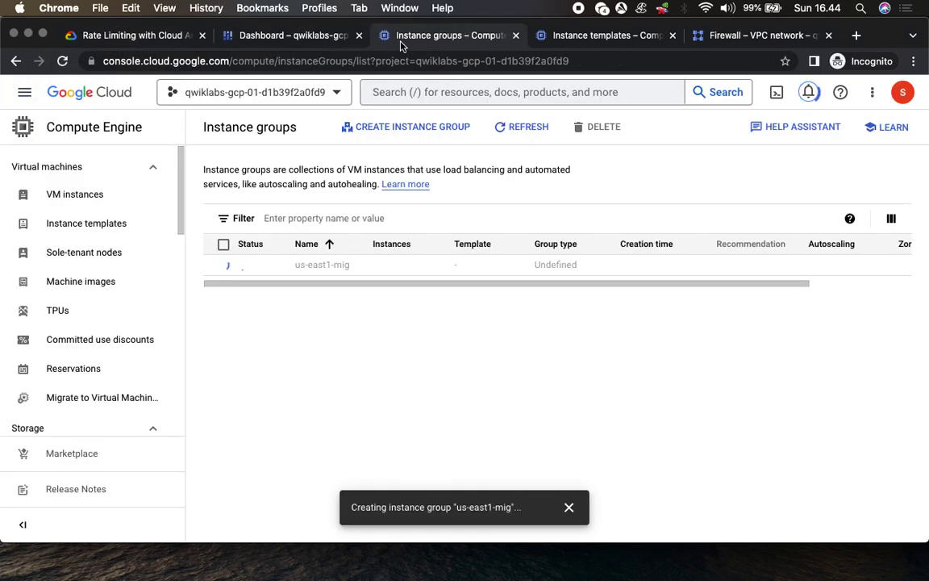
left_click(264, 34)
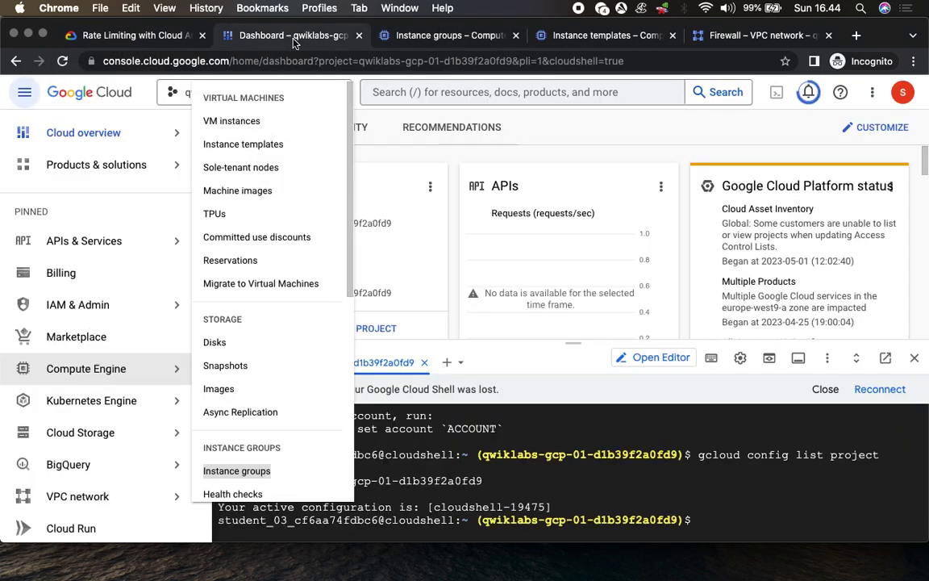
left_click(158, 38)
scroll(484, 323, "up", 10)
scroll(547, 324, "up", 5)
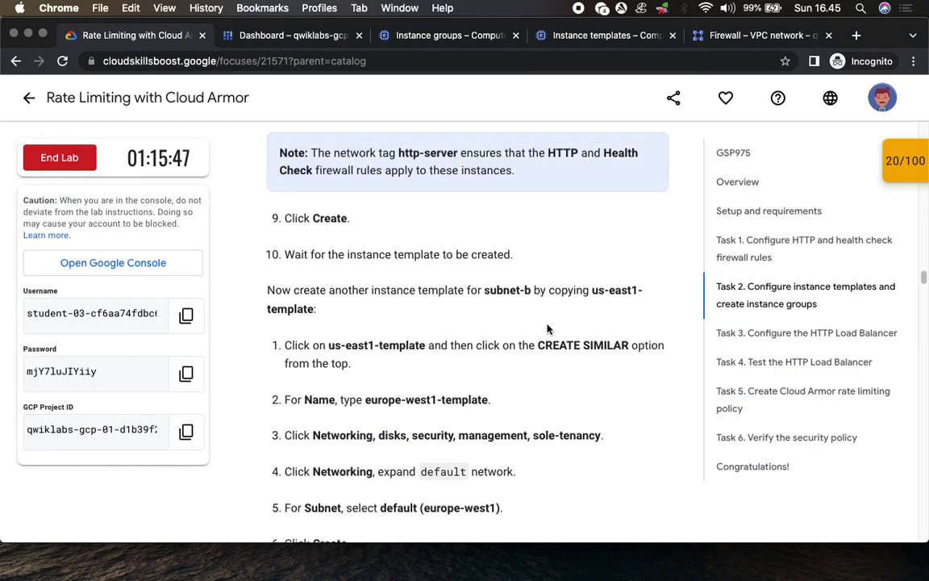
scroll(547, 329, "down", 8)
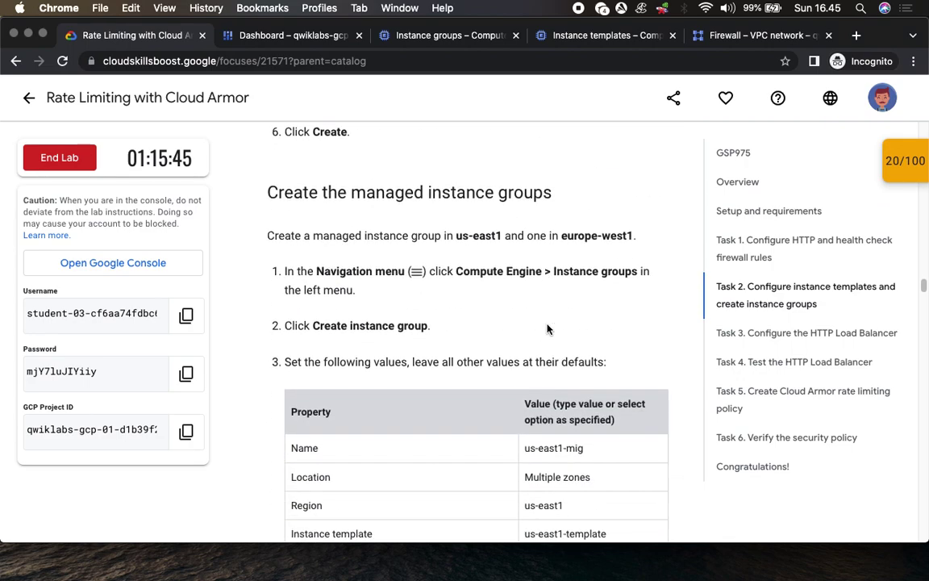
scroll(547, 328, "down", 2)
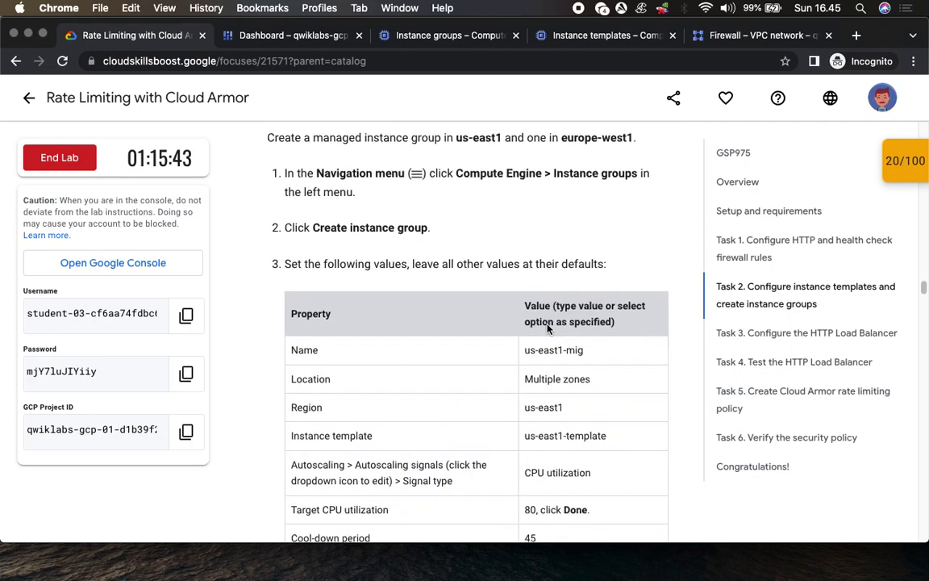
scroll(547, 325, "down", 1)
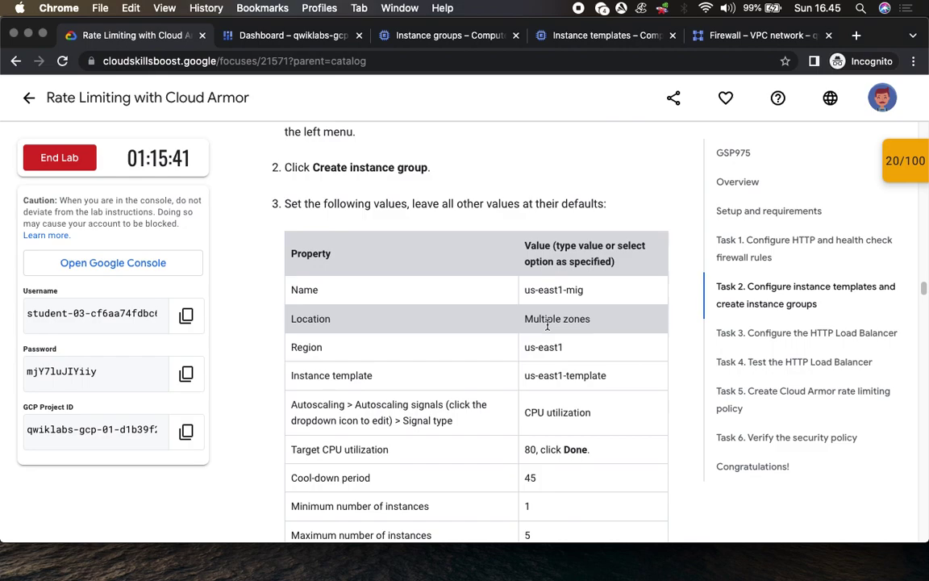
scroll(547, 325, "down", 11)
scroll(547, 324, "up", 4)
scroll(547, 324, "down", 5)
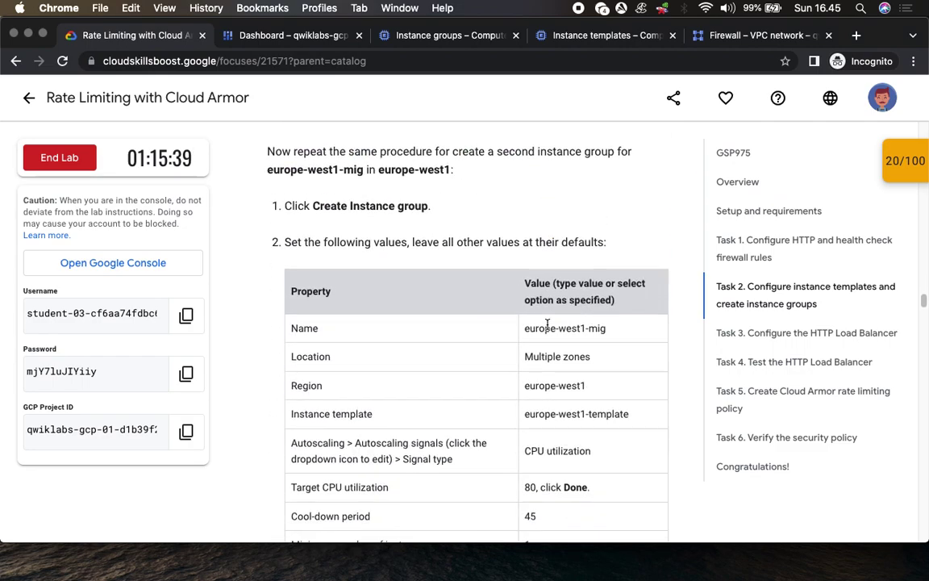
scroll(547, 324, "down", 2)
scroll(547, 327, "up", 5)
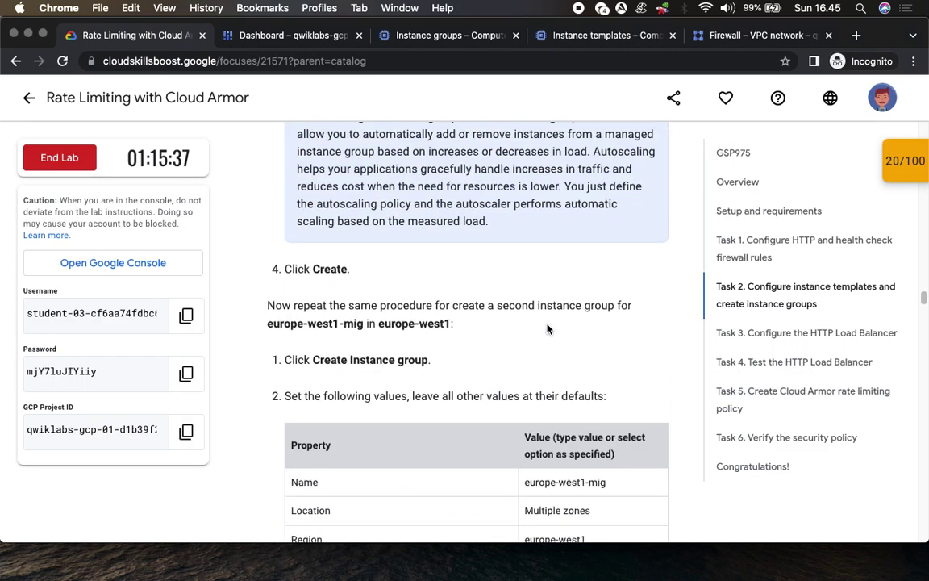
scroll(547, 329, "up", 6)
scroll(547, 328, "down", 6)
scroll(547, 329, "down", 3)
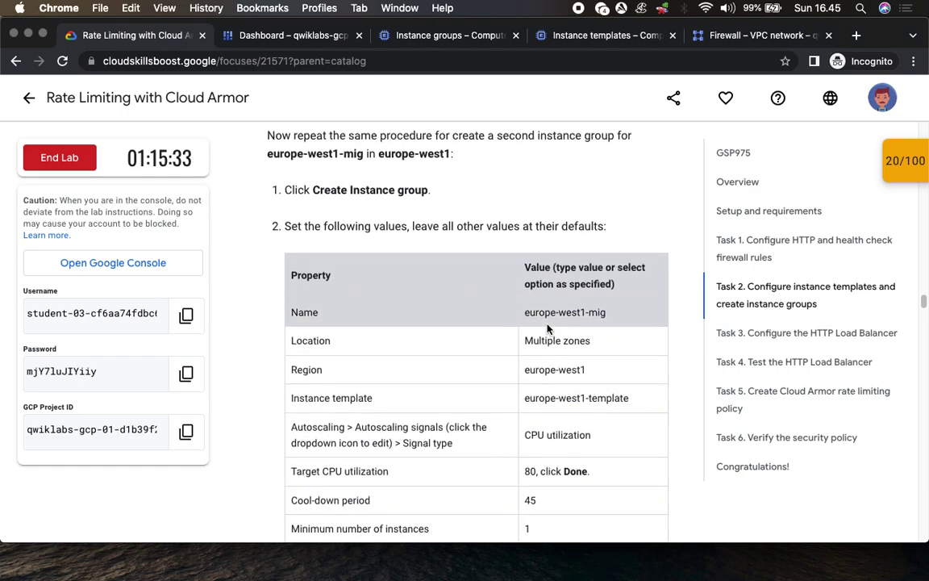
Check the instance groups list, confirm the lab's first instruction for the second group, and start creating another instance group
left_click(424, 37)
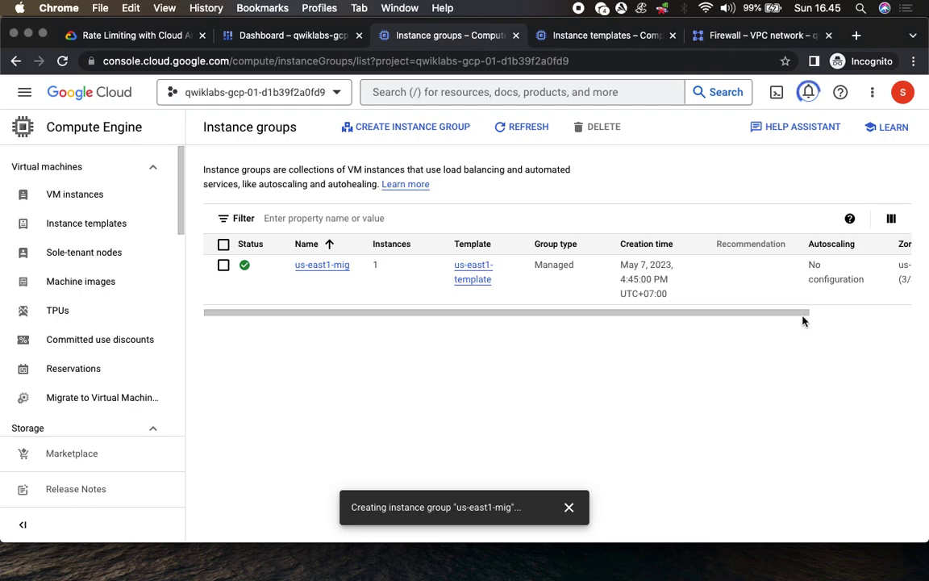
left_click(108, 37)
left_click_drag(313, 189, 432, 191)
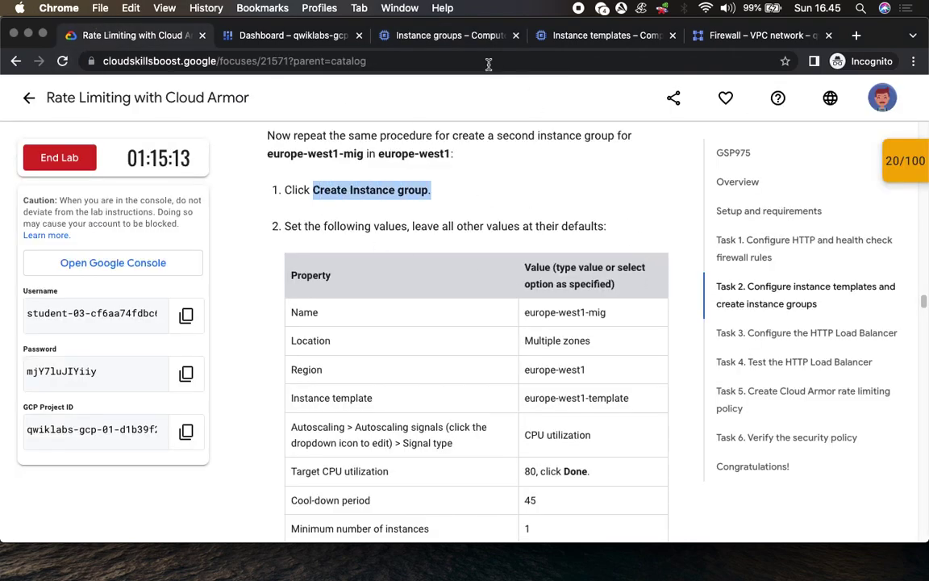
left_click(442, 39)
left_click(404, 131)
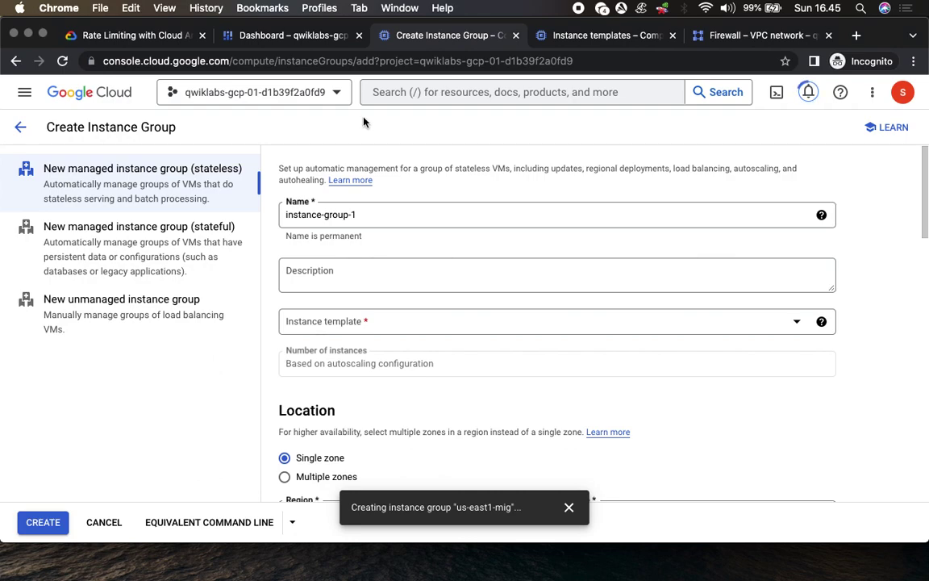
Copy the second group's name from the lab's value table and name the new instance group europe-west1-mig
left_click(144, 36)
left_click_drag(524, 312, 623, 326)
key("super+c")
left_click(442, 35)
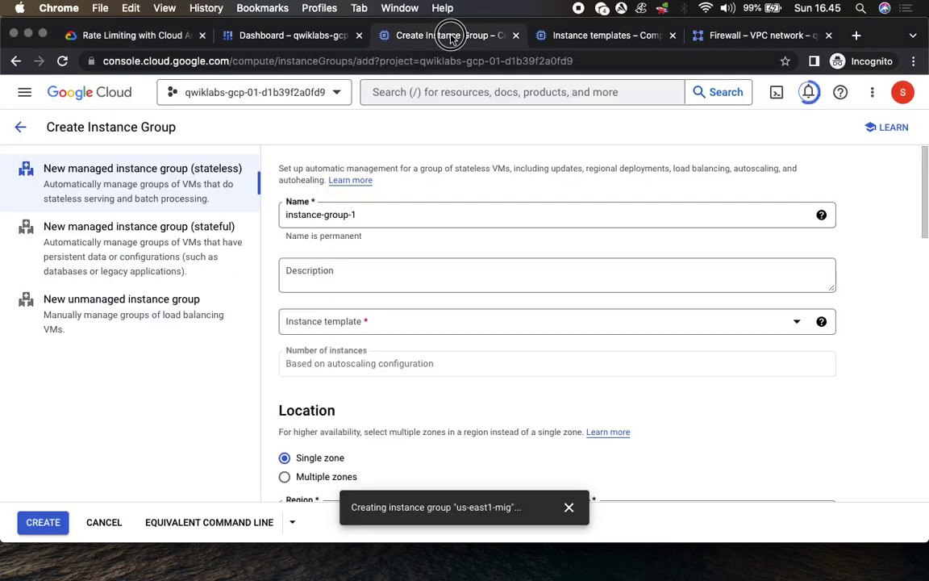
triple_click(395, 214)
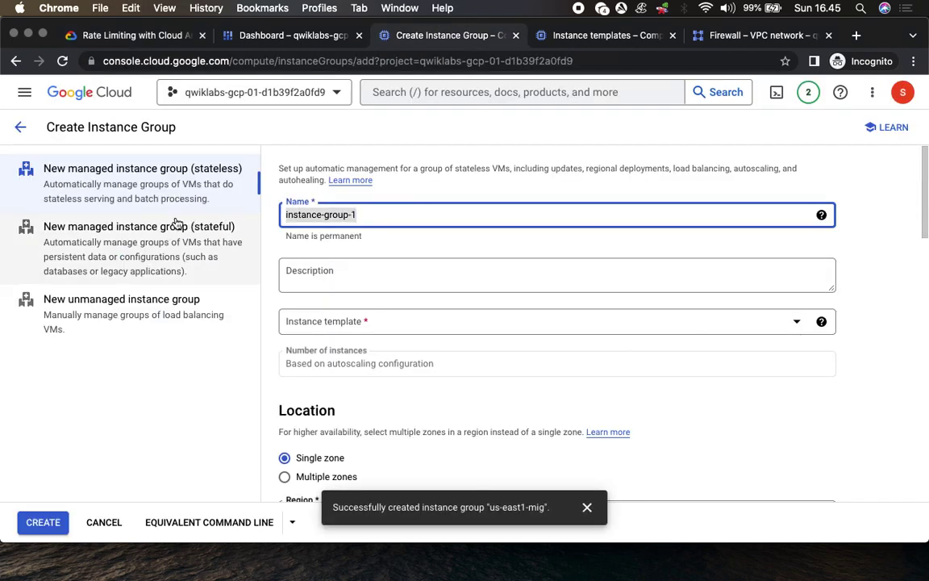
key("super+v")
Recheck the lab's value table and set the new group's location to Multiple zones
scroll(474, 335, "down", 3)
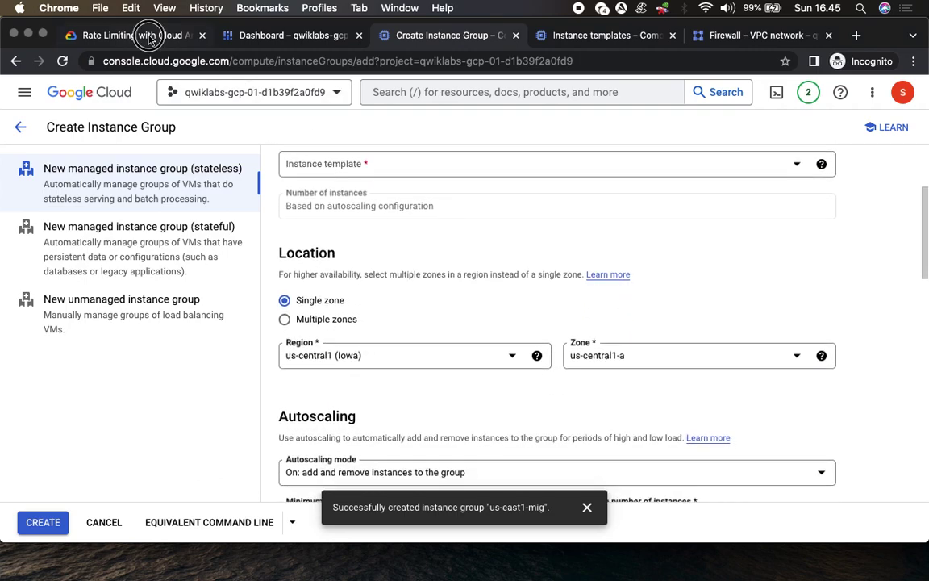
left_click(145, 35)
scroll(528, 371, "down", 5)
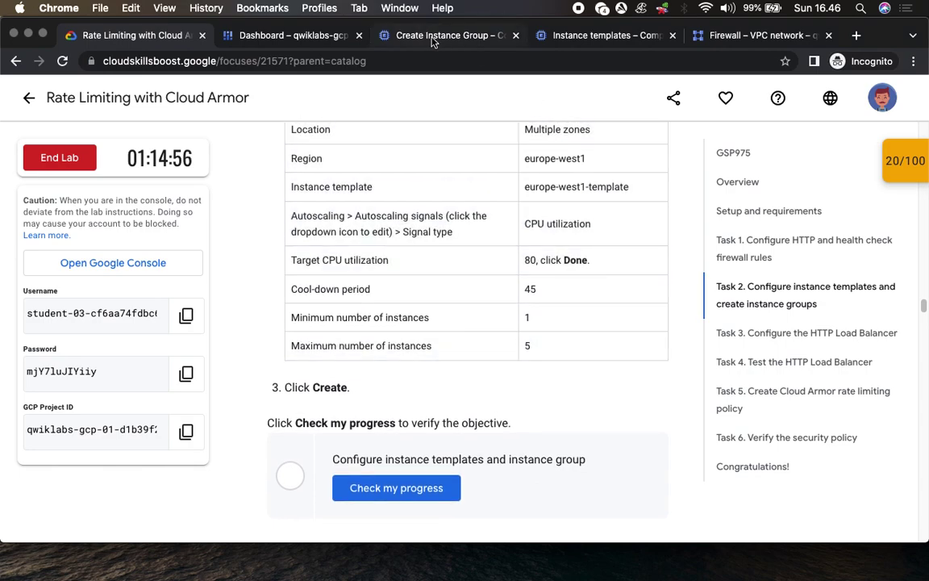
left_click(392, 36)
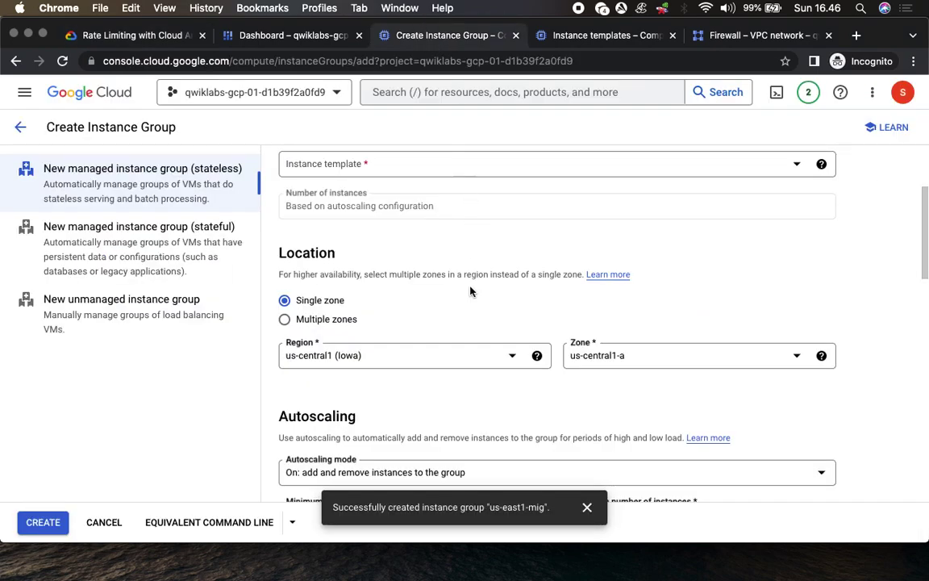
left_click(353, 165)
left_click(845, 264)
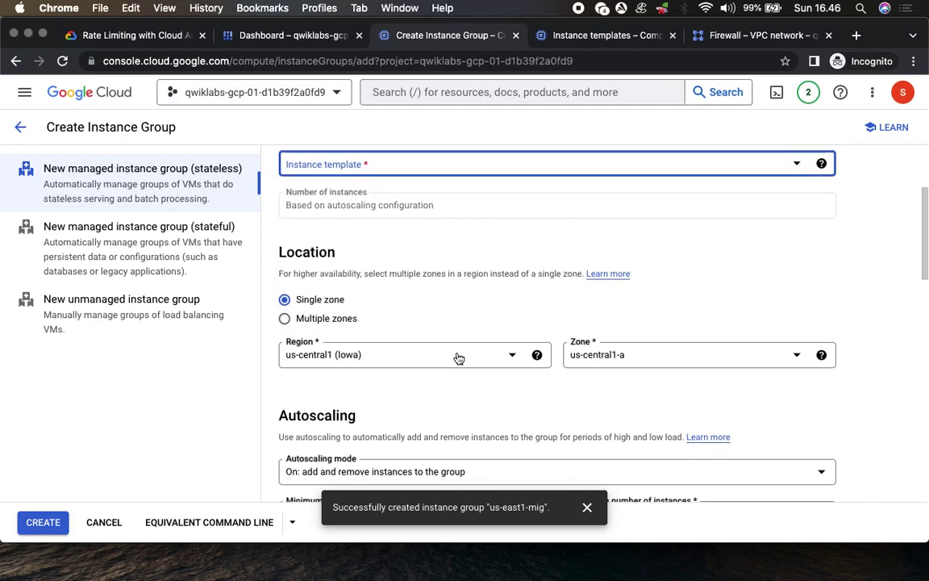
scroll(458, 358, "down", 2)
left_click(333, 261)
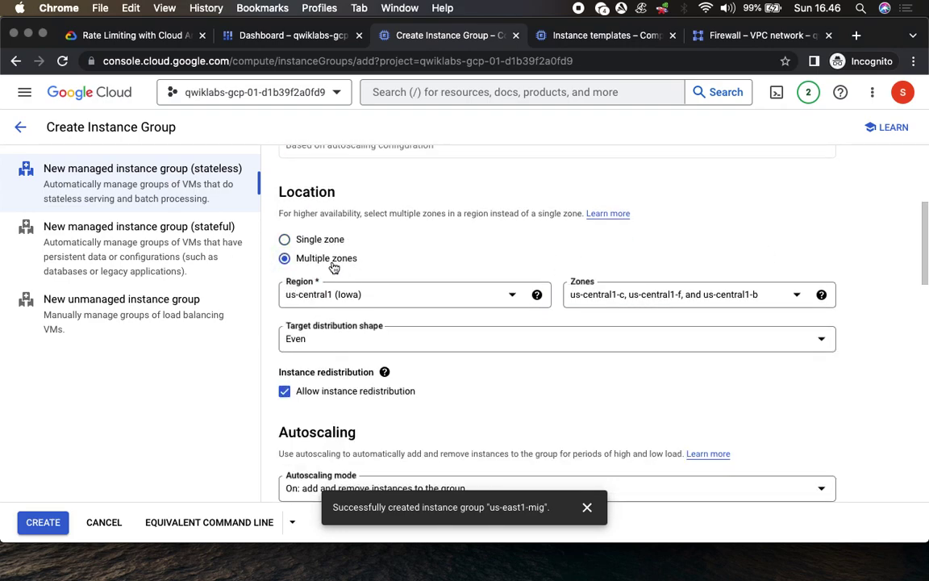
Look up the lab's region value and set the group's region to europe-west1 (Belgium)
left_click(342, 297)
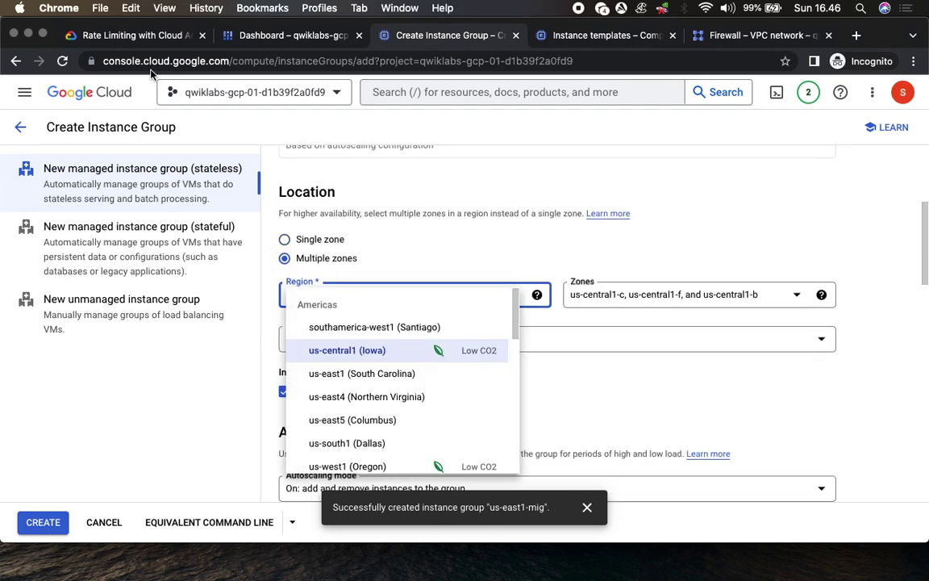
left_click(112, 37)
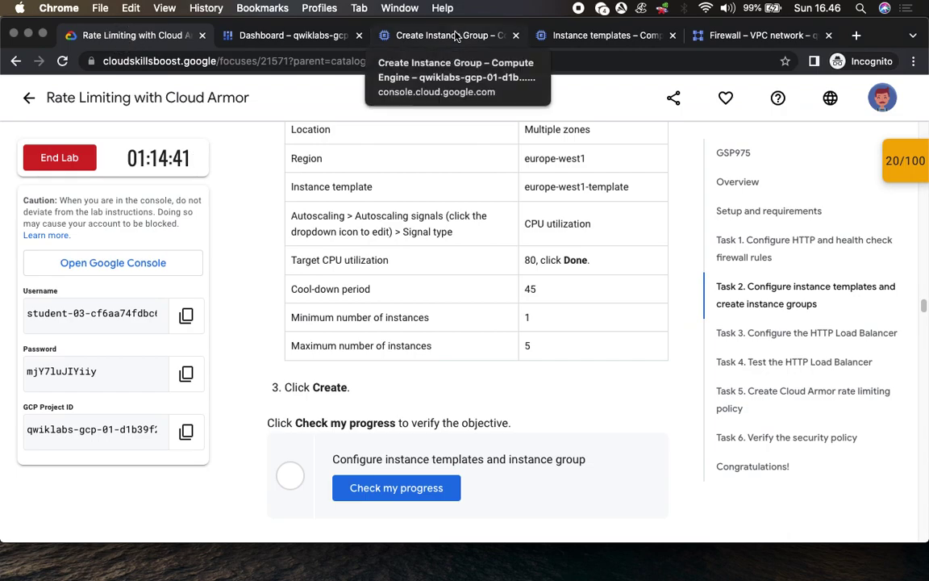
left_click(456, 36)
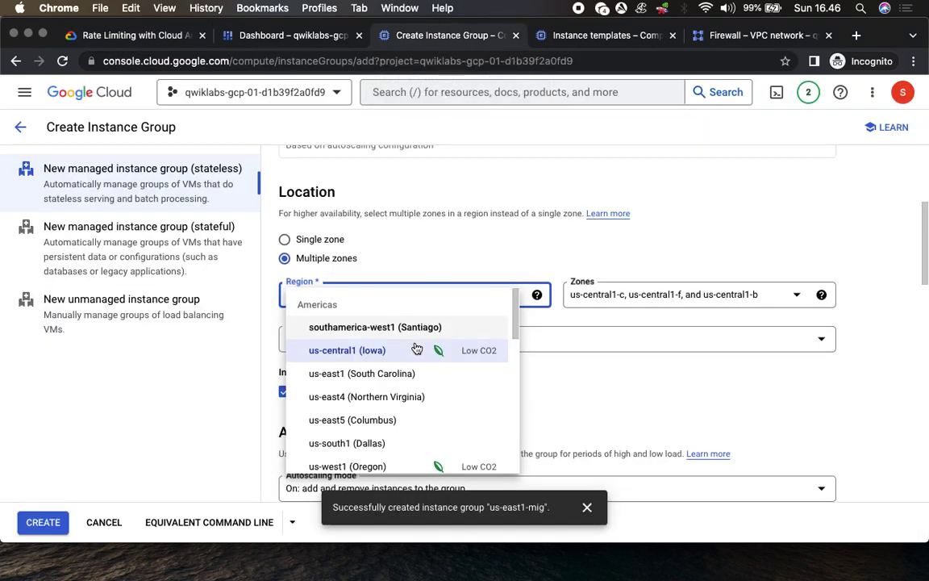
scroll(409, 396, "down", 5)
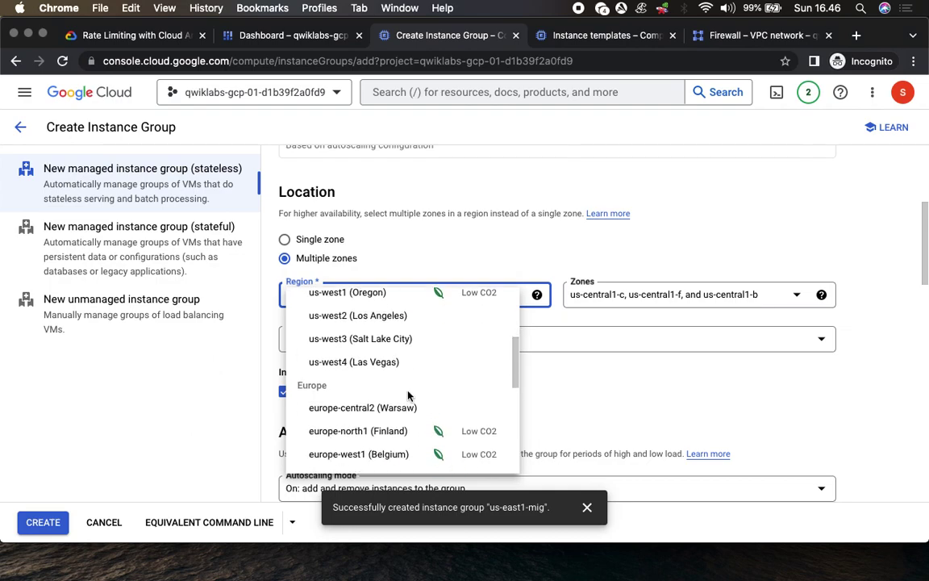
left_click(376, 443)
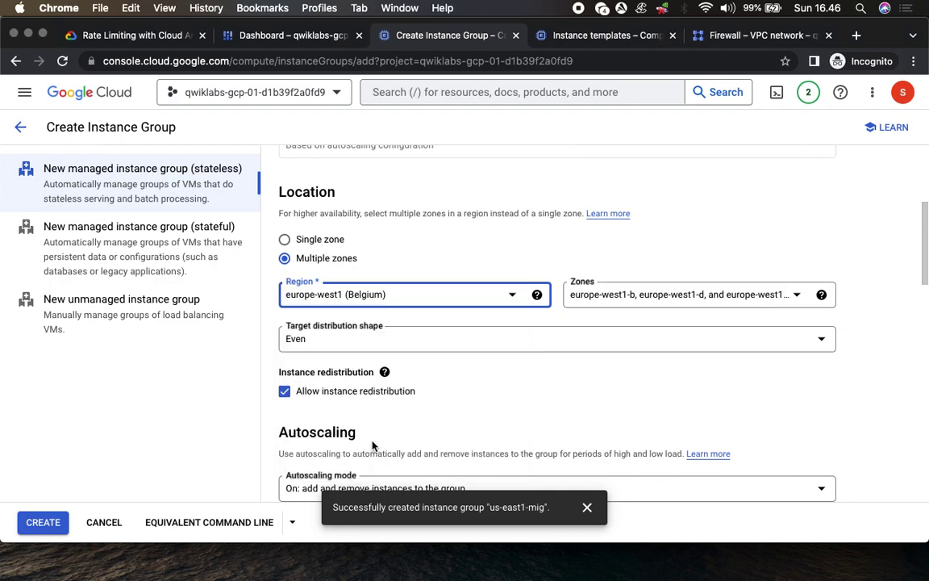
Choose europe-west1-template as the group's instance template
scroll(323, 244, "up", 1)
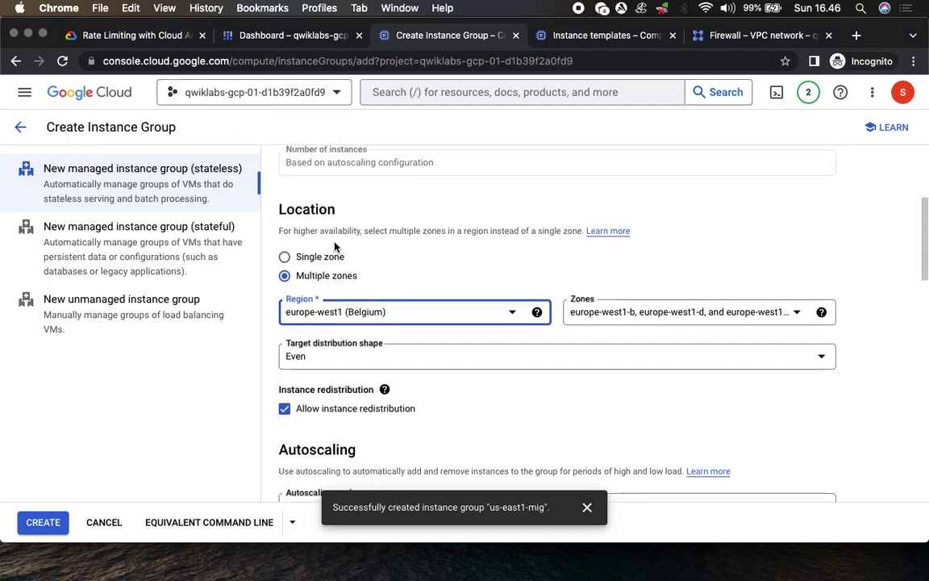
scroll(335, 246, "up", 3)
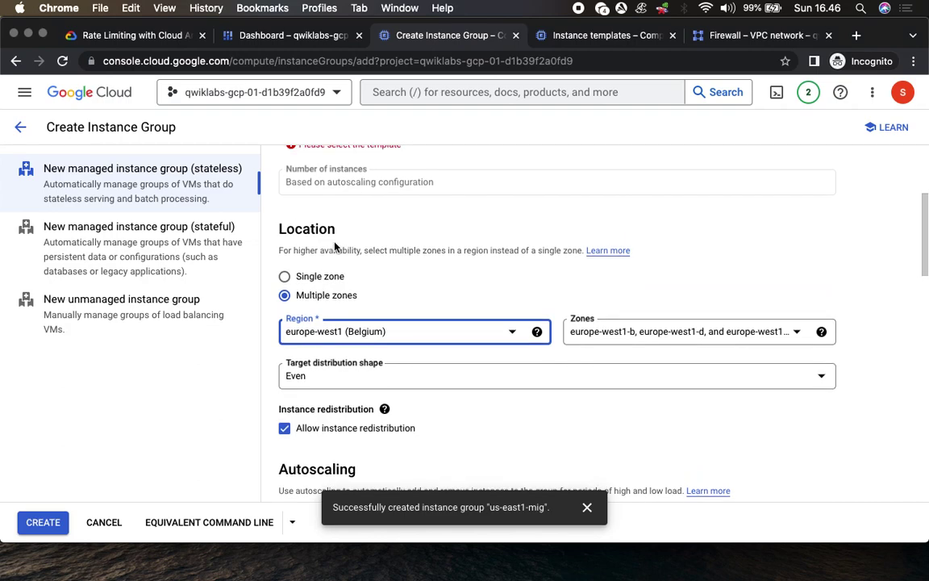
left_click(337, 181)
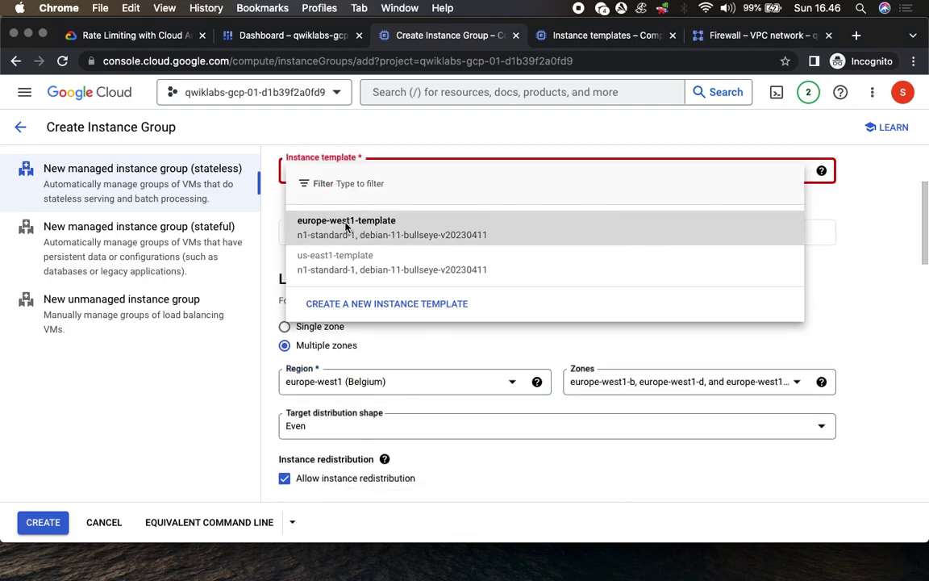
left_click(317, 222)
Look up the lab's autoscaling values and set the CPU utilization signal's target to 80%
left_click(131, 36)
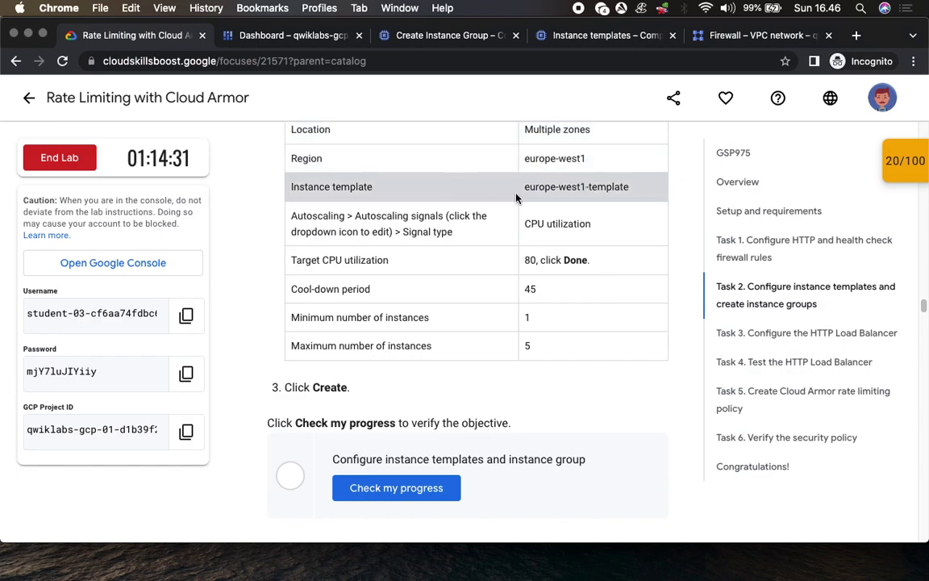
scroll(588, 207, "down", 2)
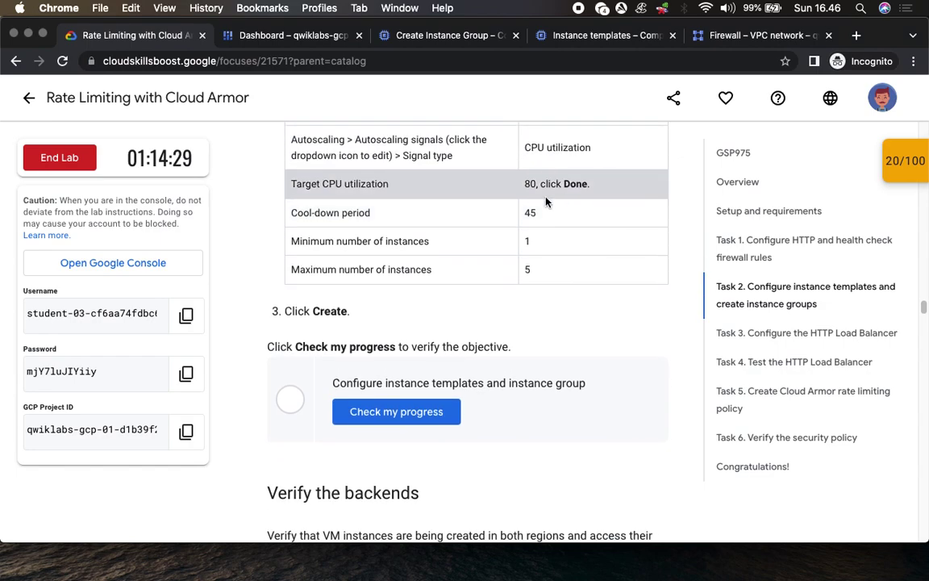
left_click(428, 36)
scroll(520, 265, "down", 1)
scroll(520, 265, "down", 5)
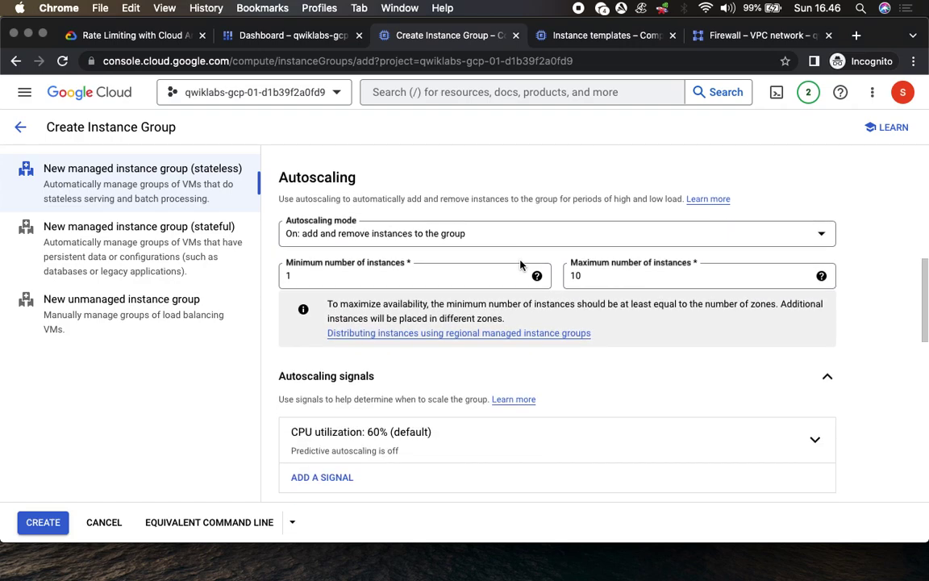
scroll(520, 264, "down", 3)
left_click(404, 270)
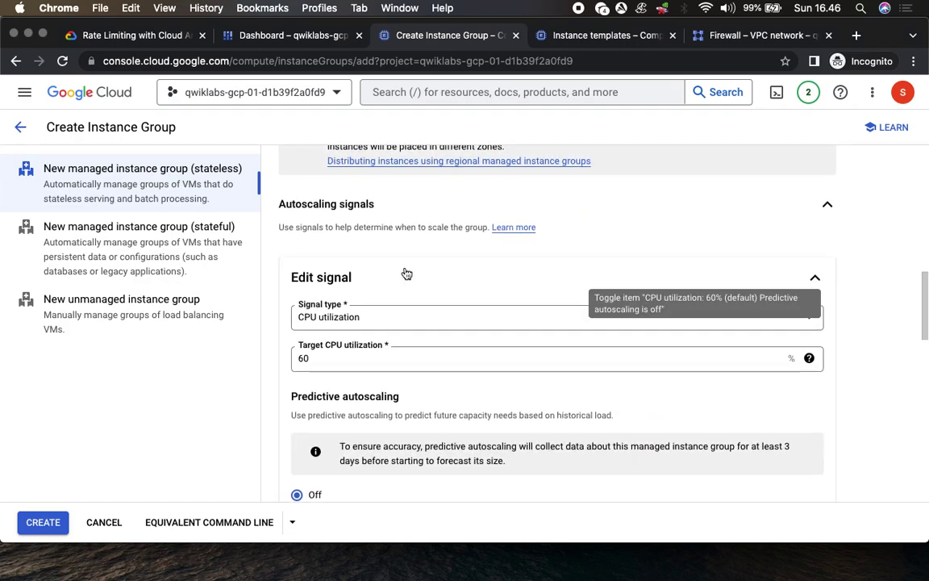
double_click(301, 360)
type("80")
scroll(359, 403, "down", 3)
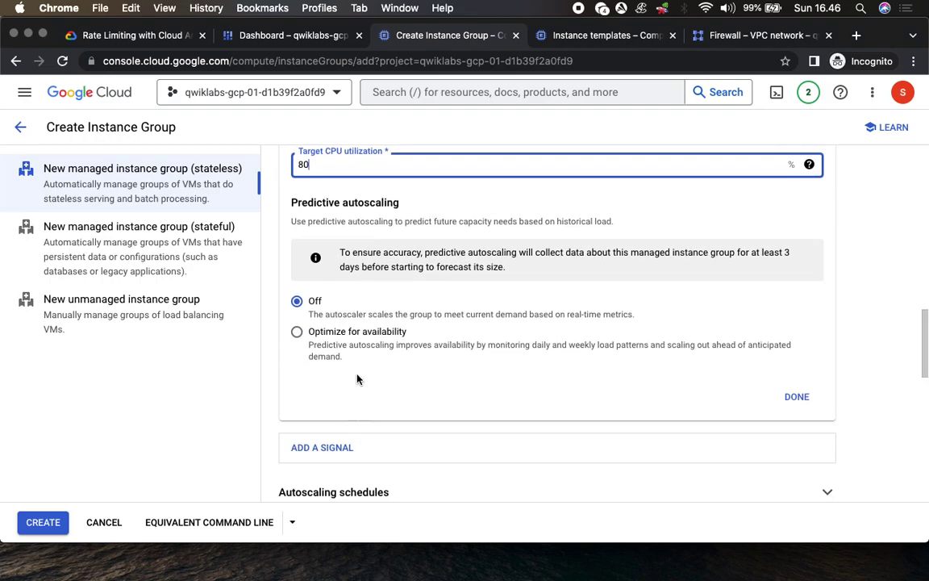
left_click(792, 397)
Look up the lab's cool-down value and set the group's cool down period to 45 seconds
left_click(134, 35)
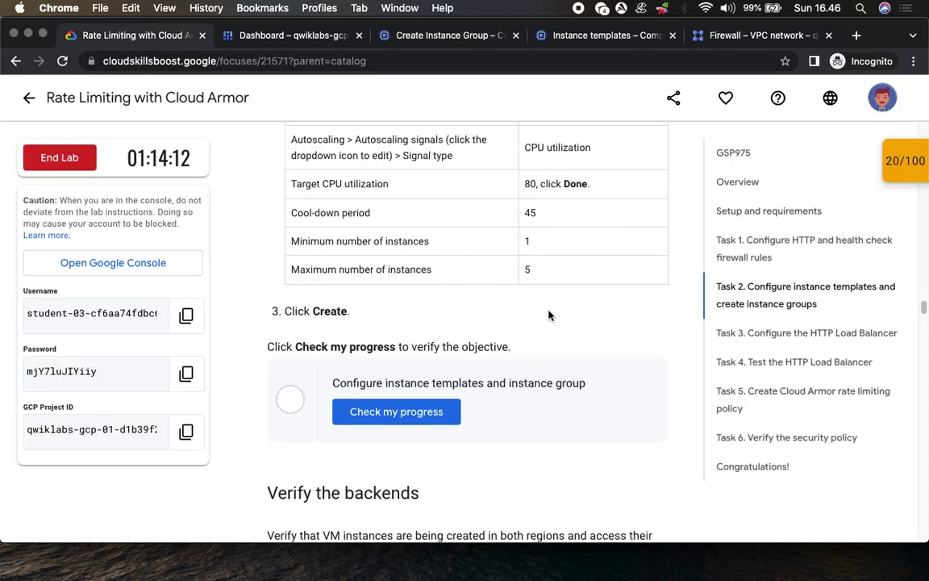
scroll(549, 315, "down", 2)
left_click(413, 35)
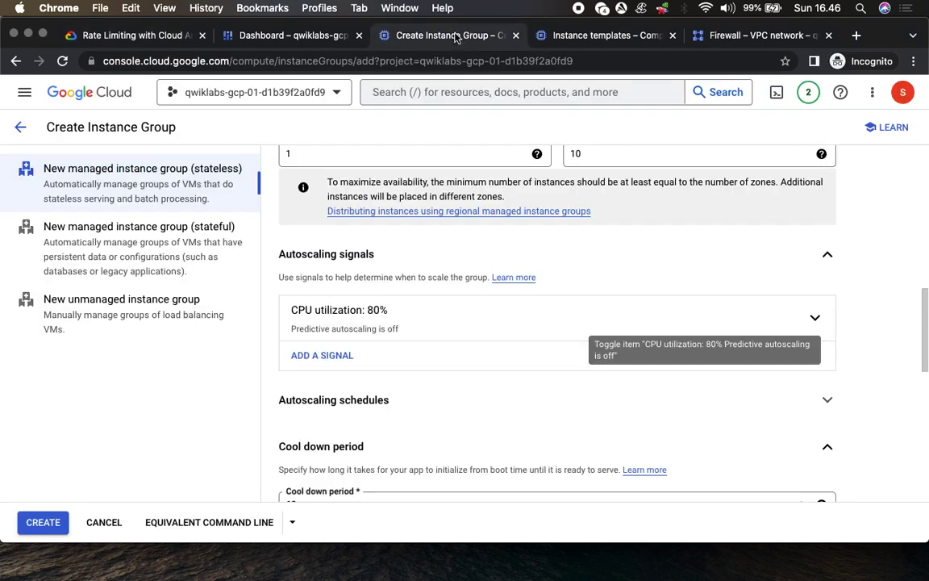
scroll(451, 358, "down", 3)
double_click(327, 266)
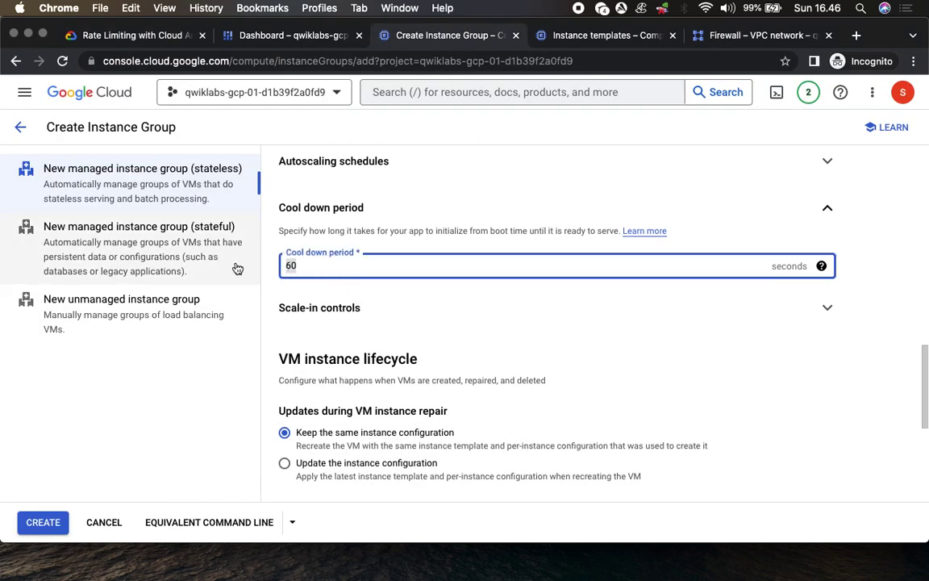
type("45")
Set the maximum number of instances to 5 as the lab specifies and create the europe-west1-mig group
scroll(482, 255, "up", 5)
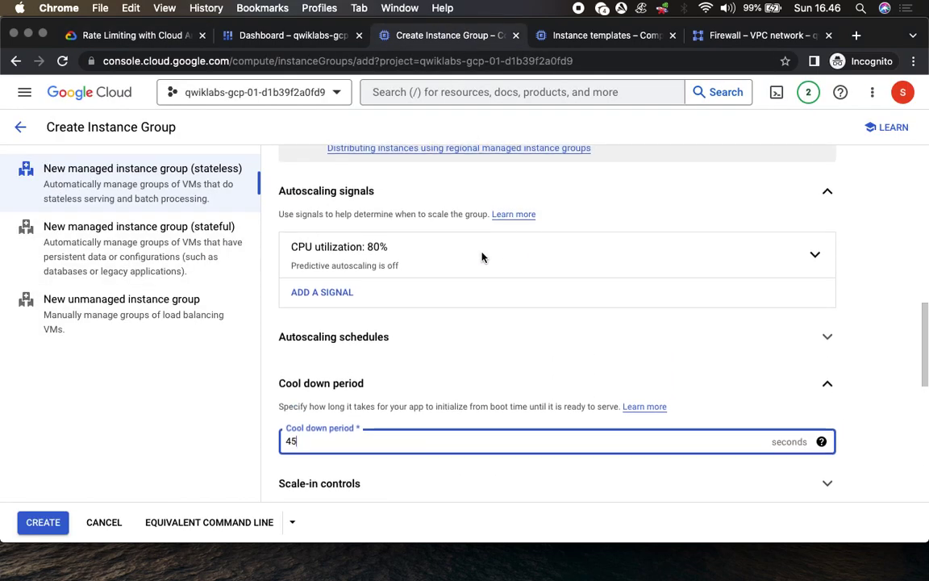
double_click(632, 293)
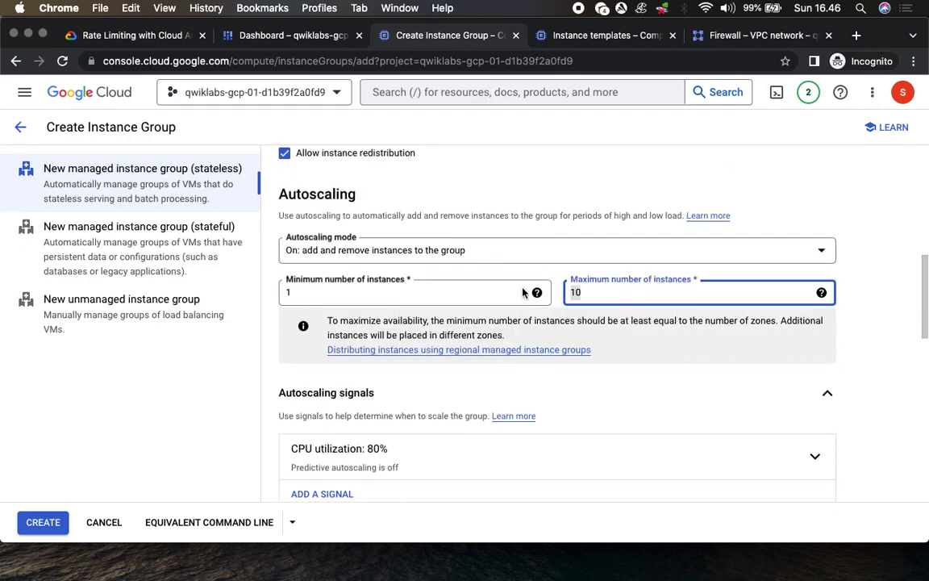
left_click(135, 38)
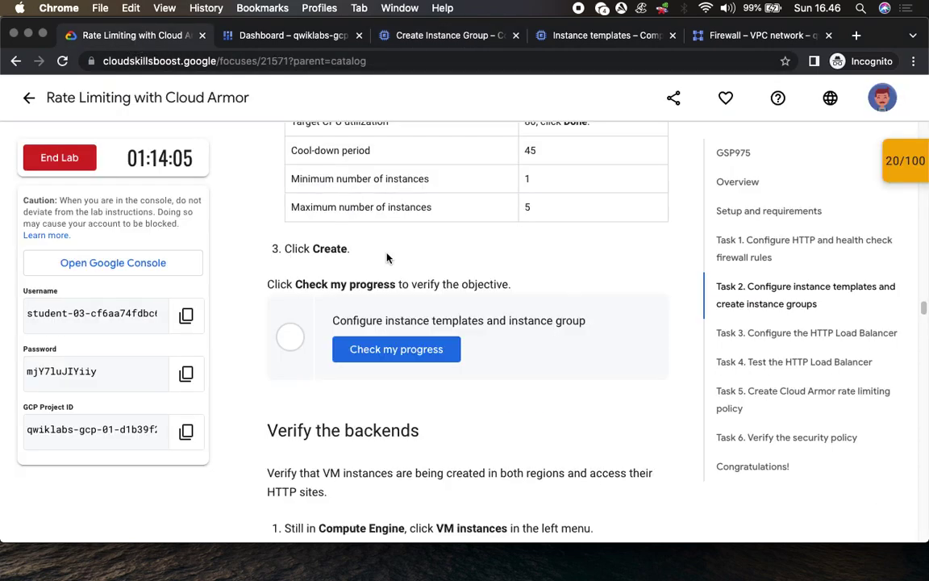
left_click(435, 36)
type("5")
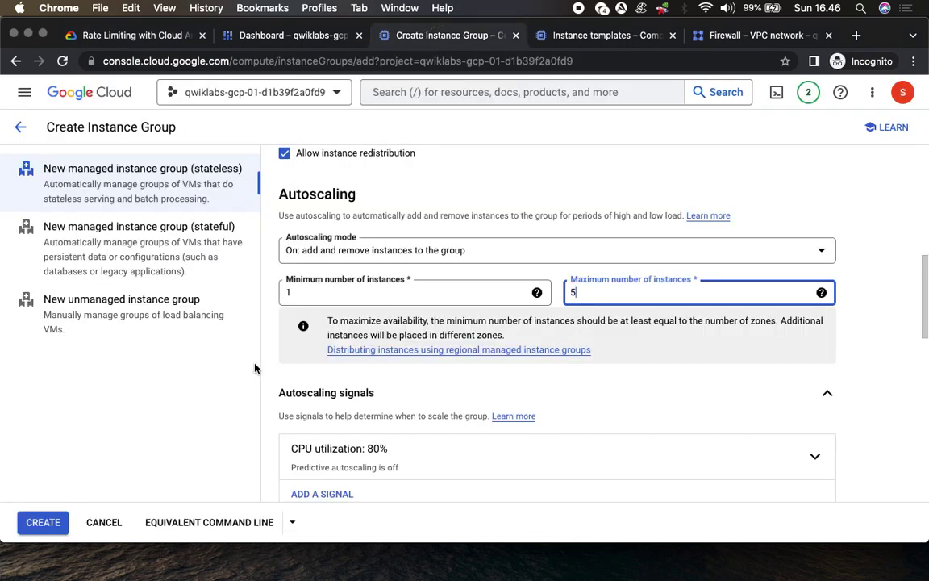
left_click(38, 523)
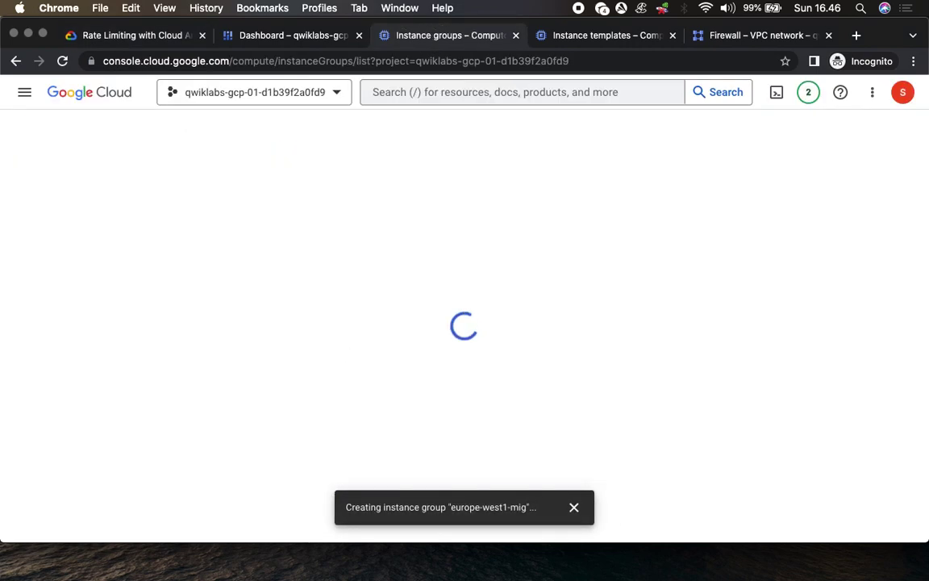
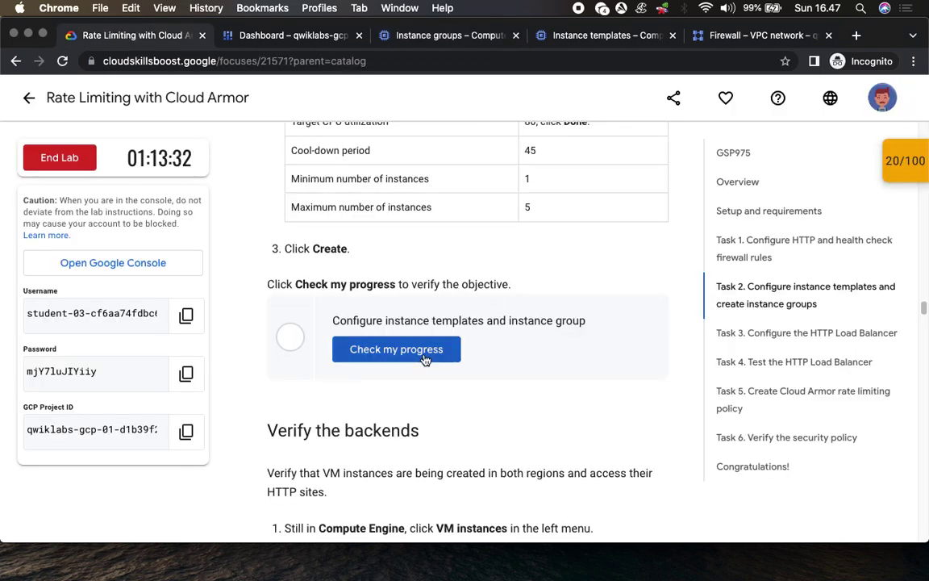
Check the lab progress for configuring instance templates and instance groups, and recheck that objective in the checkpoints list
left_click(388, 349)
scroll(612, 388, "down", 3)
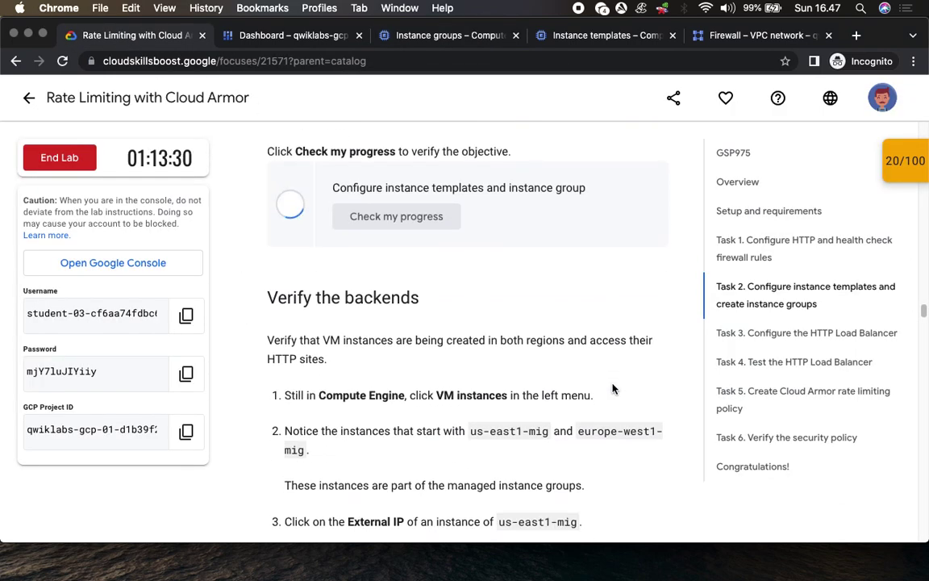
left_click(904, 158)
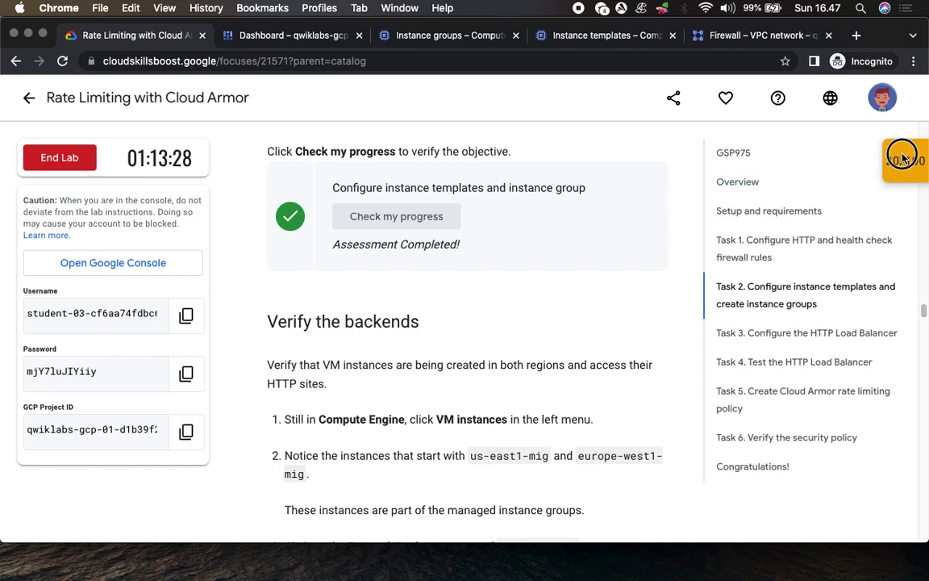
left_click(767, 266)
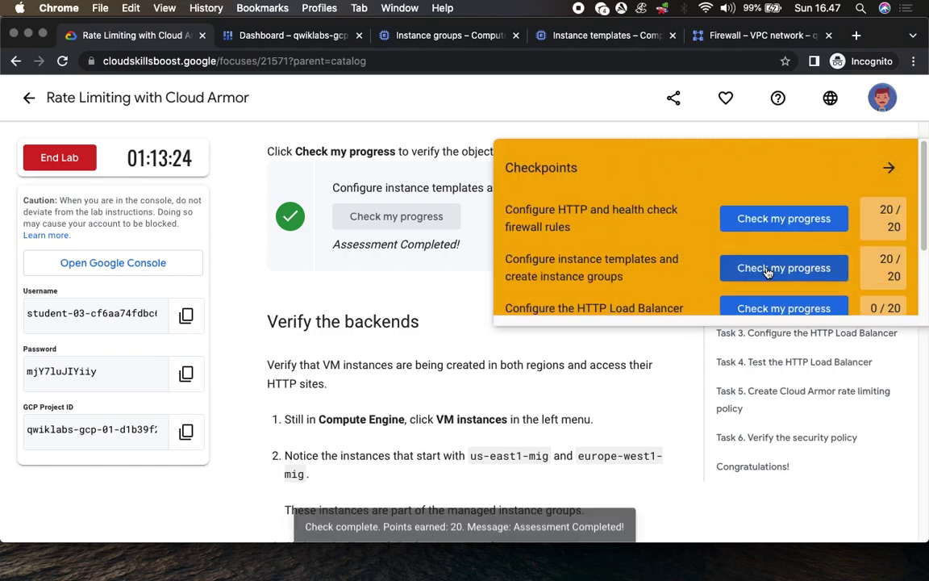
left_click(889, 161)
Read the lab's Verify the backends instructions and open the project's VM instances list
scroll(517, 271, "down", 5)
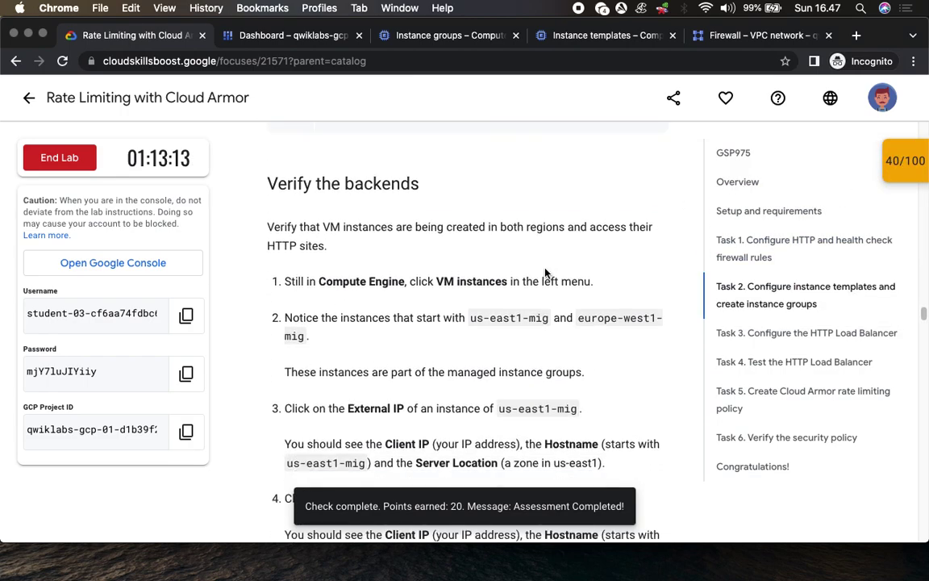
scroll(512, 274, "down", 1)
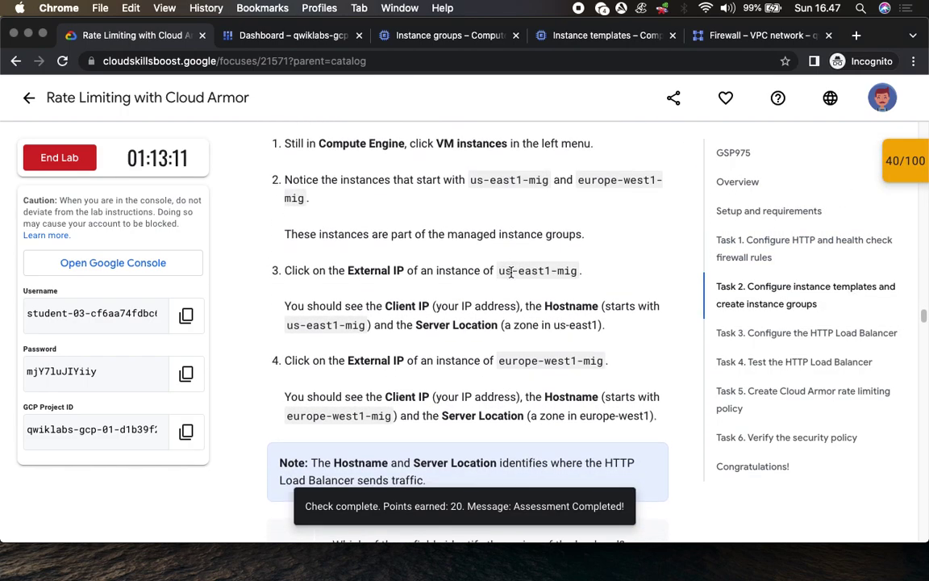
left_click(461, 36)
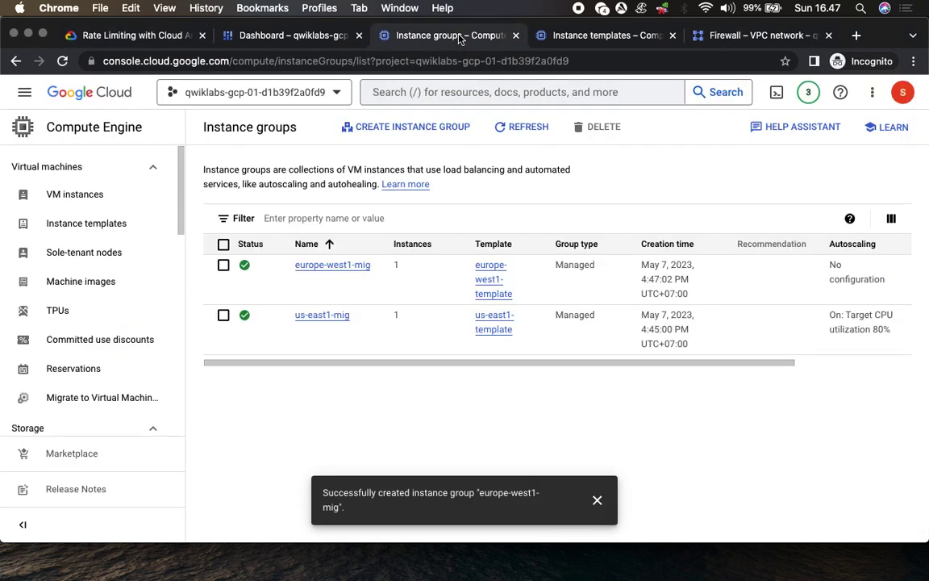
left_click(74, 194)
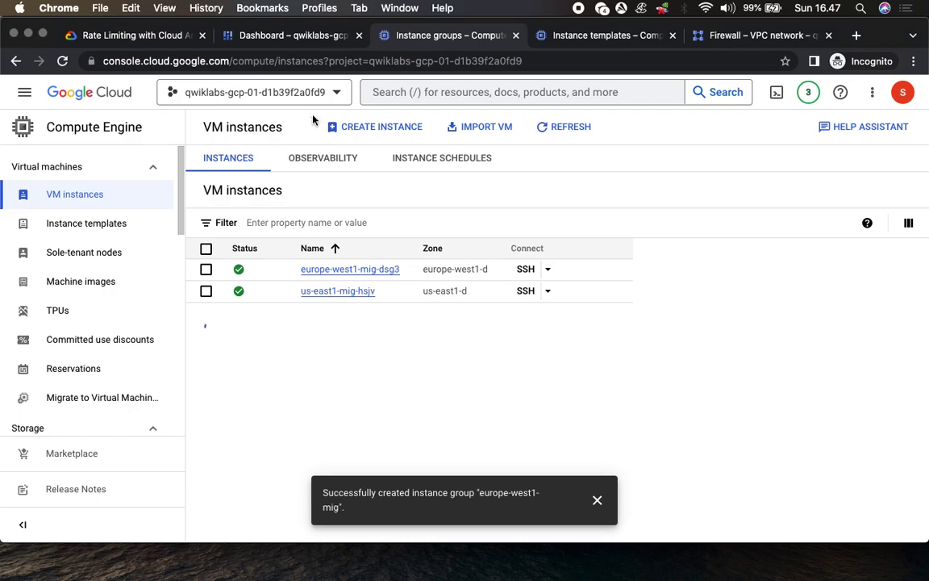
Compare the lab's External IP instructions for us-east1-mig and europe-west1-mig with the VM instances list
left_click(120, 33)
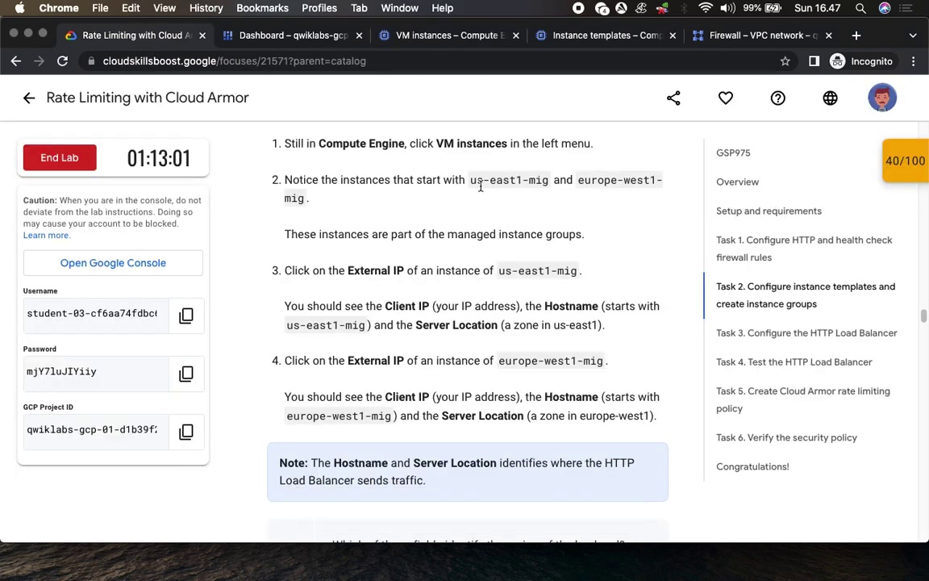
left_click(418, 35)
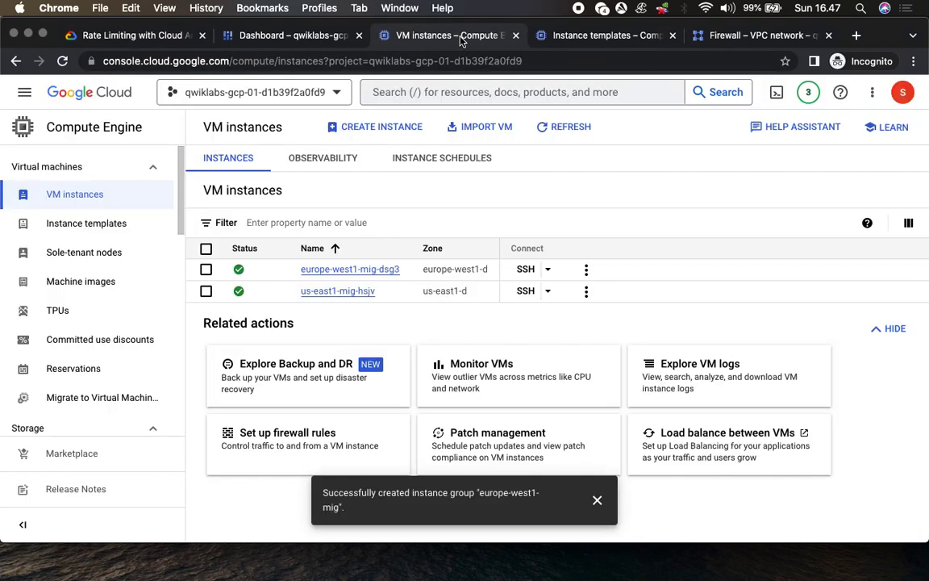
left_click(133, 36)
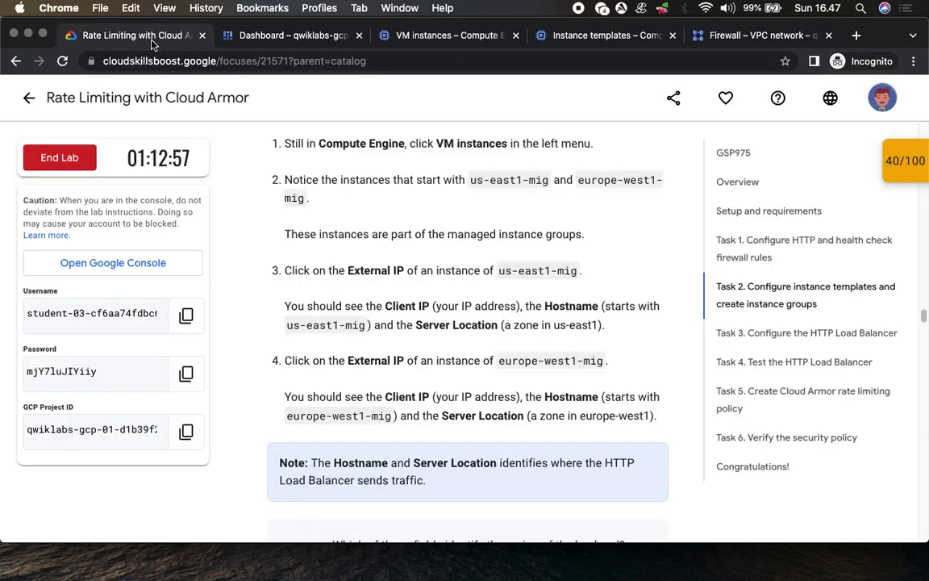
scroll(476, 258, "down", 3)
scroll(476, 258, "down", 1)
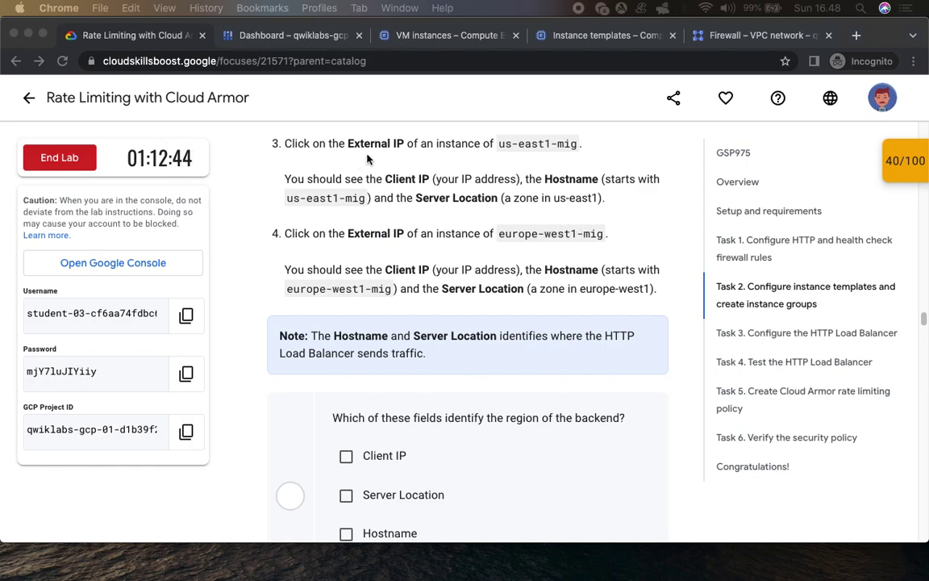
left_click(446, 36)
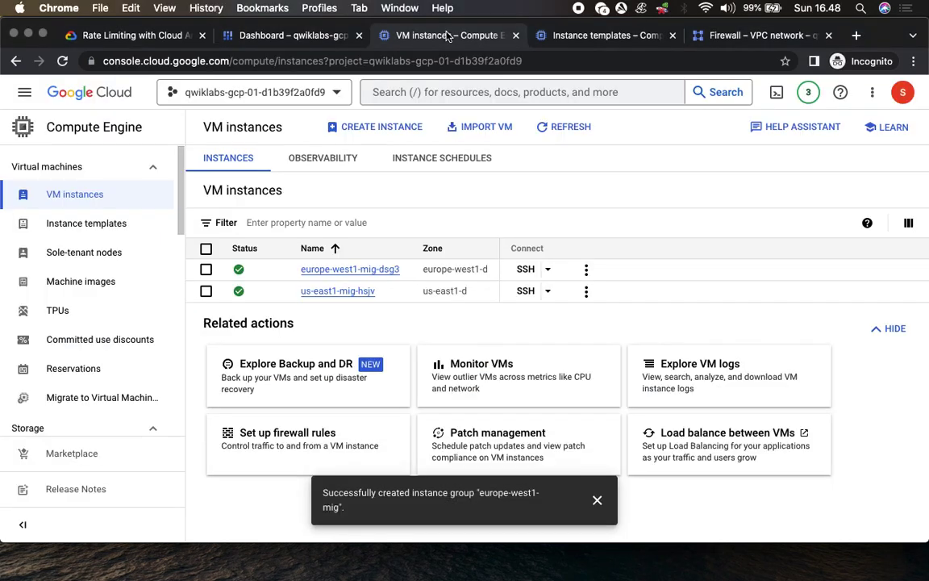
left_click(182, 35)
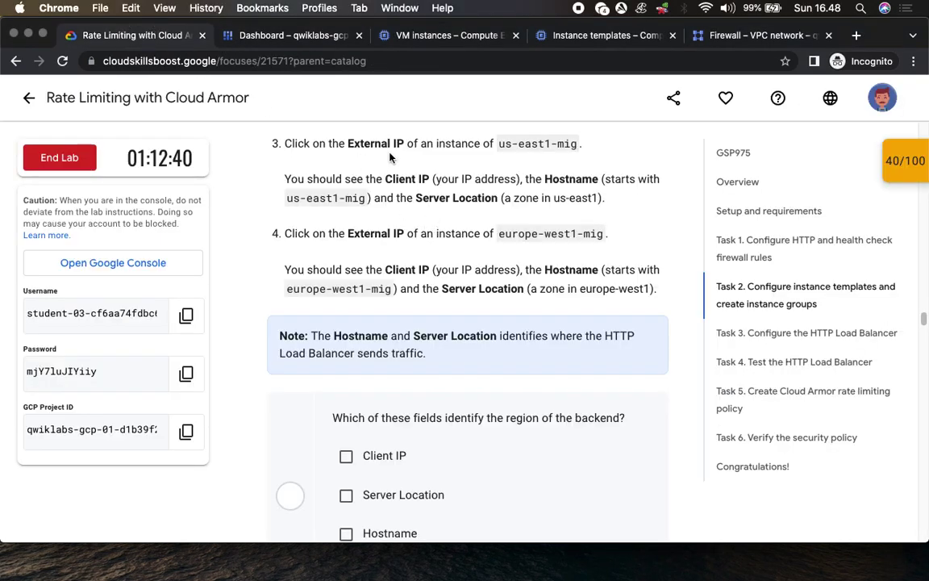
left_click(465, 36)
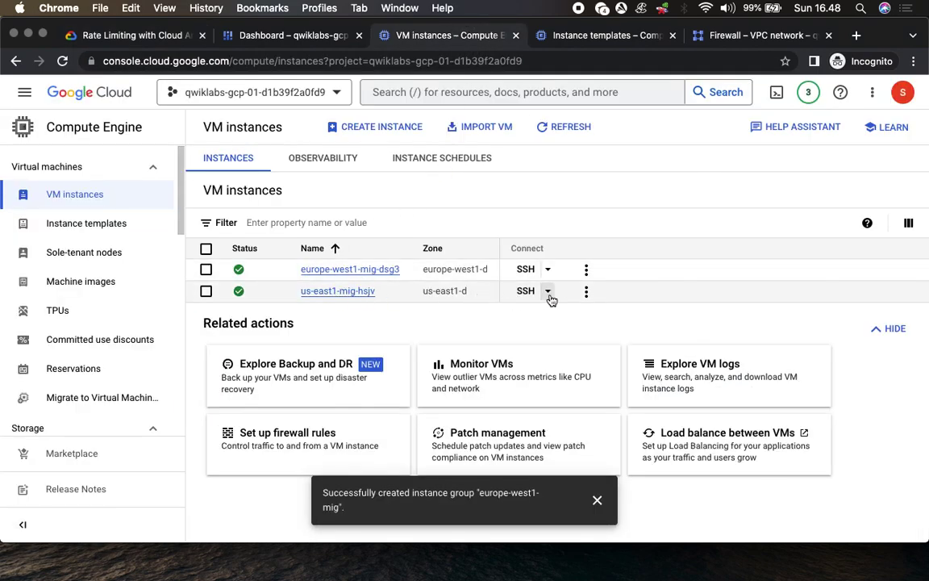
Open the details page of the us-east1-mig VM instance
left_click(587, 293)
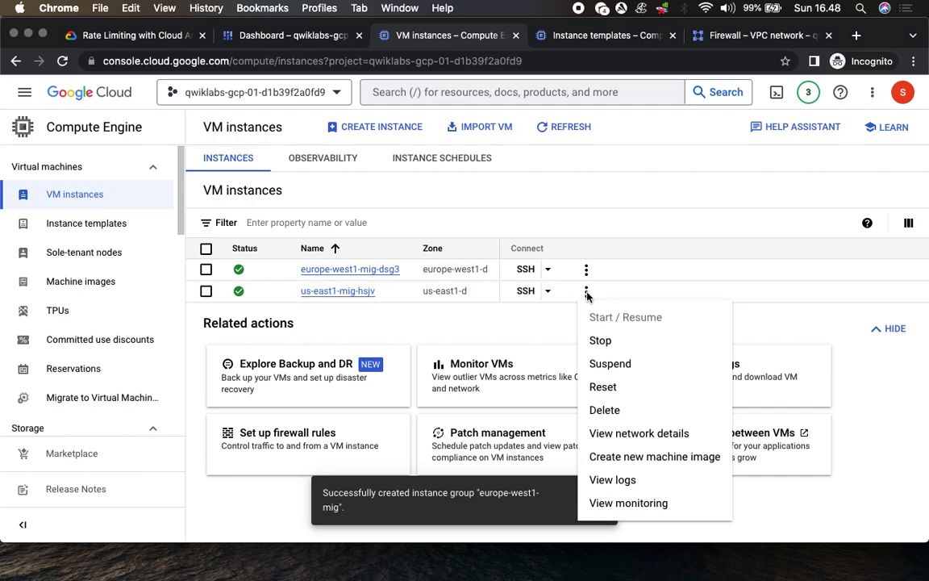
left_click(323, 293)
left_click(335, 294)
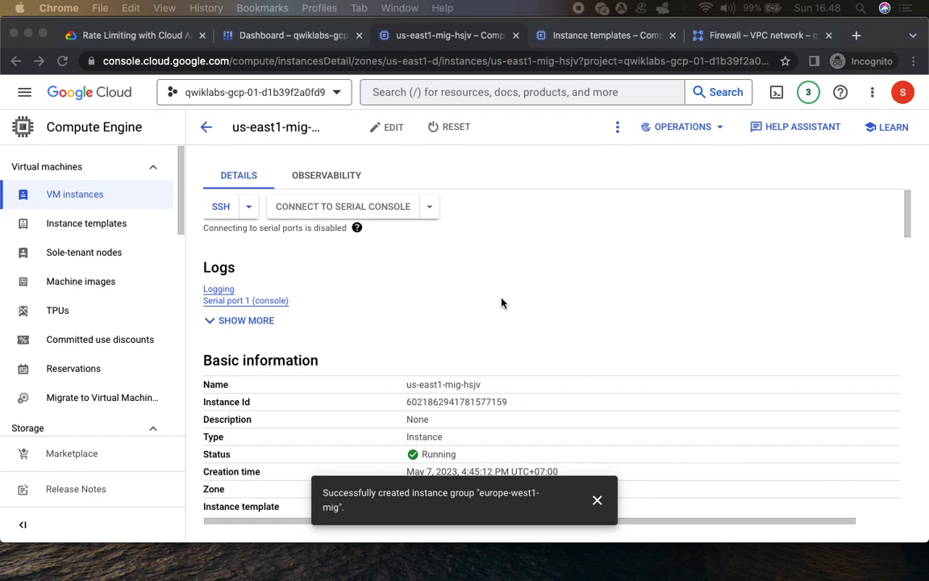
Find the network interfaces in the us-east1-mig instance's details and copy the external IP address
left_click(597, 502)
scroll(539, 338, "down", 3)
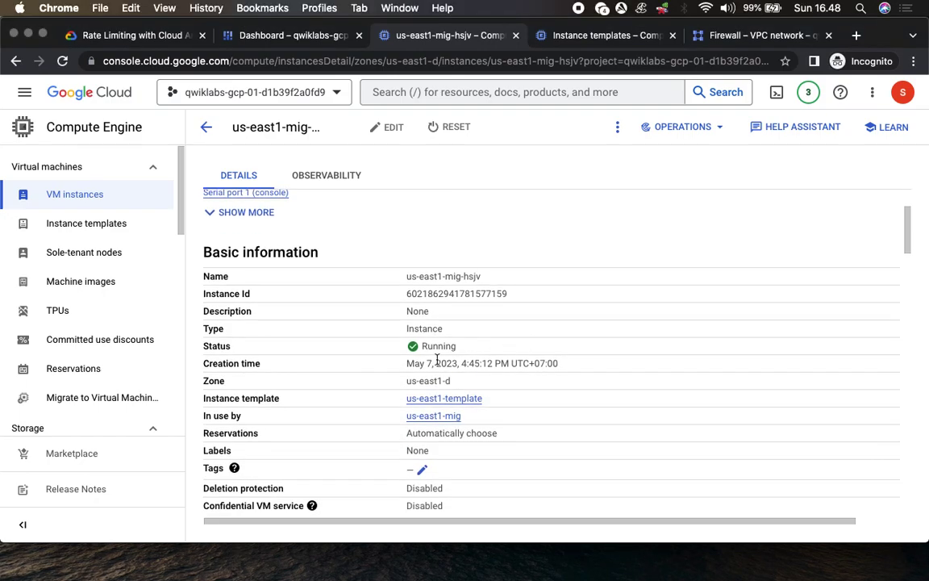
scroll(314, 457, "down", 7)
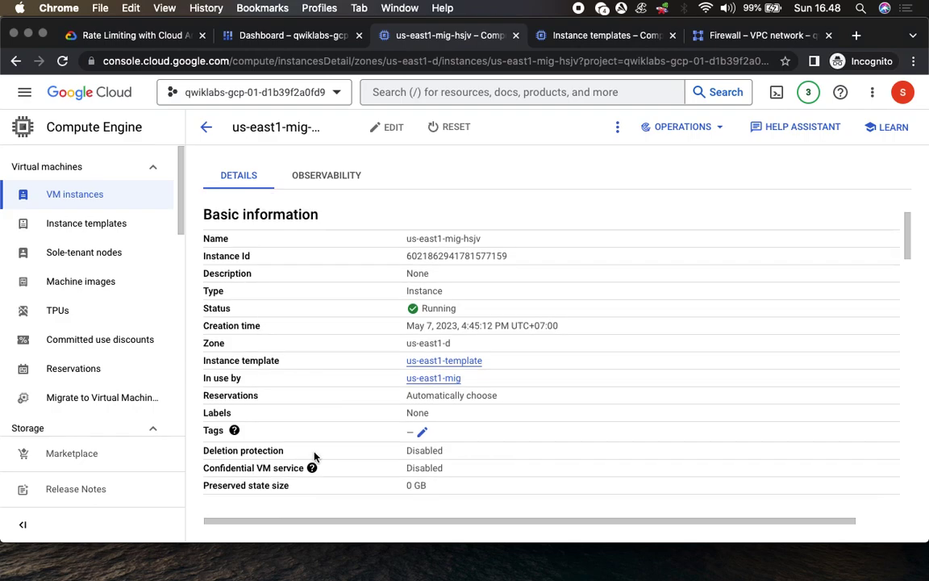
scroll(314, 458, "down", 6)
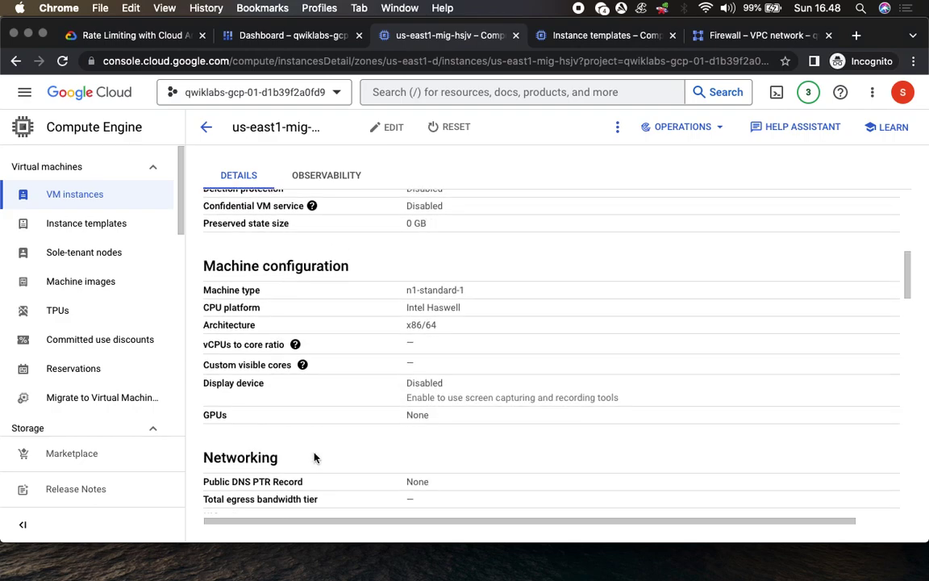
scroll(314, 458, "down", 4)
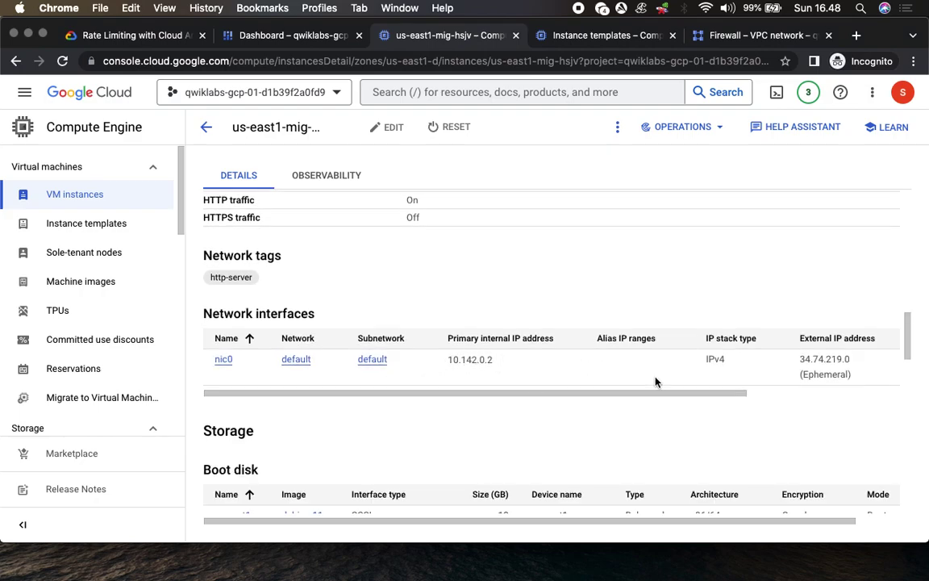
mouse_move(815, 365)
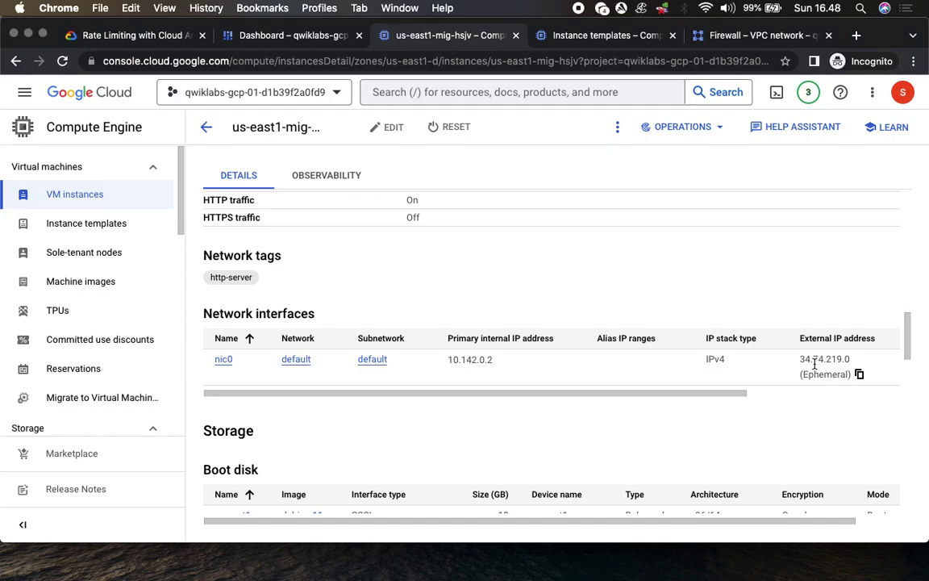
left_click(859, 373)
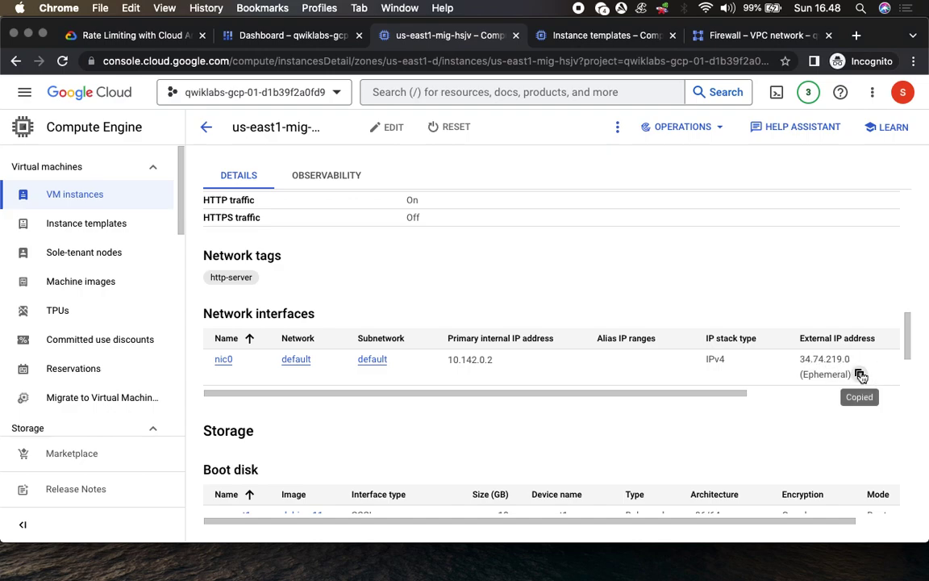
Answer the lab's question on which fields identify the backend's region with Server Location and Hostname, and submit it
left_click(133, 36)
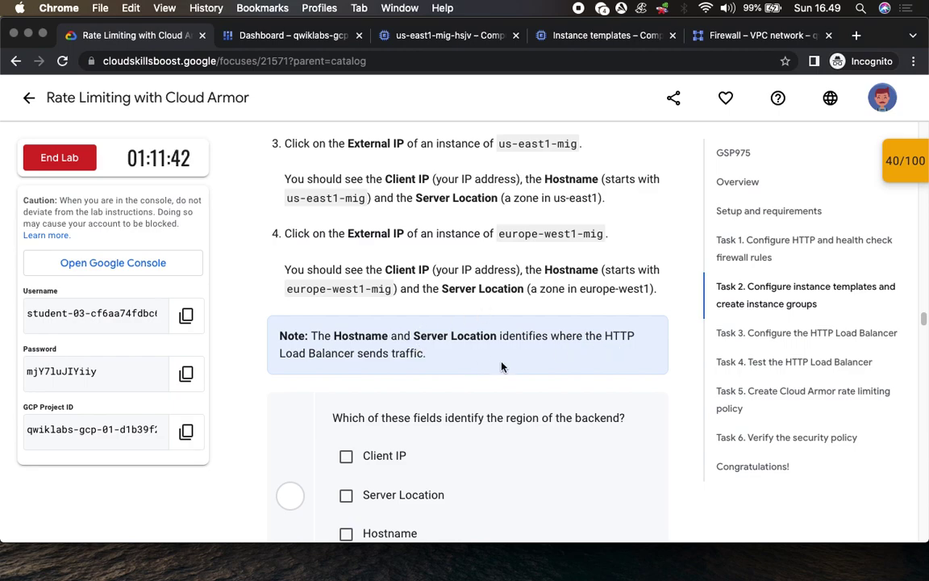
scroll(501, 367, "down", 3)
left_click(412, 35)
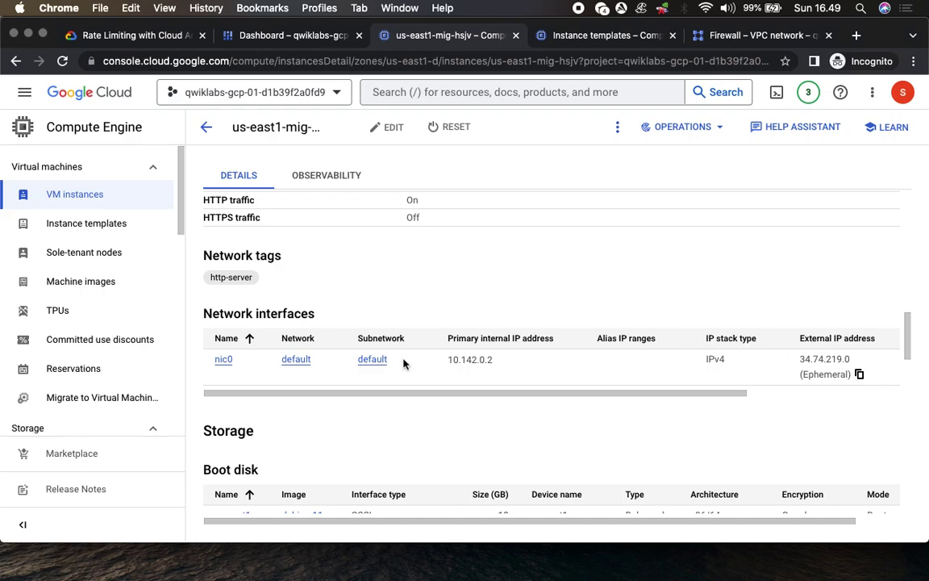
left_click(143, 35)
left_click(346, 268)
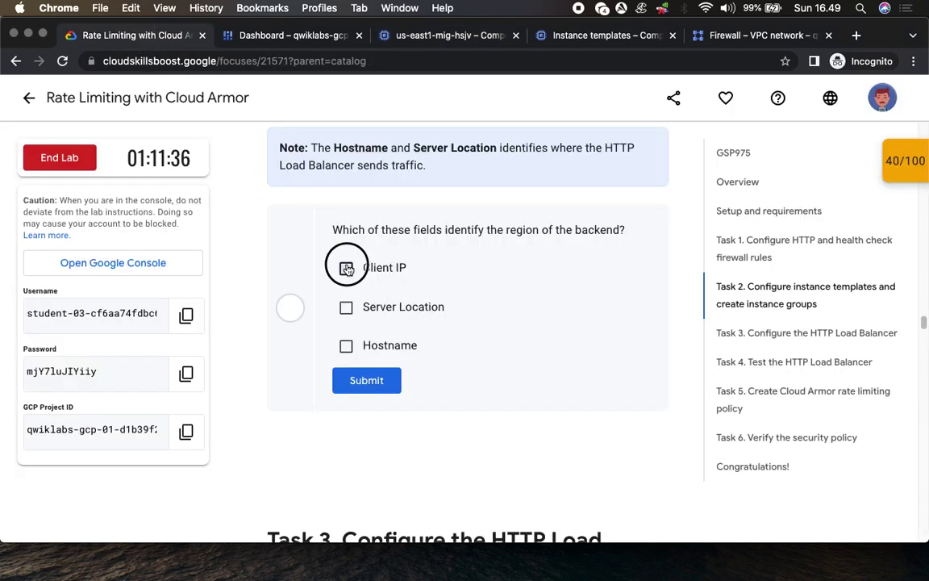
left_click(346, 307)
left_click(346, 345)
left_click(364, 383)
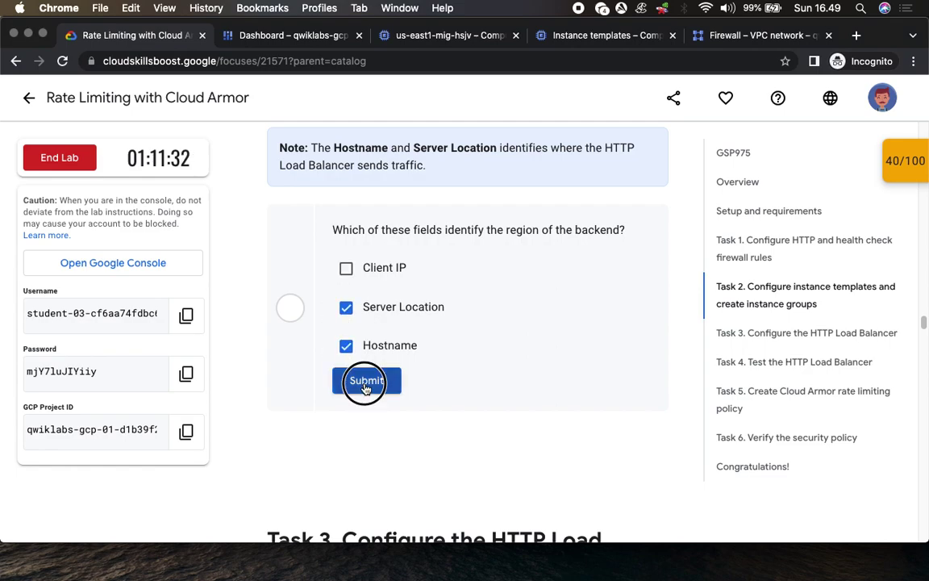
Read the lab's Task 3 overview, network diagram and Start the configuration instructions for the HTTP Load Balancer
scroll(438, 436, "down", 5)
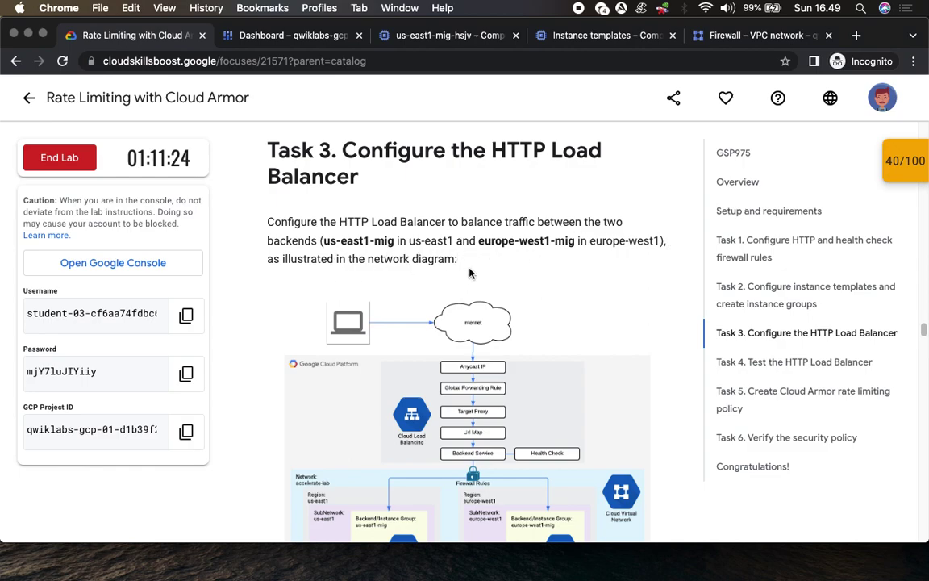
scroll(470, 273, "down", 3)
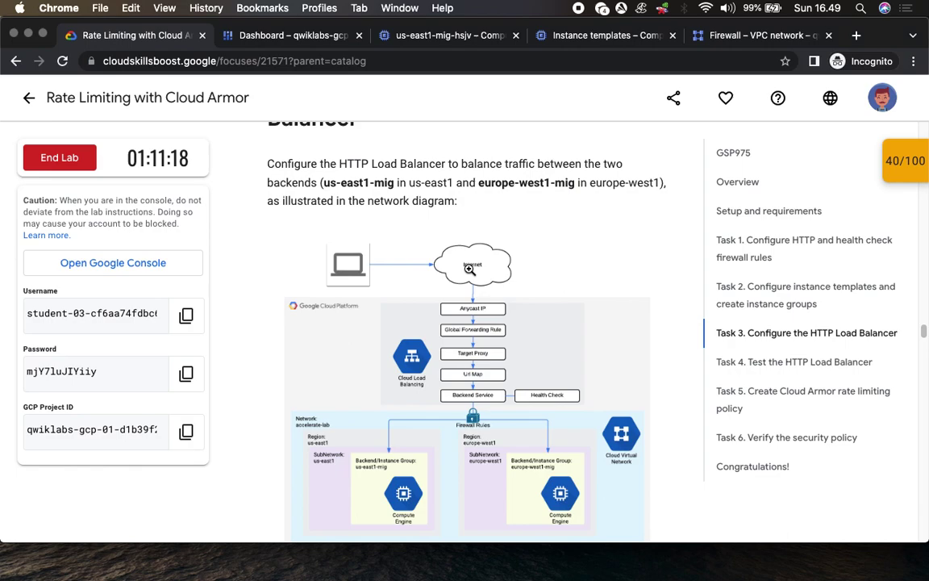
scroll(367, 245, "down", 5)
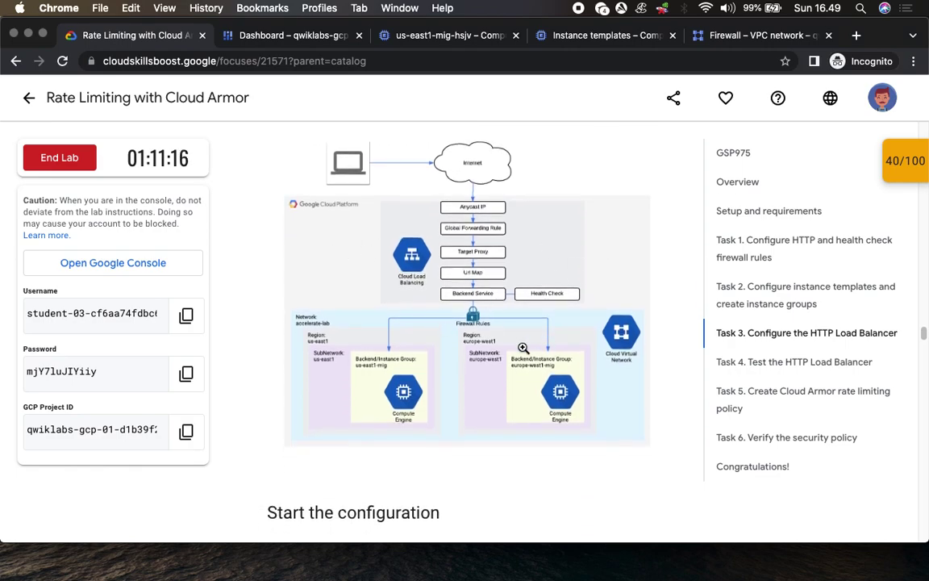
scroll(432, 454, "down", 18)
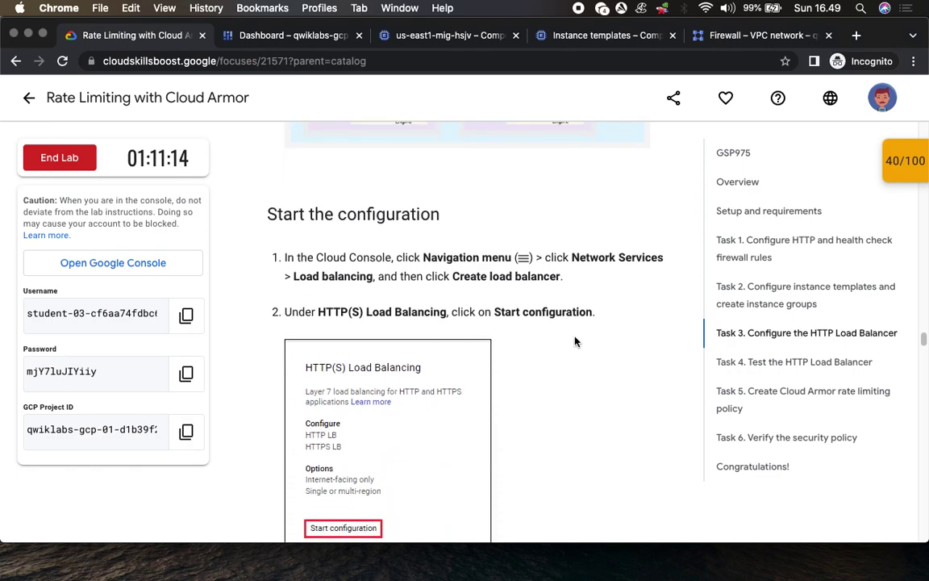
scroll(575, 341, "down", 1)
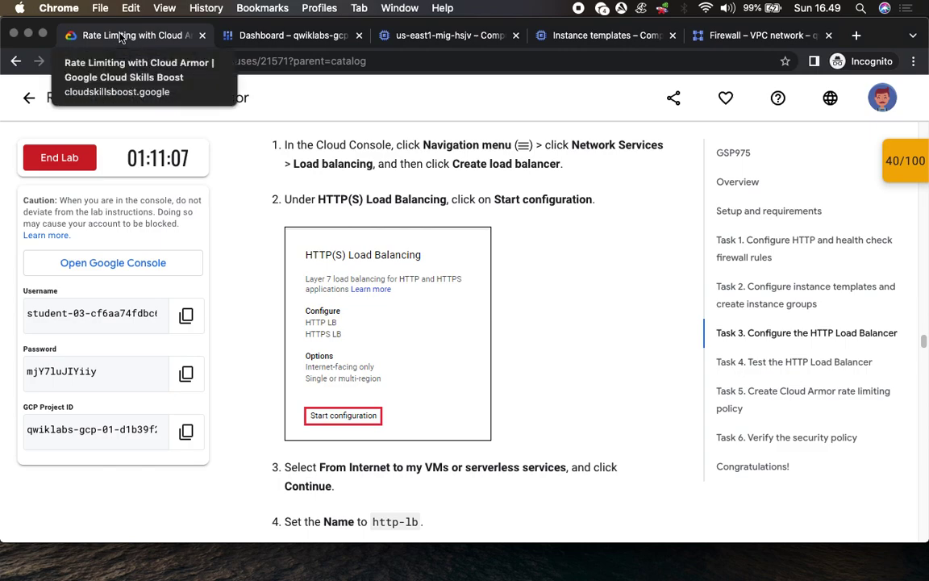
From the Google Cloud console dashboard, open the Network services Load balancing page in a new browser tab
left_click(274, 35)
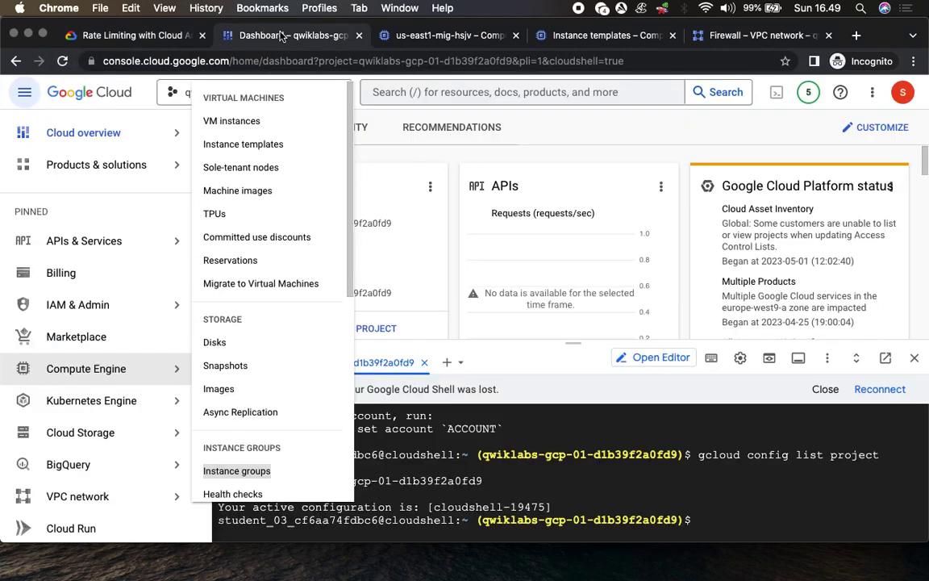
scroll(108, 439, "down", 3)
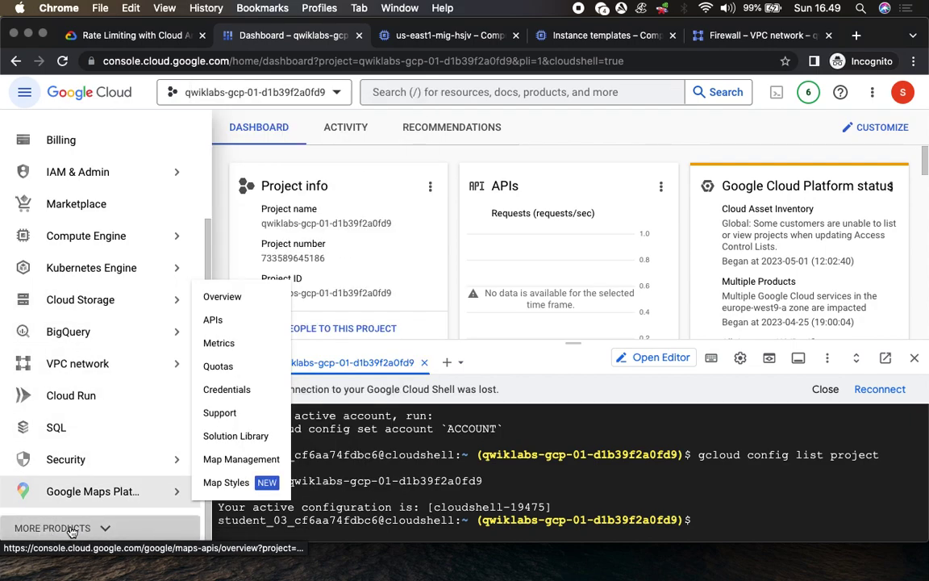
left_click(71, 530)
scroll(129, 352, "down", 3)
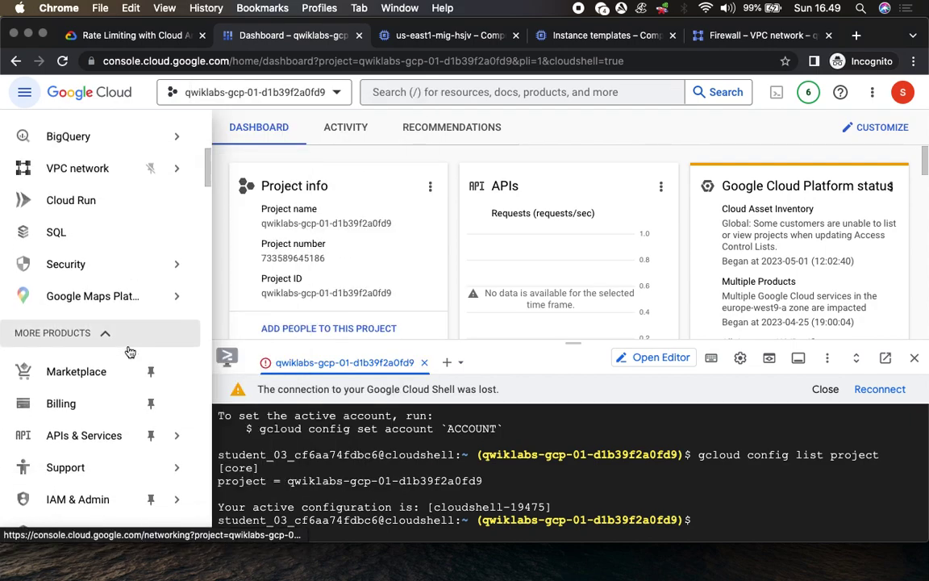
scroll(129, 353, "down", 10)
scroll(129, 353, "down", 10)
scroll(129, 353, "down", 5)
mouse_move(125, 335)
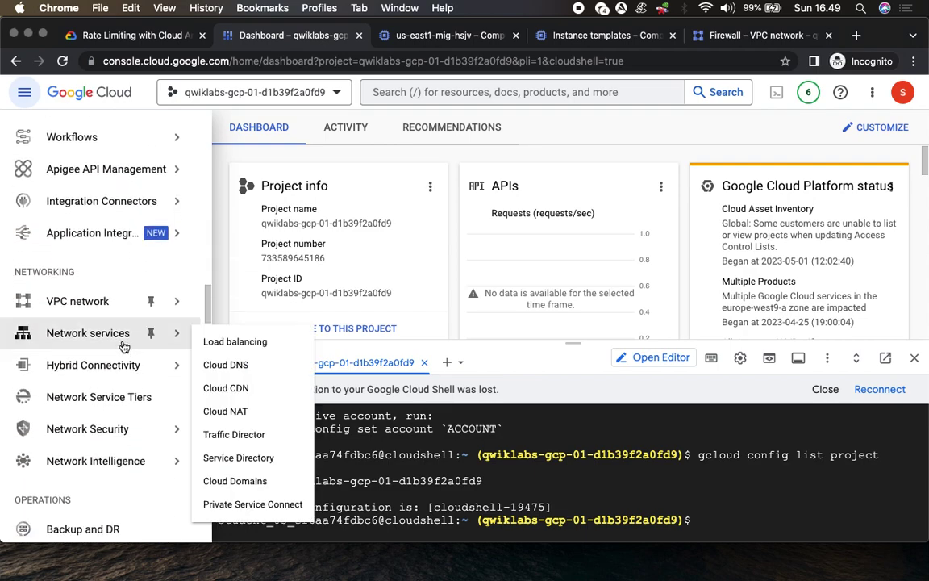
right_click(231, 347)
left_click(305, 347)
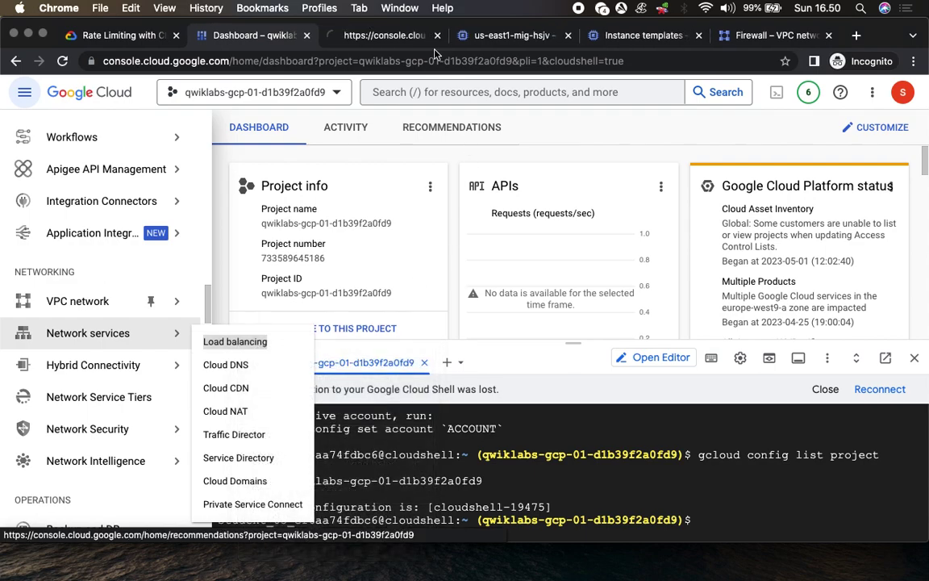
left_click(376, 36)
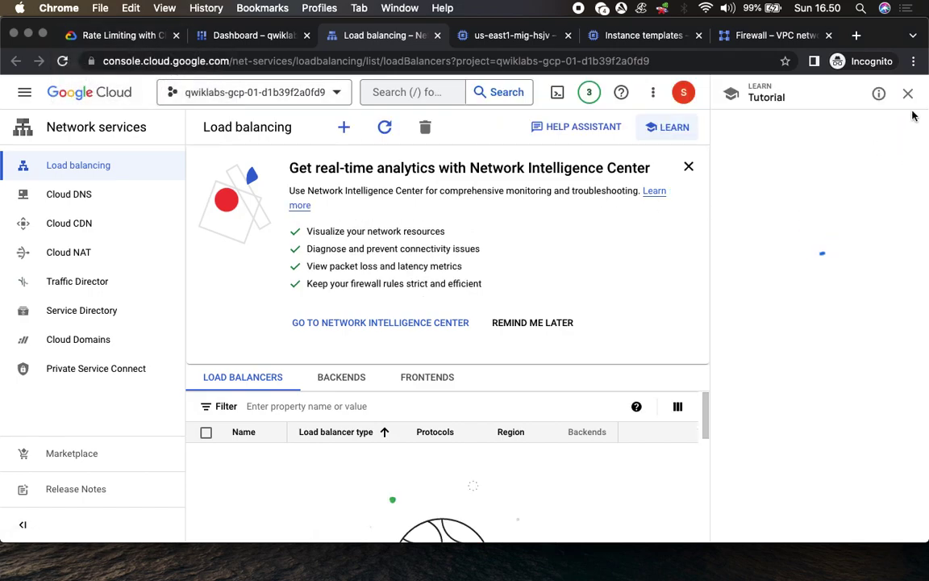
Dismiss the tutorial and the Network Intelligence Center banner, and start creating a load balancer as the lab instructs
left_click(909, 93)
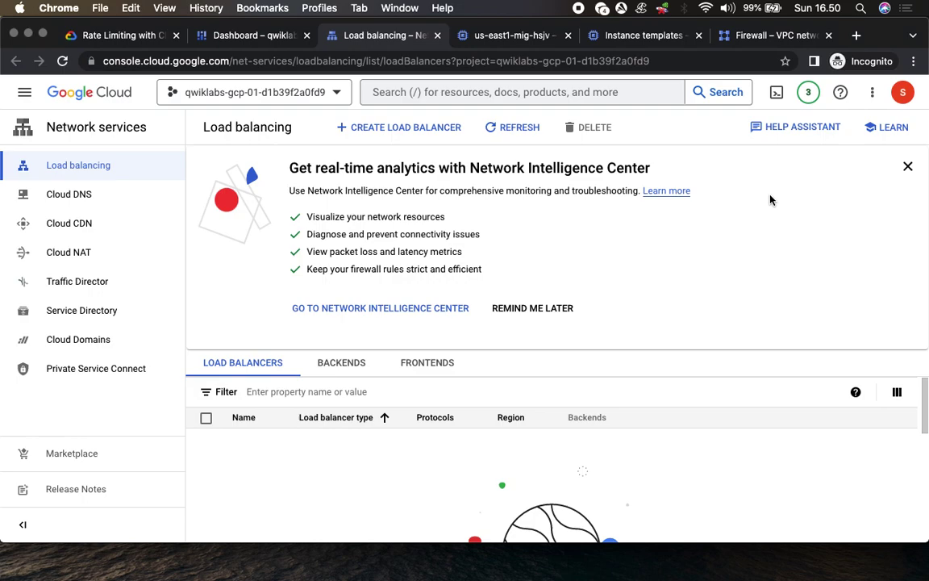
left_click(905, 167)
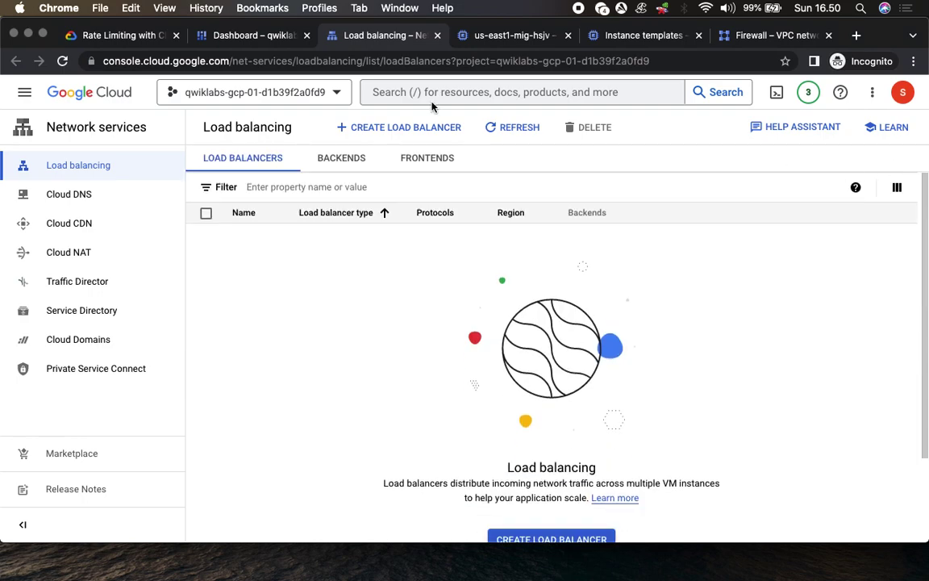
left_click(121, 36)
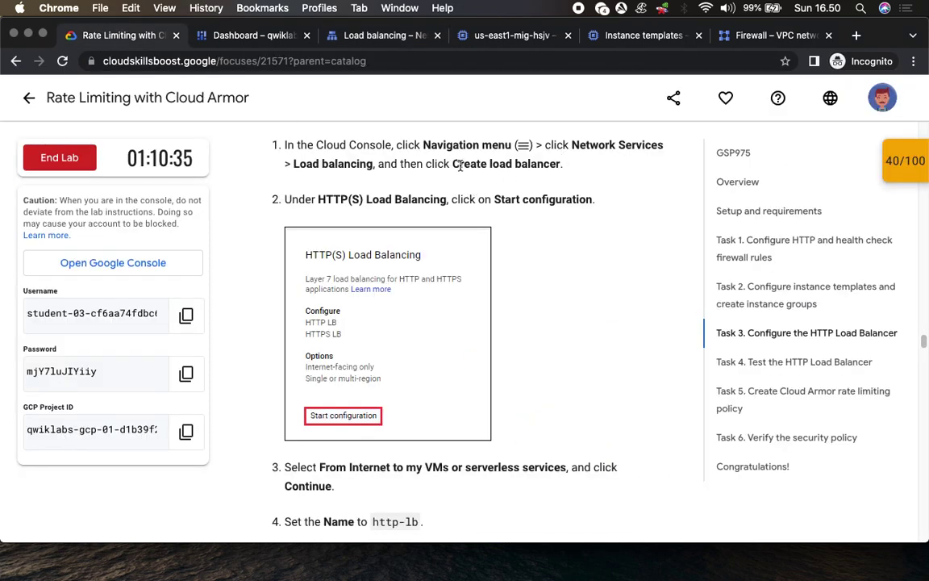
left_click_drag(454, 164, 564, 166)
left_click(368, 37)
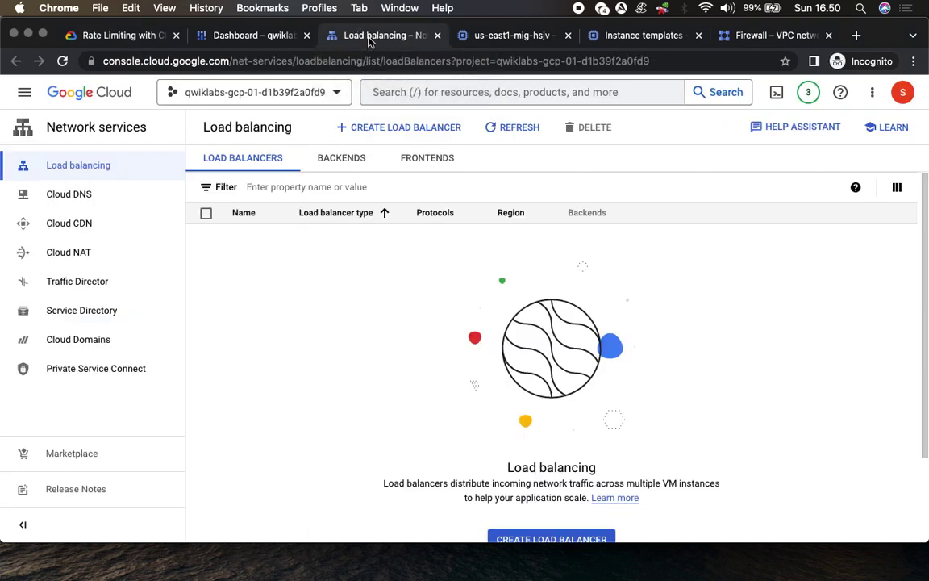
left_click(399, 127)
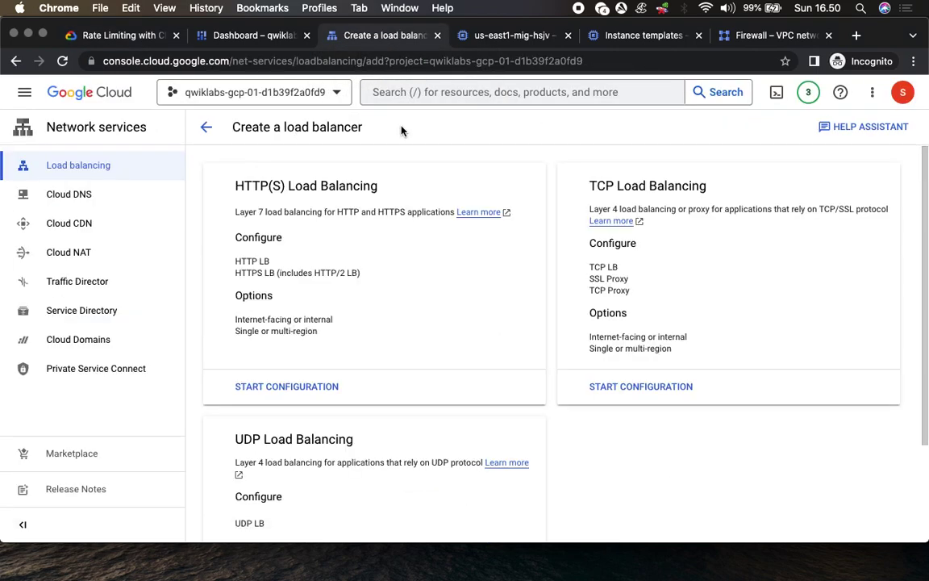
Check the lab's load balancer type instruction and start the HTTP(S) Load Balancing configuration
left_click(121, 35)
left_click_drag(317, 199, 597, 199)
left_click(383, 36)
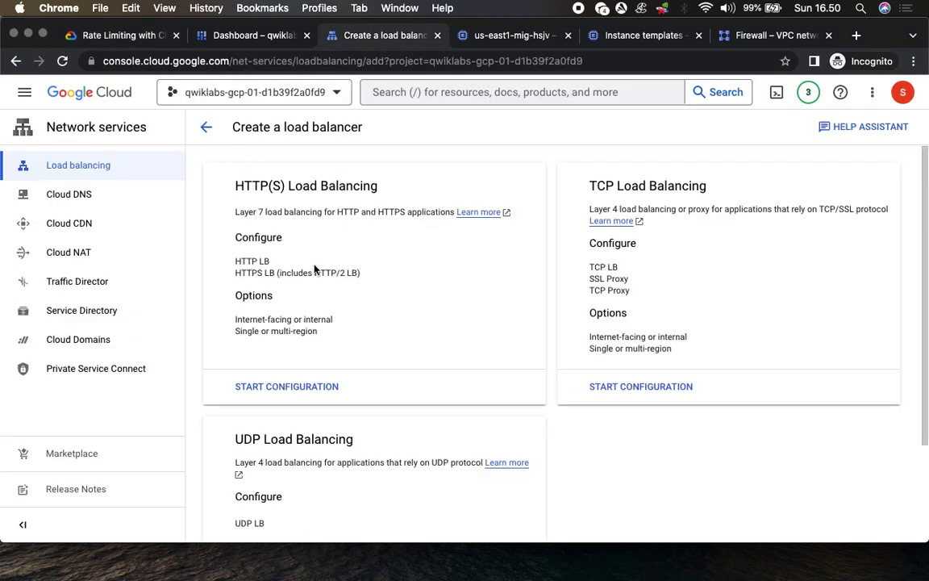
left_click(273, 386)
Compare the lab's instruction on internet-facing traffic with the options offered for the new load balancer
left_click(116, 31)
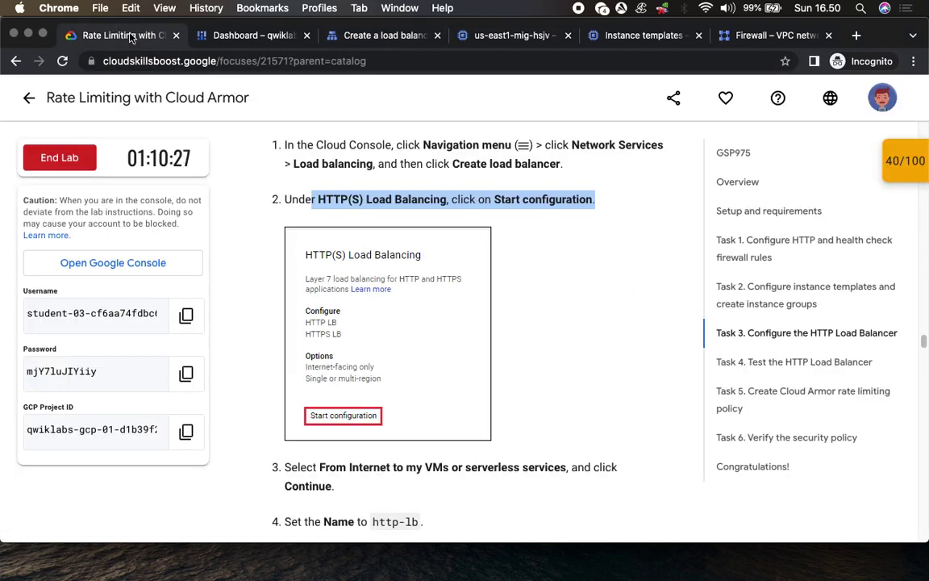
scroll(535, 317, "down", 5)
scroll(532, 316, "down", 1)
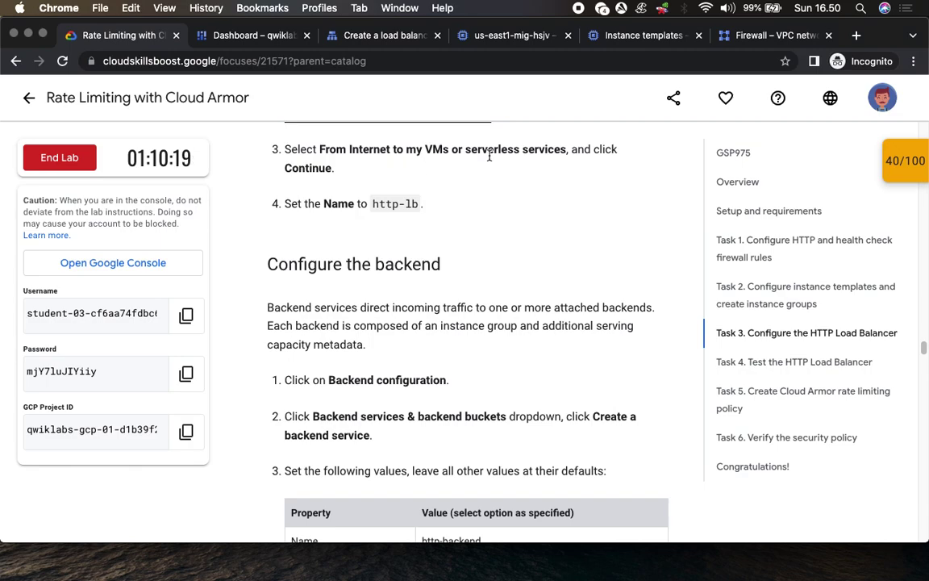
left_click(508, 37)
left_click(386, 37)
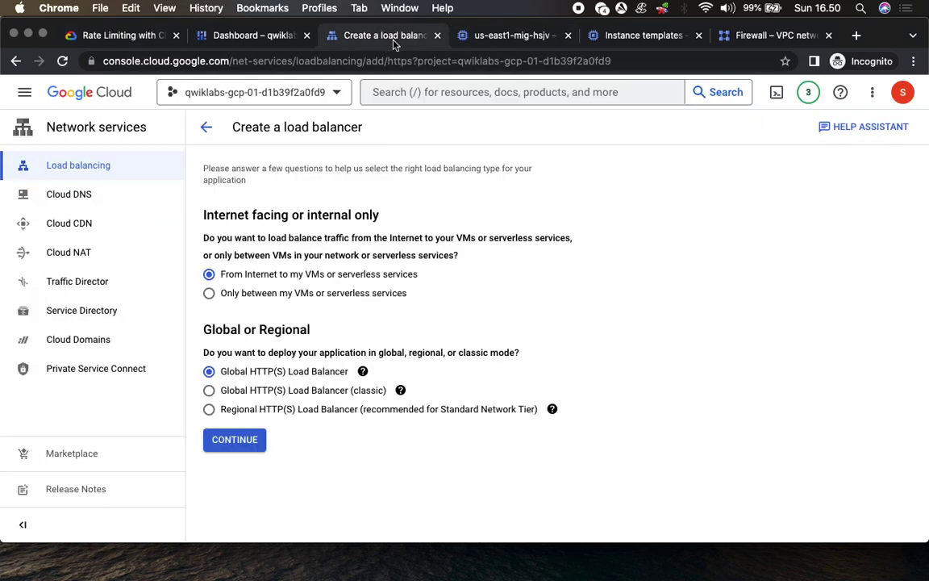
Continue with From Internet to my VMs or serverless services and Global HTTP(S) Load Balancer, and name the load balancer http-lb
left_click(143, 34)
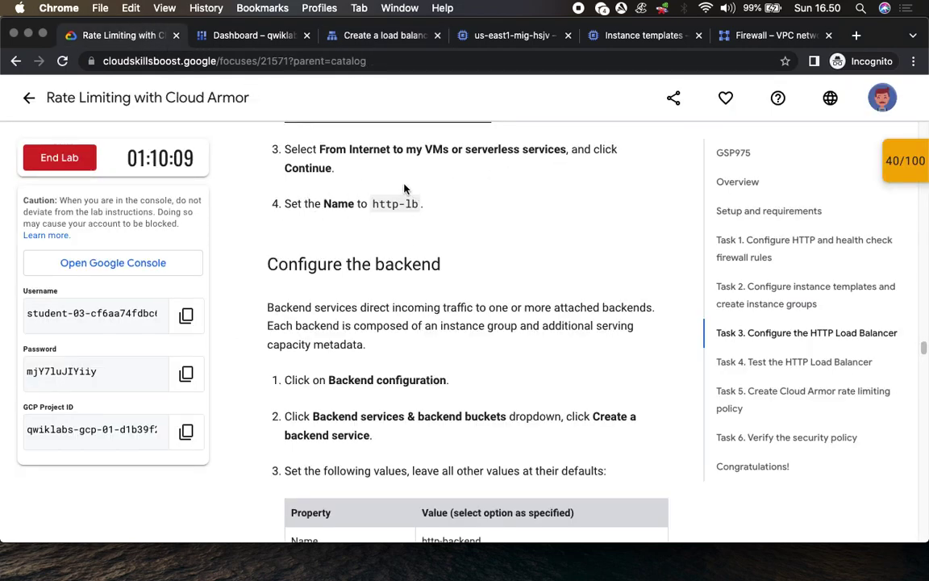
left_click_drag(374, 203, 421, 205)
key("super+c")
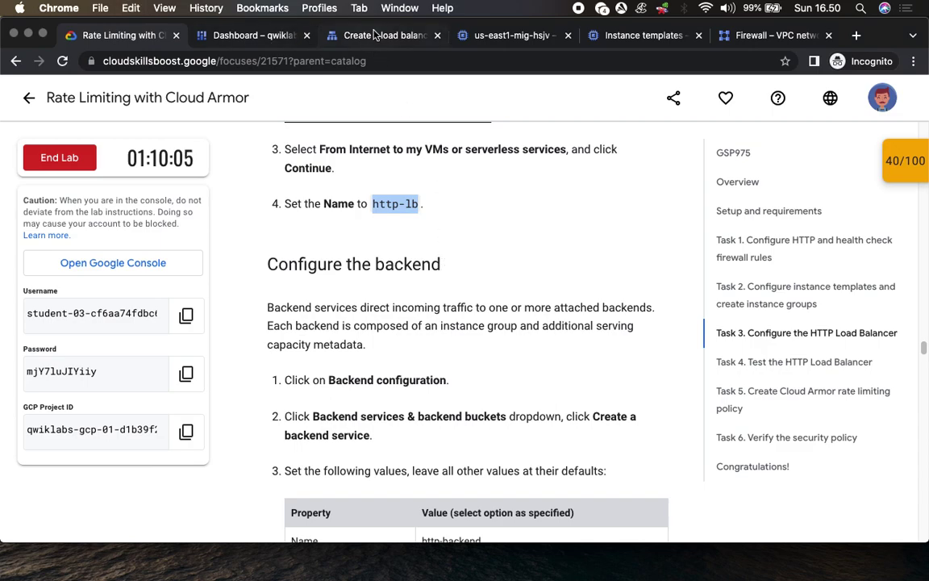
left_click(345, 36)
left_click(235, 440)
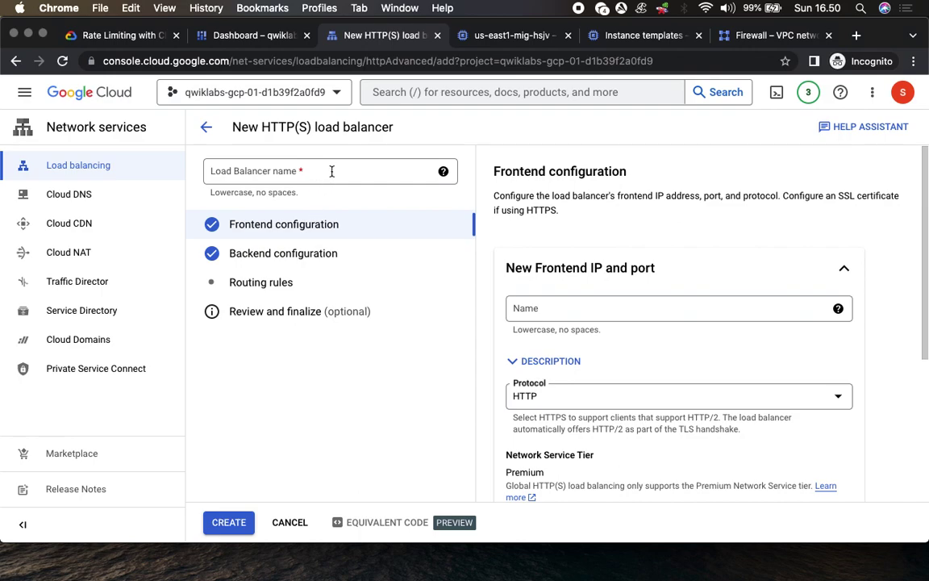
left_click(331, 171)
type("http-lb")
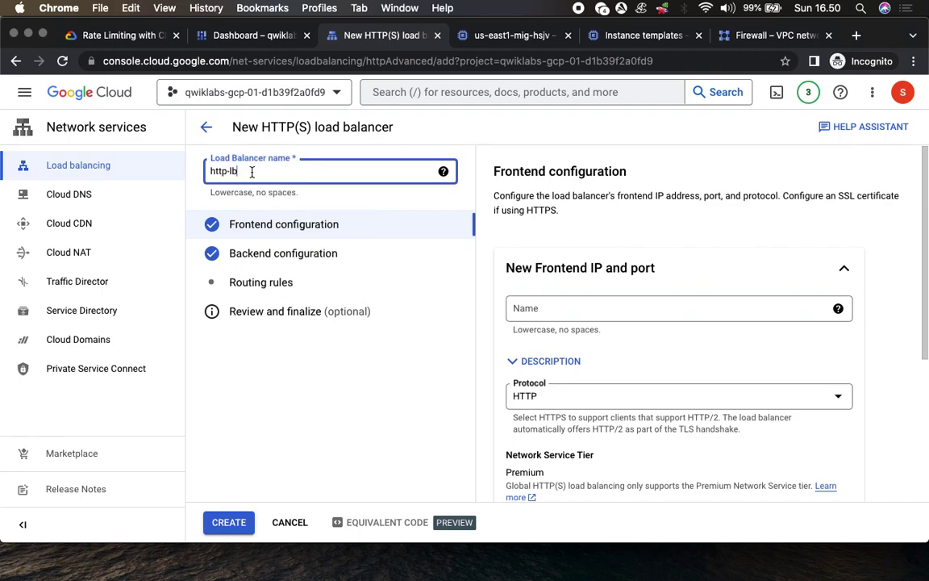
Read the lab's Configure the backend instructions and the property values for the backend service
left_click(94, 35)
scroll(395, 299, "down", 4)
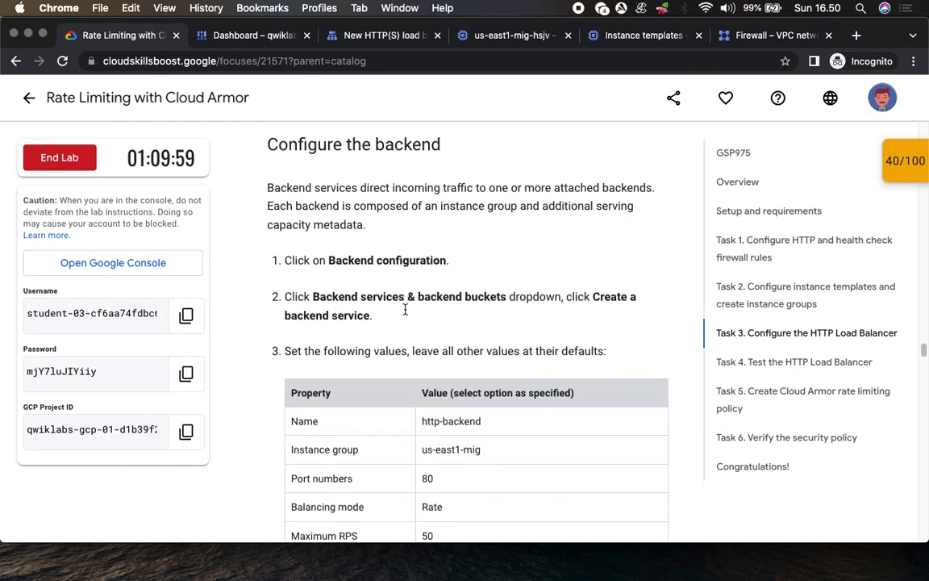
scroll(405, 311, "down", 3)
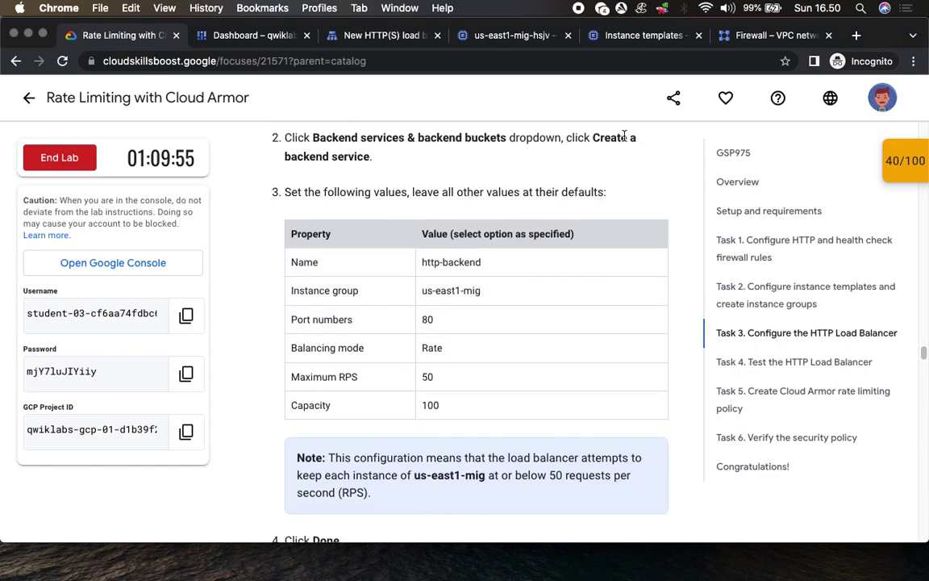
Start creating a new backend service in the backend configuration of the http-lb load balancer
left_click(378, 37)
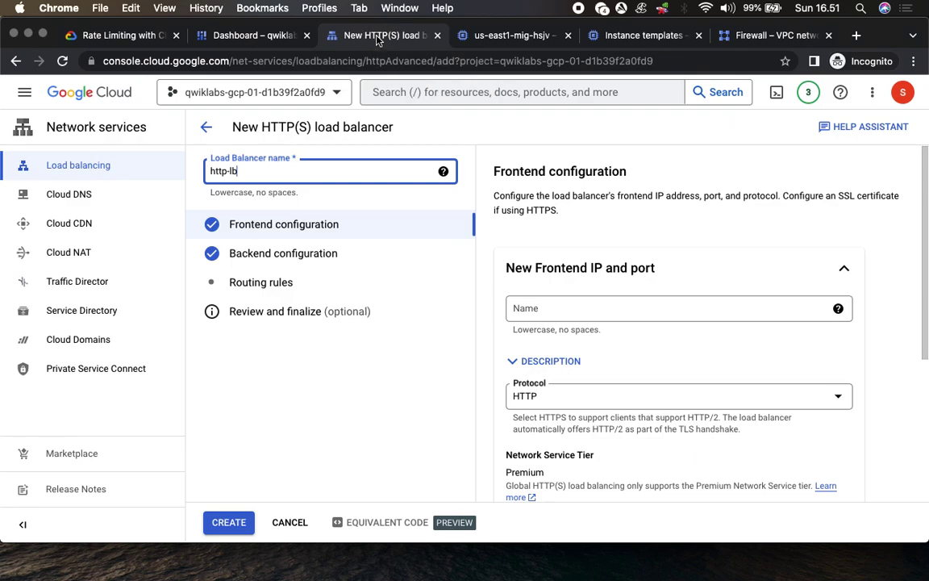
left_click(313, 254)
left_click(539, 344)
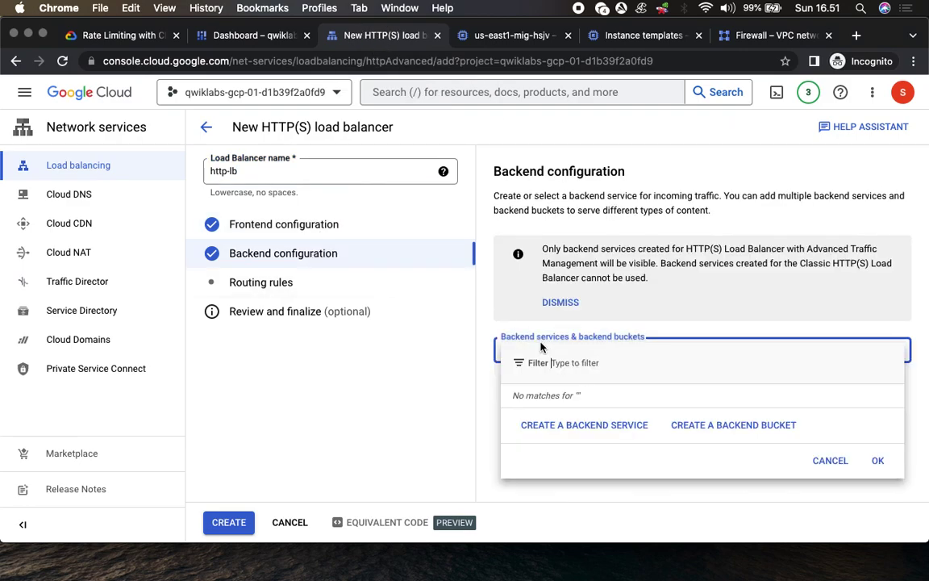
left_click(607, 426)
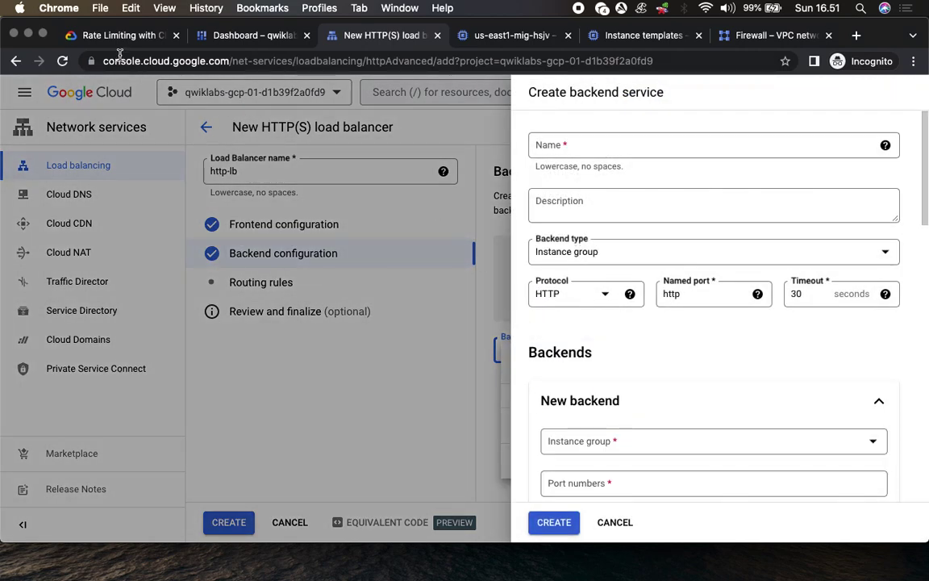
Copy the name http-backend from the lab instructions and enter it as the backend service's name
left_click(113, 35)
left_click_drag(421, 262, 502, 266)
left_click(378, 36)
left_click(597, 141)
key("super+v")
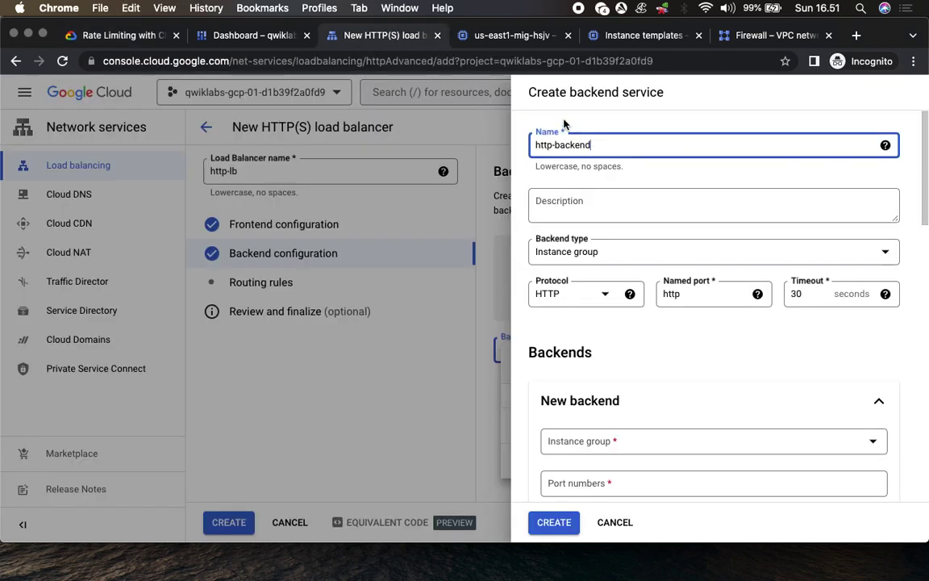
left_click(123, 35)
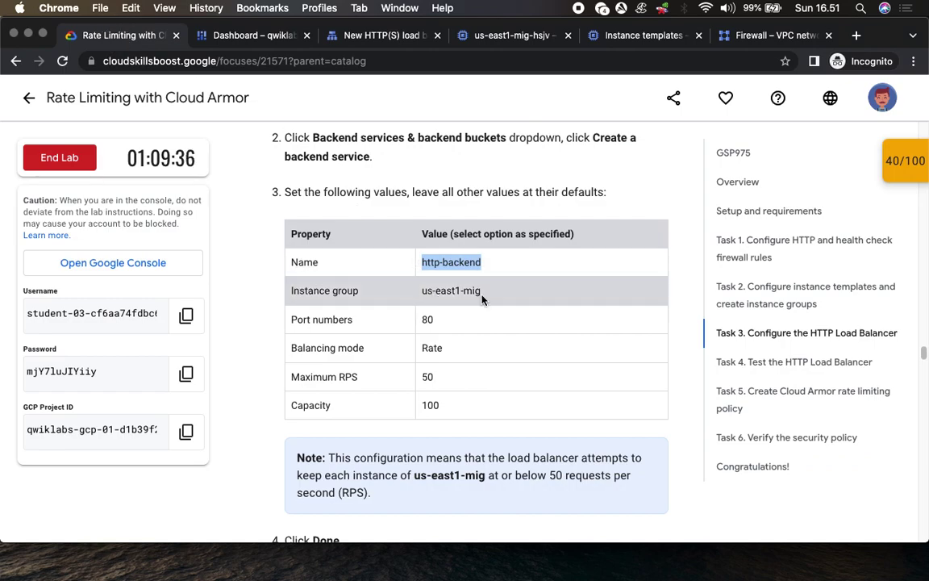
left_click(364, 36)
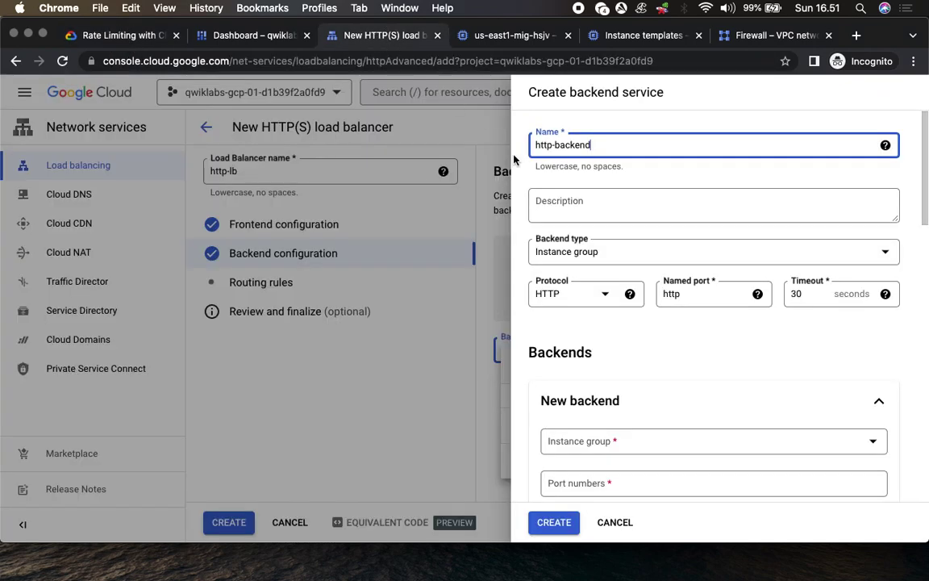
left_click(590, 249)
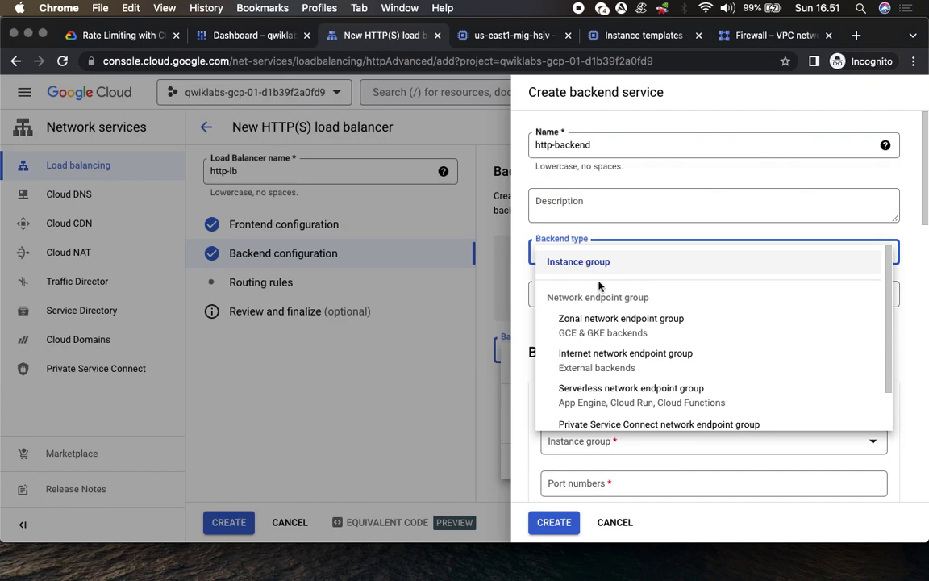
scroll(655, 352, "down", 2)
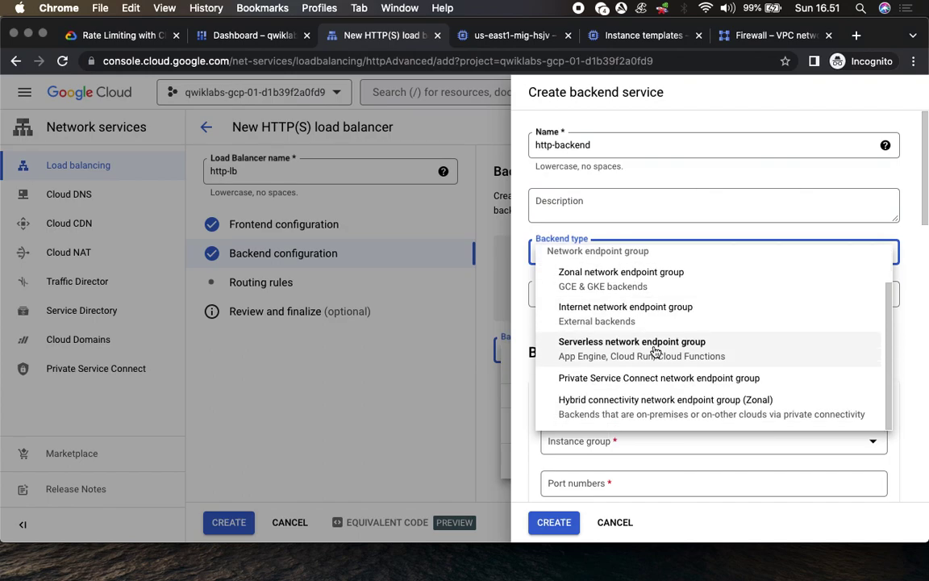
scroll(670, 352, "up", 2)
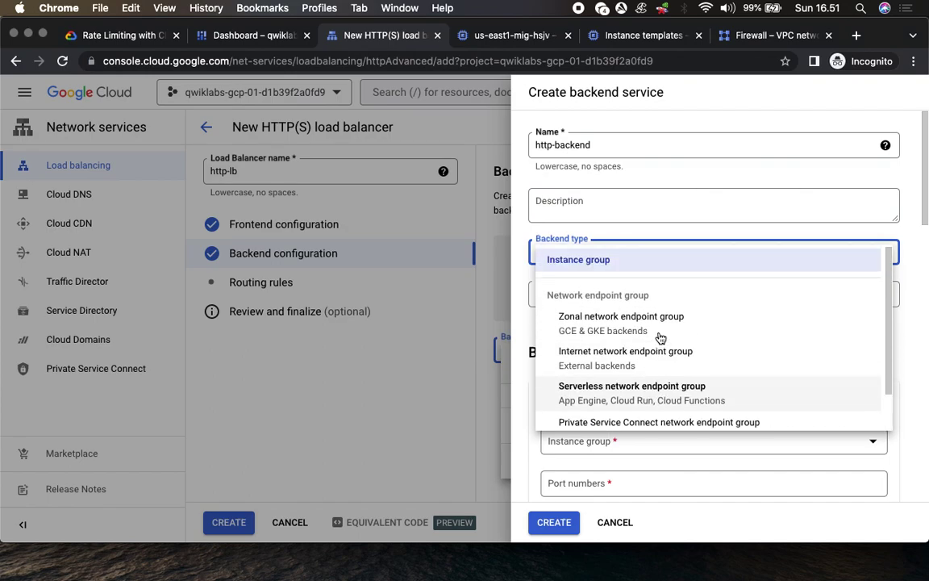
left_click(518, 249)
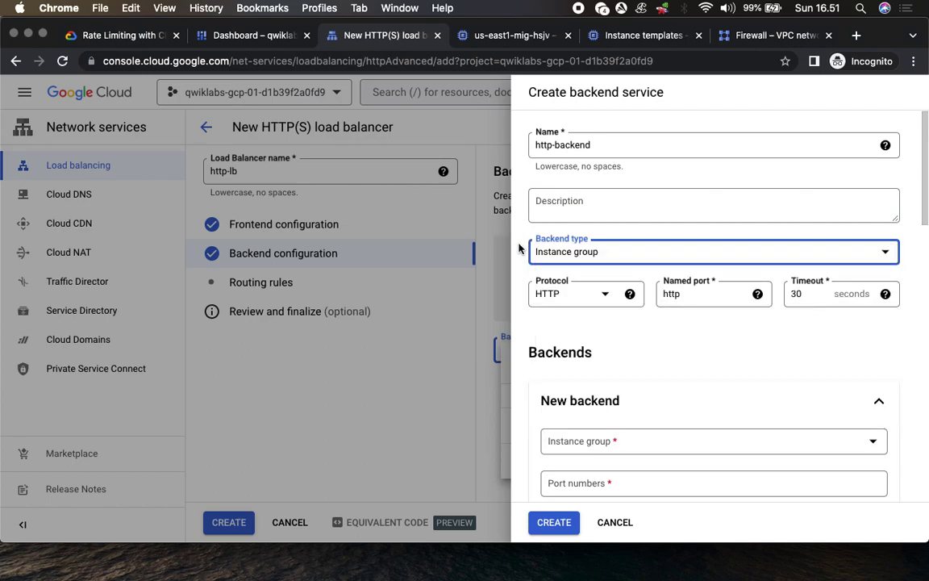
Check the required values in the lab instructions and choose us-east1-mig as the new backend's instance group
left_click(129, 36)
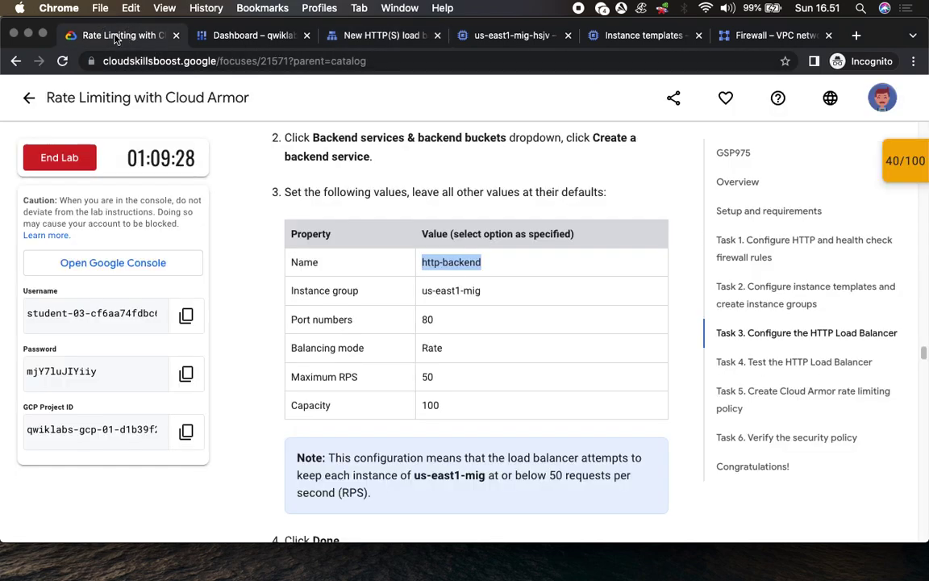
left_click(386, 38)
scroll(685, 376, "down", 5)
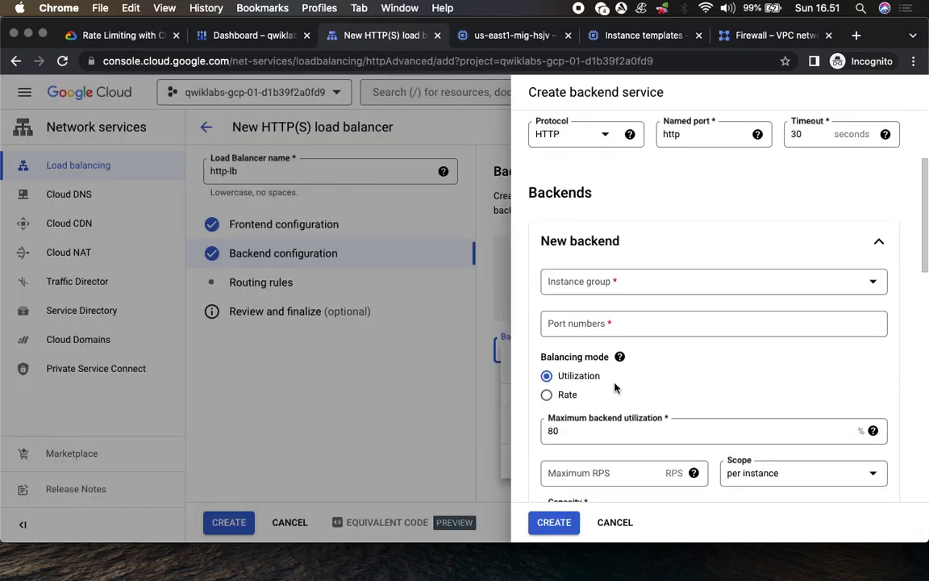
left_click(606, 282)
left_click(589, 356)
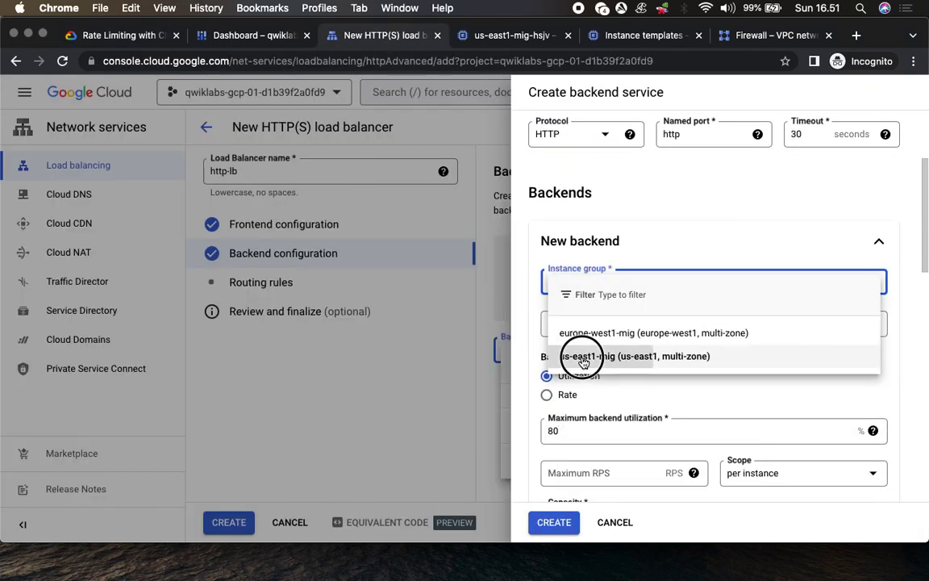
Set the us-east1-mig backend's port number to 80, as specified in the lab instructions
left_click(113, 36)
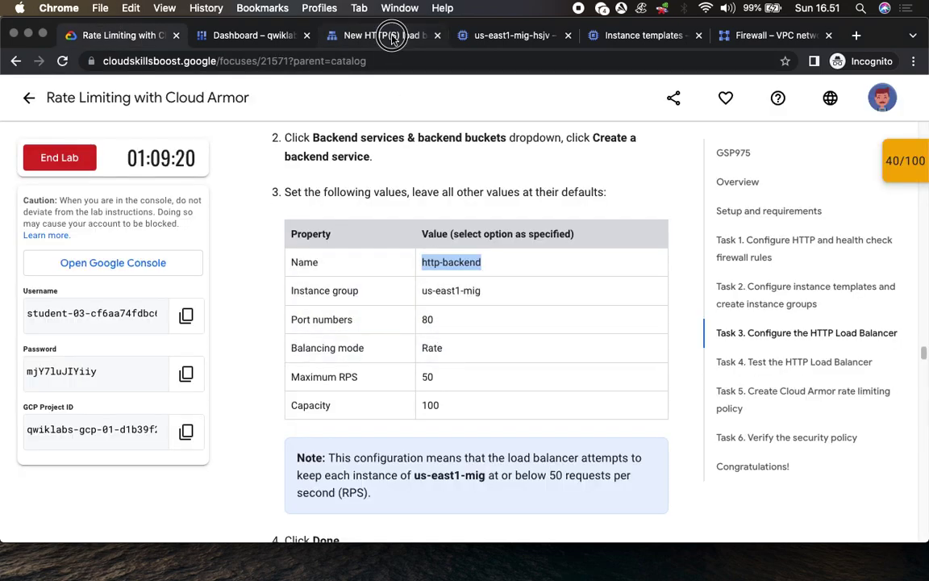
left_click(359, 35)
scroll(692, 359, "down", 6)
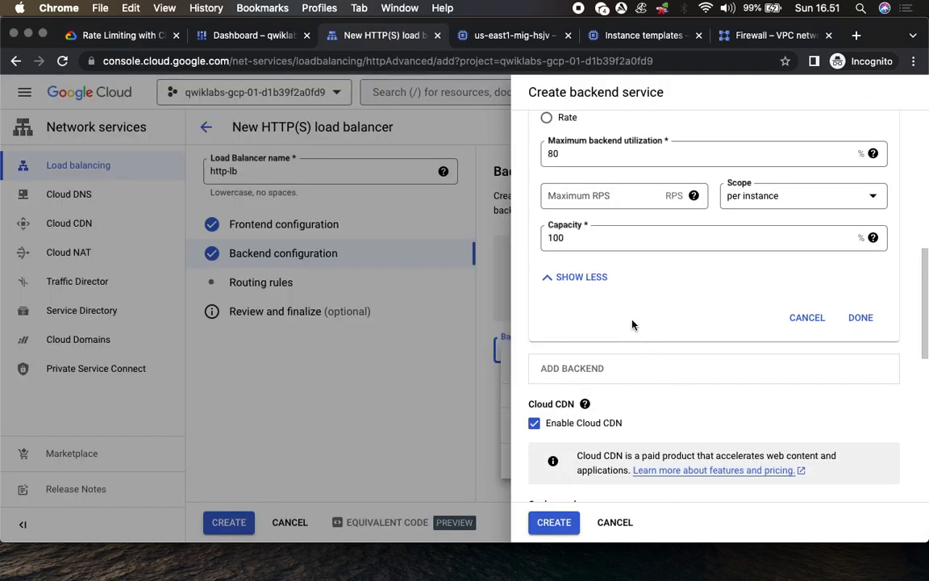
scroll(632, 324, "up", 3)
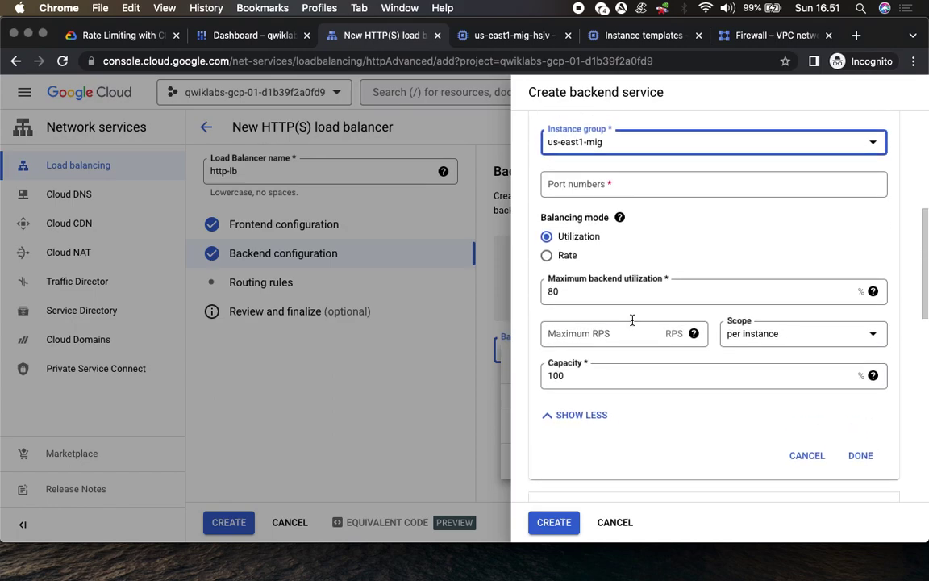
scroll(632, 324, "down", 5)
scroll(633, 324, "up", 4)
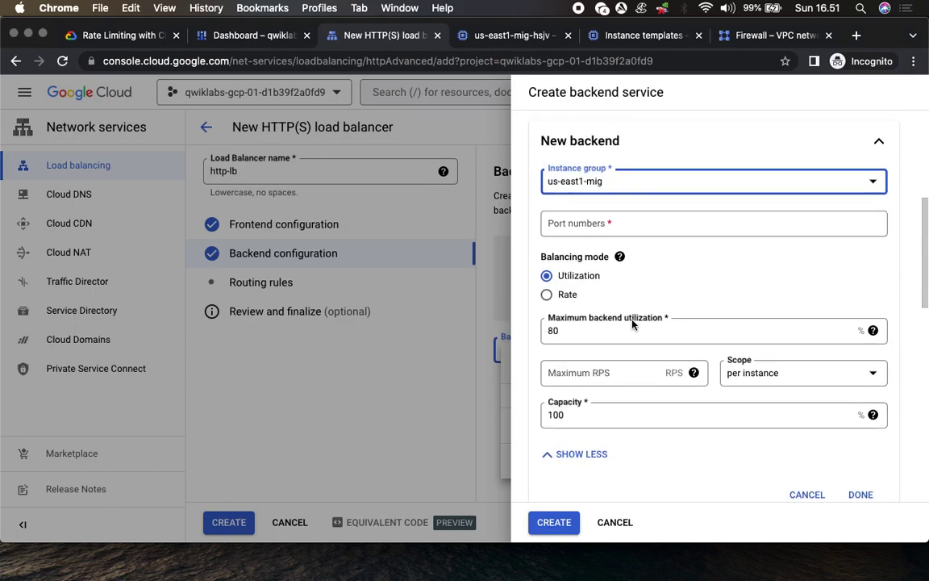
scroll(608, 348, "up", 1)
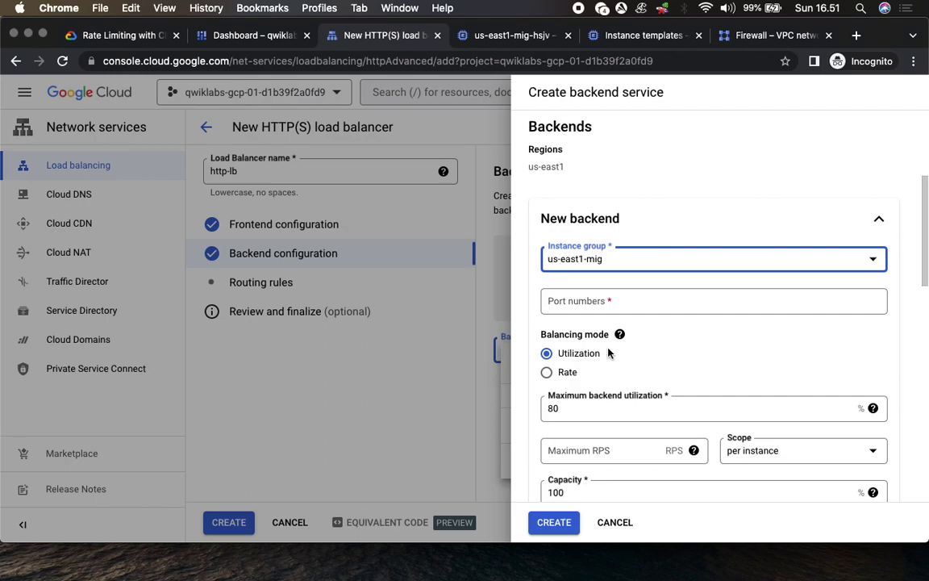
left_click(588, 302)
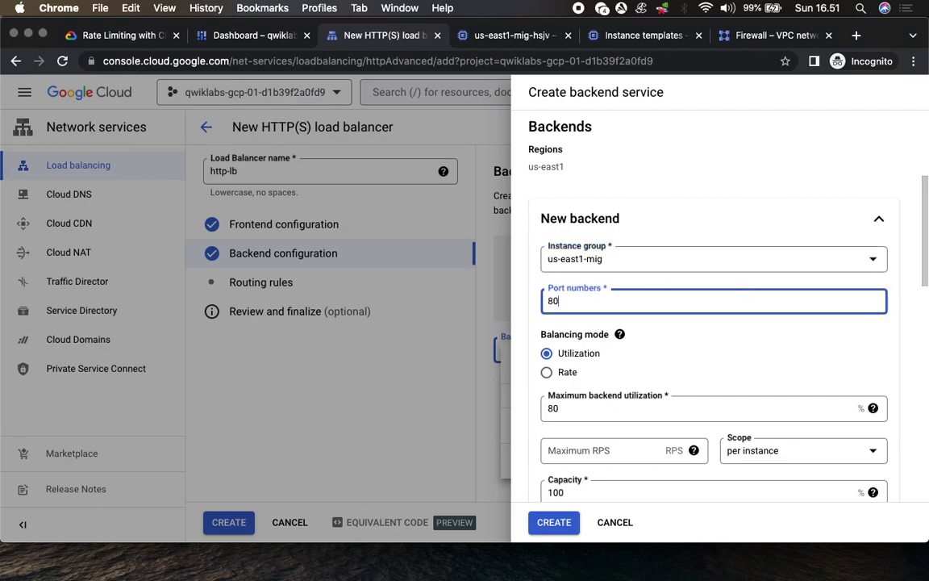
Look up the balancing mode in the lab instructions and set it to Rate for the us-east1-mig backend
left_click(129, 37)
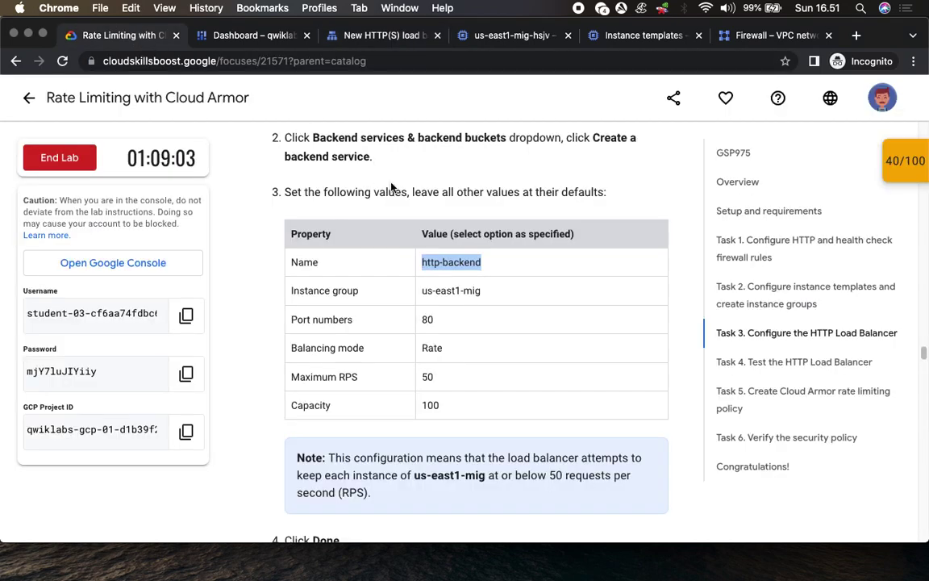
scroll(491, 359, "down", 5)
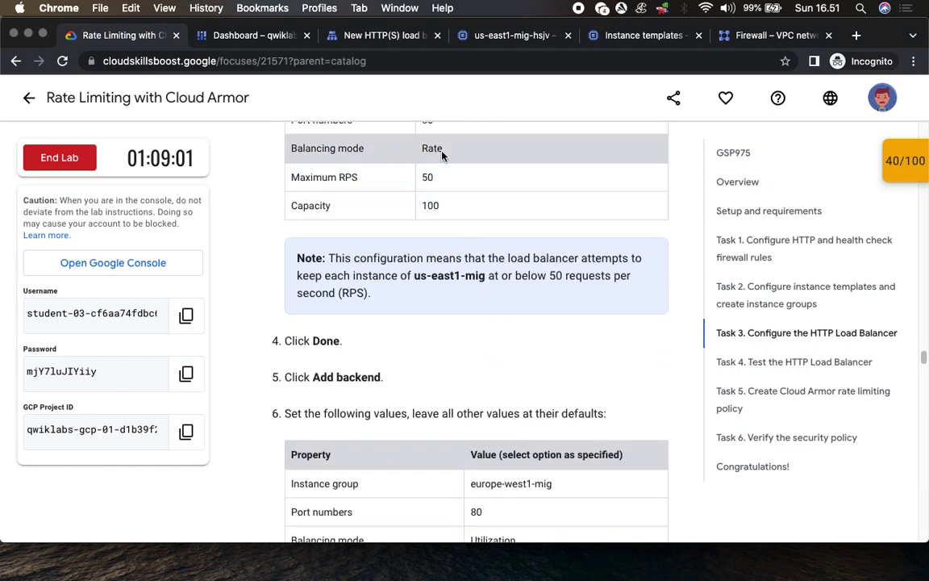
left_click(345, 35)
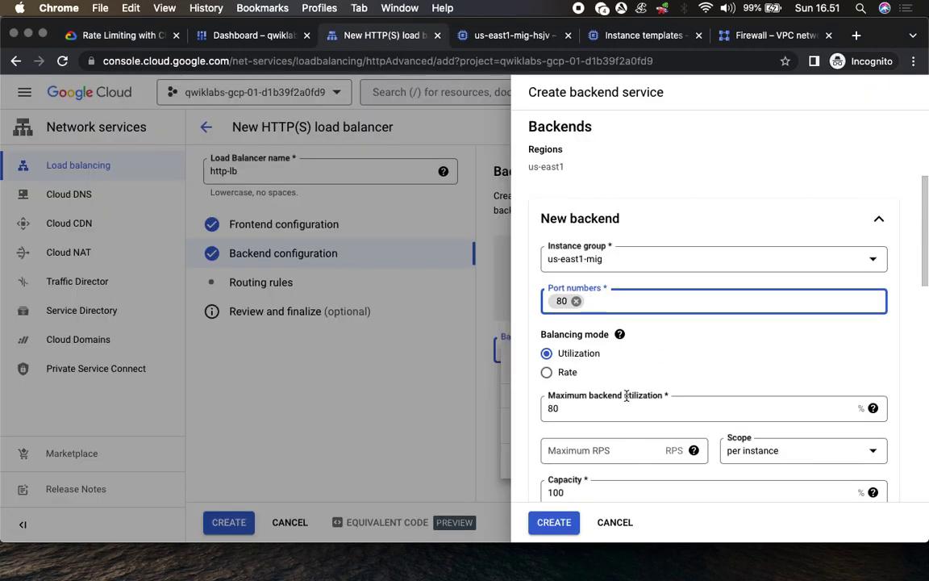
left_click(741, 365)
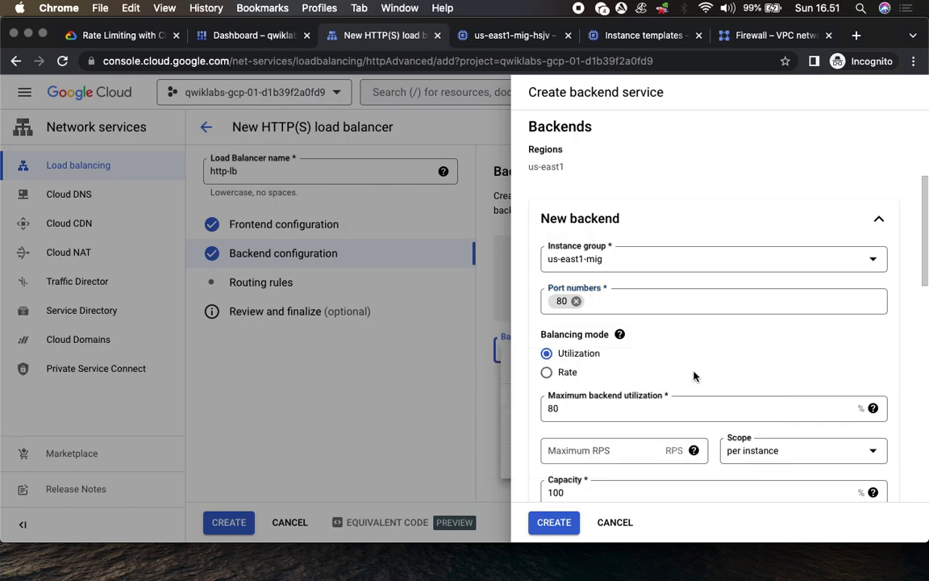
left_click(547, 373)
Set the maximum RPS to 50 as given in the lab instructions and finish the us-east1-mig backend entry
scroll(685, 363, "down", 3)
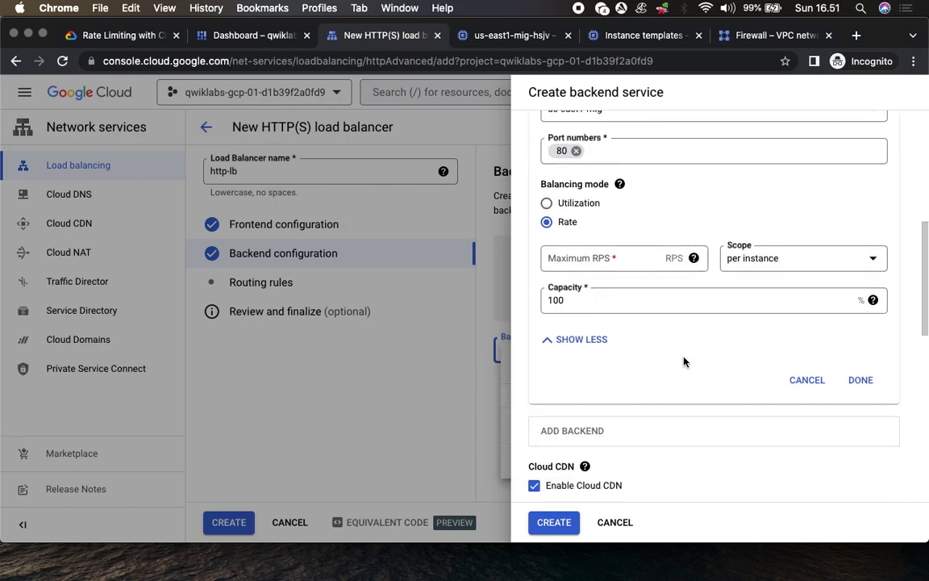
left_click(131, 38)
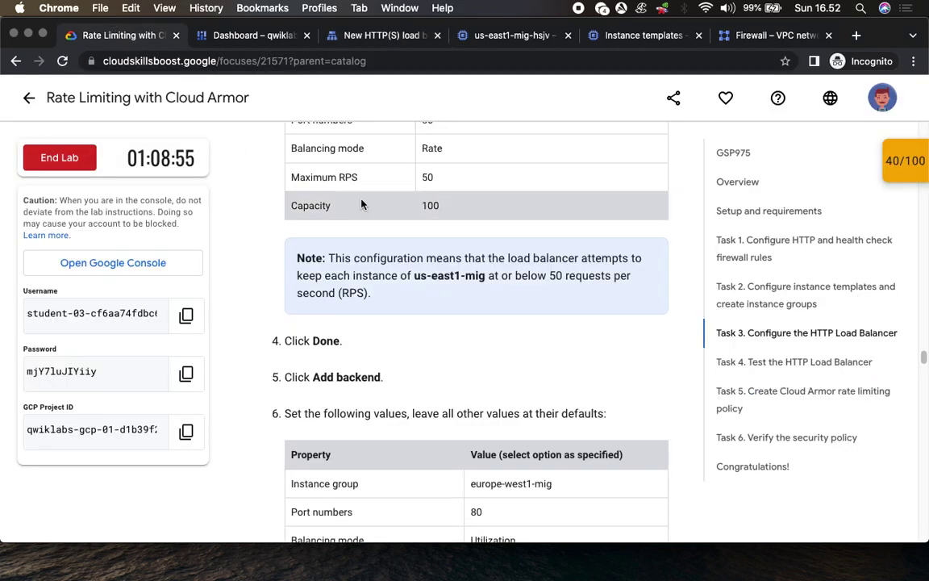
left_click(402, 39)
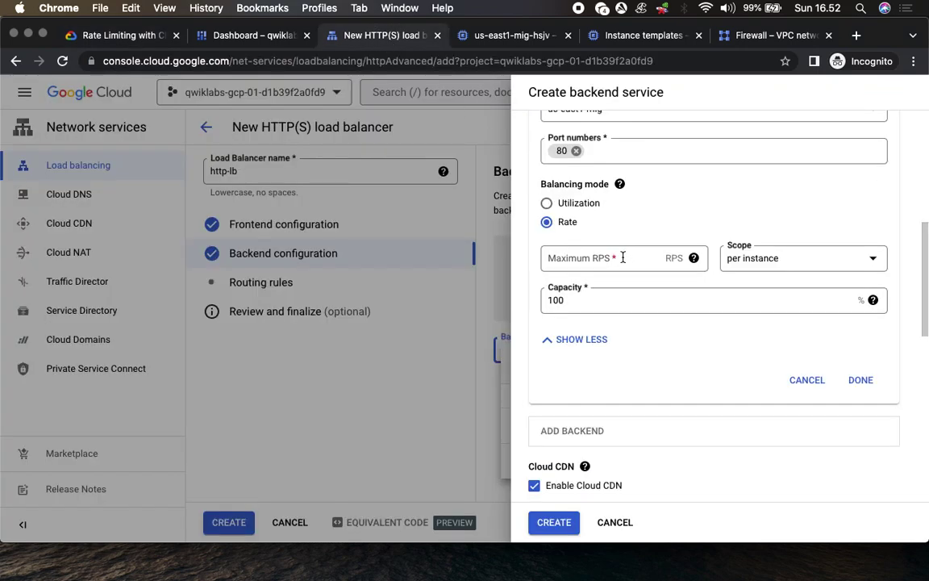
left_click(607, 262)
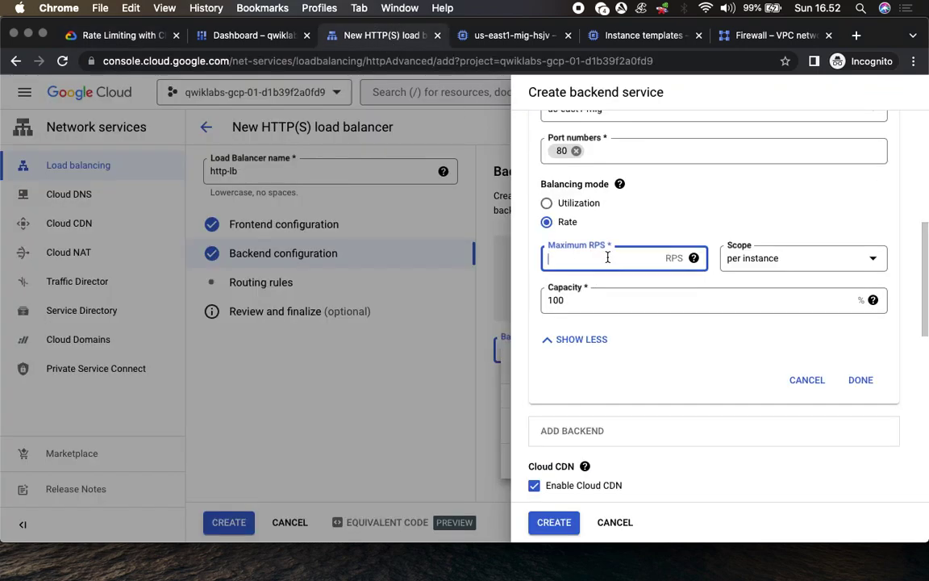
left_click(119, 37)
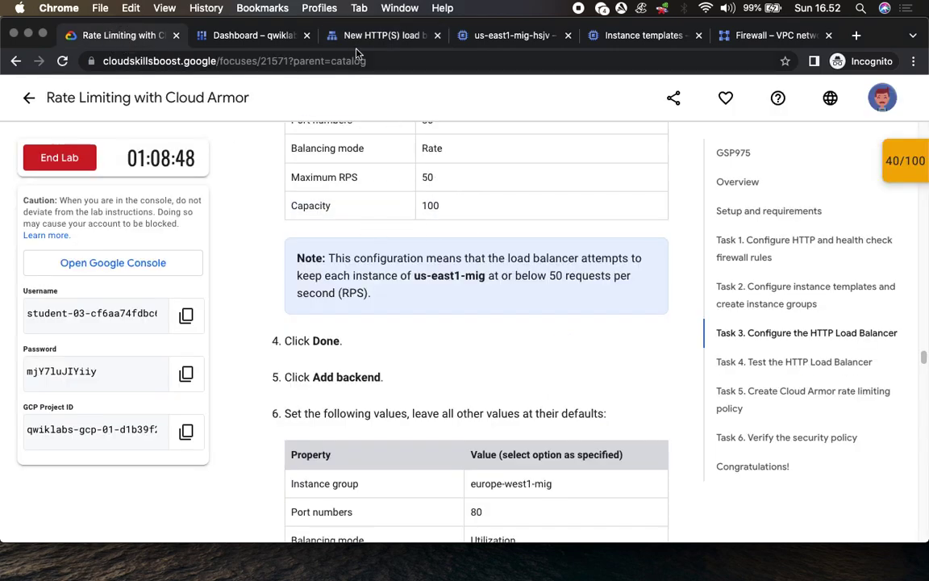
left_click(381, 37)
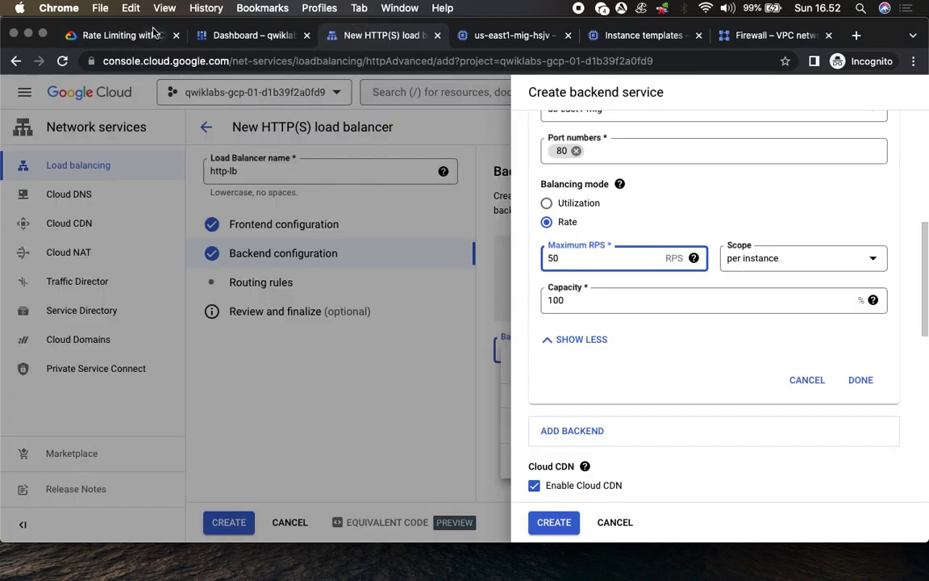
left_click(121, 35)
scroll(444, 315, "down", 4)
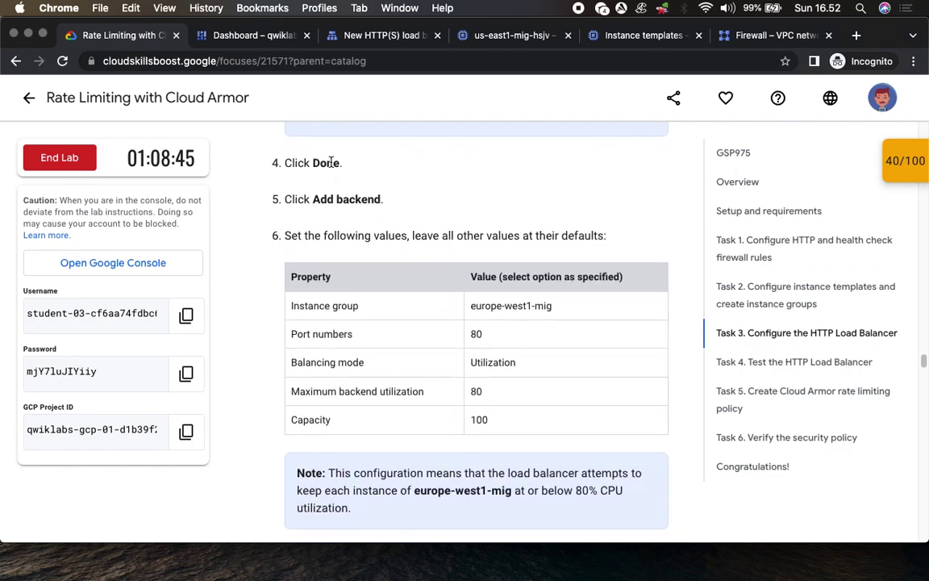
left_click(359, 35)
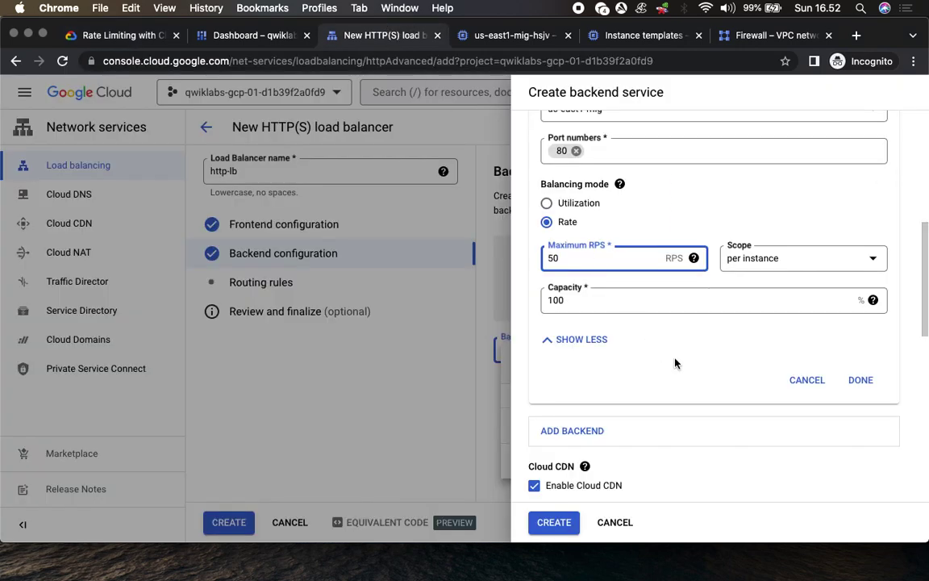
left_click(866, 380)
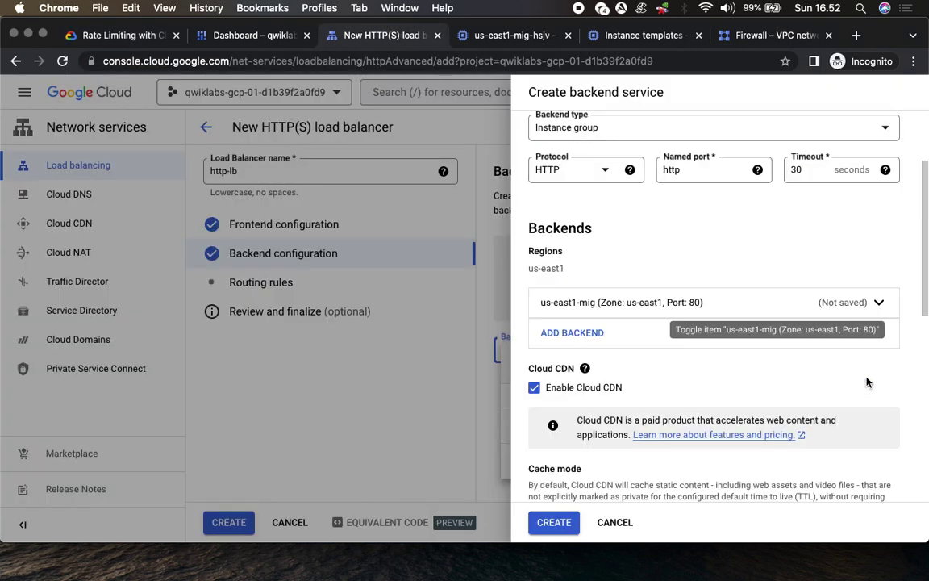
Consult the lab instructions for the next action and add a second backend entry to the backend service
left_click(119, 35)
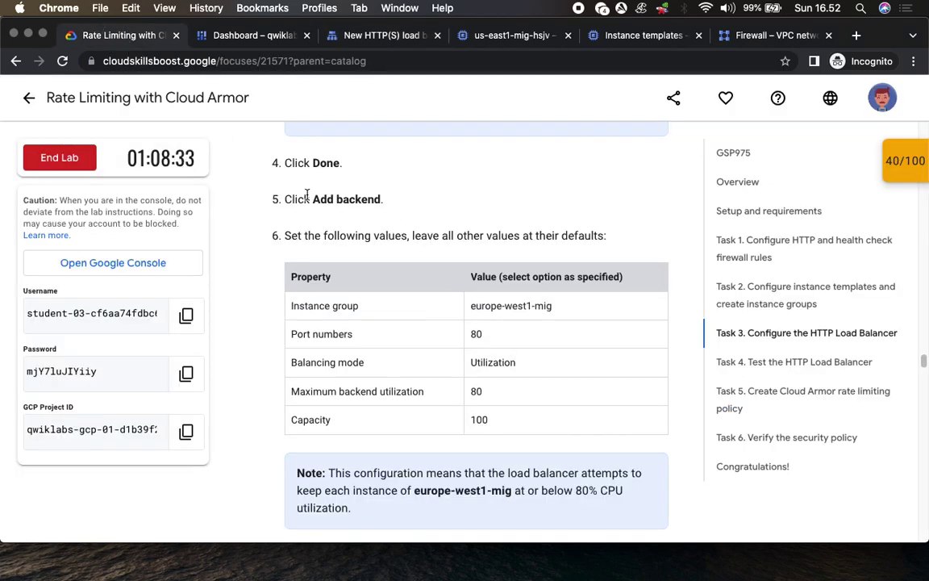
left_click(333, 35)
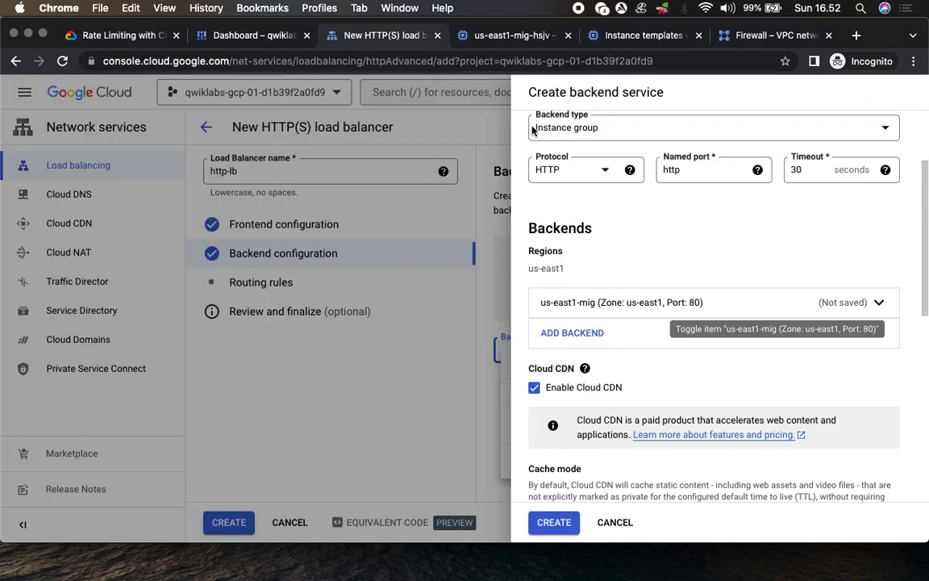
left_click(577, 334)
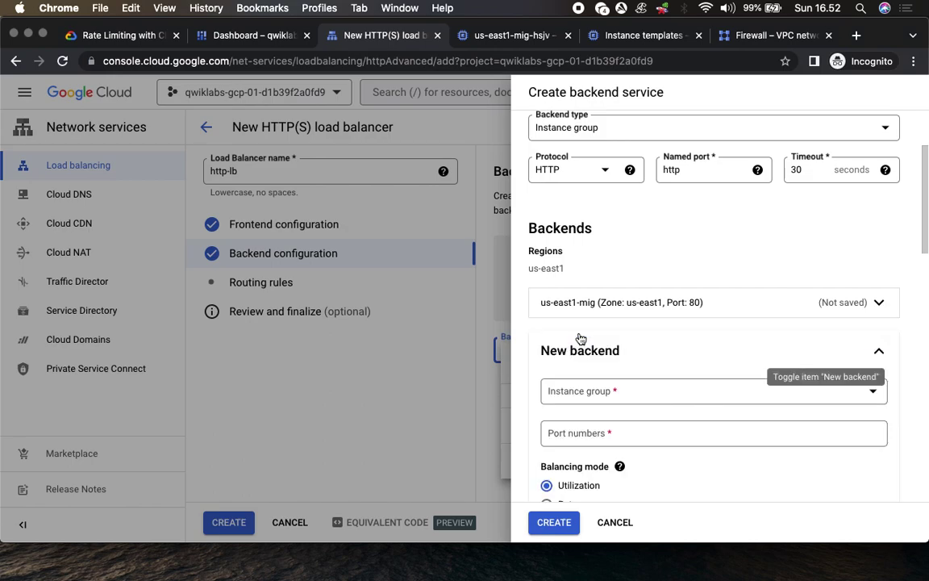
Look up the second backend's values in the lab instructions and select europe-west1-mig as its instance group
scroll(580, 337, "down", 5)
left_click(129, 35)
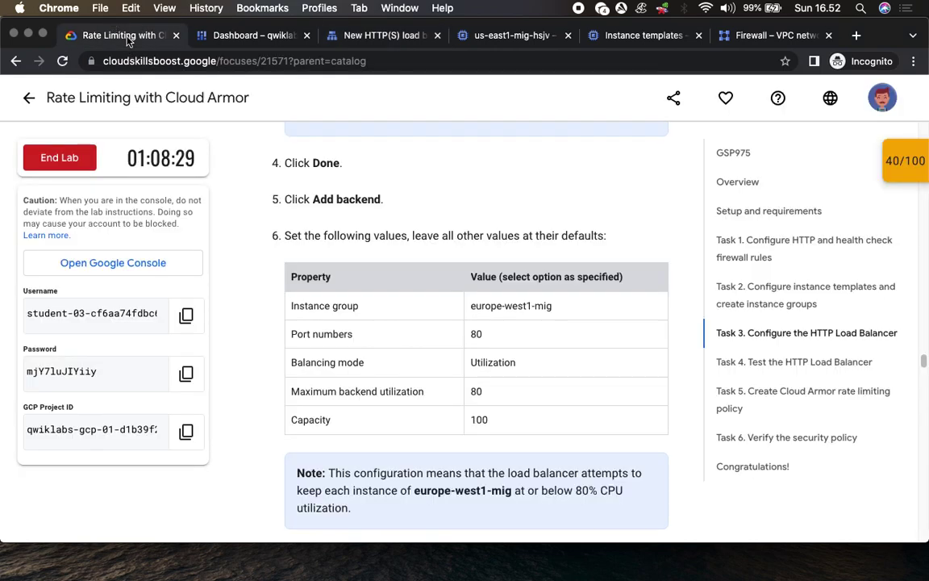
scroll(508, 303, "down", 3)
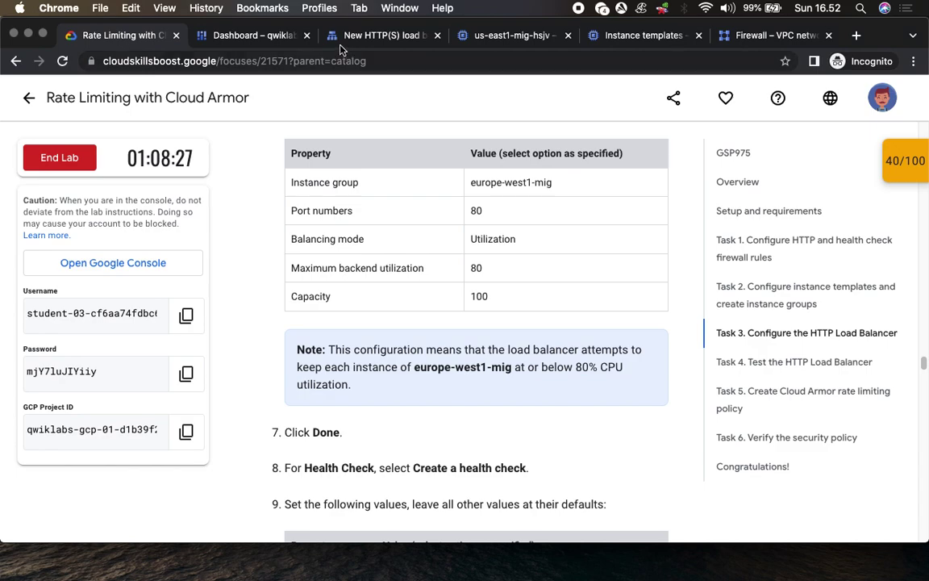
left_click(362, 36)
left_click(601, 198)
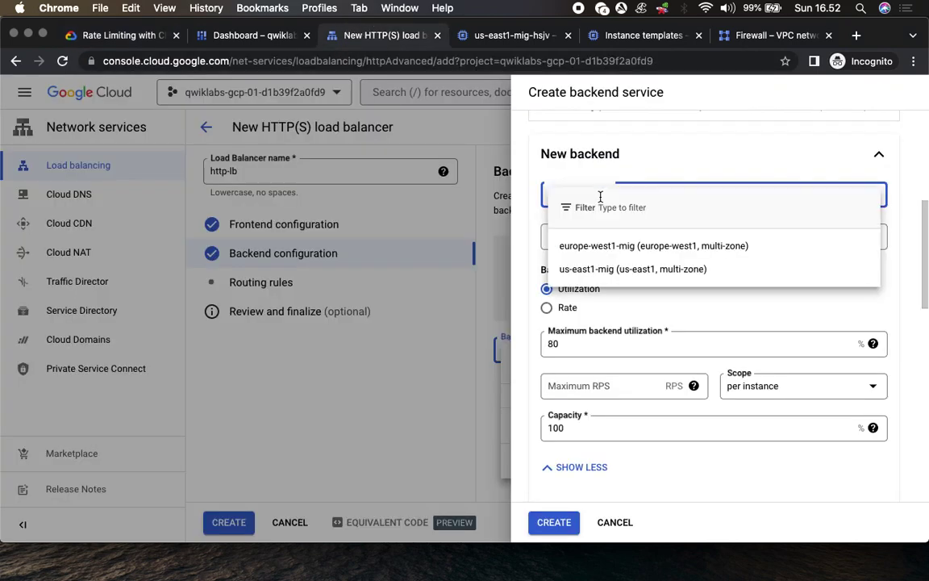
left_click(604, 246)
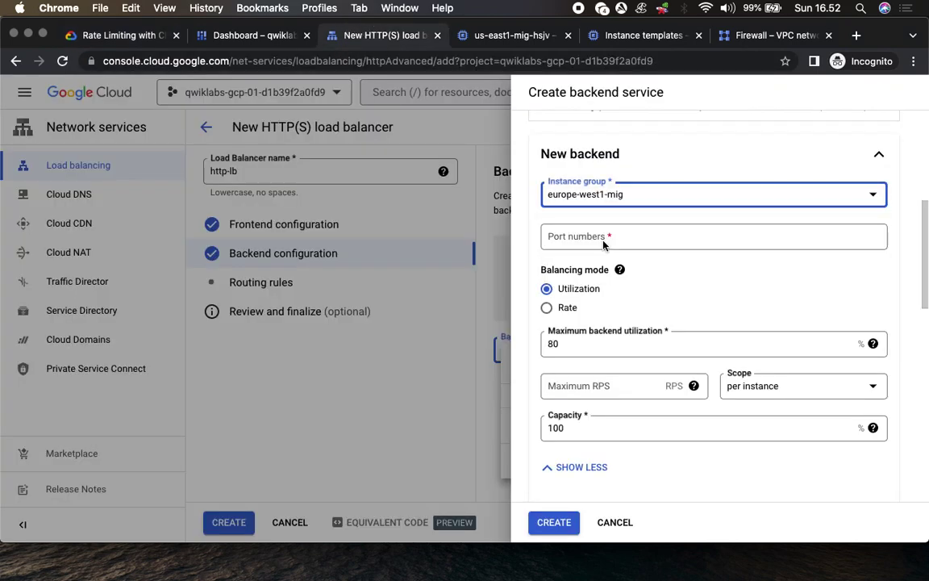
Check the port in the lab instructions and set the europe-west1-mig backend's port number to 80
left_click(113, 38)
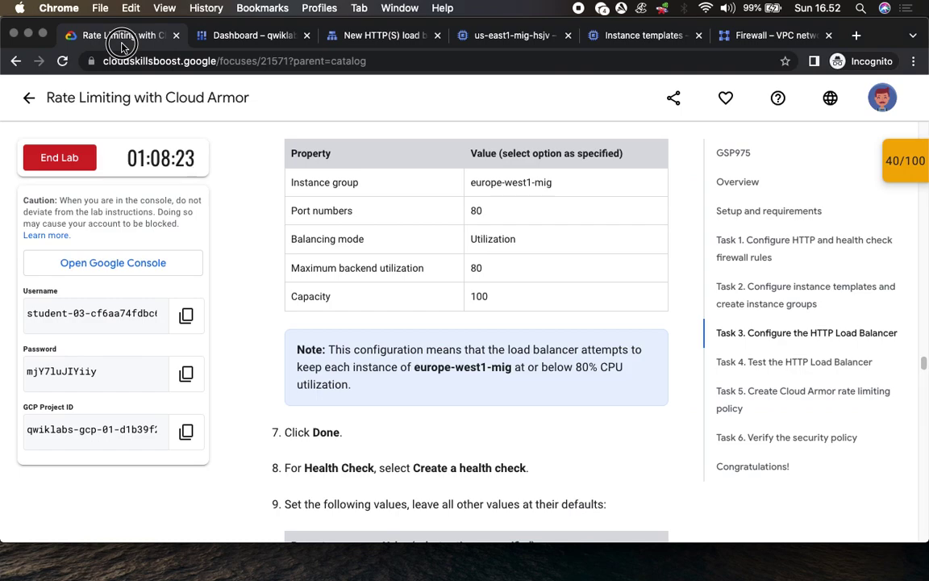
left_click(379, 36)
left_click(594, 236)
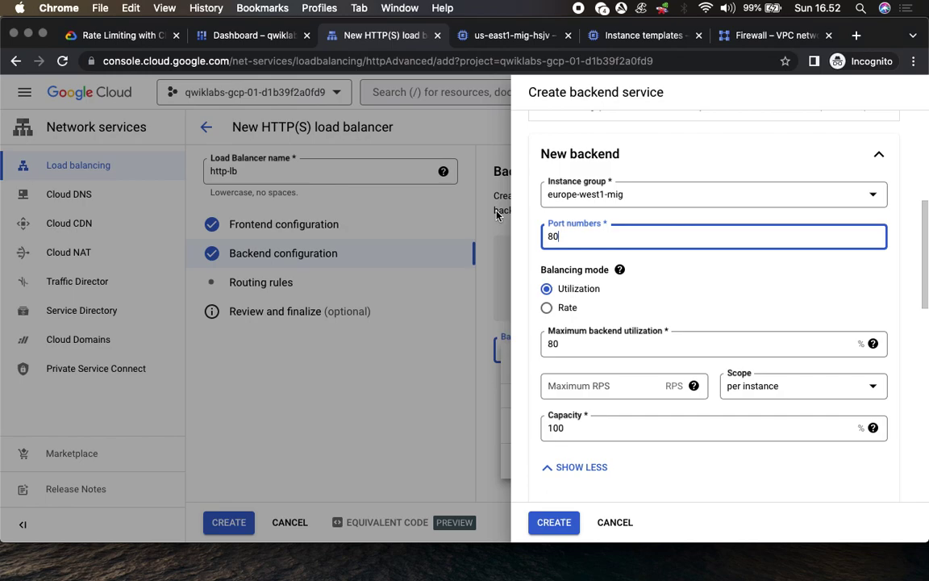
Compare the europe-west1-mig backend's balancing mode, maximum backend utilization and capacity with the lab instructions
left_click(105, 32)
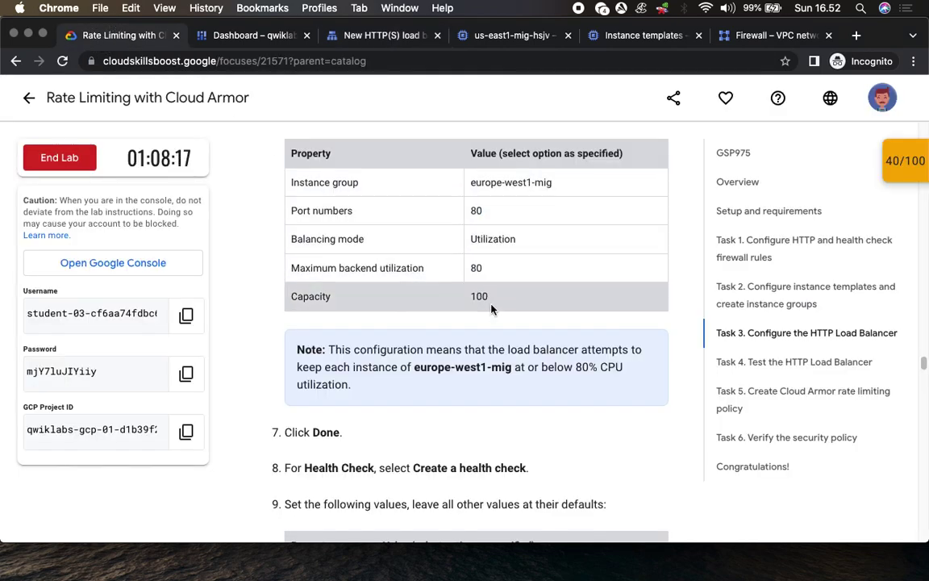
left_click(375, 36)
left_click(597, 386)
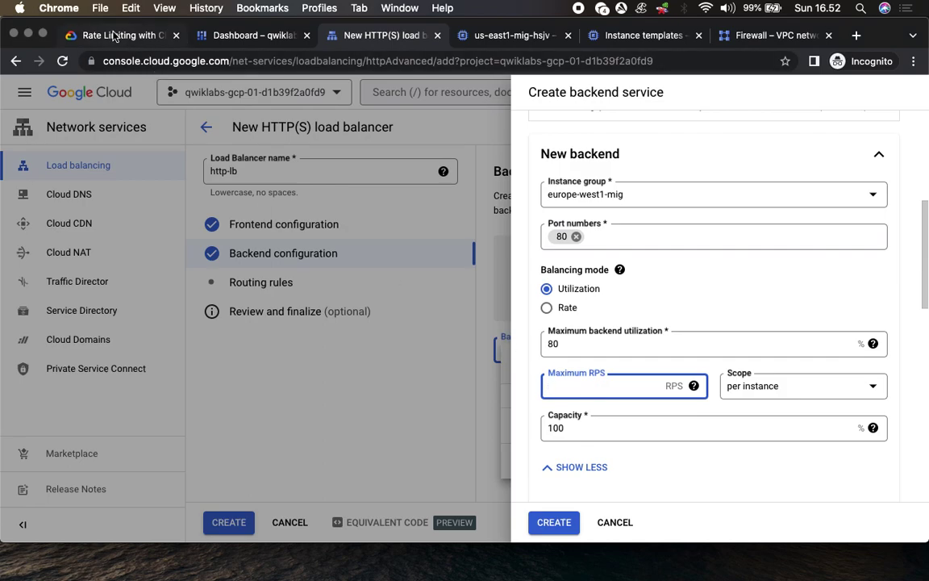
left_click(106, 36)
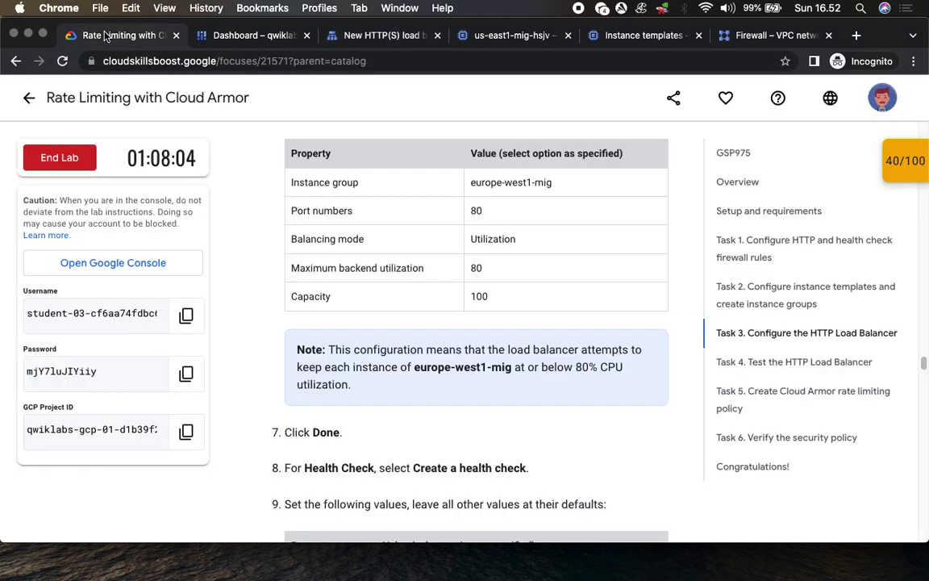
left_click(380, 36)
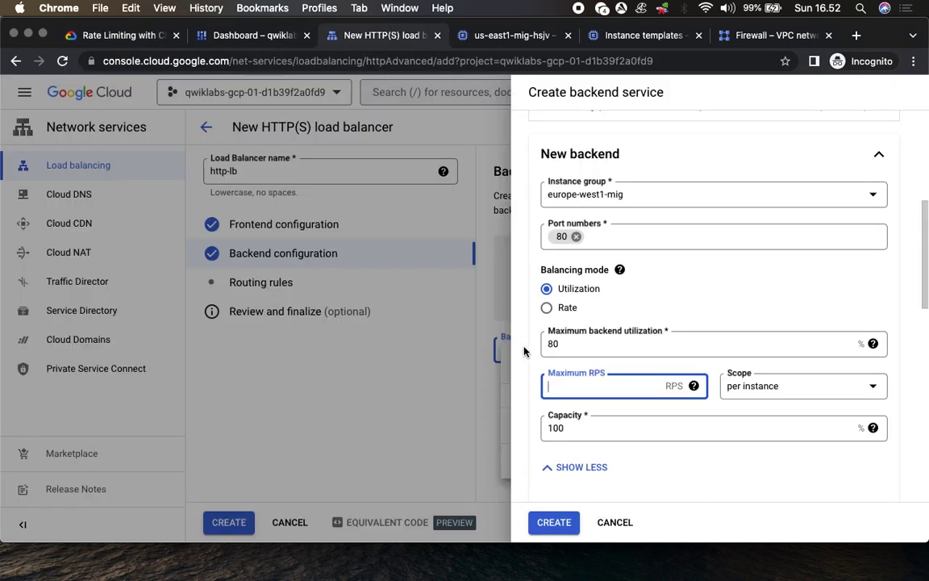
left_click(97, 35)
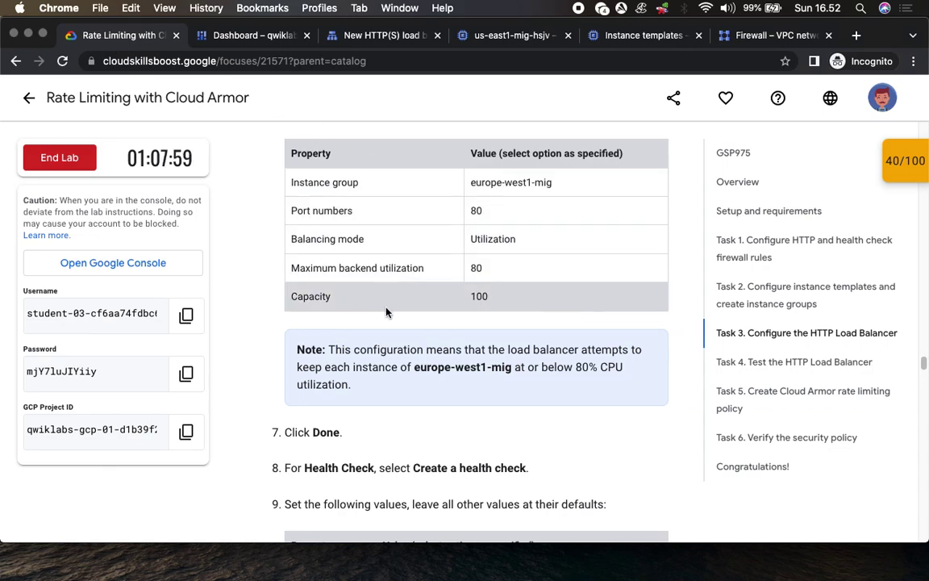
left_click(375, 36)
Finish the europe-west1-mig backend entry, leaving Maximum RPS empty and the other values at their defaults
left_click(523, 410)
scroll(531, 411, "down", 3)
left_click(557, 523)
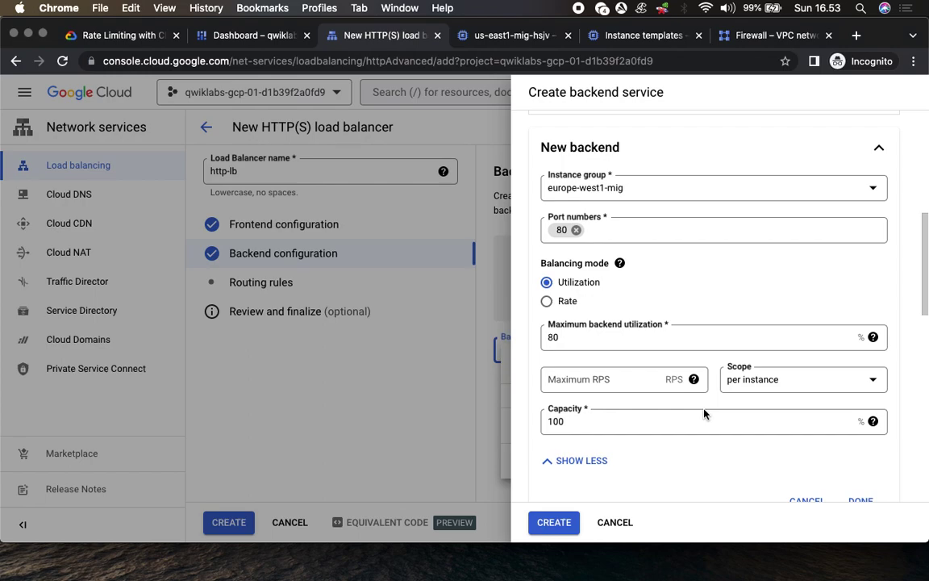
scroll(705, 414, "down", 3)
scroll(704, 414, "down", 2)
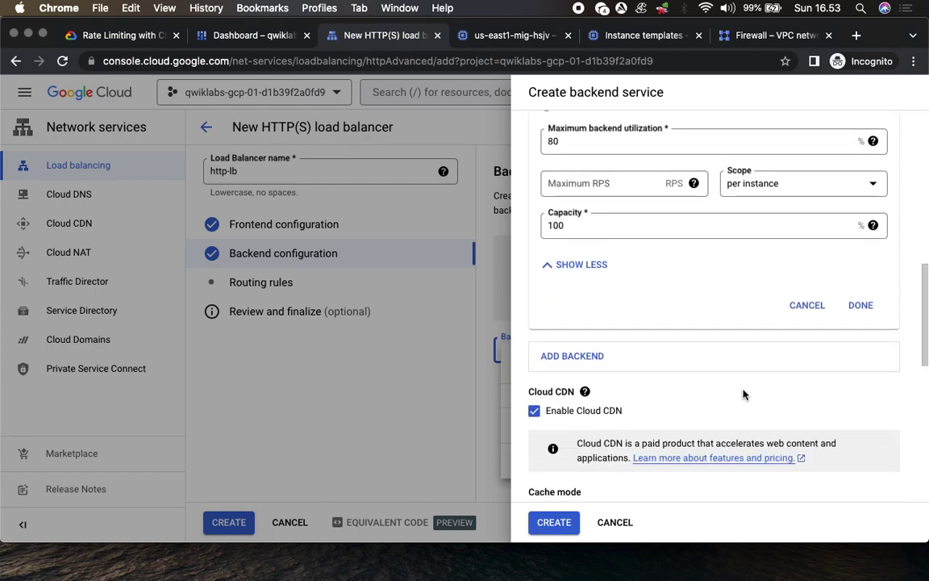
left_click(857, 305)
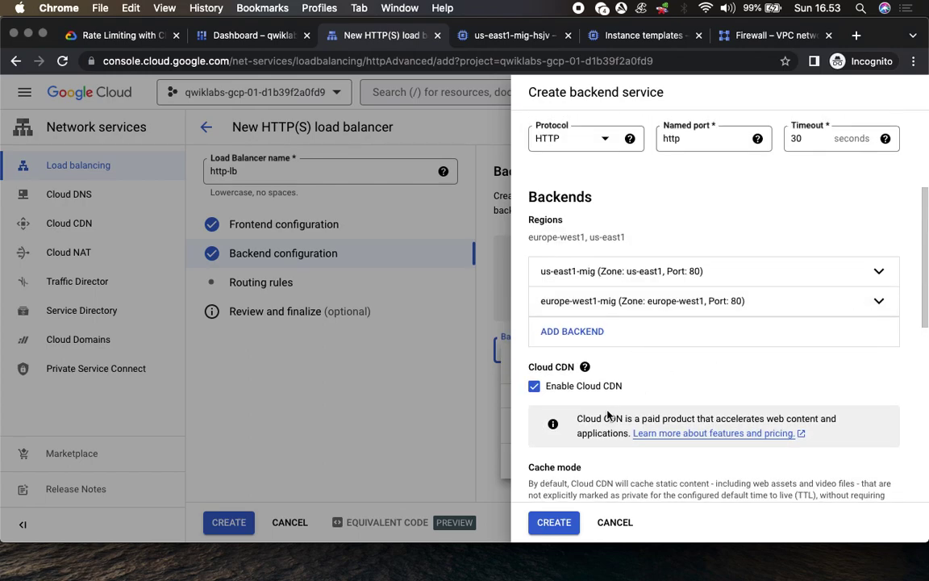
Consult the lab instructions for the health check and start creating a new one for the backend service
left_click(89, 36)
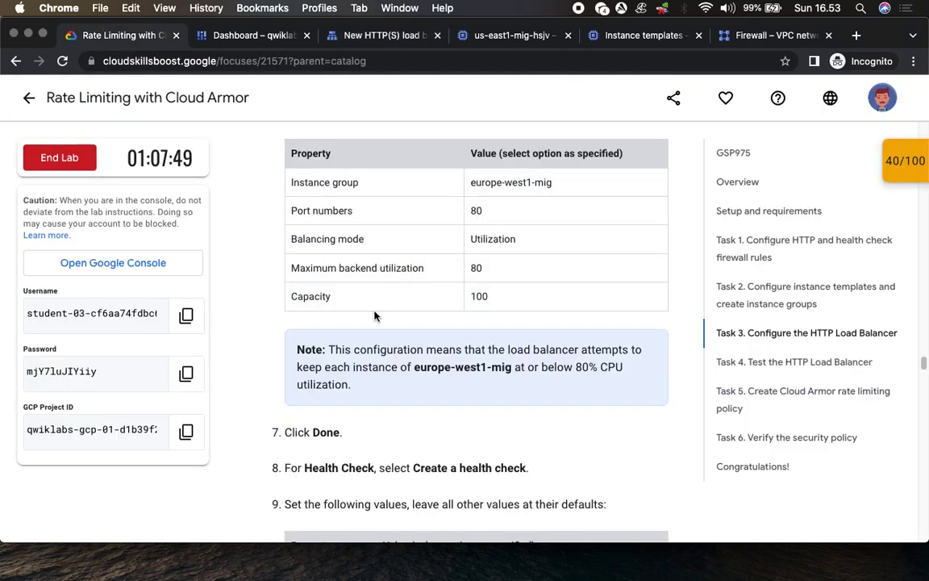
scroll(373, 323, "down", 5)
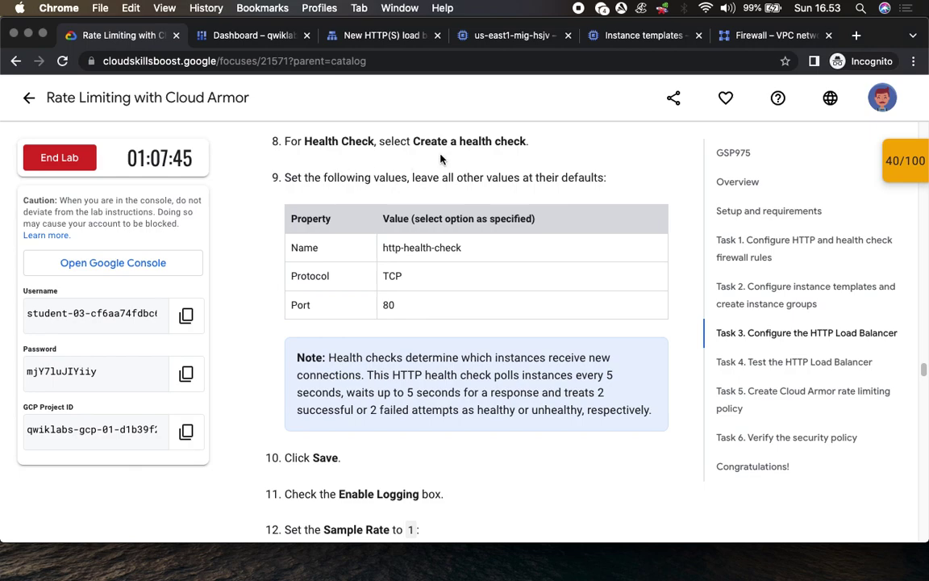
left_click(363, 35)
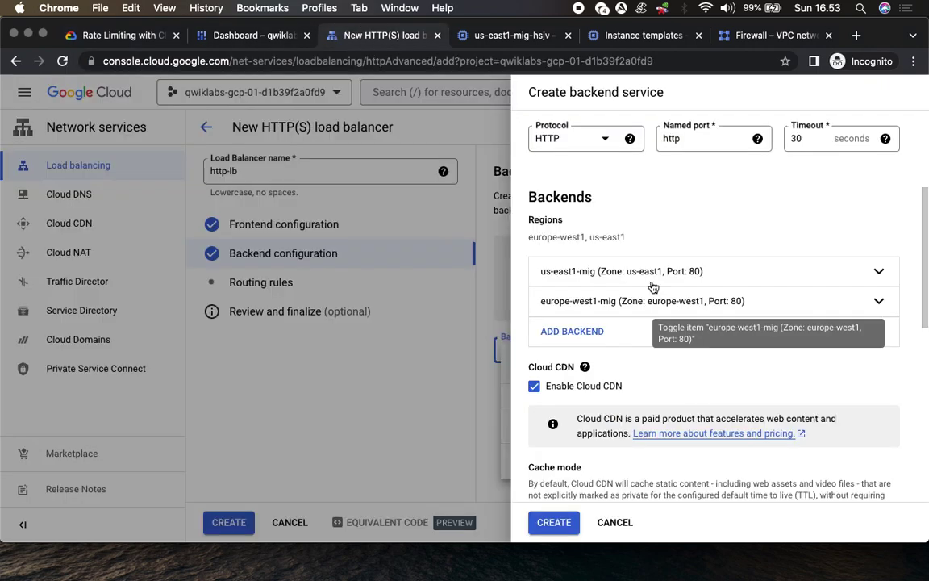
scroll(665, 379, "down", 5)
scroll(664, 382, "down", 3)
left_click(604, 282)
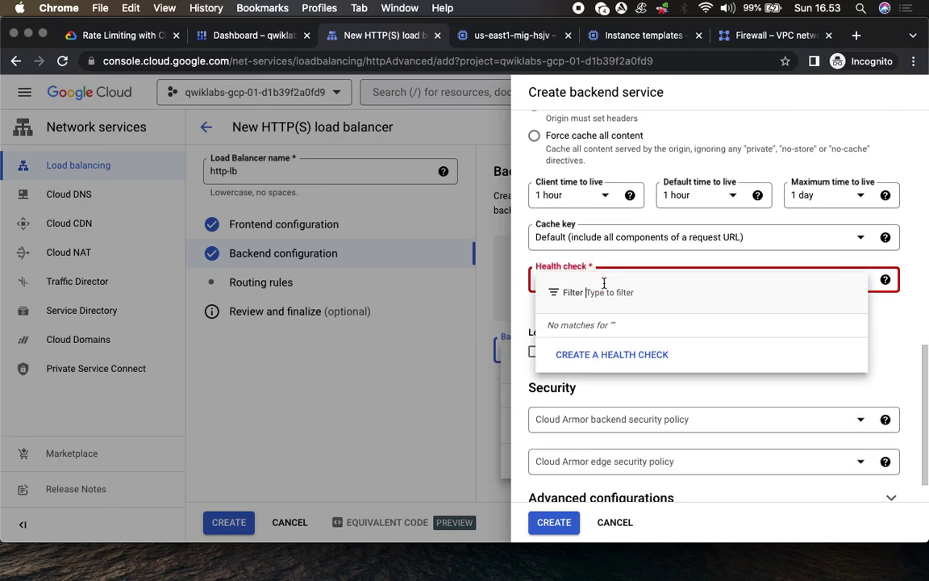
left_click(619, 354)
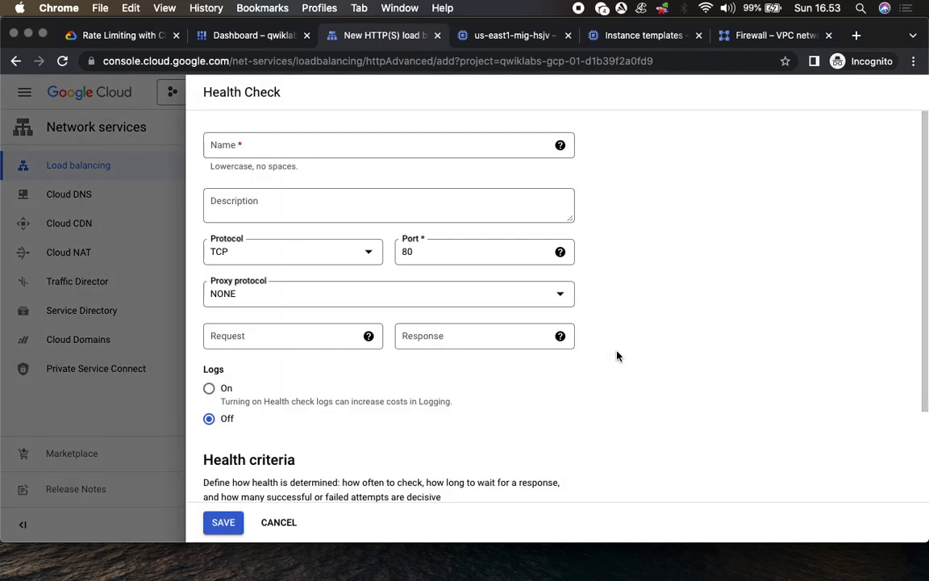
Copy the name http-health-check from the lab instructions and use it as the health check's name
left_click(97, 33)
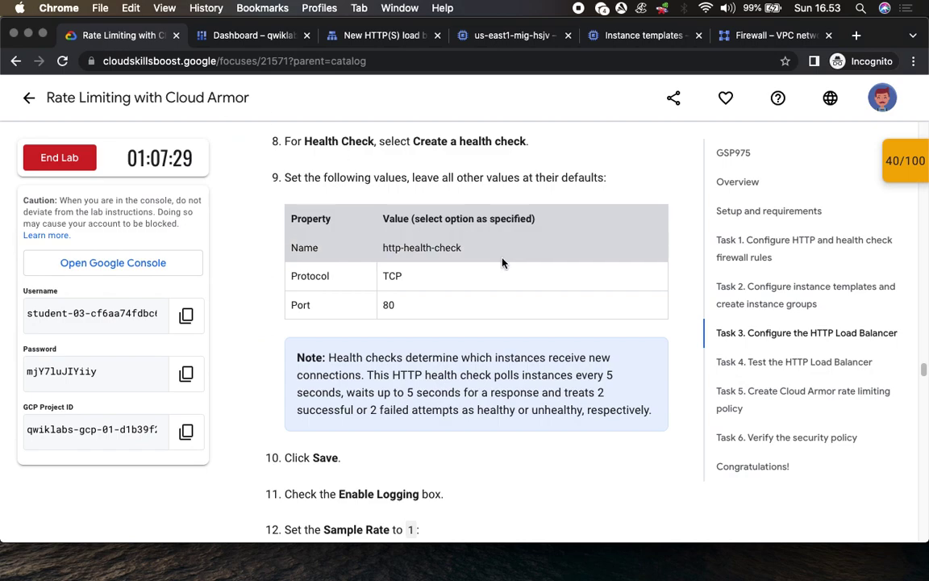
left_click_drag(383, 250, 482, 247)
key("super+c")
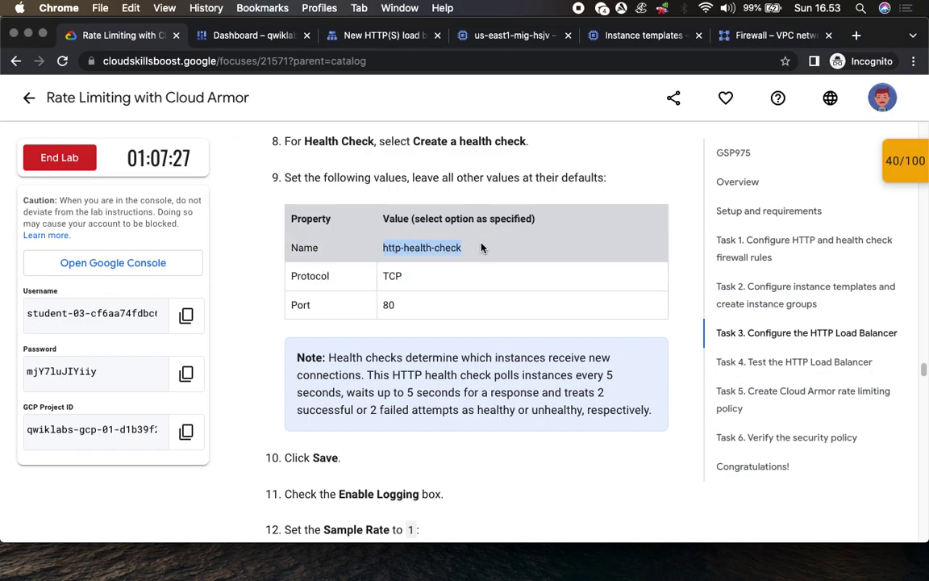
left_click(379, 35)
left_click(280, 144)
key("super+v")
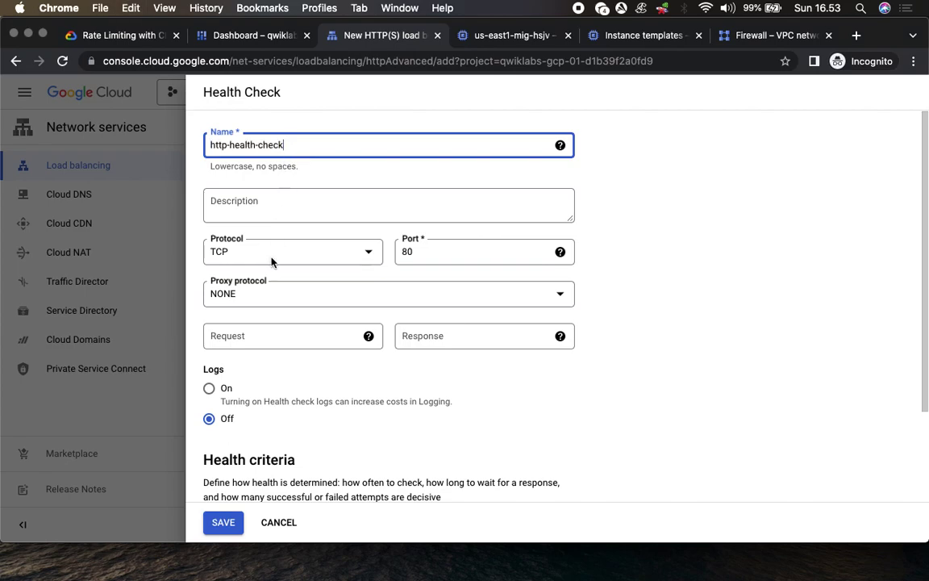
Consult the lab instructions for the next actions and save the health check with its default TCP protocol and port 80
left_click(123, 37)
scroll(325, 164, "down", 5)
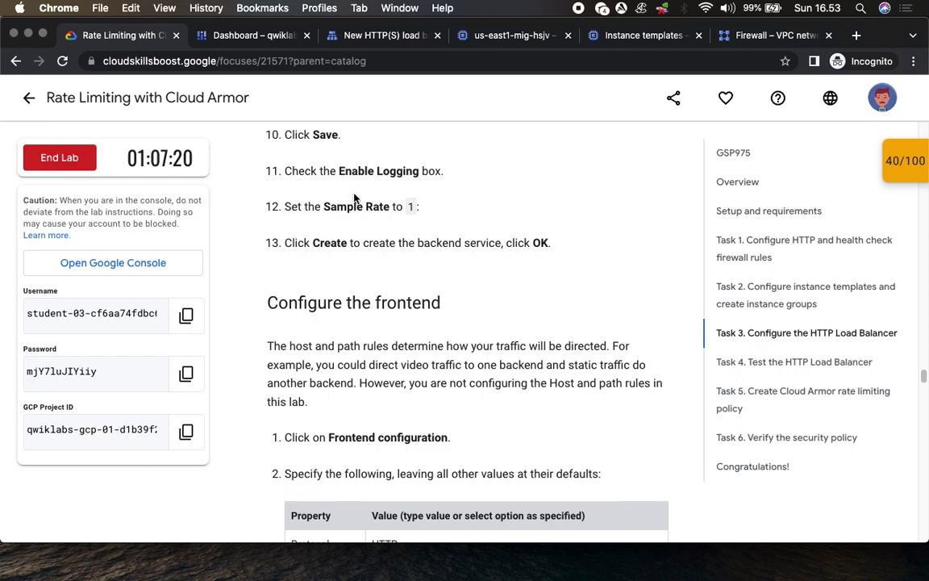
left_click(342, 35)
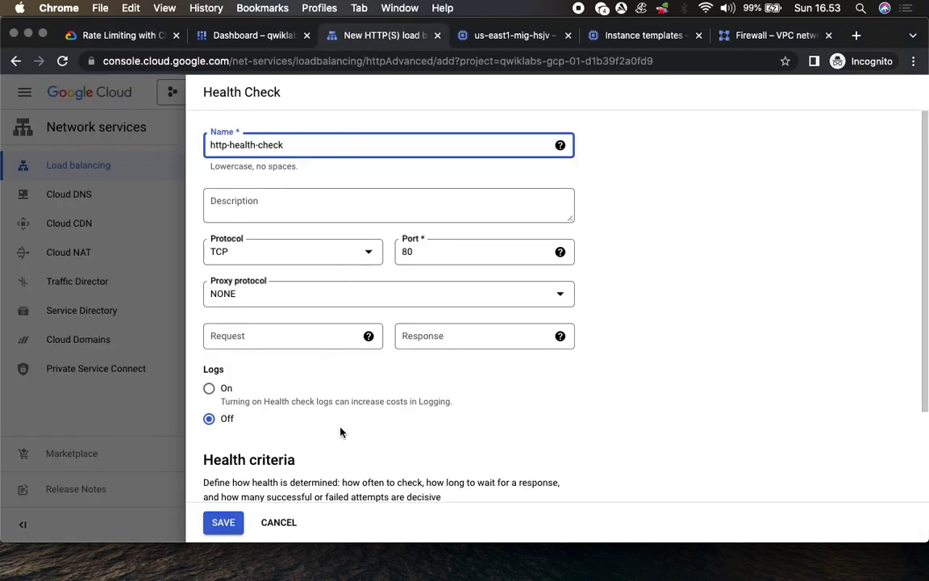
left_click(238, 520)
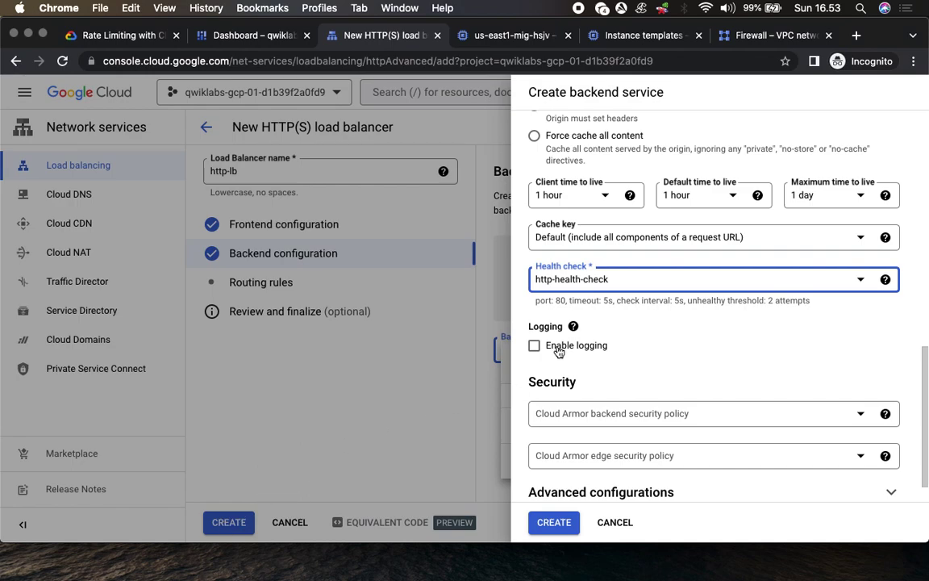
Enable logging for the backend service as the lab instructs, and create http-backend as the load balancer's backend
left_click(560, 347)
left_click(129, 35)
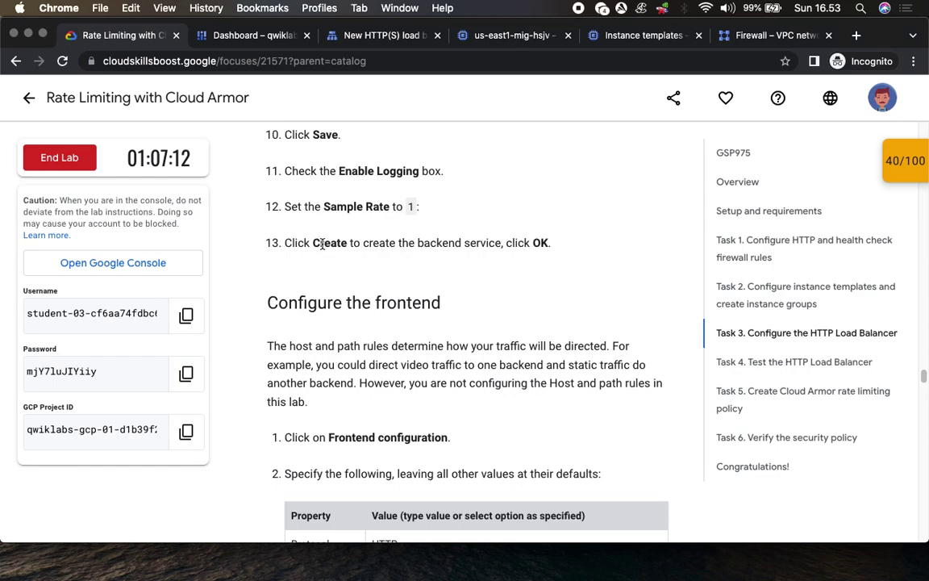
left_click(382, 37)
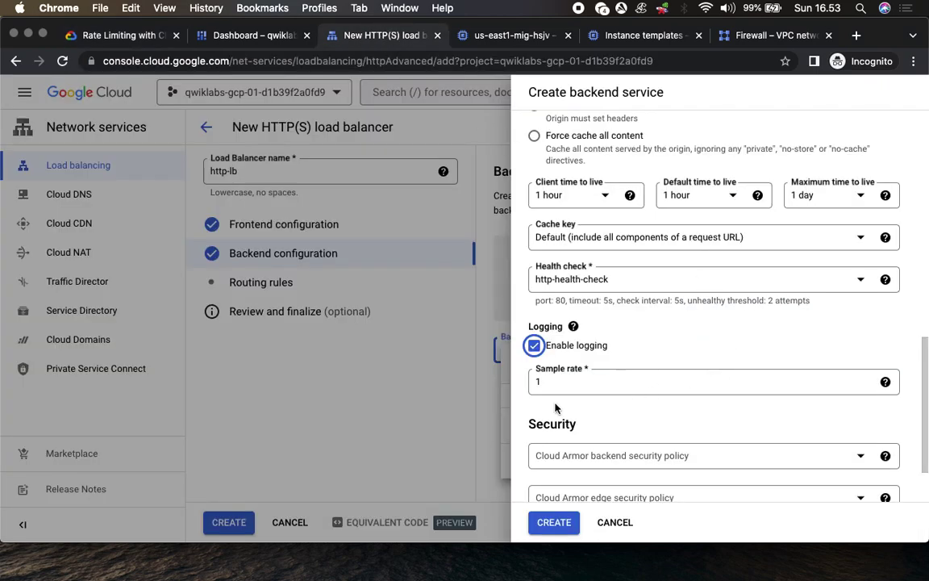
left_click(554, 523)
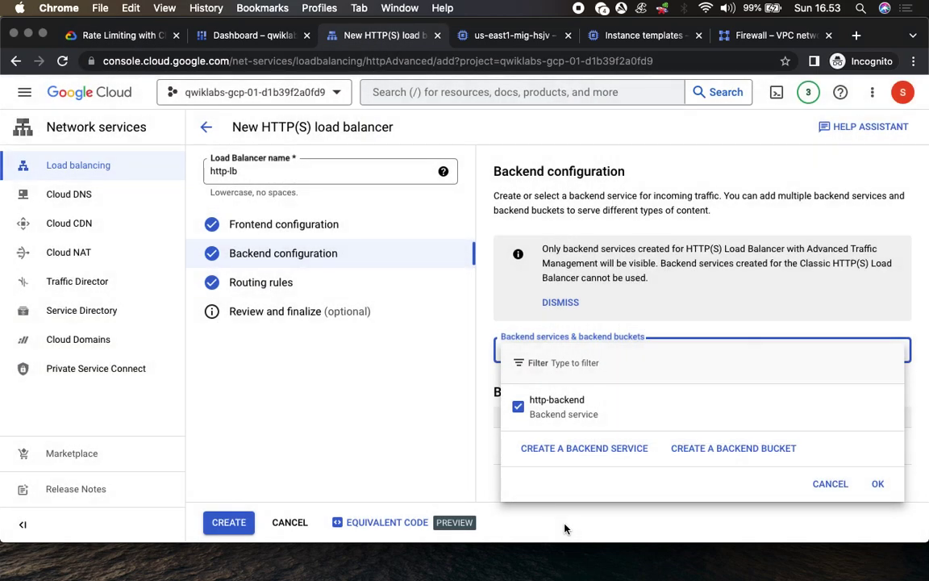
left_click(878, 483)
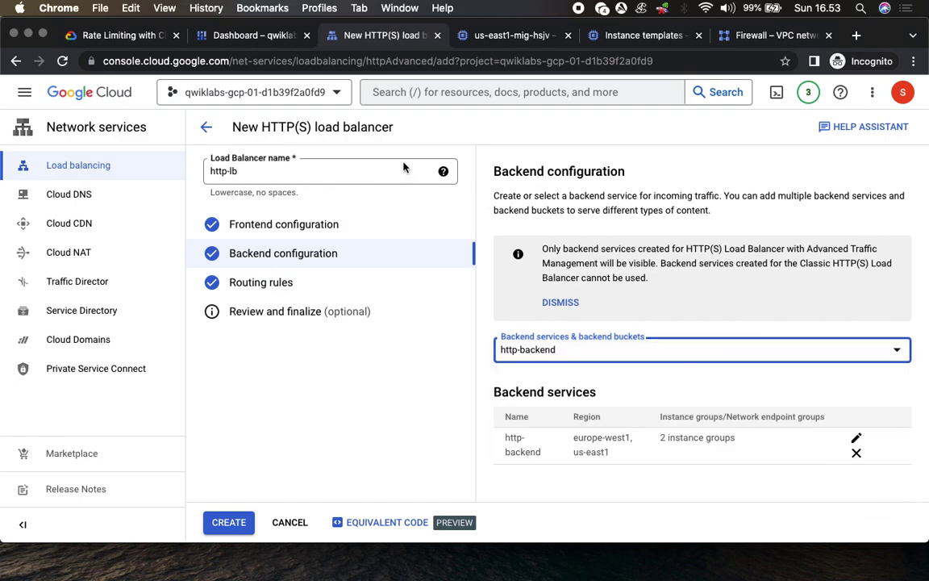
Read the lab's frontend instructions and open the load balancer's frontend configuration
left_click(101, 34)
scroll(382, 297, "down", 5)
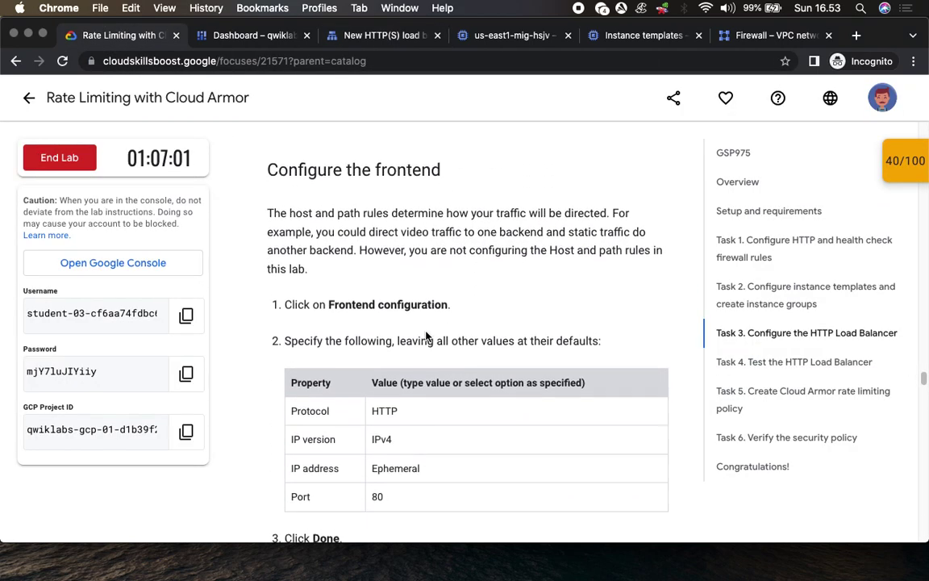
scroll(426, 332, "down", 3)
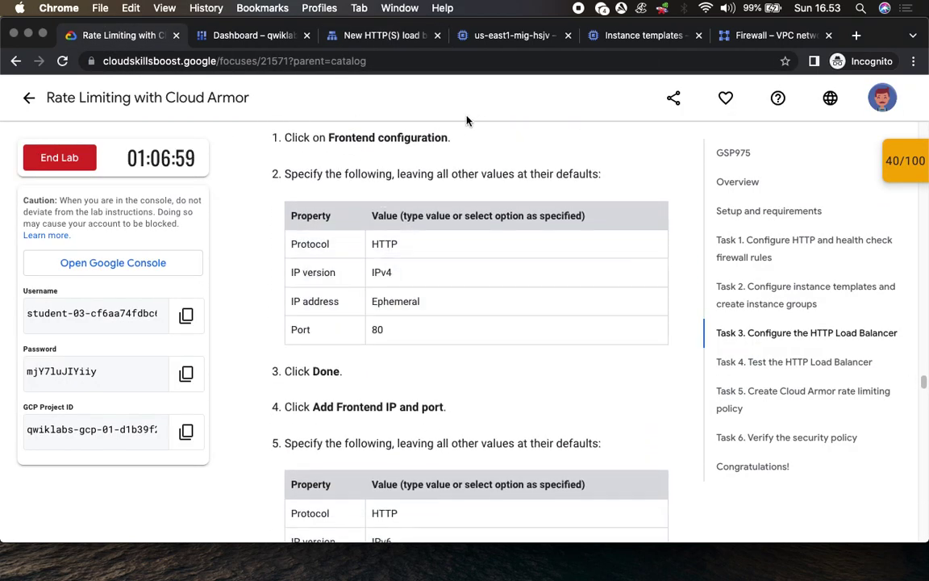
left_click(355, 36)
left_click(275, 225)
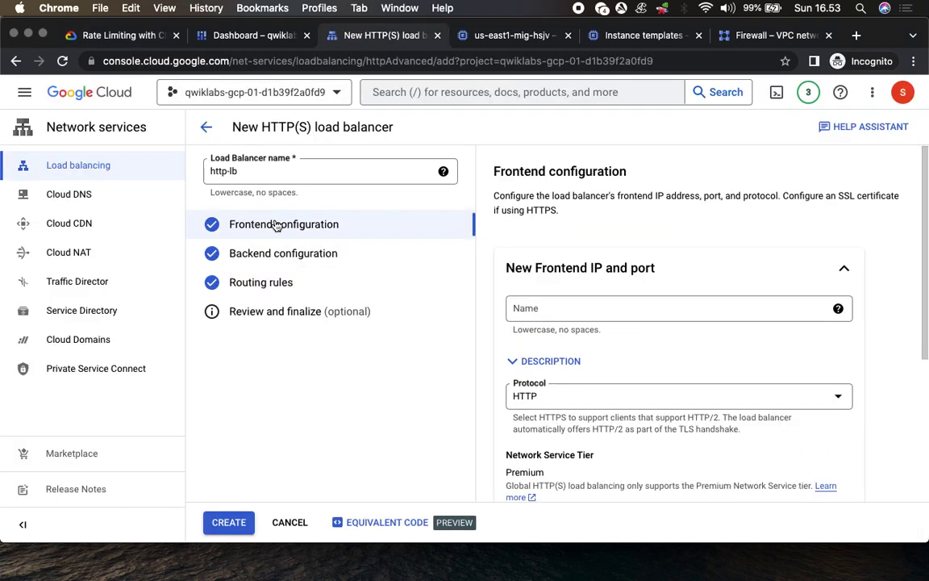
Compare the first frontend with the lab's values and confirm it with HTTP, IPv4, an ephemeral IP address and port 80
left_click(121, 37)
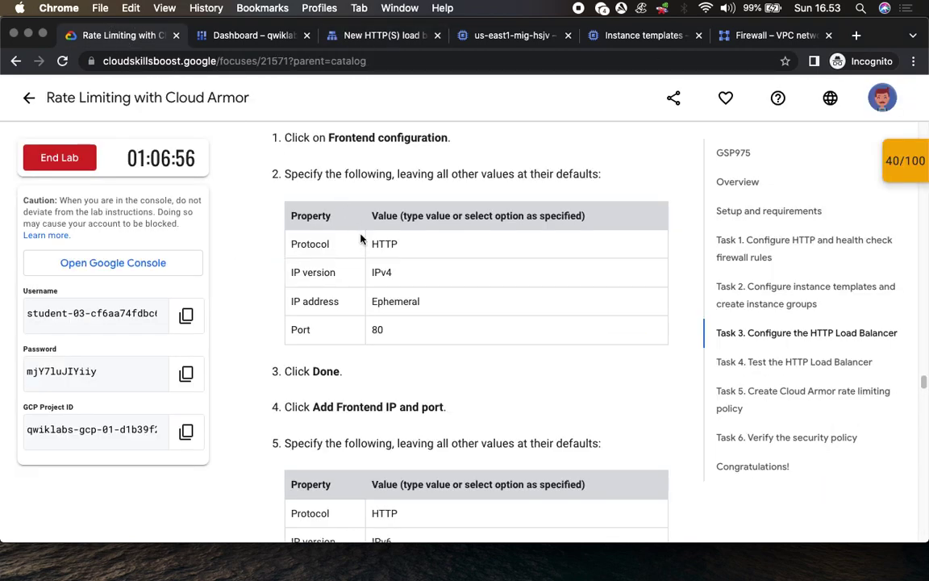
left_click(356, 36)
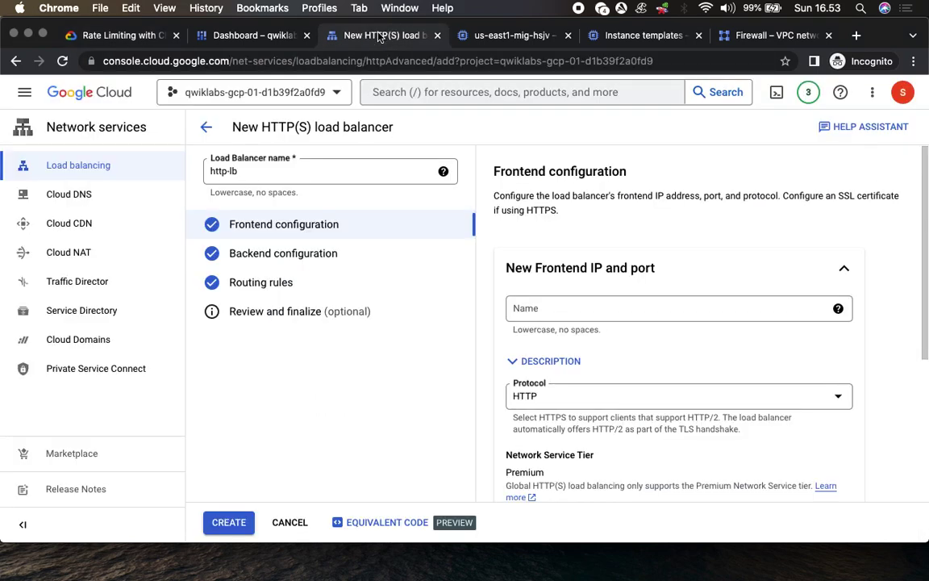
scroll(569, 276, "down", 5)
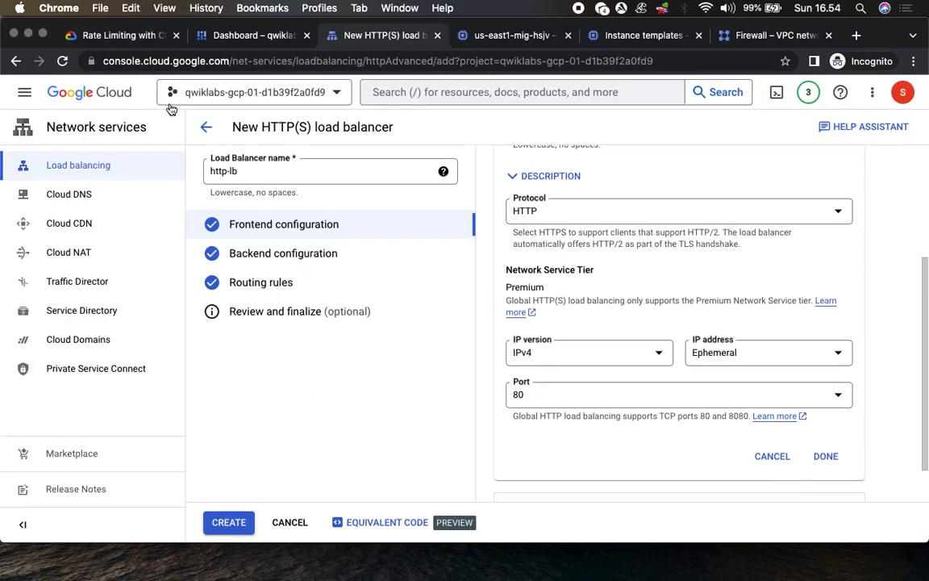
left_click(121, 36)
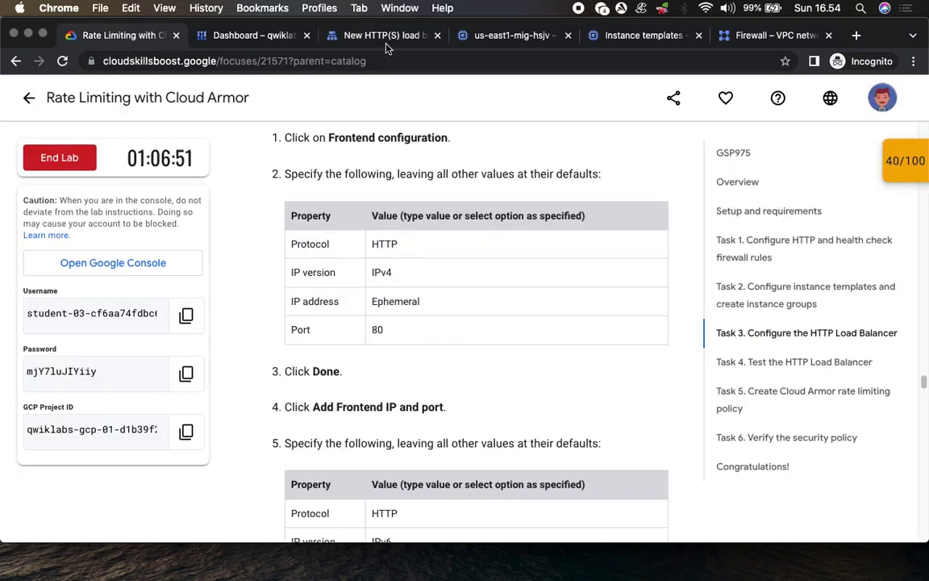
left_click(355, 35)
left_click(826, 455)
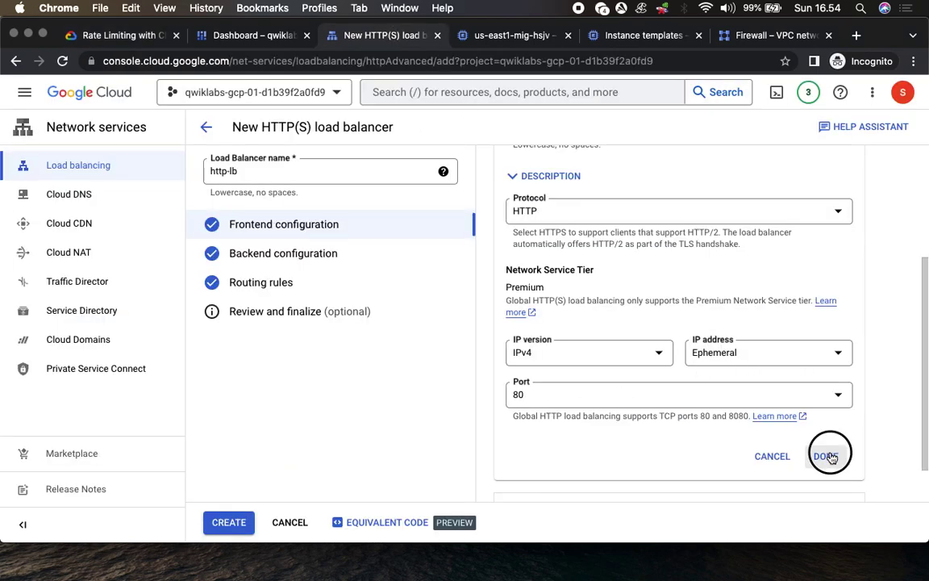
Read the lab's next frontend instructions and add a second frontend IP and port to the load balancer
key("super+1")
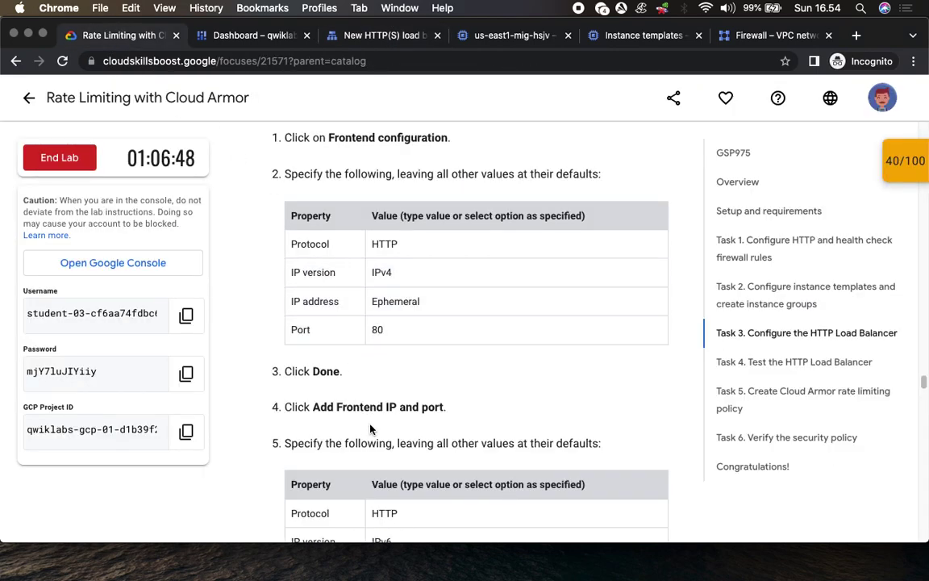
scroll(333, 378, "down", 4)
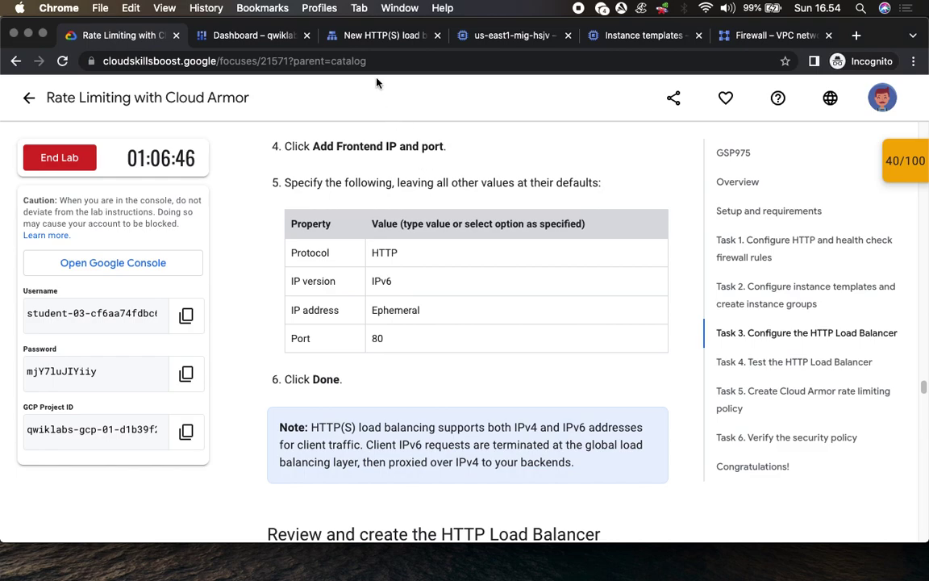
left_click(363, 35)
left_click(554, 280)
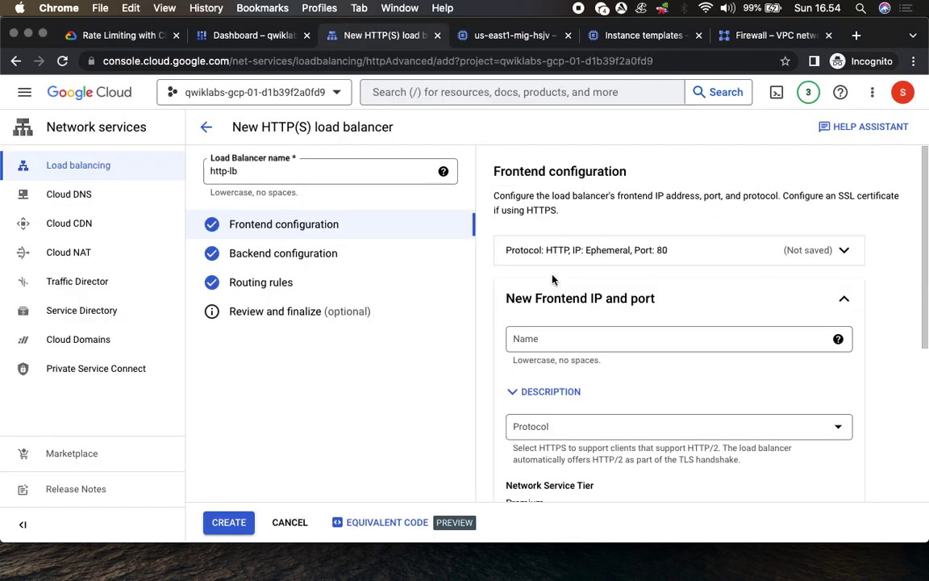
Consult the lab's values for the second frontend and set its IP version to IPv6
left_click(121, 35)
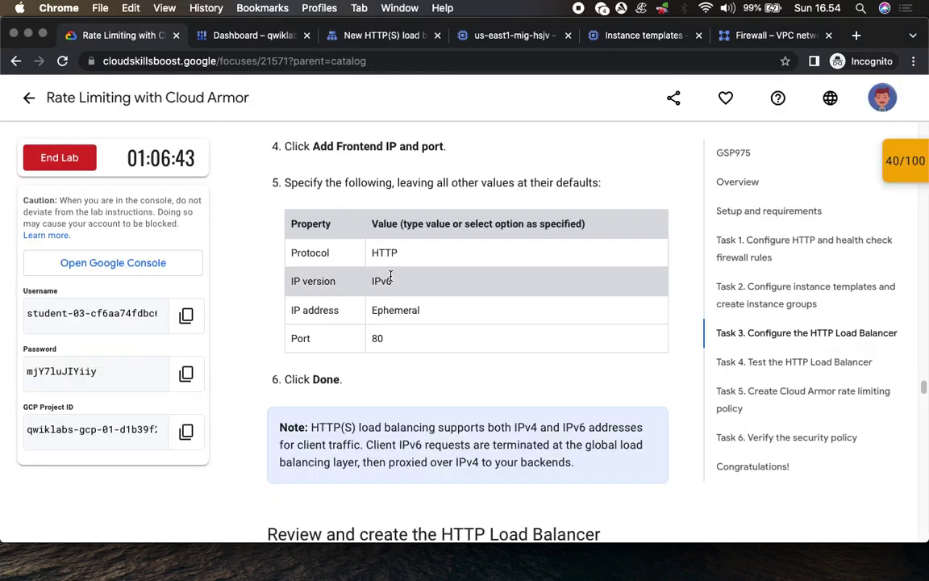
left_click(348, 36)
scroll(618, 346, "down", 5)
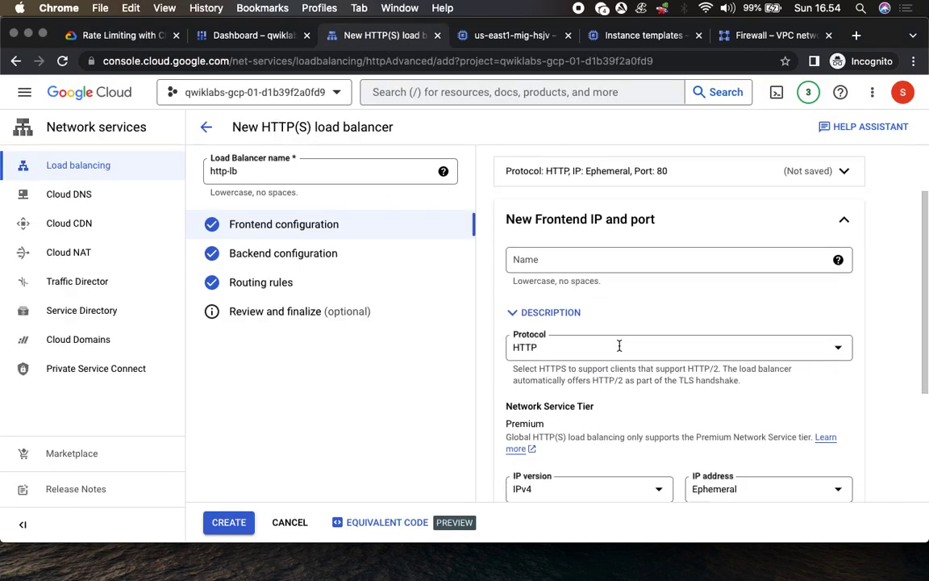
left_click(569, 381)
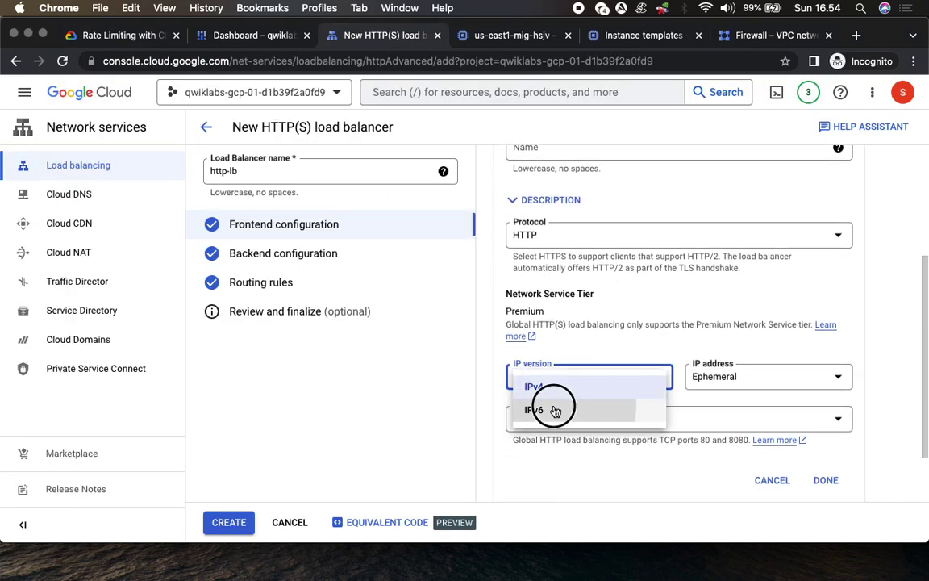
left_click(556, 409)
Check the second frontend's IP address options against the lab, keep Auto-allocate with port 80, and confirm the frontend
left_click(122, 36)
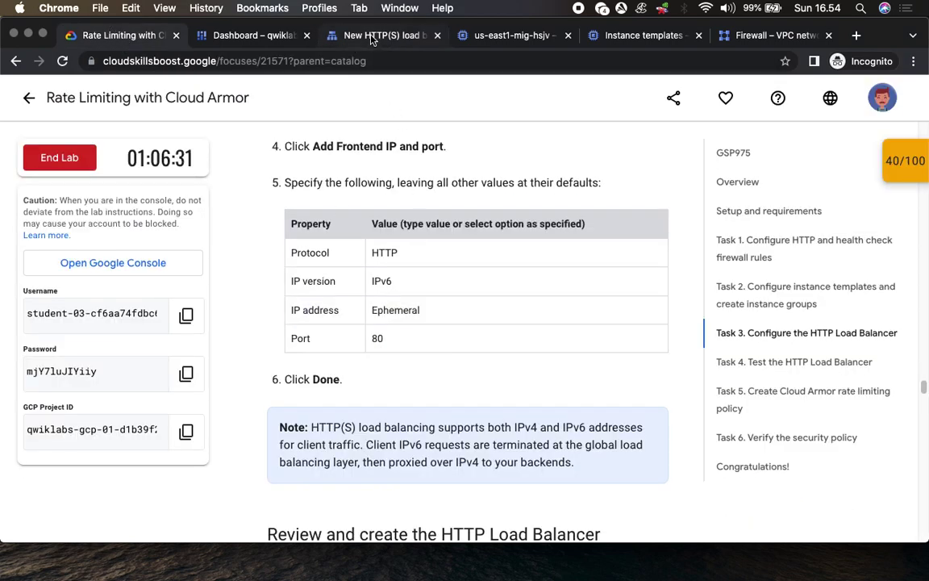
left_click(334, 35)
left_click(730, 374)
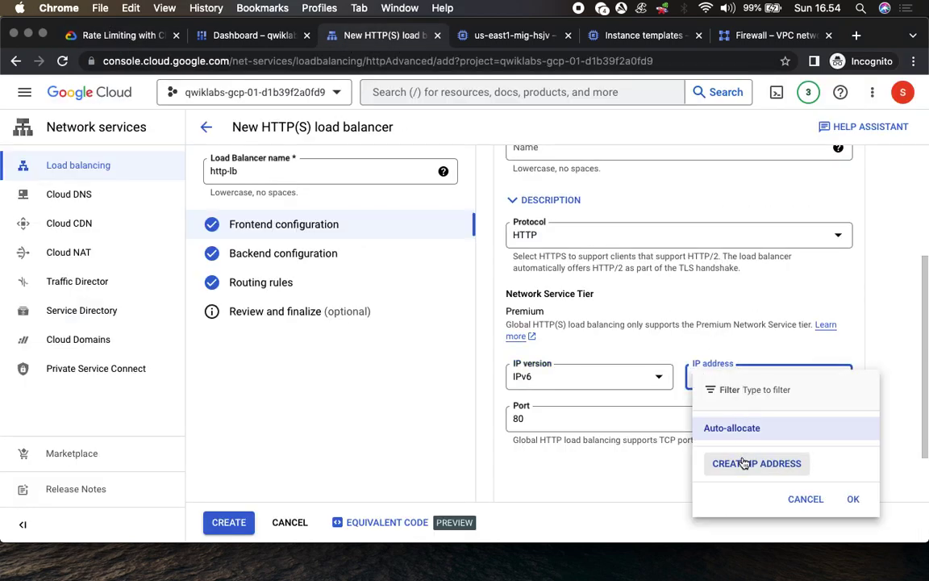
left_click(665, 350)
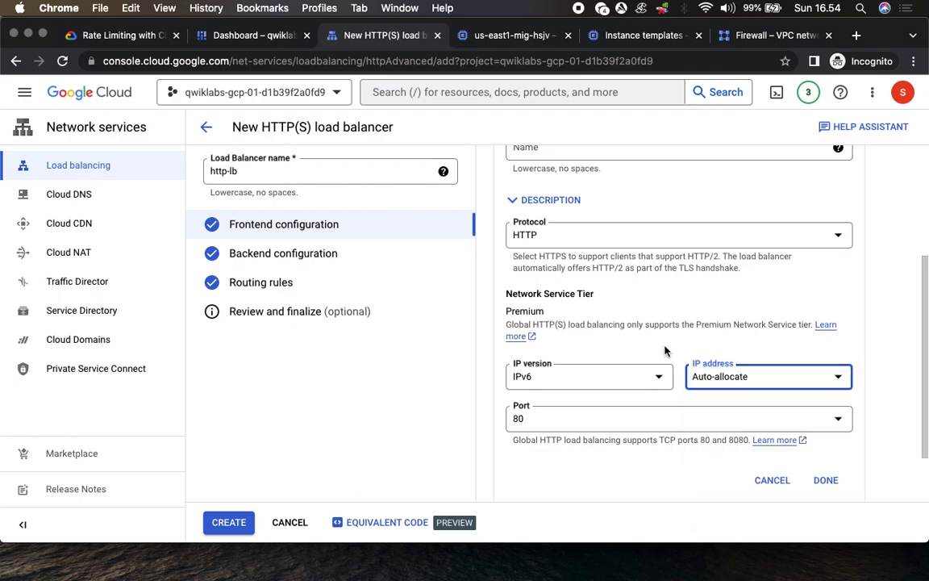
left_click(121, 35)
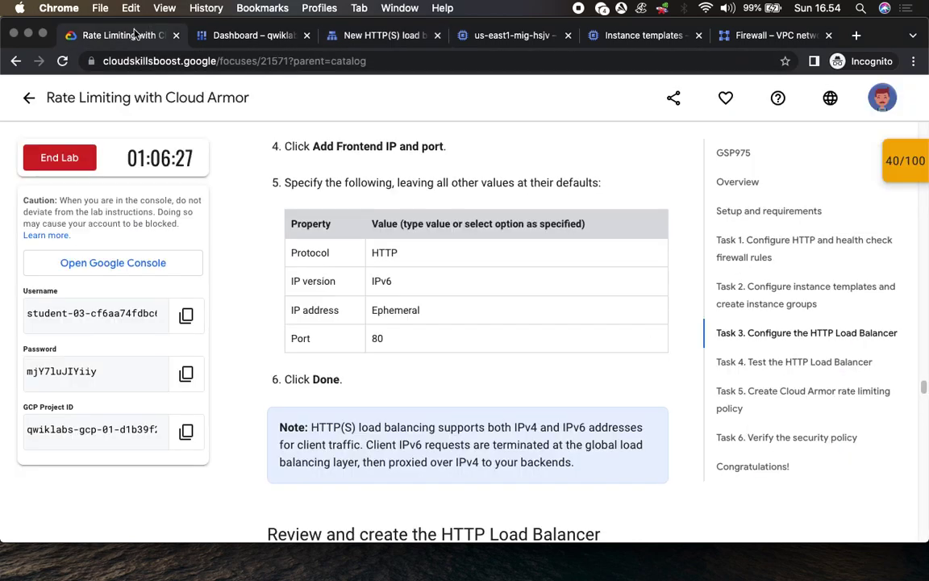
left_click(352, 35)
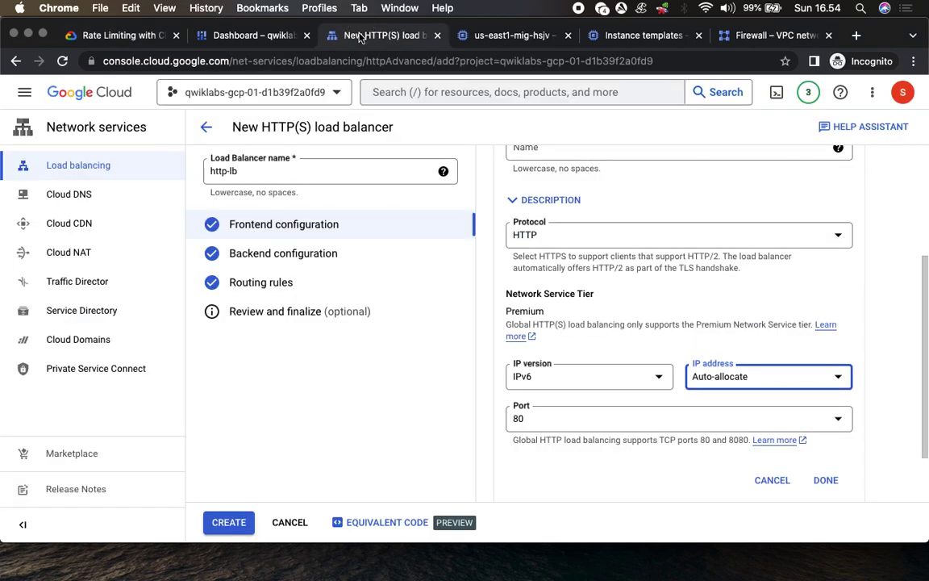
scroll(559, 251, "down", 2)
left_click(780, 303)
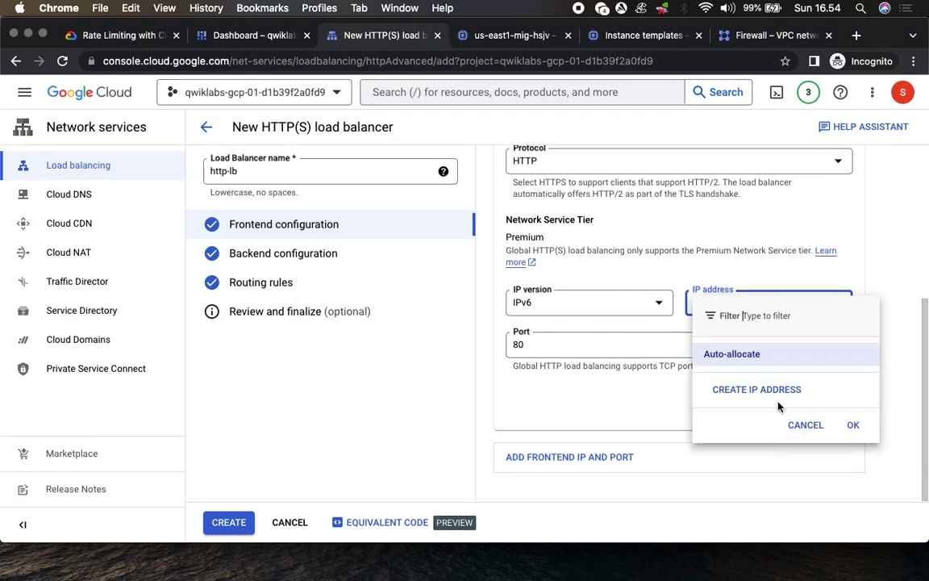
left_click(746, 362)
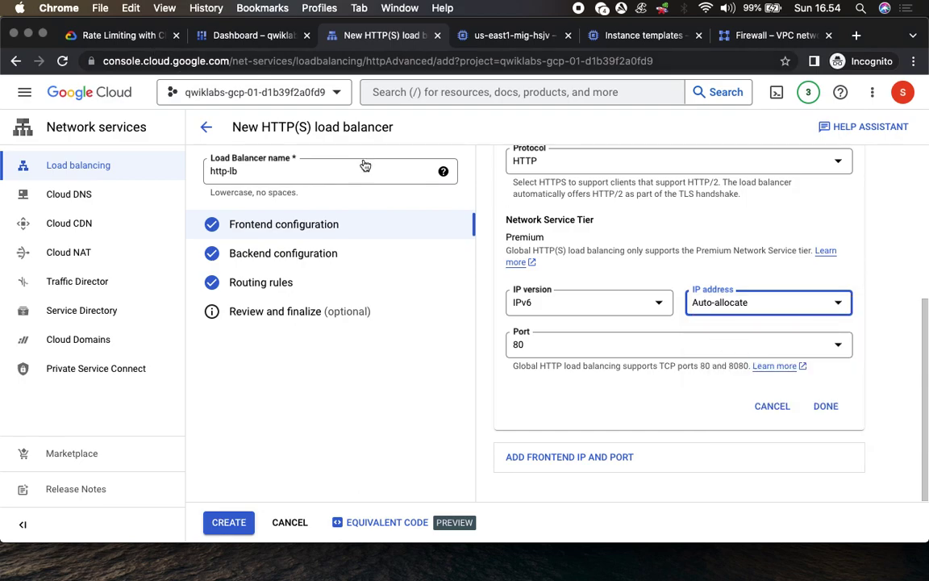
left_click(824, 406)
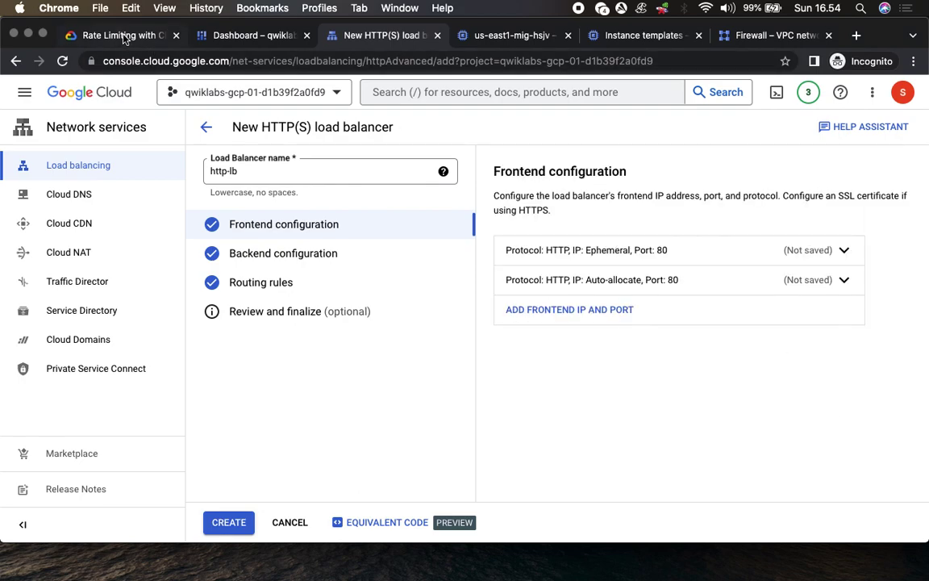
Read the lab's review instructions and open the load balancer's Review and finalize summary
left_click(121, 35)
scroll(529, 375, "down", 4)
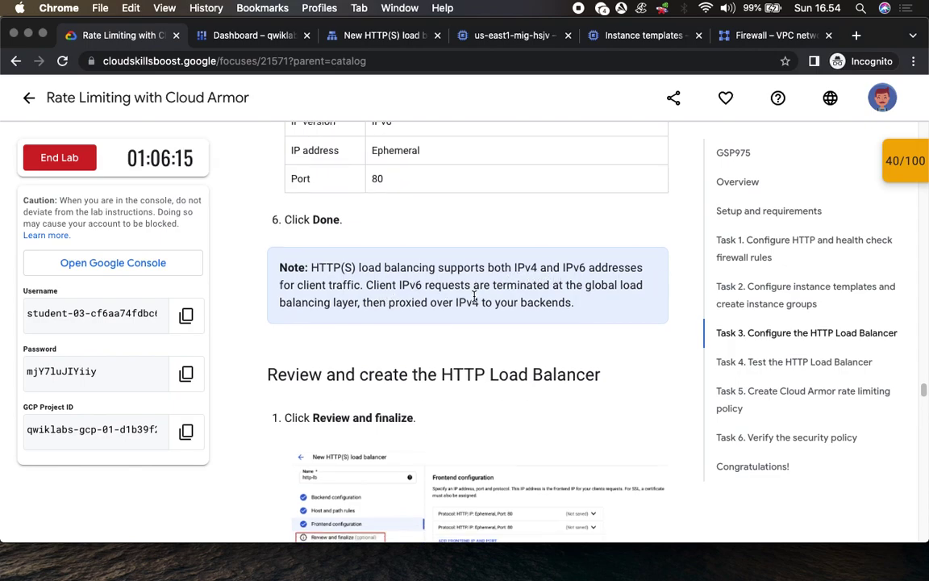
scroll(477, 321, "down", 6)
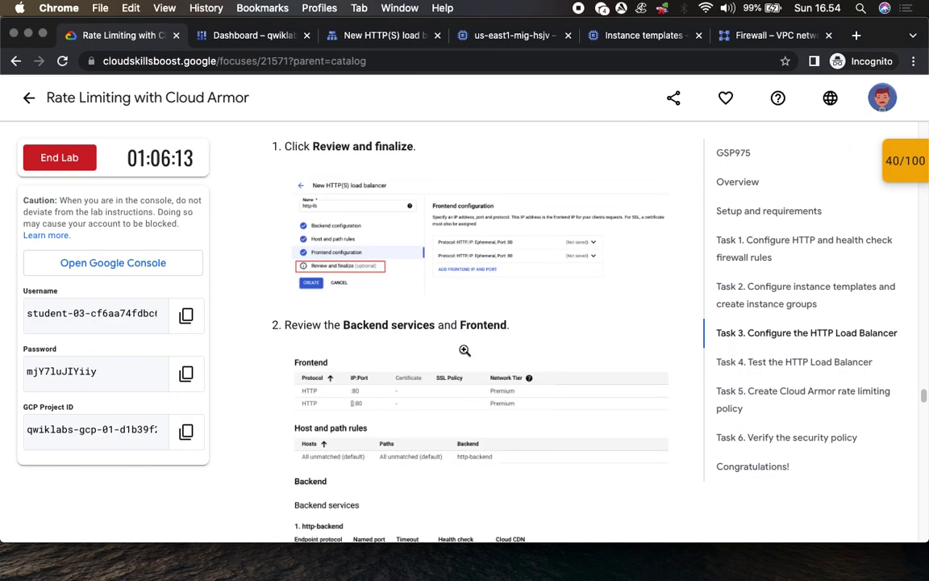
scroll(464, 353, "up", 1)
left_click(371, 35)
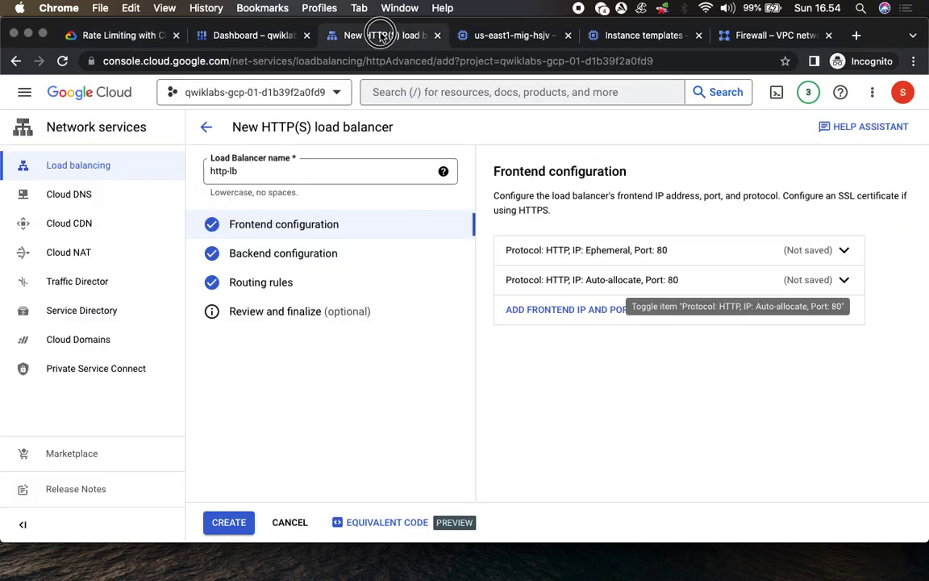
left_click(275, 313)
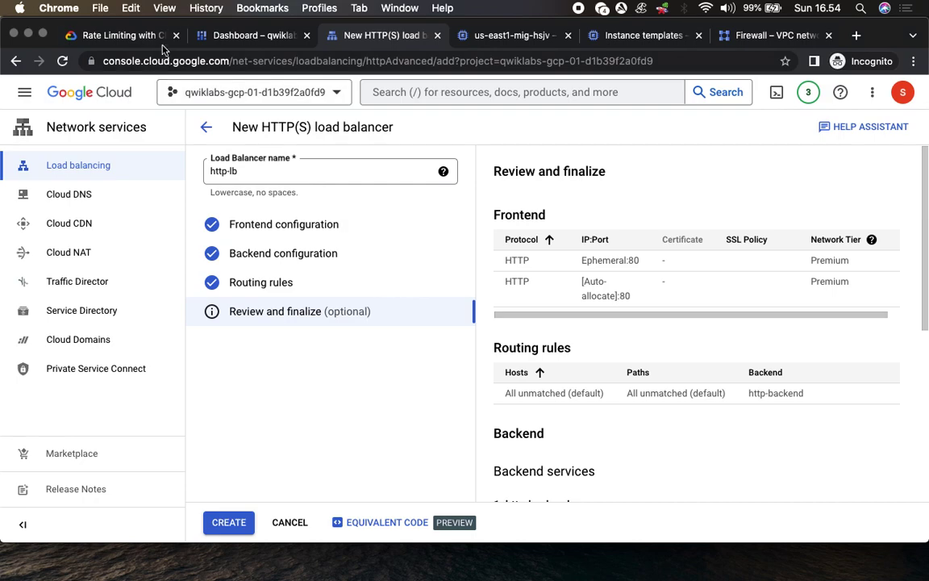
Read the lab's remaining review and creation instructions, and create the http-lb load balancer
left_click(129, 35)
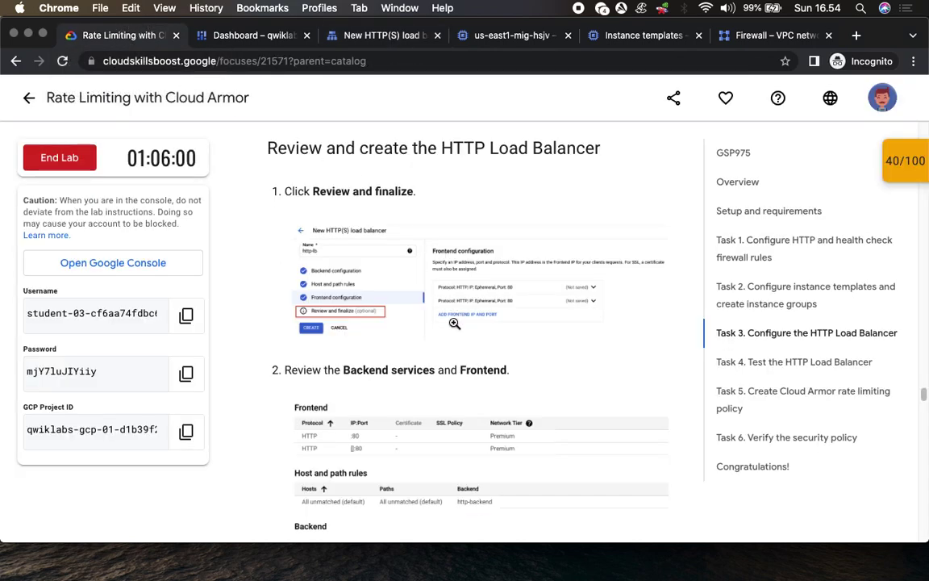
scroll(464, 314, "down", 5)
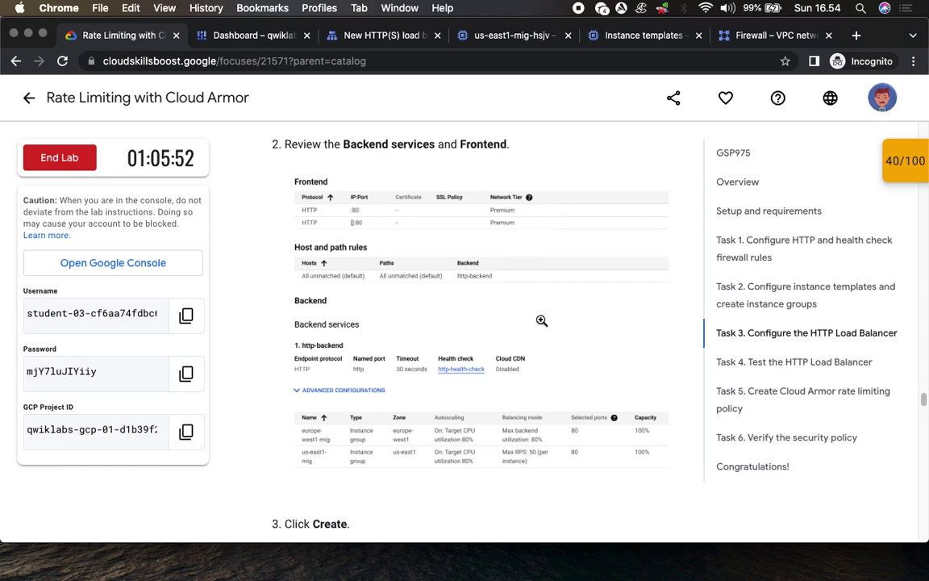
scroll(484, 267, "down", 3)
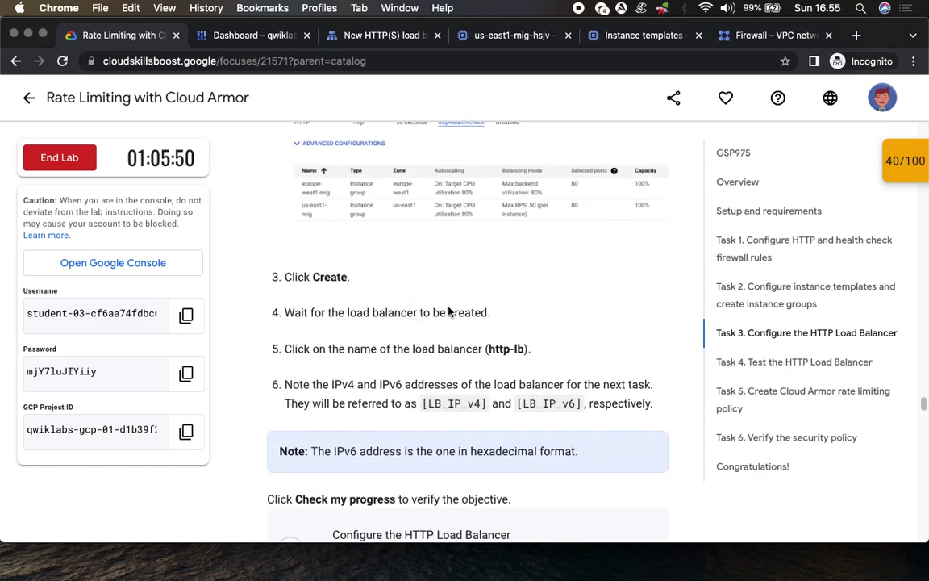
scroll(437, 303, "down", 2)
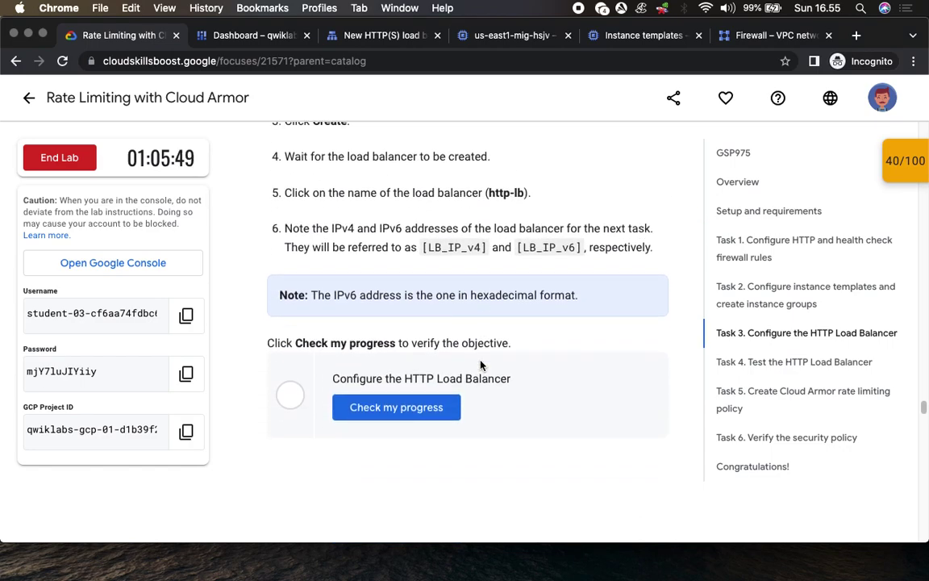
left_click(381, 38)
left_click(232, 522)
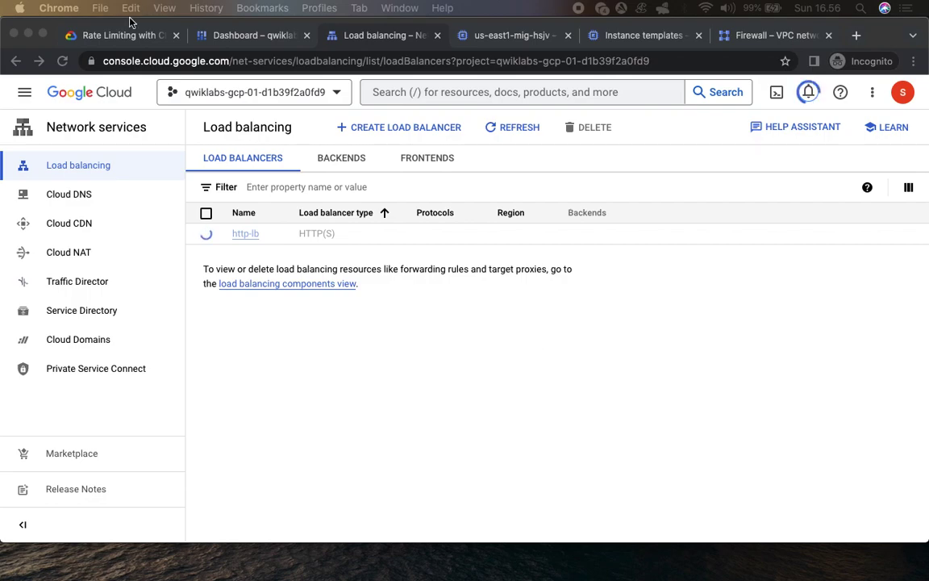
Follow the lab's instructions to wait for the load balancer's creation, and open the details of http-lb
left_click(100, 36)
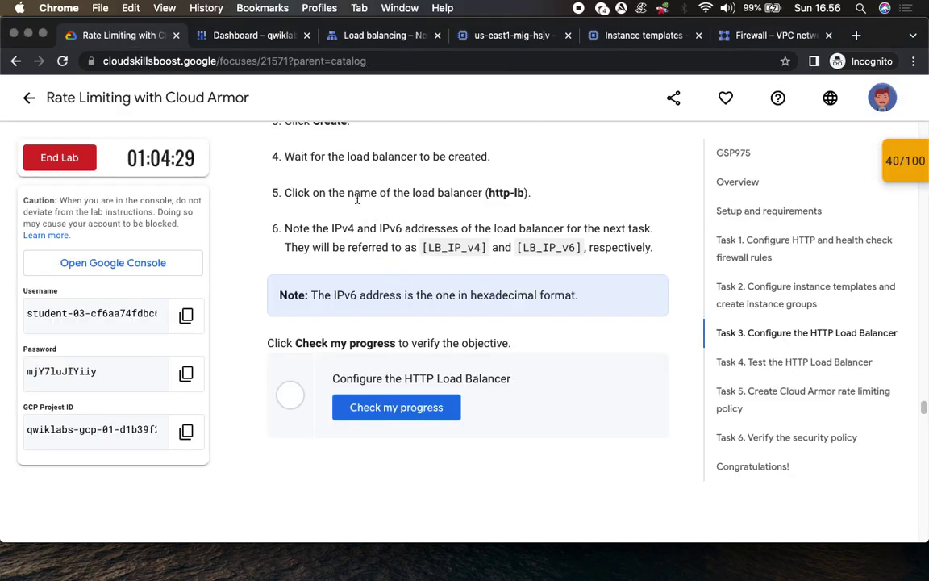
left_click_drag(306, 162, 534, 154)
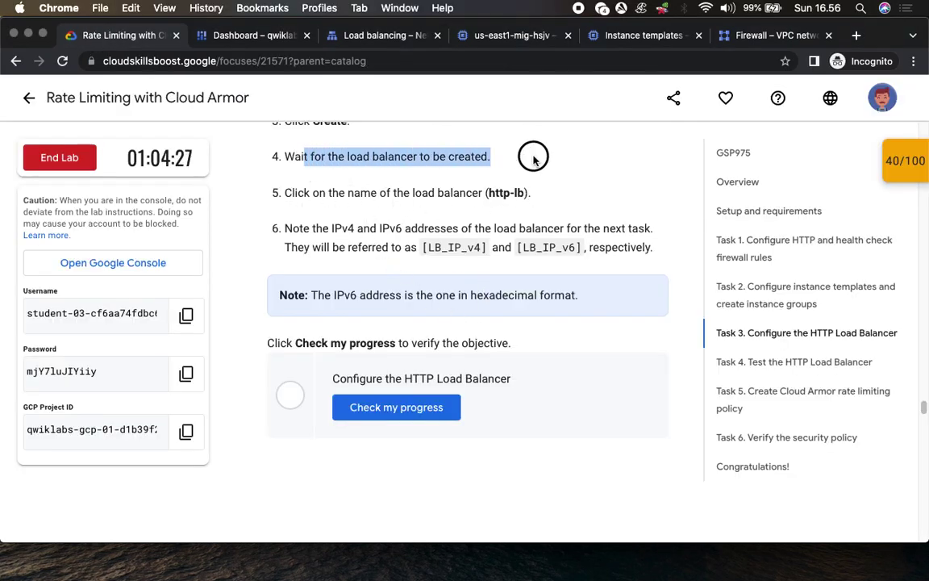
left_click(369, 38)
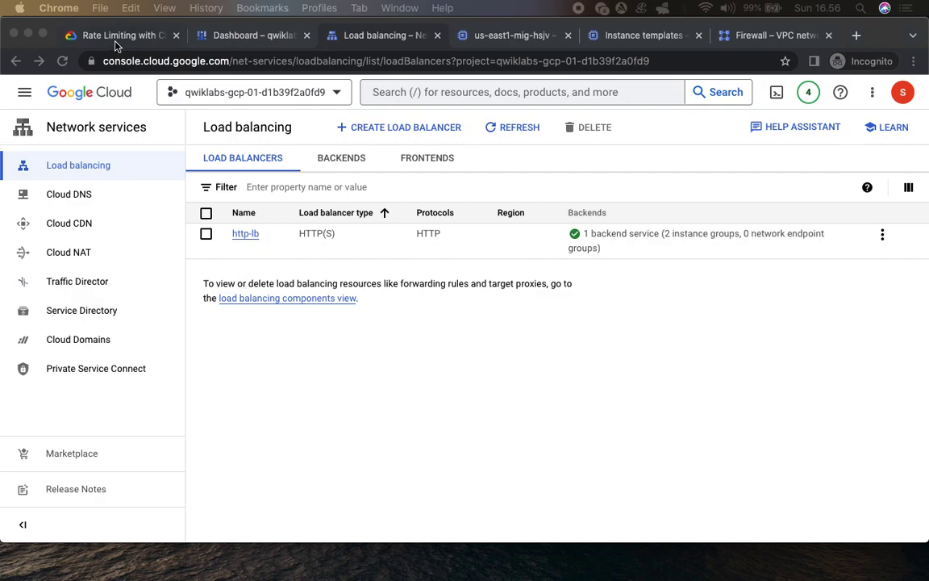
left_click(117, 38)
left_click_drag(312, 193, 549, 189)
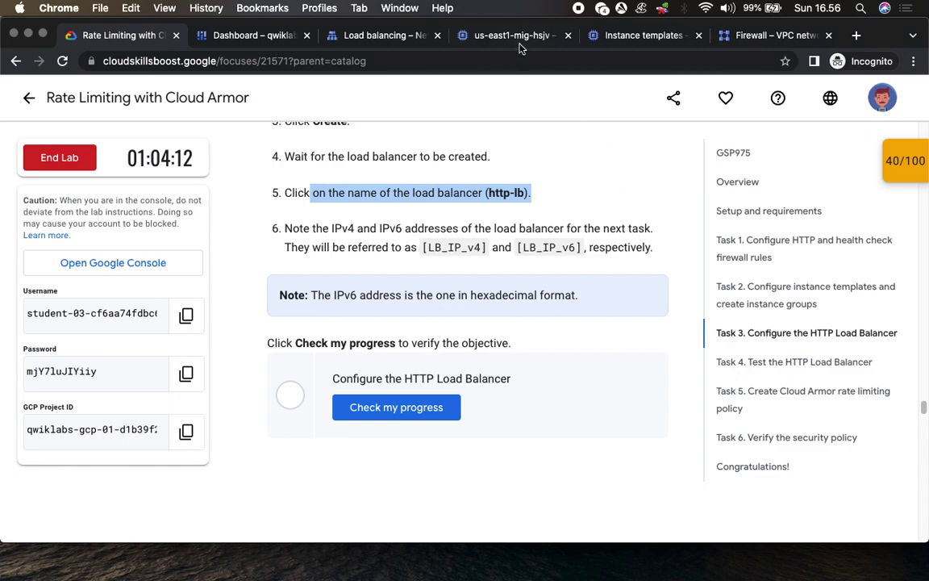
left_click(351, 34)
left_click(245, 235)
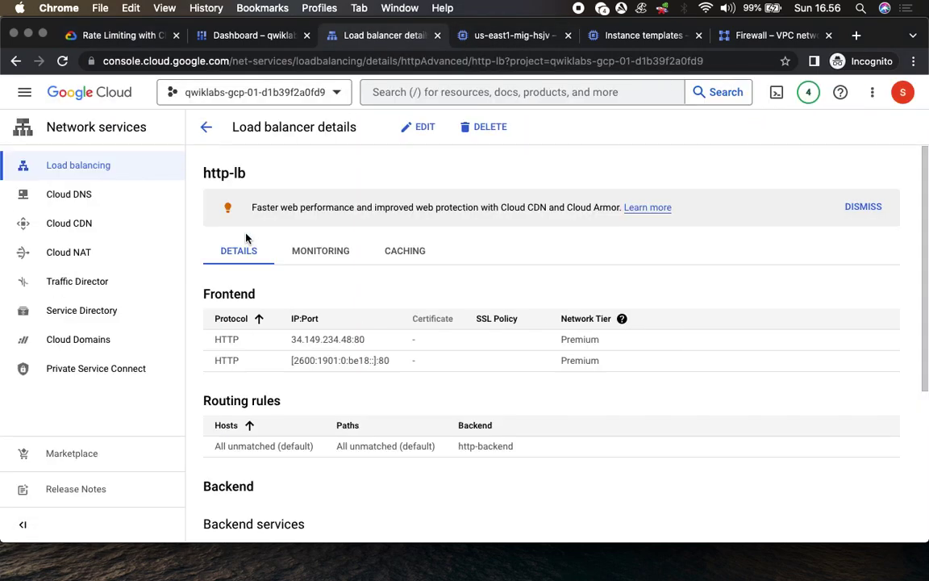
Return to the lab instructions and check progress on the Configure the HTTP Load Balancer objective
left_click(121, 36)
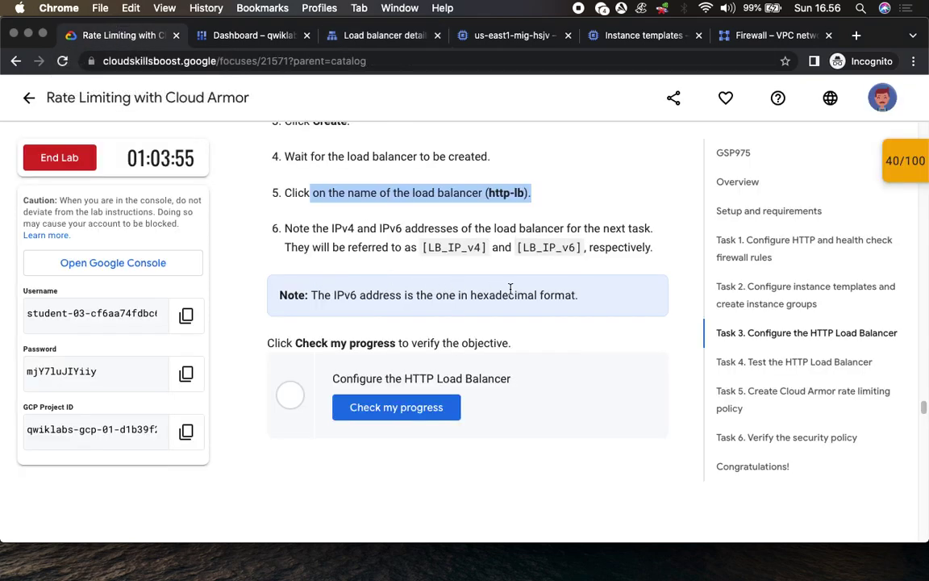
left_click(399, 413)
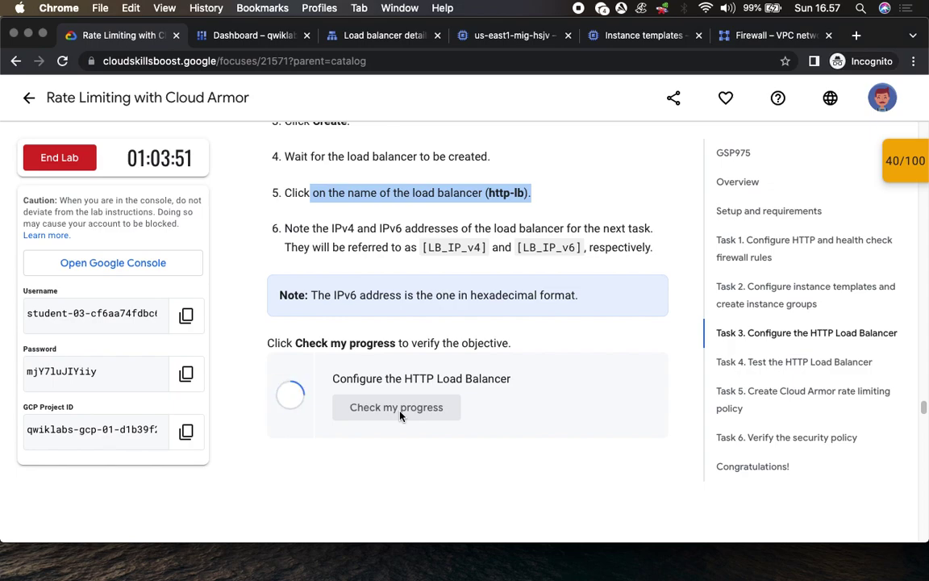
Look at http-lb's details page, and review the lab's Checkpoints scores after returning to the instructions
left_click(382, 35)
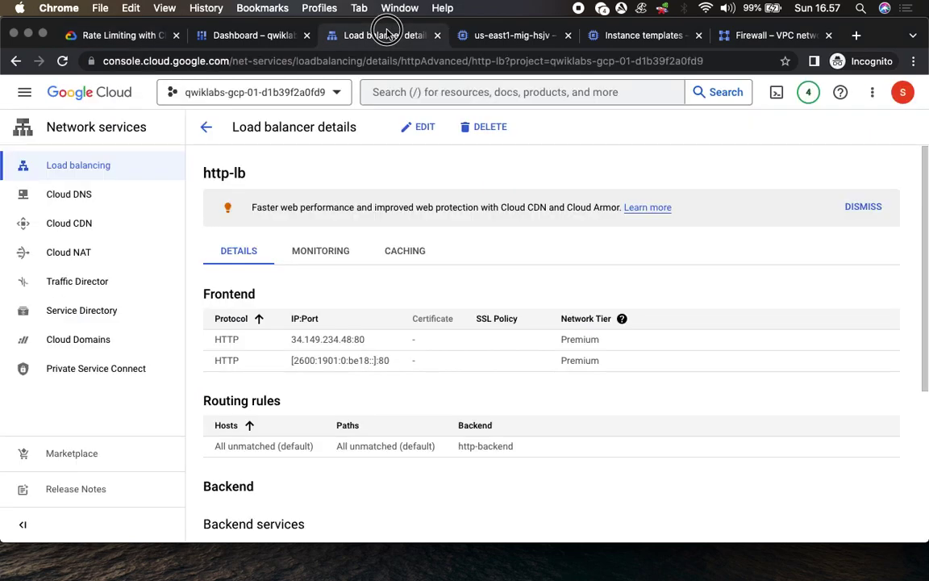
left_click(113, 35)
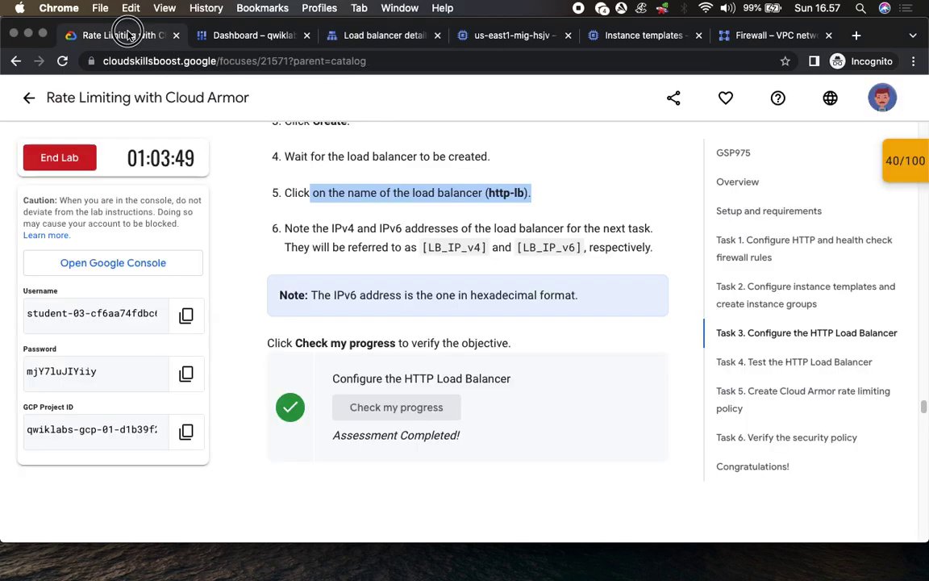
left_click(900, 161)
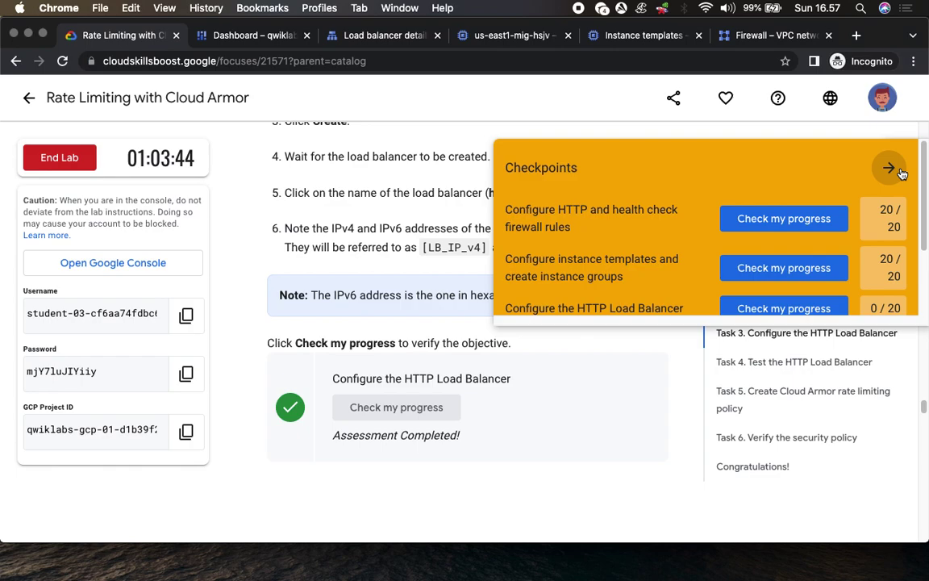
left_click(901, 173)
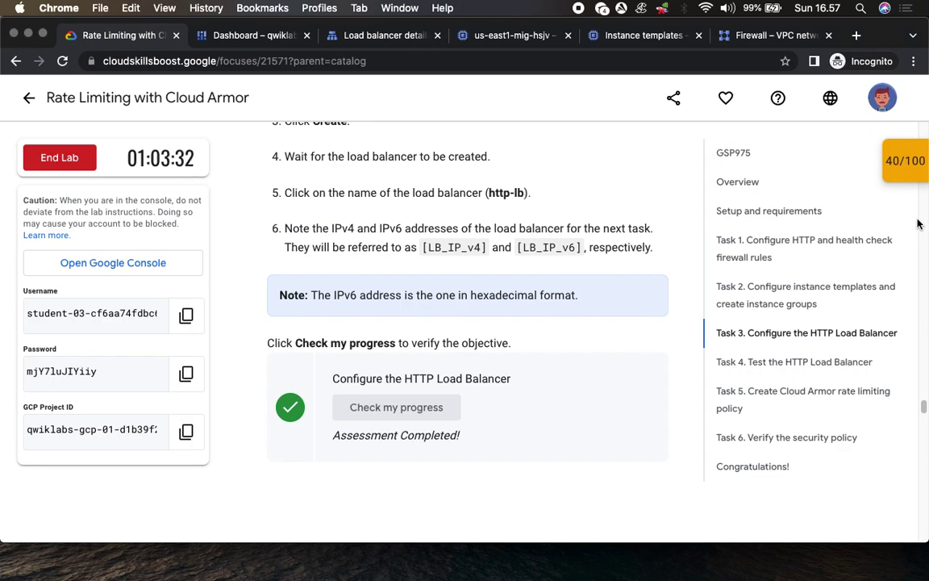
Answer True to the Task 4 question about the HTTP load balancer forwarding traffic to the closest region
scroll(542, 344, "down", 5)
scroll(543, 344, "down", 5)
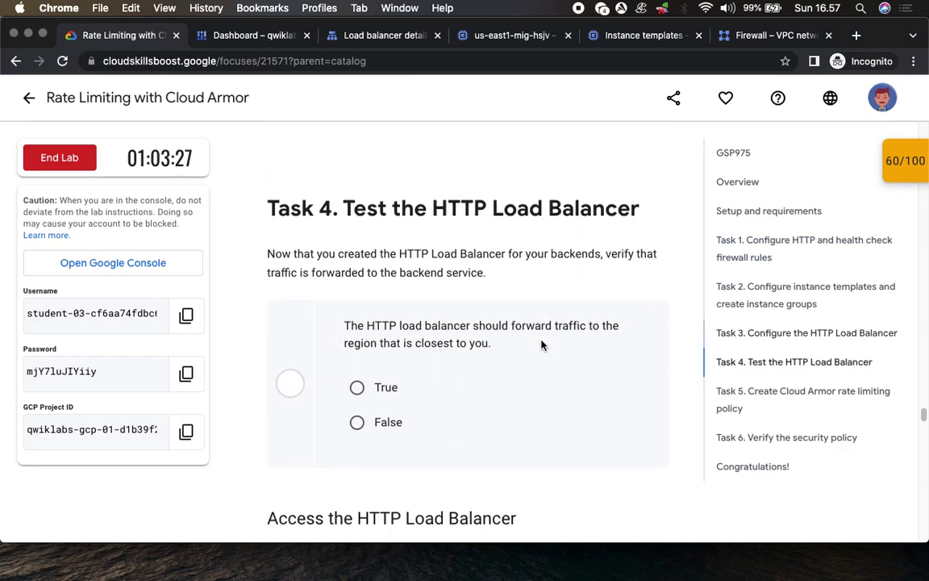
left_click(357, 381)
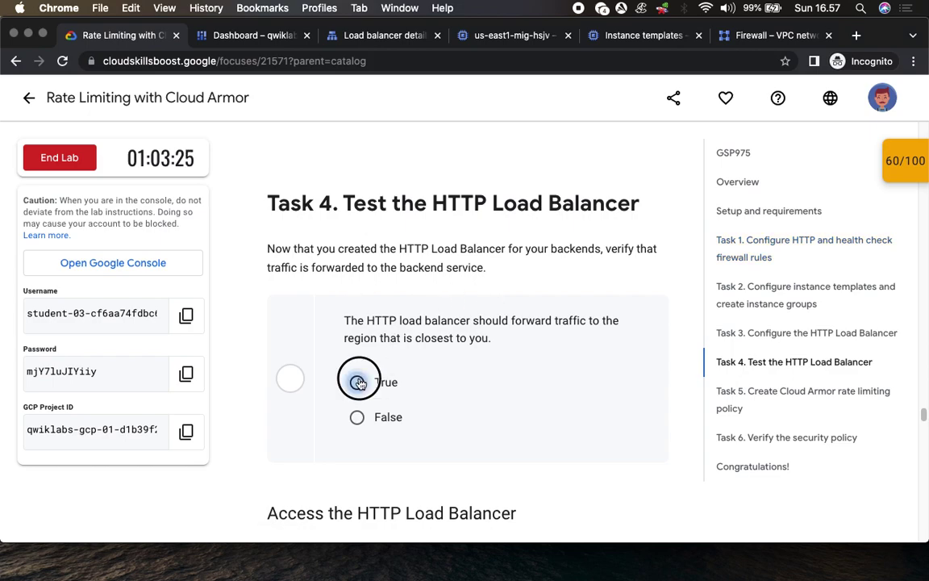
scroll(341, 368, "down", 1)
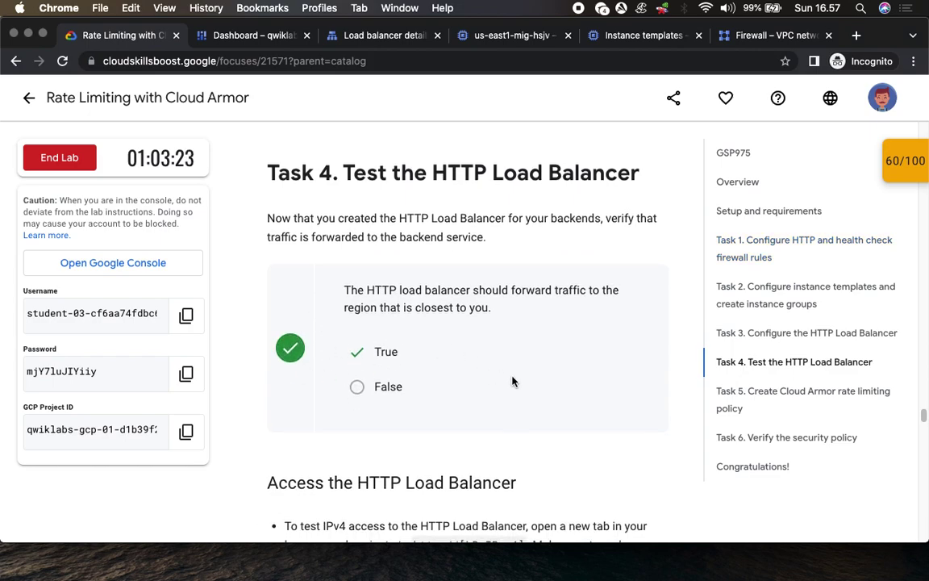
Read the IPv4 access instructions, copy http-lb's IPv4 frontend address, and load 34.149.234.48 in a new browser tab
scroll(512, 379, "down", 5)
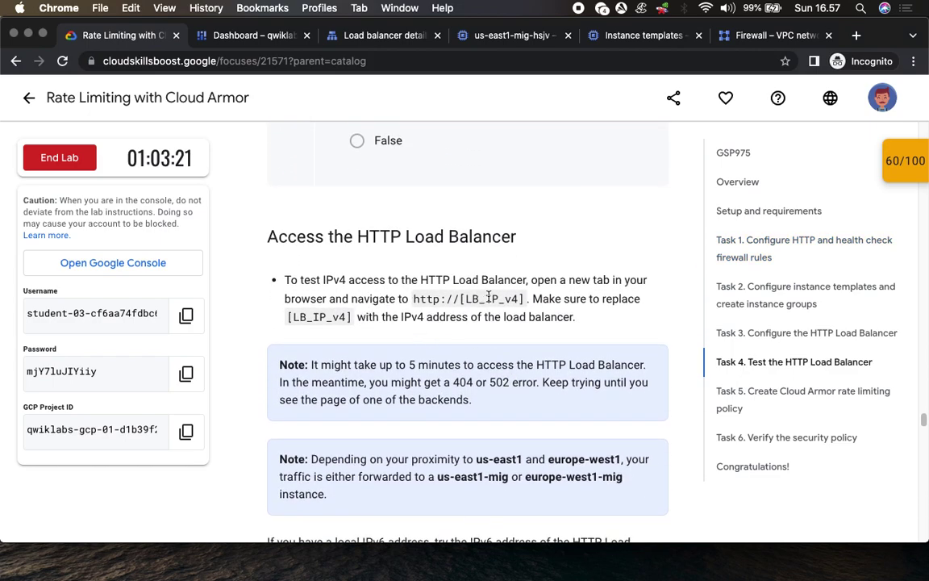
left_click(387, 38)
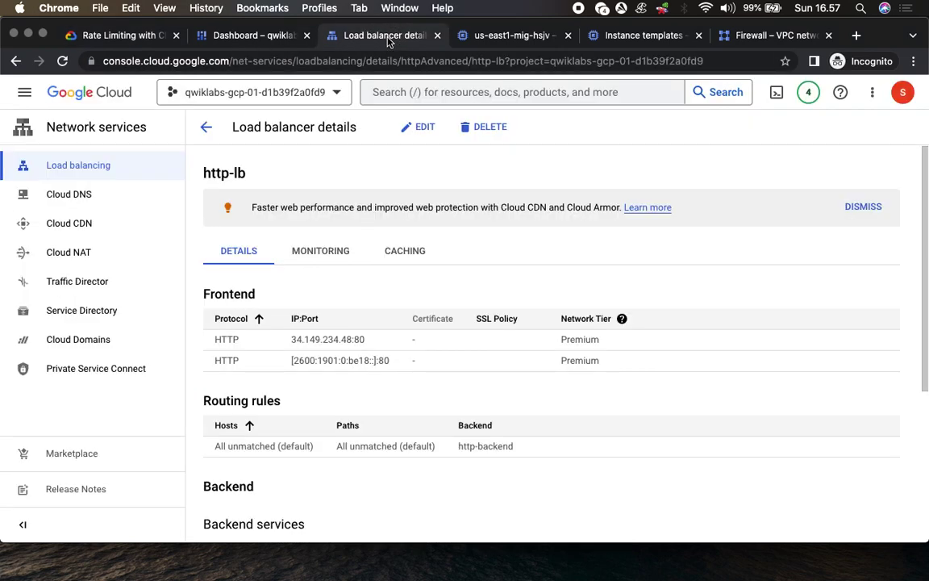
left_click_drag(291, 339, 354, 339)
key("super+c")
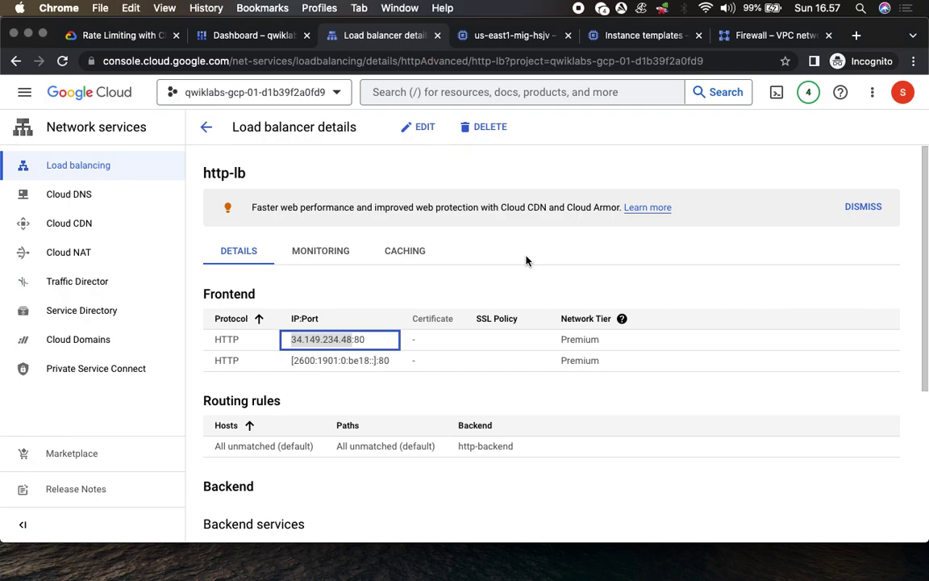
left_click(857, 36)
key("super+v")
key("Return")
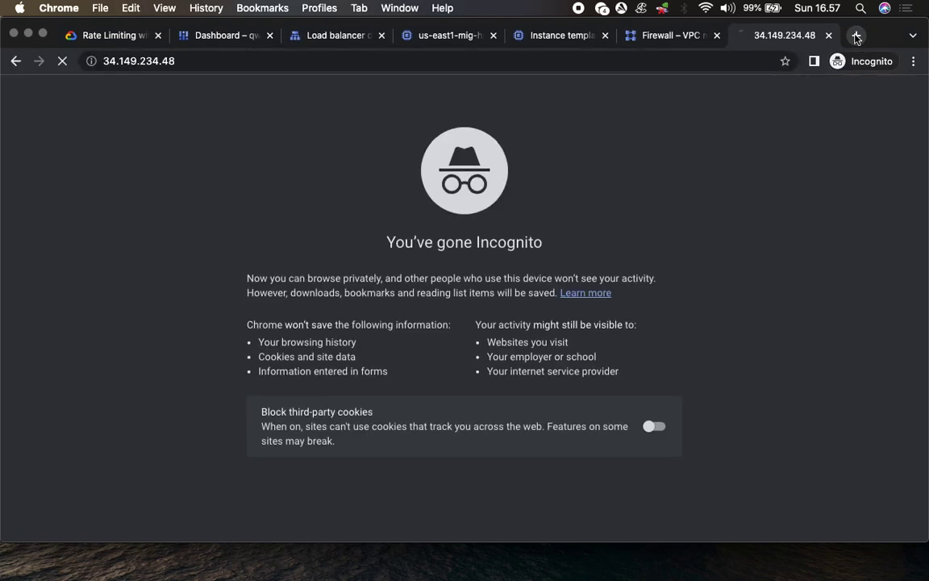
Read the lab's notes on waiting for load balancer access, and retry loading the page at 34.149.234.48
left_click(105, 34)
left_click_drag(355, 364, 535, 367)
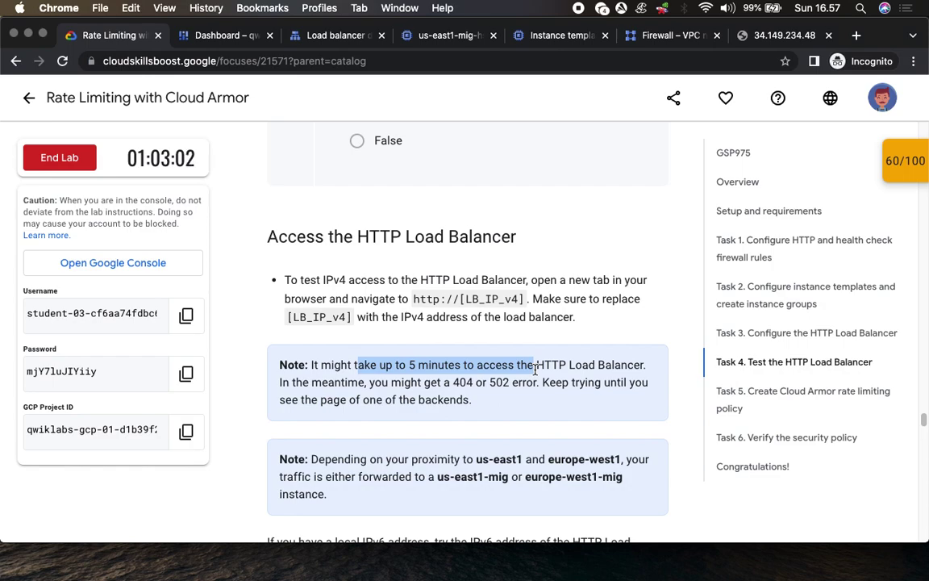
scroll(549, 390, "down", 3)
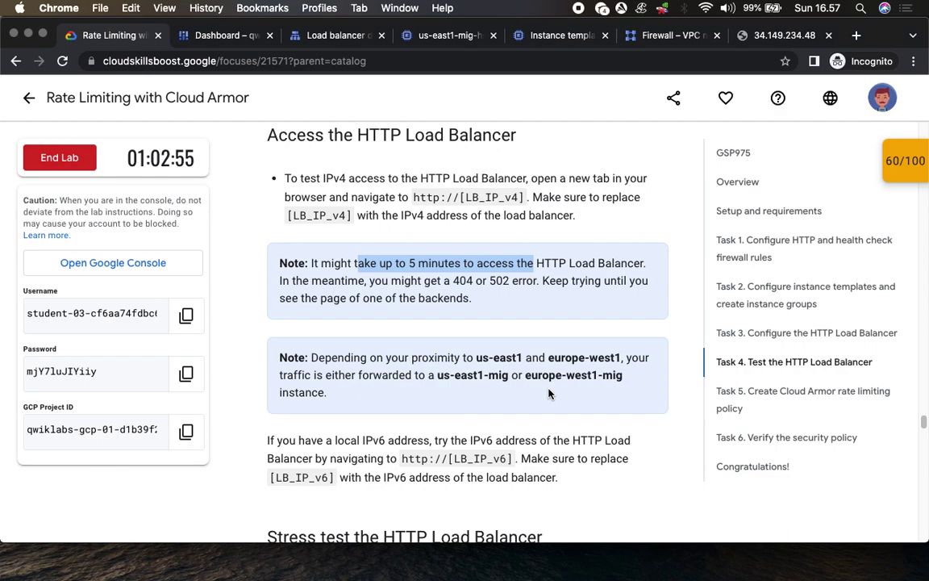
left_click_drag(540, 281, 643, 299)
left_click(776, 35)
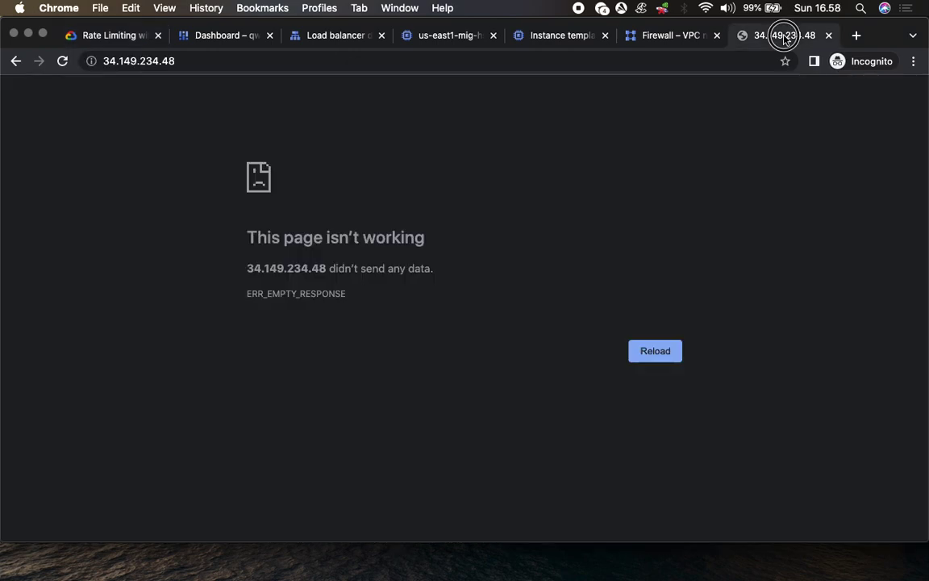
left_click(426, 63)
key("Return")
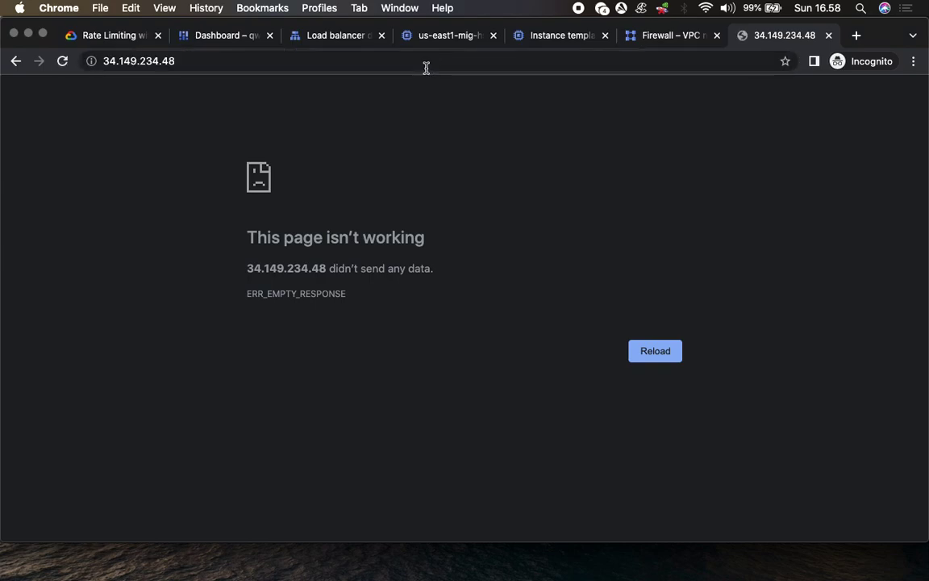
left_click(426, 68)
Recheck the lab's access instructions and try again, twice, to load the load balancer's IPv4 address
left_click(97, 35)
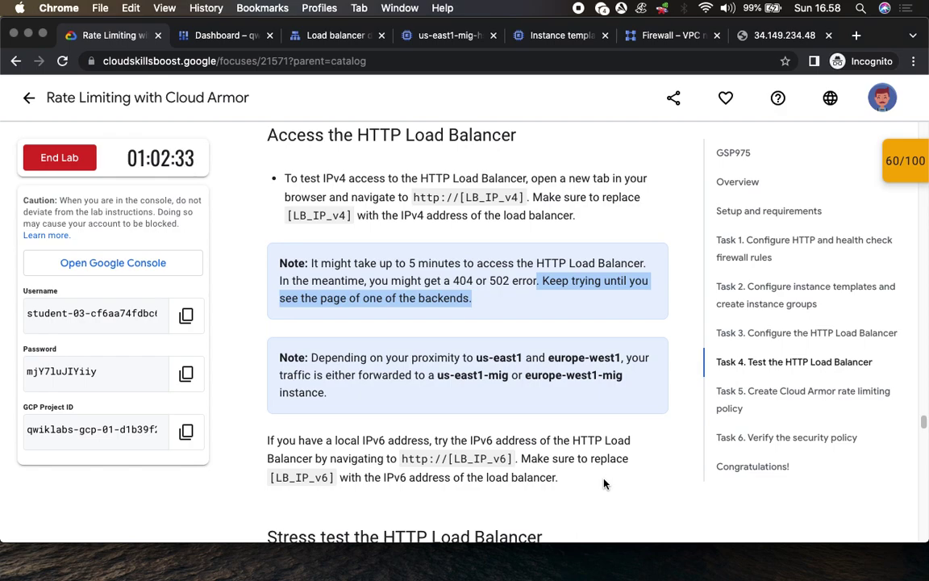
left_click(778, 35)
left_click(580, 60)
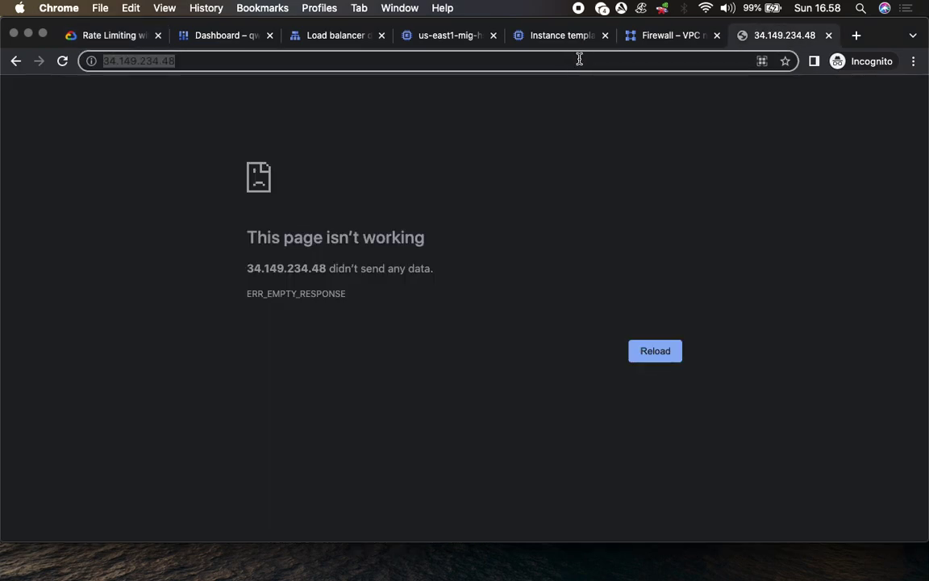
key("Return")
left_click(580, 60)
key("Return")
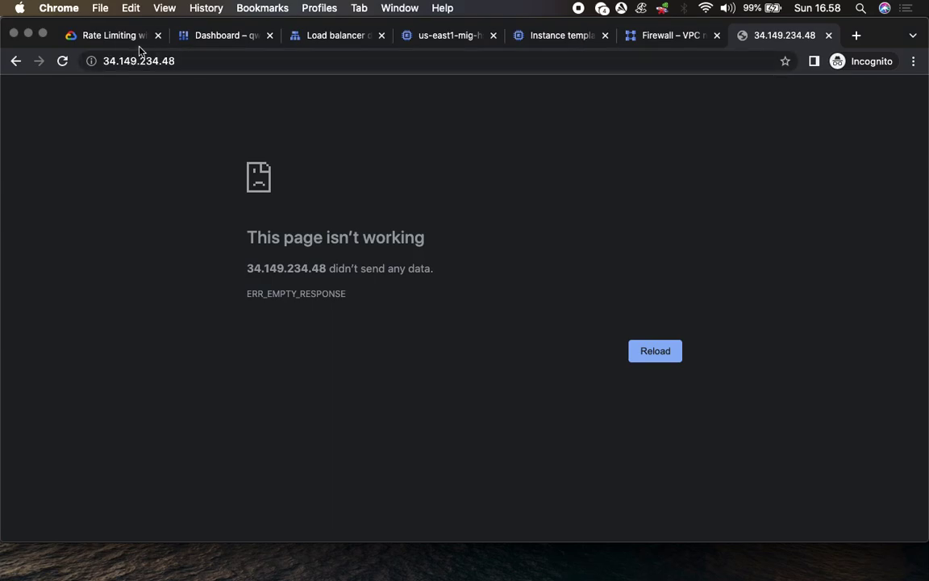
Examine http-lb's frontend, routing rules and backend services, and revisit the page at 34.149.234.48
left_click(331, 38)
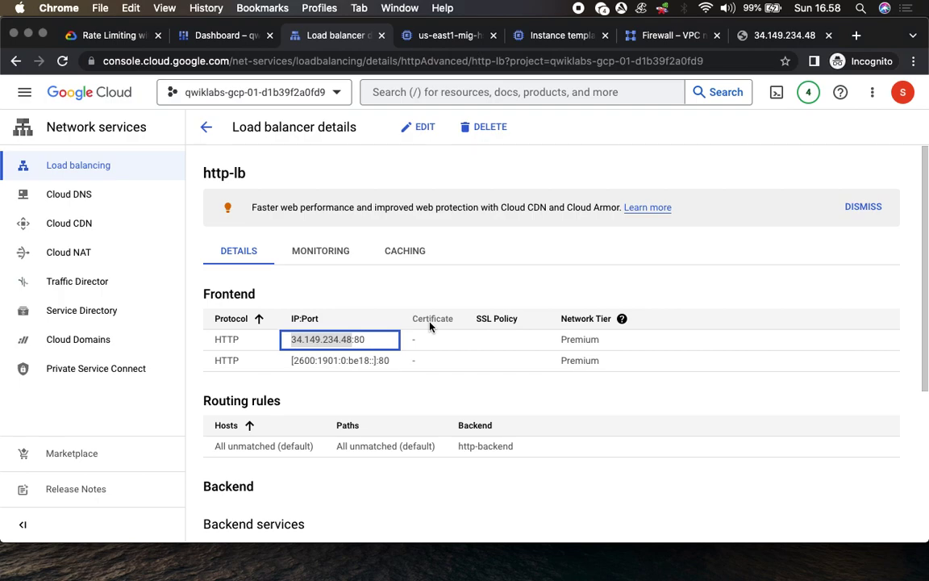
scroll(507, 363, "down", 5)
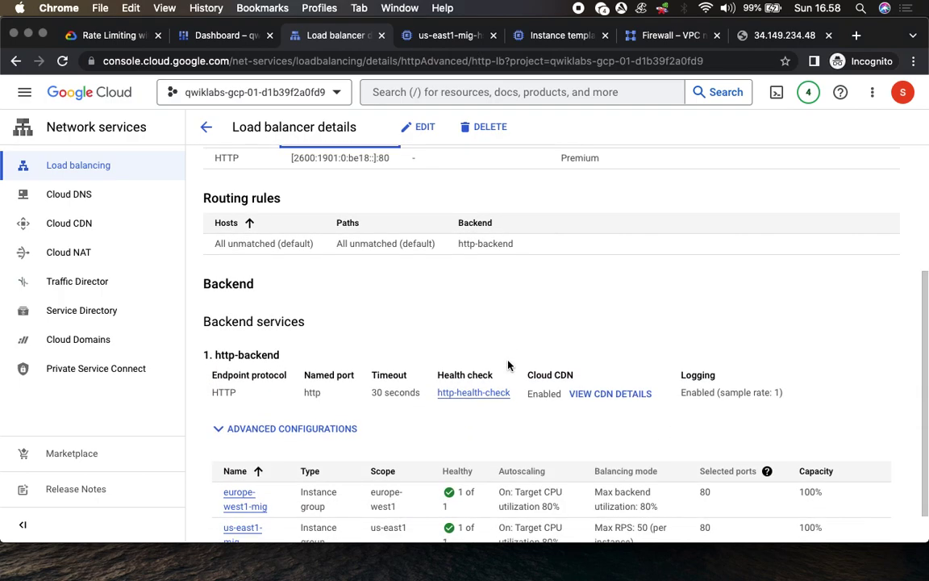
scroll(507, 364, "up", 5)
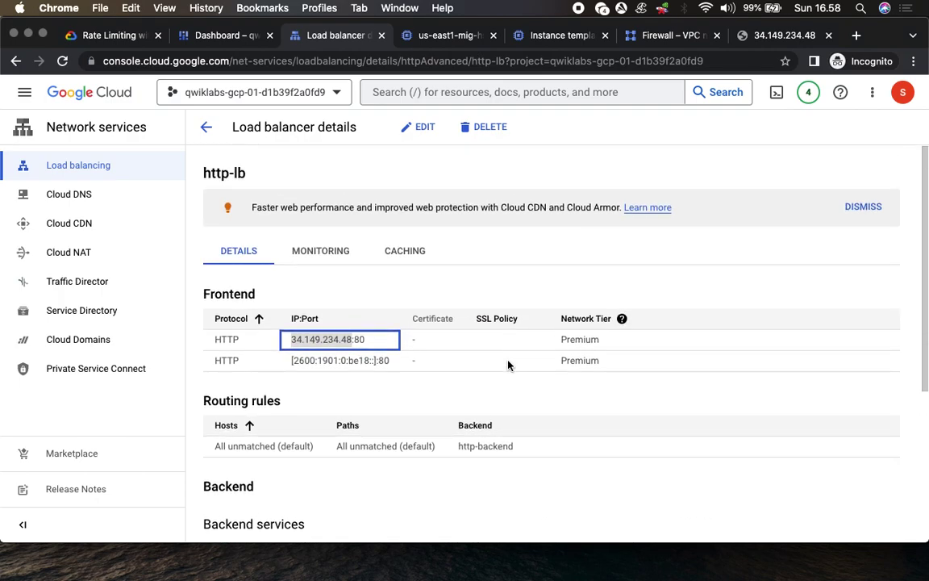
left_click(776, 41)
left_click(419, 61)
left_click(421, 62)
Look over the instance templates, the us-east1-mig VM's network details, the firewall rules and http-lb's details
left_click(331, 38)
left_click(561, 37)
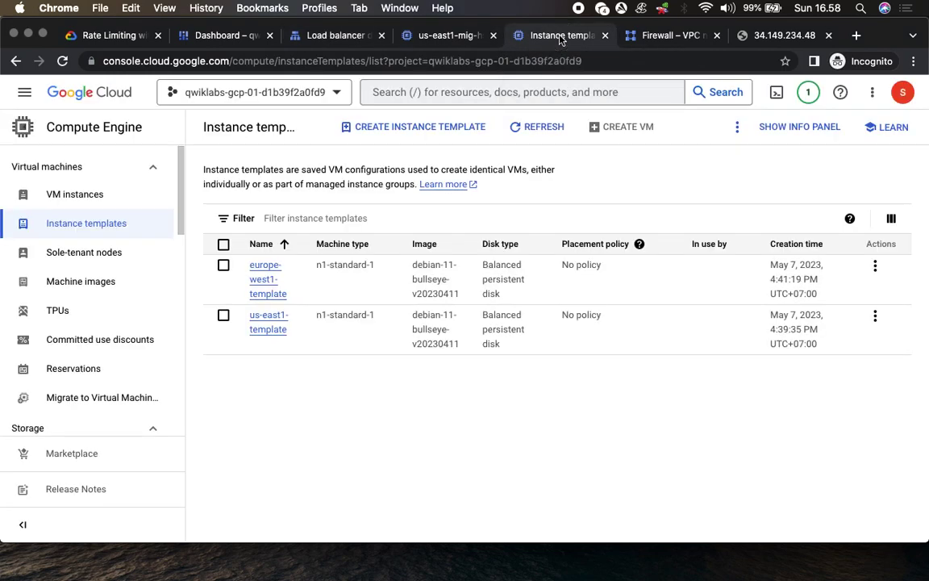
left_click(428, 36)
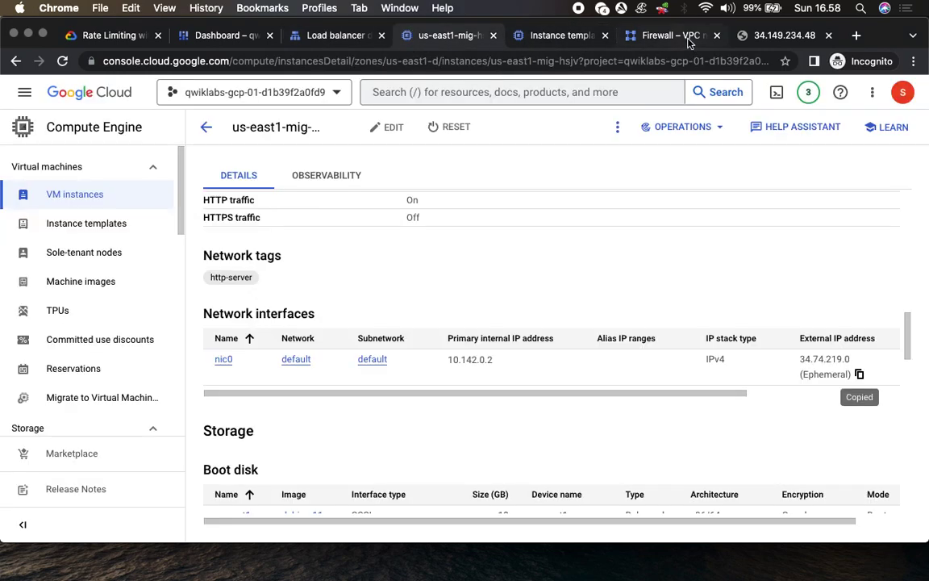
left_click(688, 40)
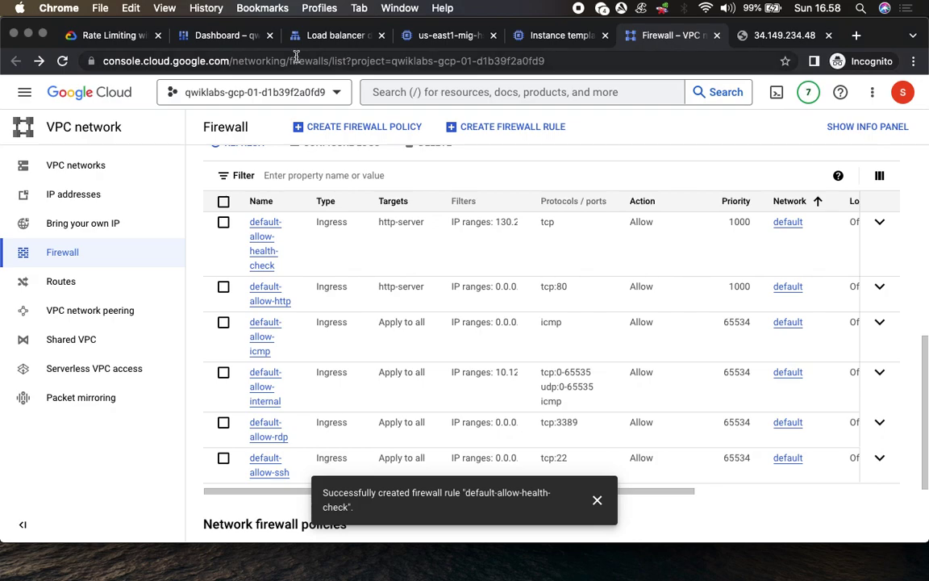
left_click(328, 37)
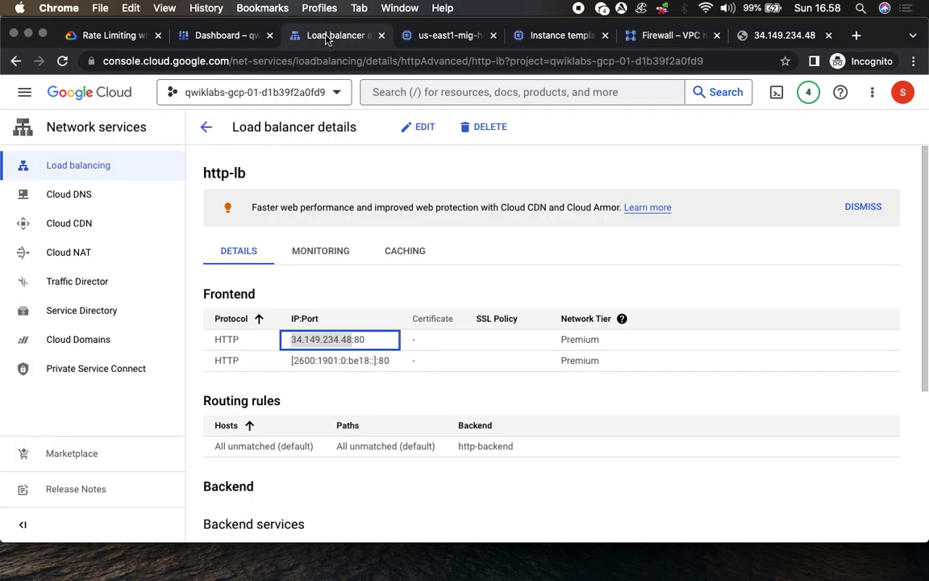
Read the lab's Stress test the HTTP Load Balancer instructions for creating a new VM
left_click(97, 37)
scroll(387, 371, "down", 3)
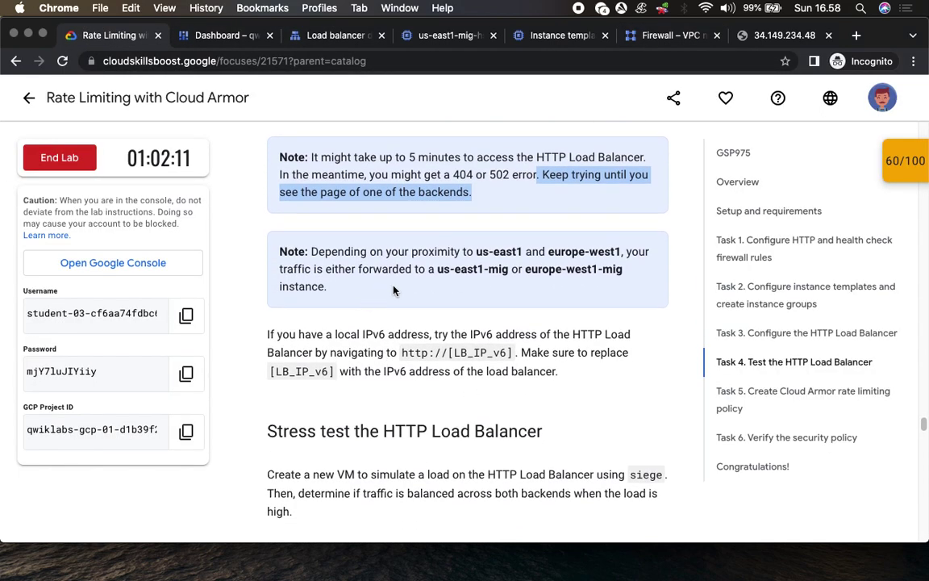
scroll(363, 347, "down", 6)
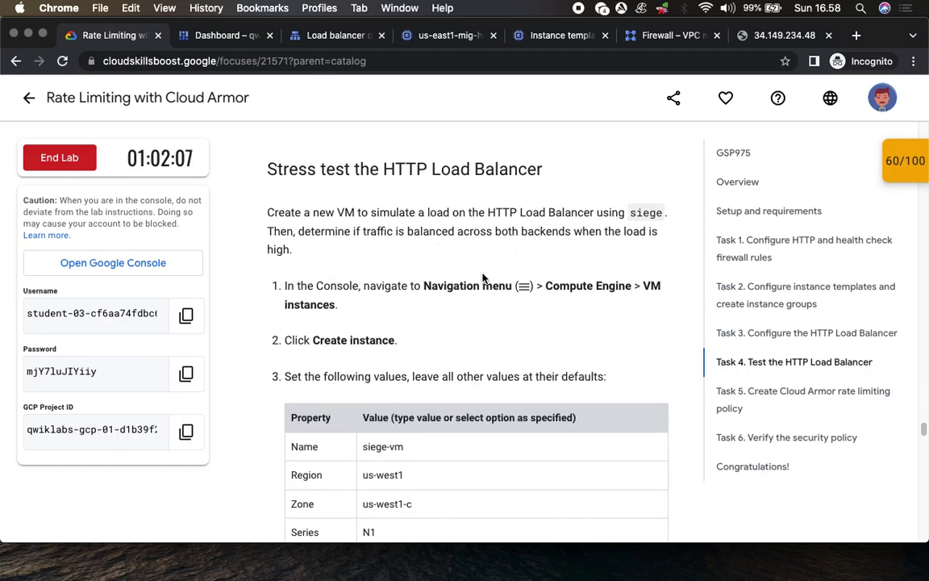
scroll(435, 250, "down", 2)
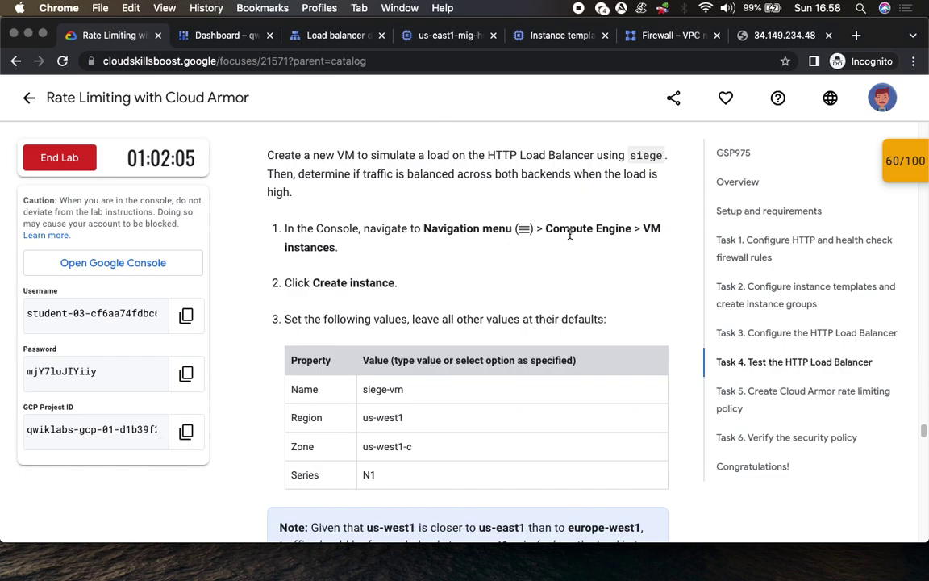
left_click_drag(560, 232, 662, 250)
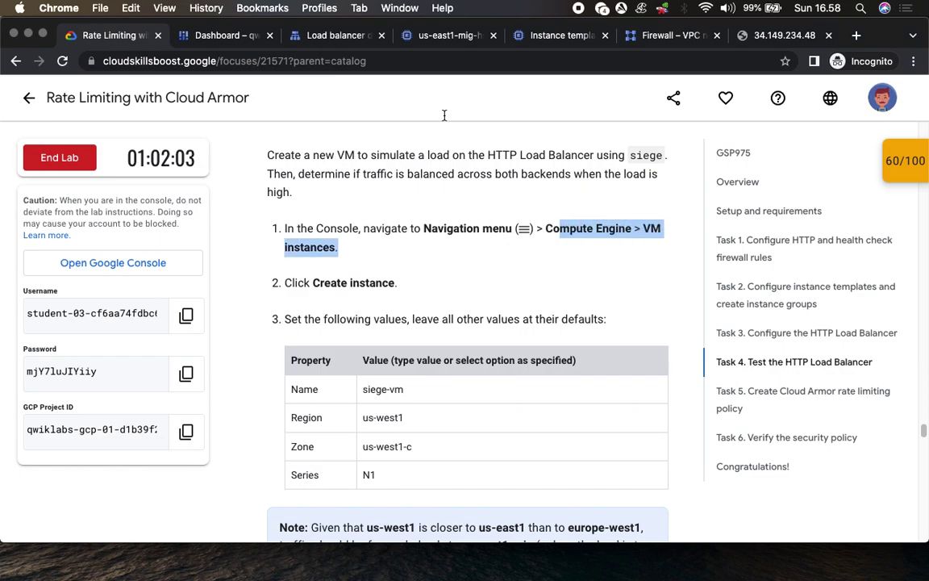
From the project dashboard, open the Compute Engine VM instances page in a new browser tab and switch to it
left_click(216, 36)
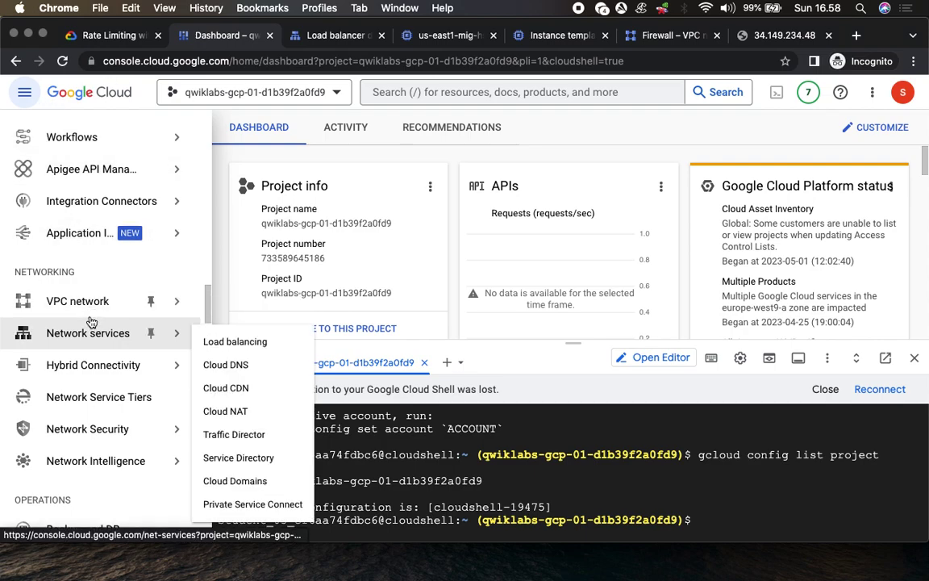
scroll(91, 324, "up", 5)
scroll(91, 321, "up", 5)
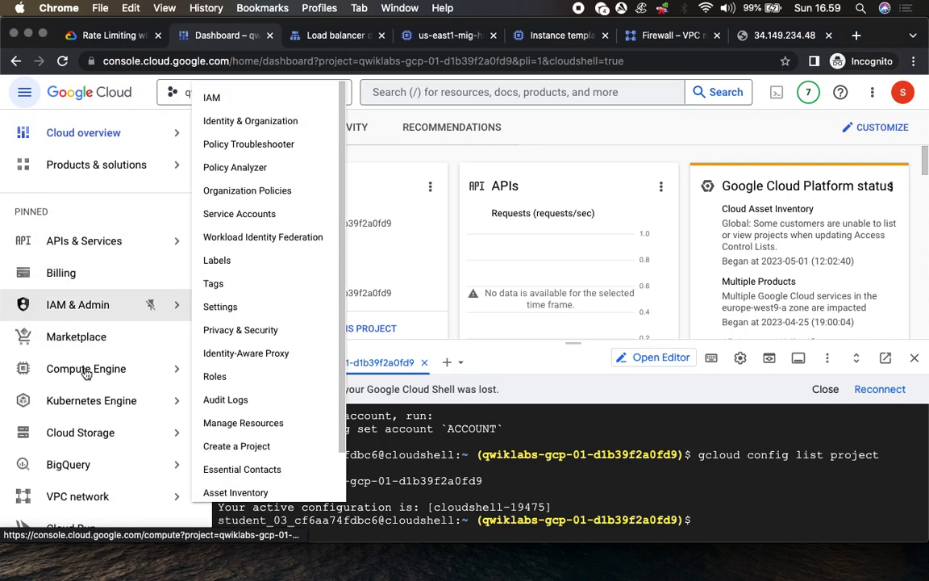
mouse_move(93, 368)
right_click(247, 122)
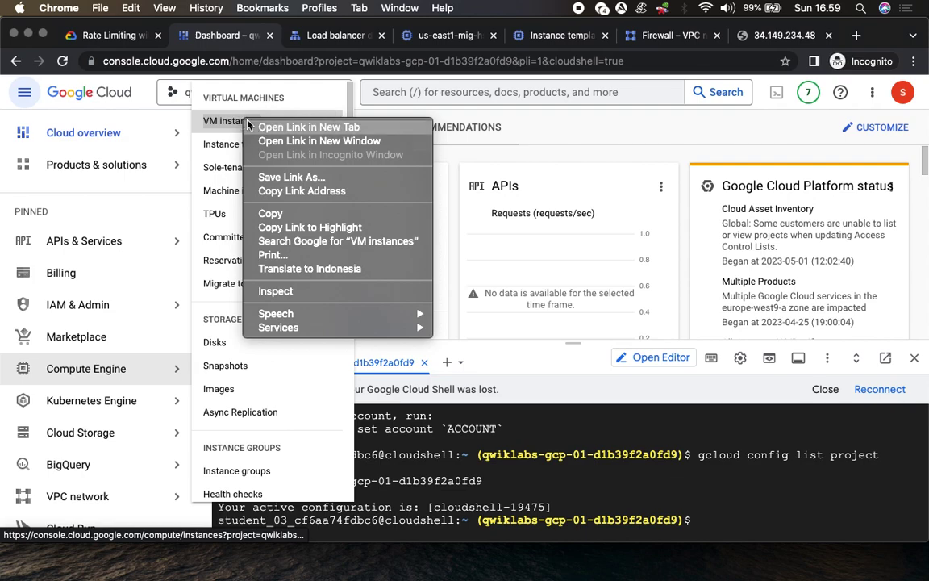
left_click(308, 128)
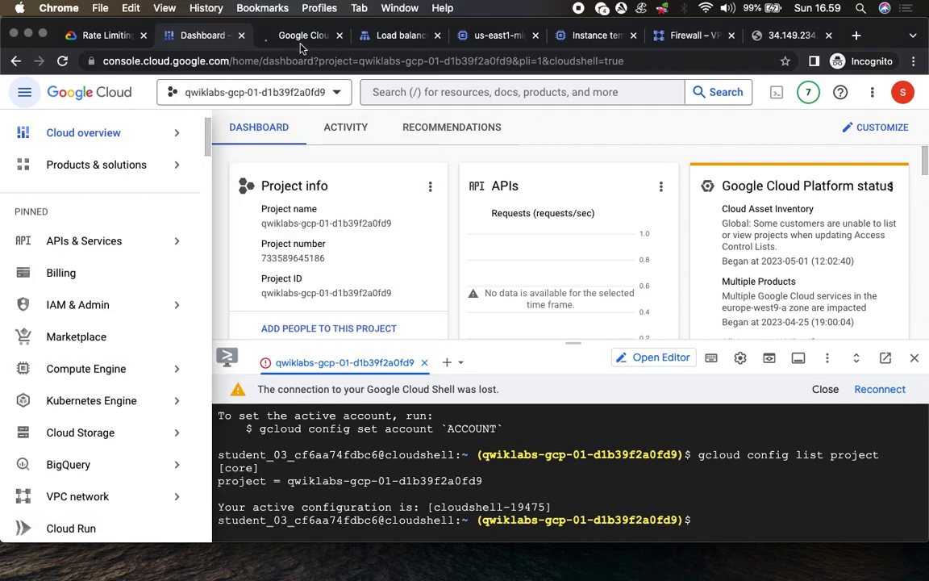
left_click(295, 37)
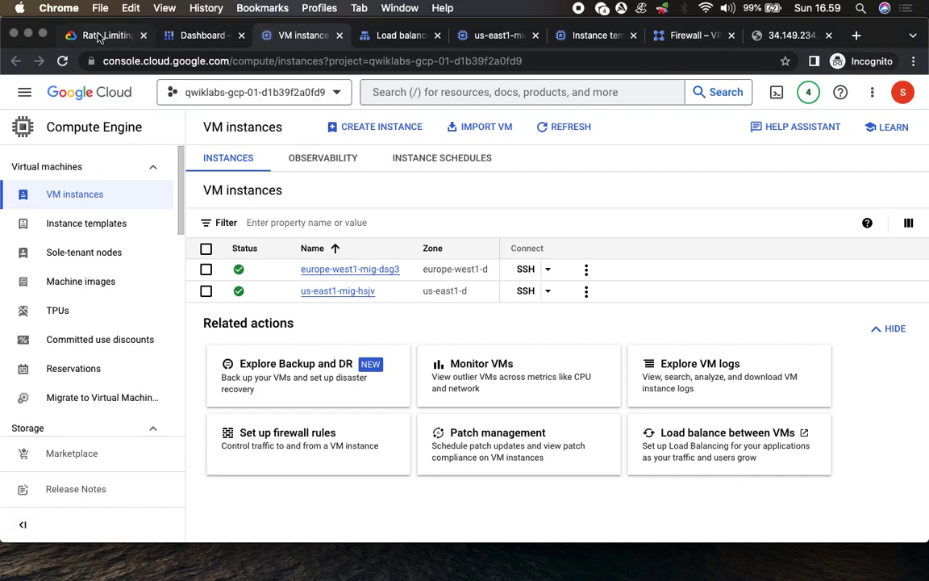
Start creating a new VM instance and name it siege-vm, as the lab instructions specify
left_click(99, 36)
scroll(465, 266, "down", 3)
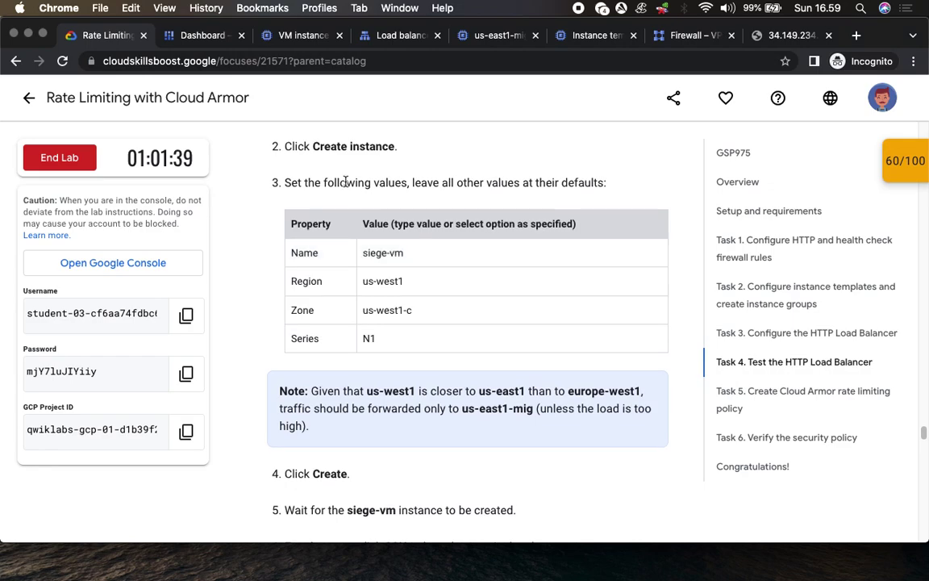
left_click_drag(363, 252, 452, 261)
key("super+c")
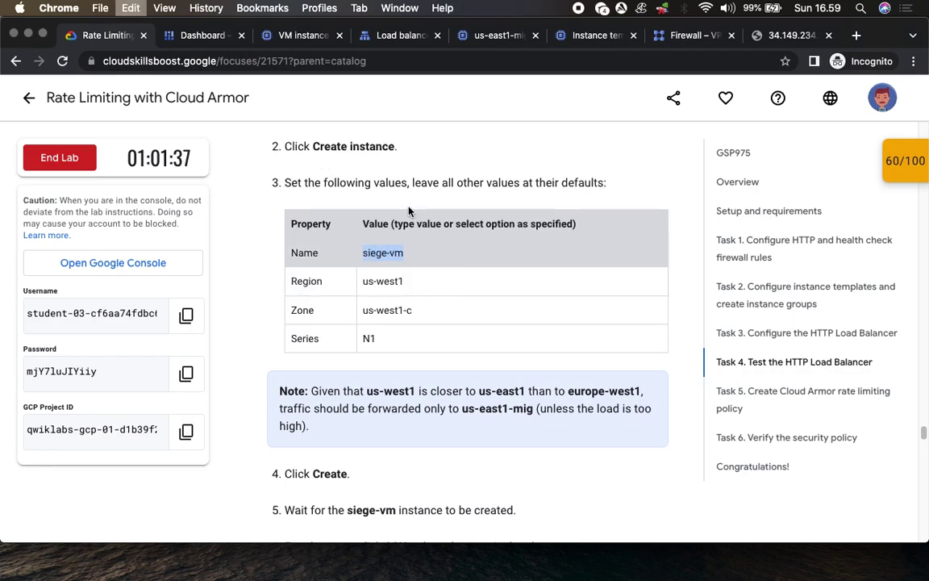
left_click(283, 36)
left_click(384, 129)
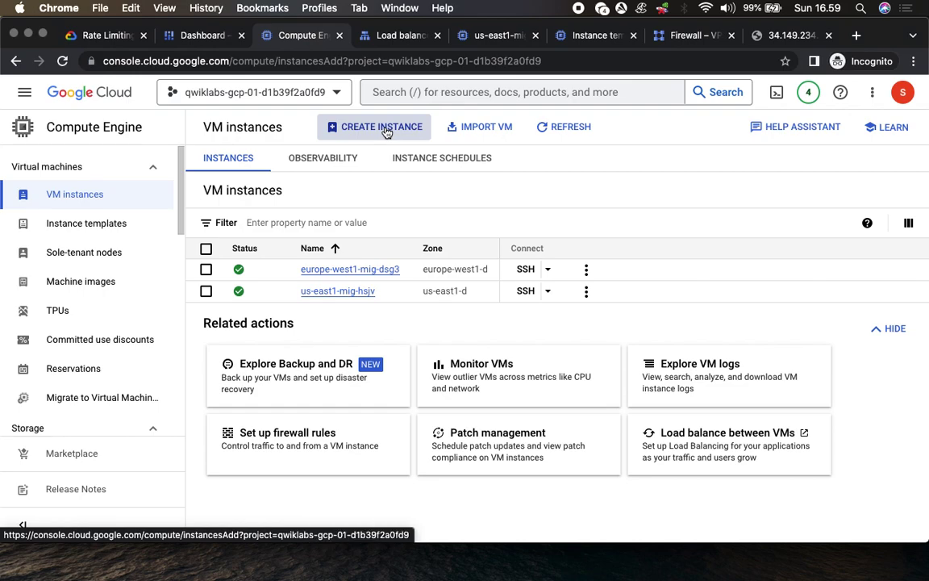
left_click(383, 181)
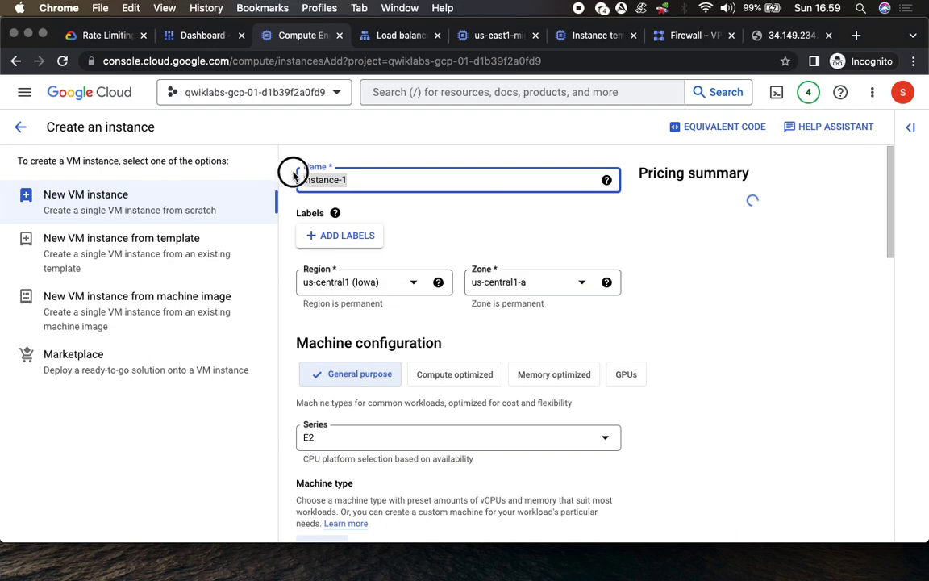
triple_click(296, 179)
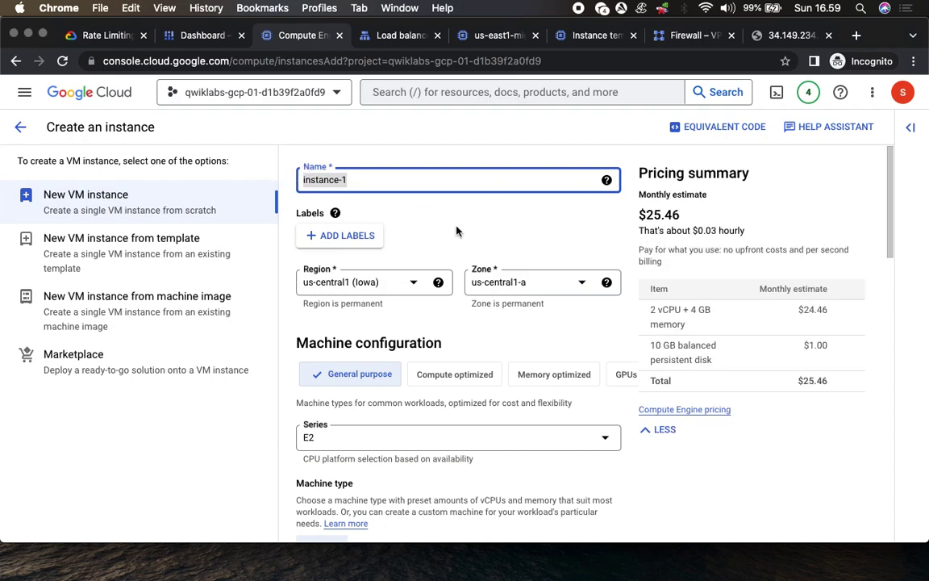
type("siege-vm")
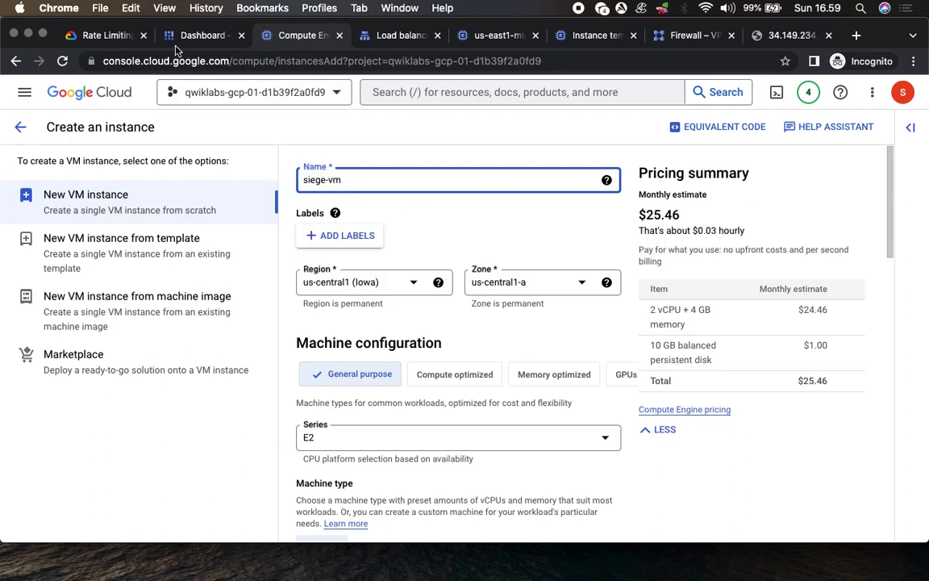
Set the new VM's region to us-west1 (Oregon) and its zone to us-west1-c, following the lab's values table
left_click(96, 36)
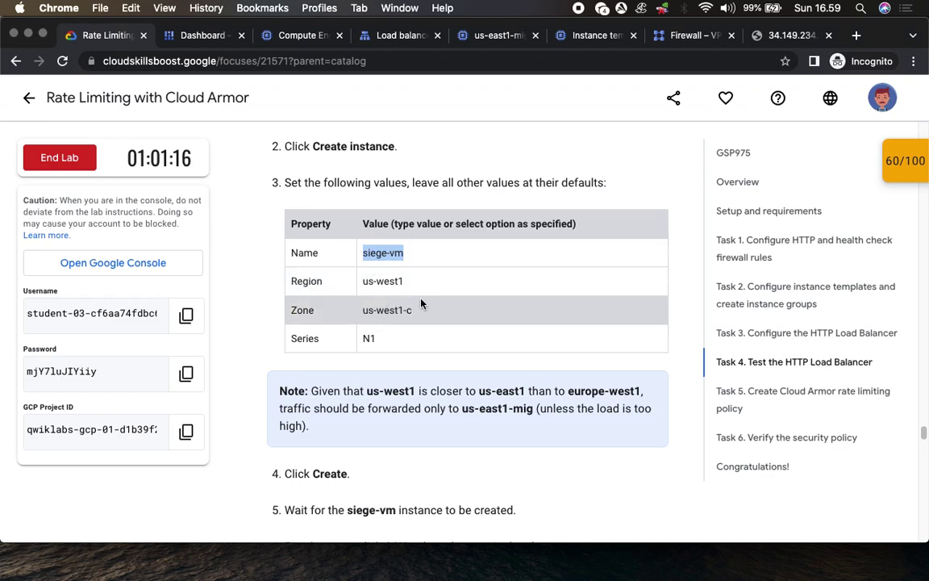
left_click(400, 36)
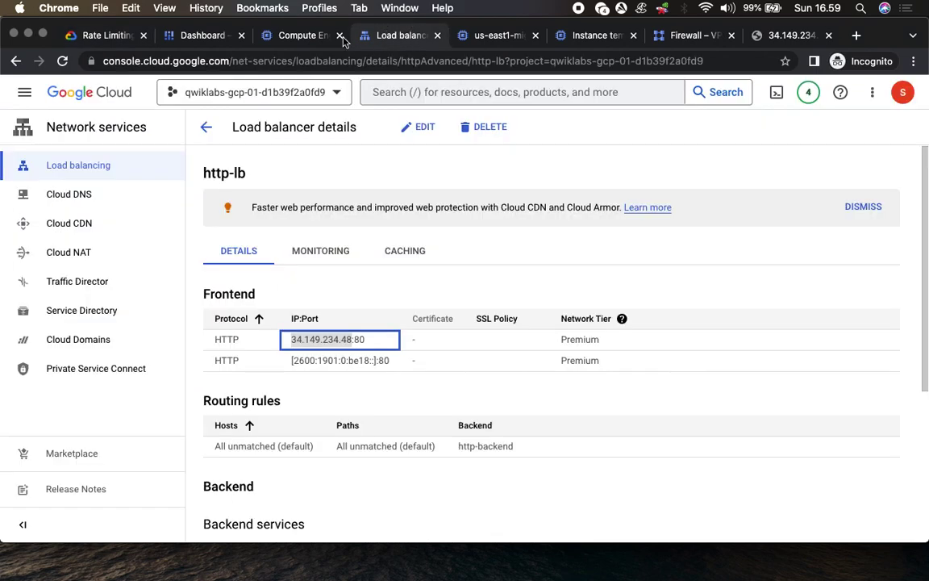
left_click(301, 36)
left_click(396, 287)
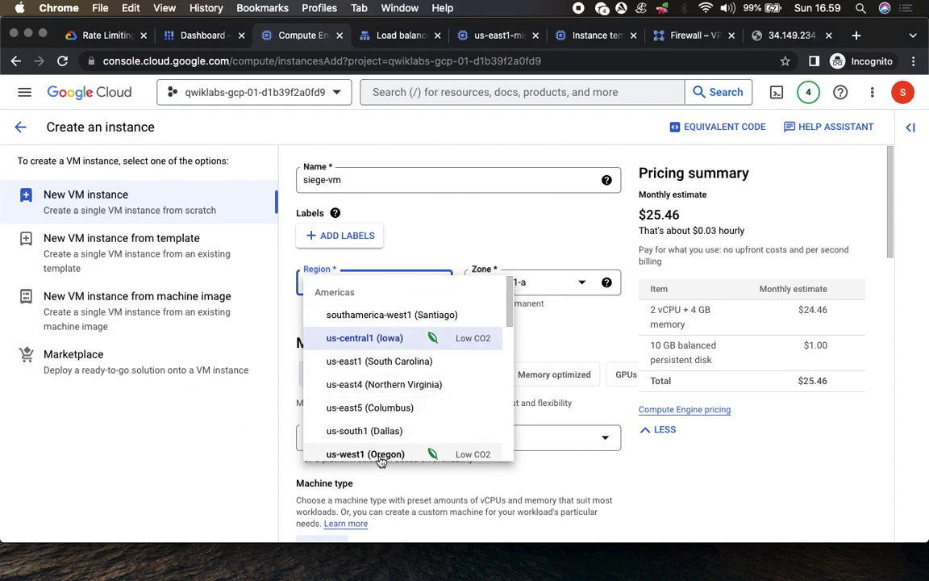
left_click(379, 454)
left_click(512, 284)
left_click(521, 322)
Check the lab's values table again and set the VM's machine series to N1
left_click(97, 36)
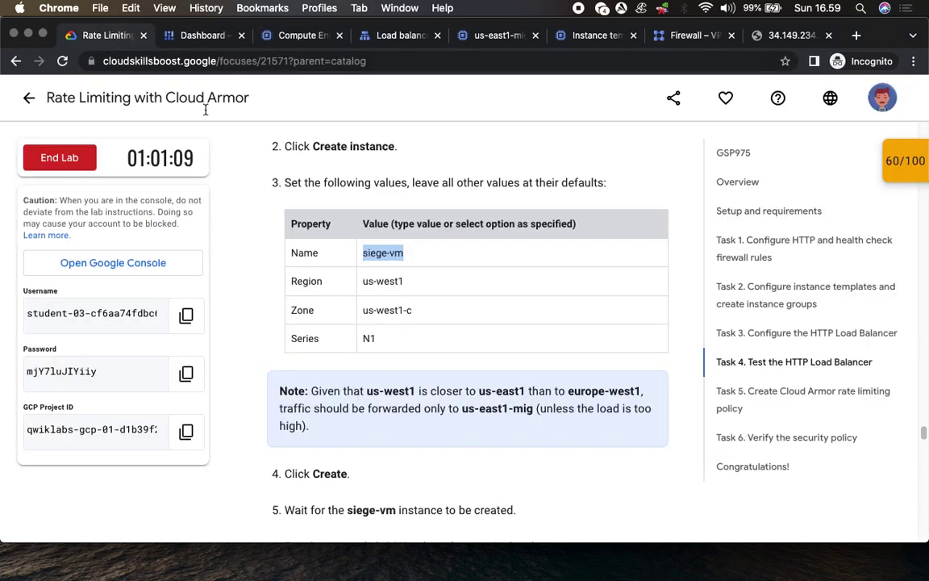
scroll(419, 339, "down", 1)
left_click(301, 35)
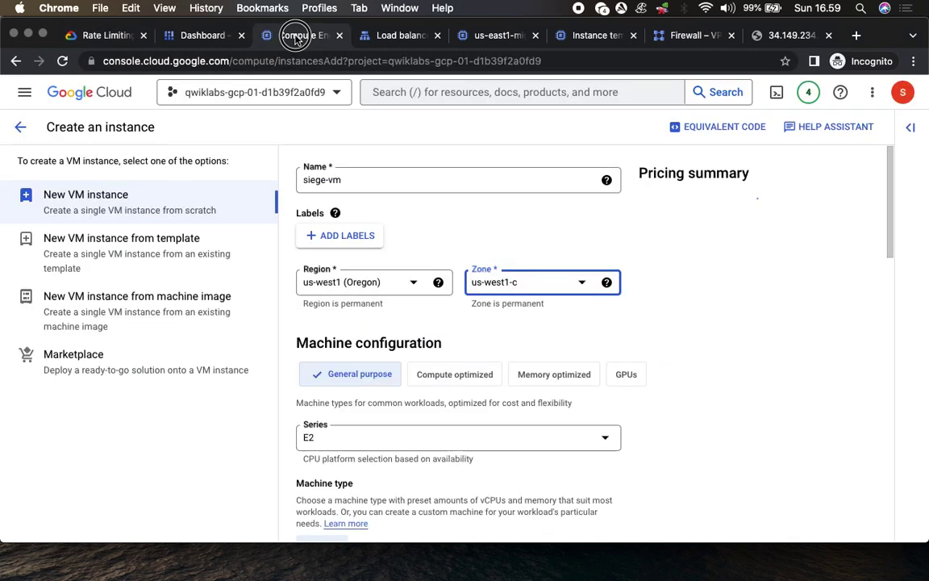
scroll(498, 328, "down", 5)
left_click(363, 229)
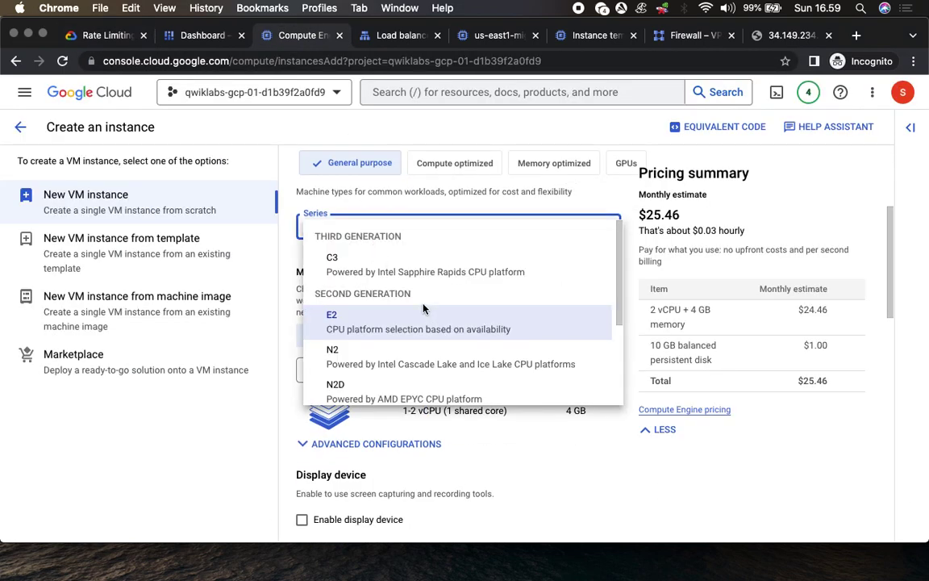
scroll(447, 349, "down", 3)
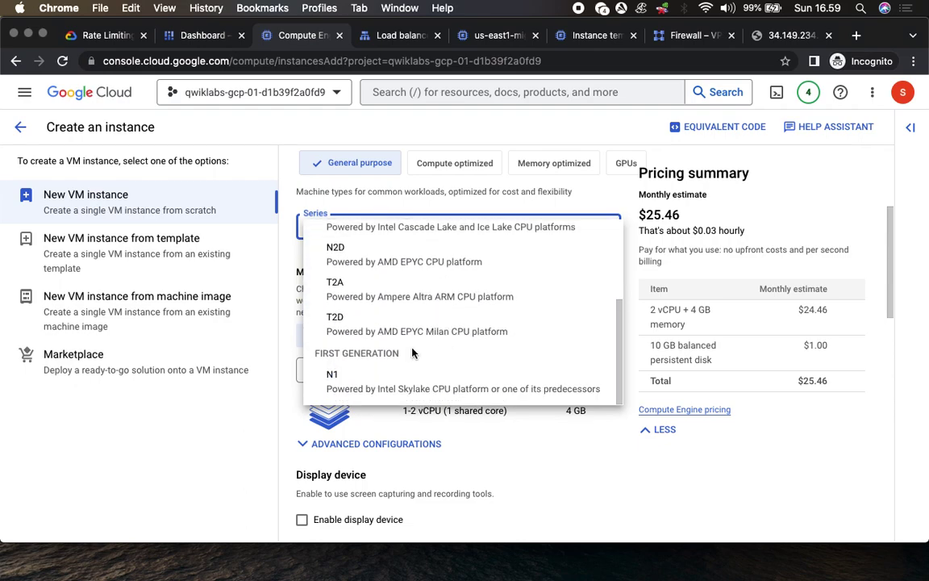
left_click(371, 376)
Read the lab's next instructions and create the siege-vm instance with all other settings at their defaults
left_click(101, 35)
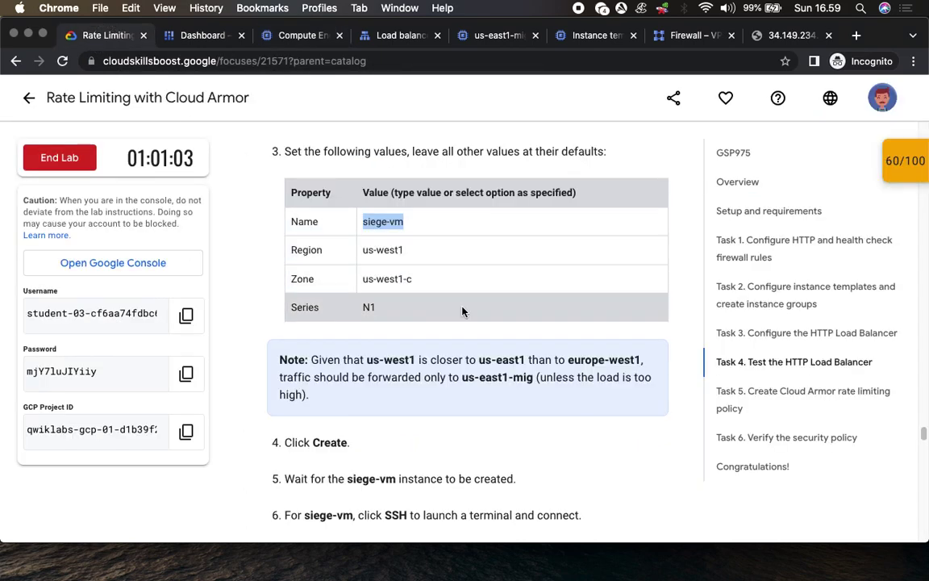
scroll(435, 274, "down", 3)
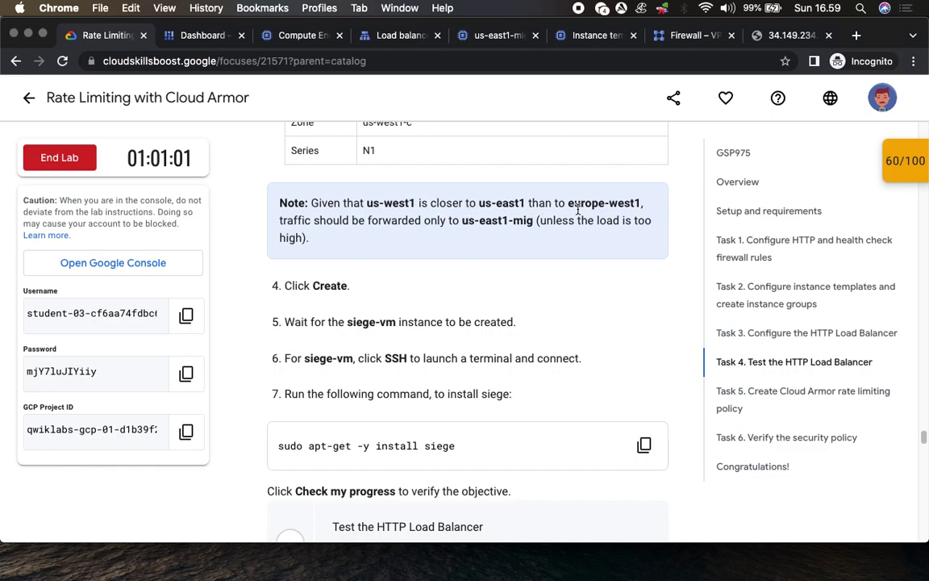
left_click_drag(314, 288, 413, 290)
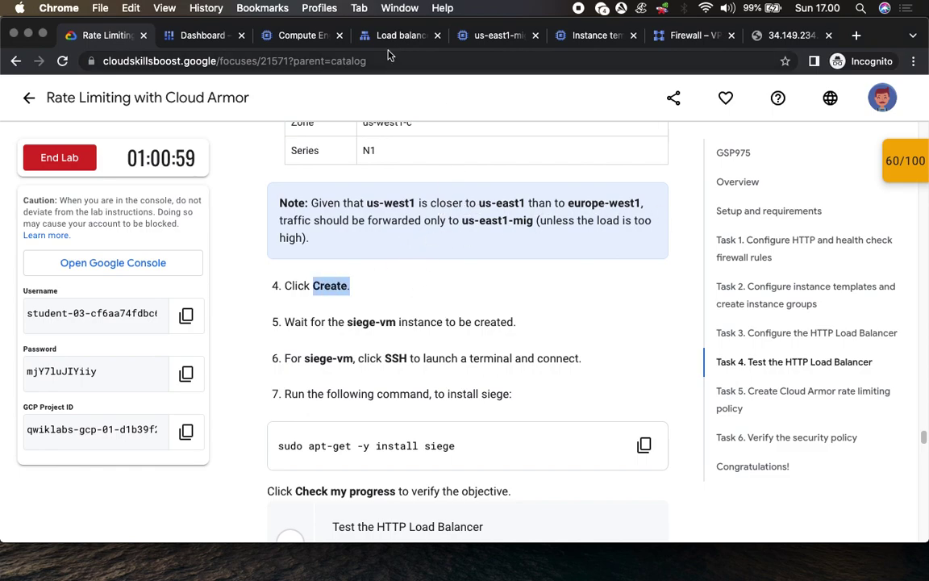
left_click(284, 37)
scroll(484, 361, "down", 10)
left_click(335, 506)
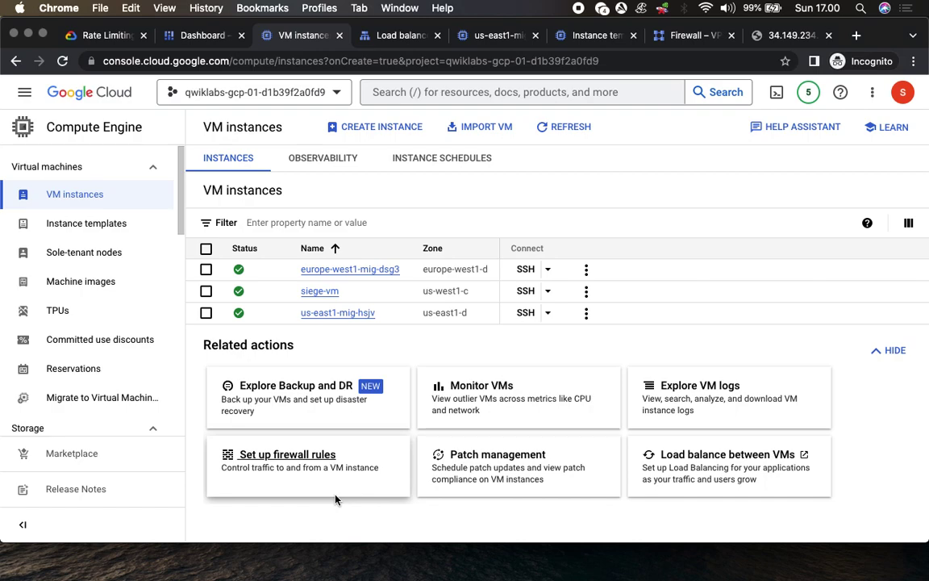
Reload the load balancer page at 34.149.234.48 and read its client IP, hostname and server location
left_click(766, 35)
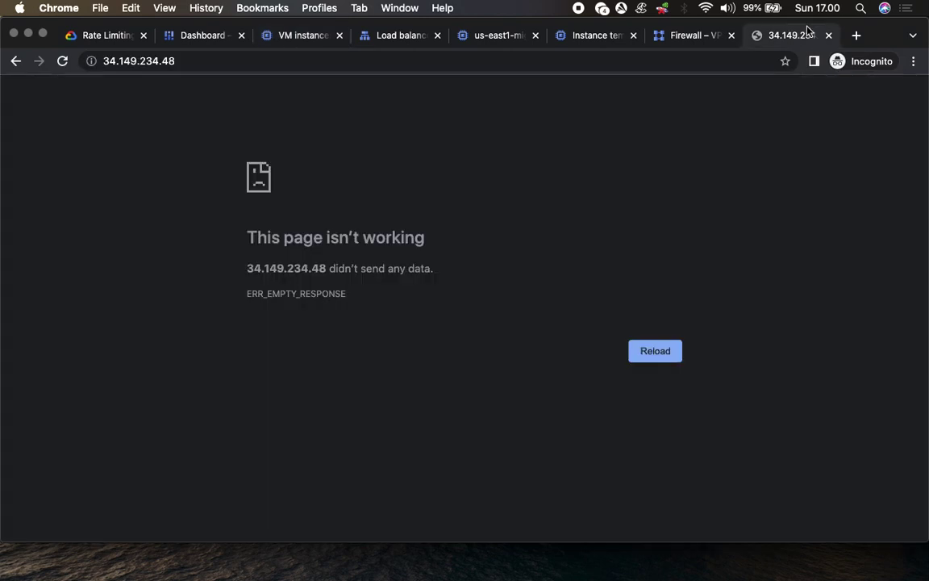
left_click(535, 60)
key("Return")
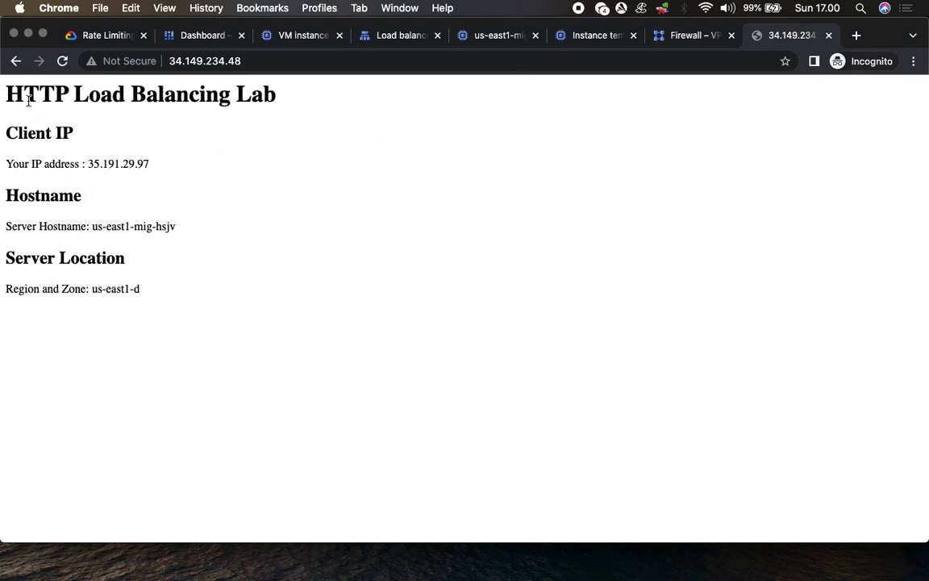
left_click_drag(29, 100, 114, 283)
left_click(227, 284)
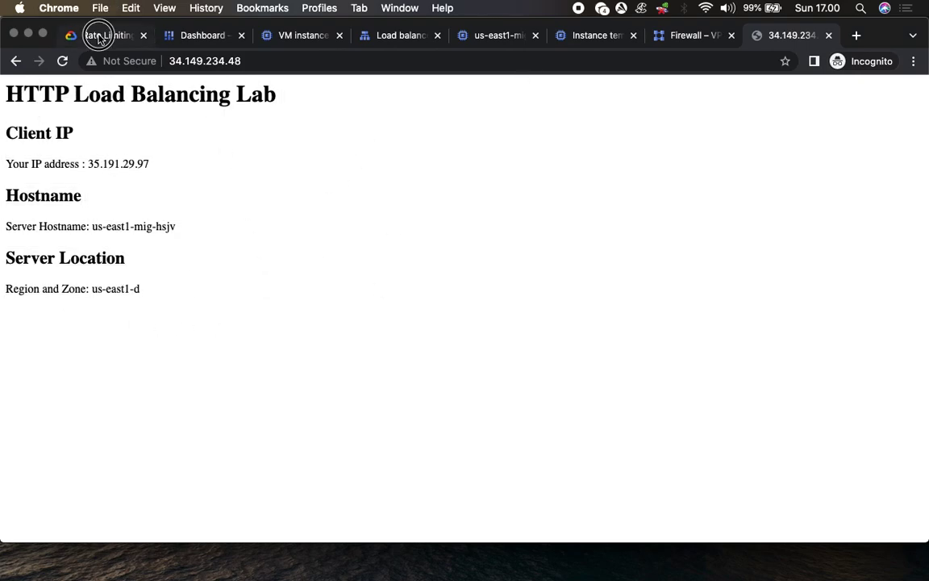
Following the lab's step 6, open an SSH-in-browser session to siege-vm and move its window down to uncover the browser tabs
left_click(98, 38)
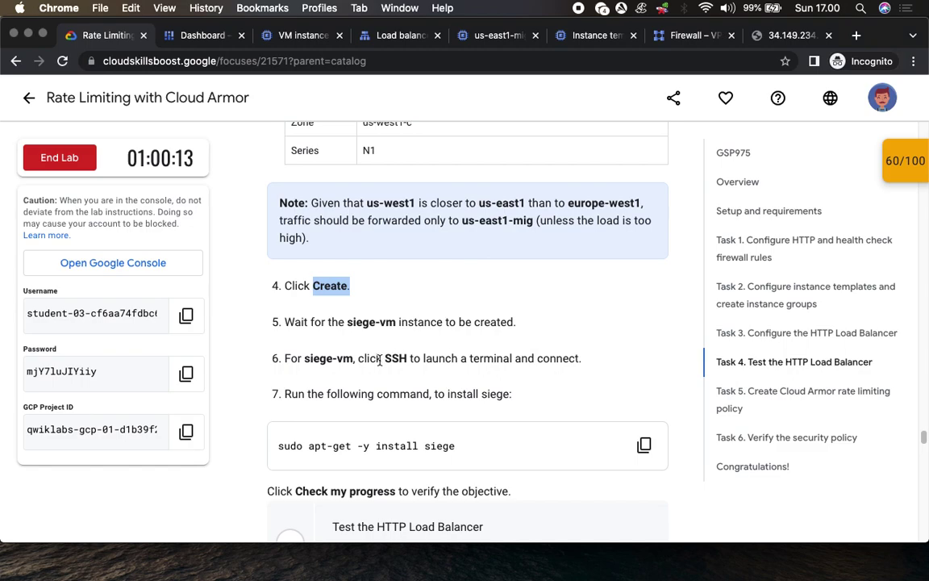
left_click_drag(305, 362, 459, 359)
scroll(629, 390, "down", 5)
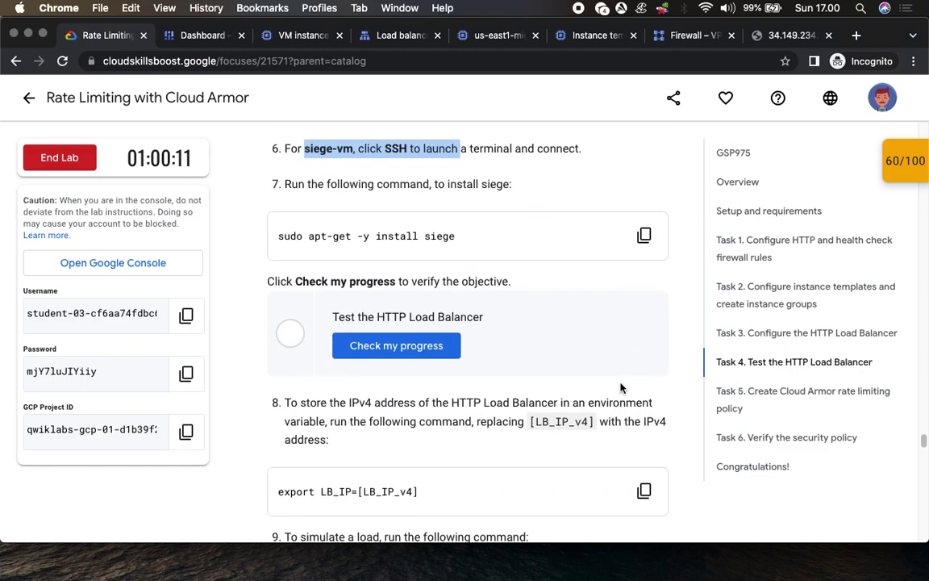
left_click(300, 35)
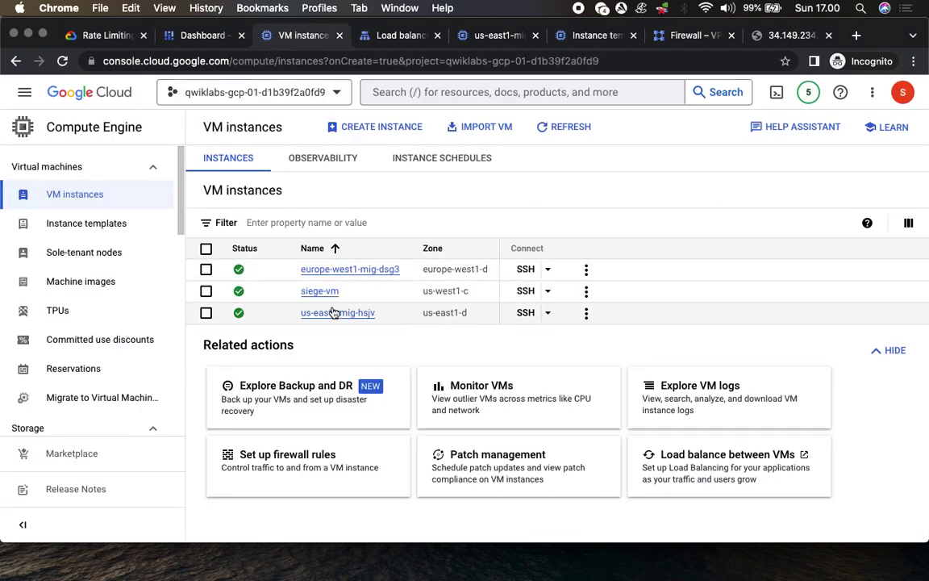
left_click(525, 292)
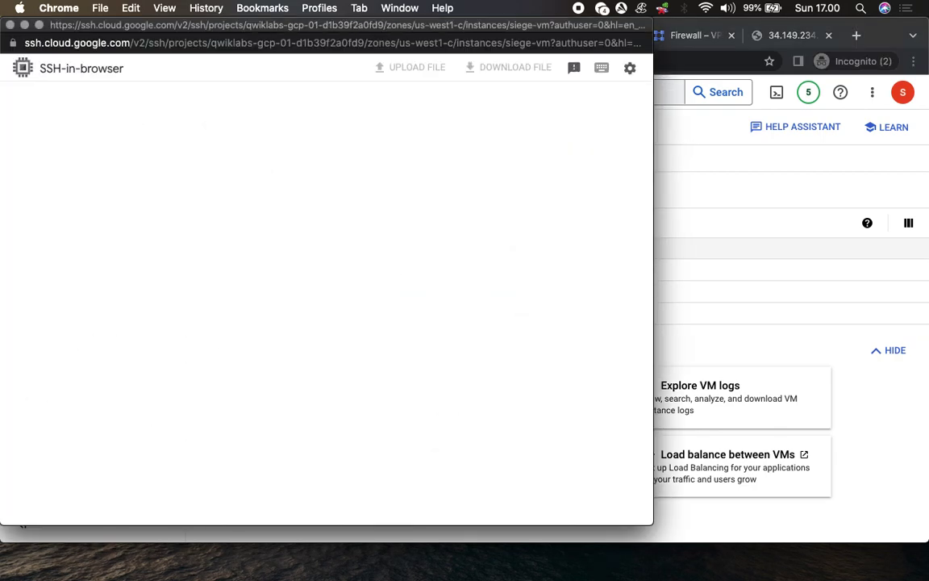
left_click_drag(270, 37, 272, 95)
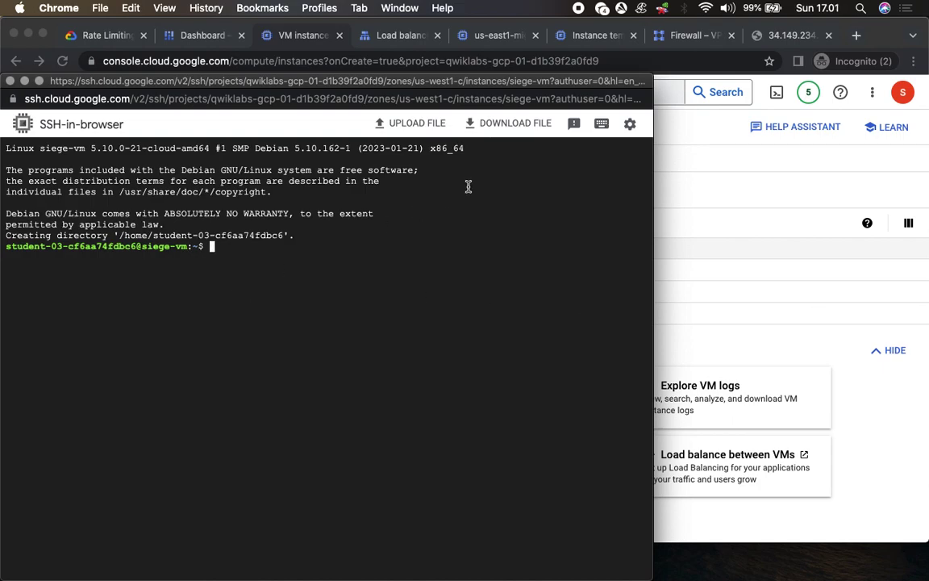
Set the SSH terminal's font size to Medium
left_click(630, 125)
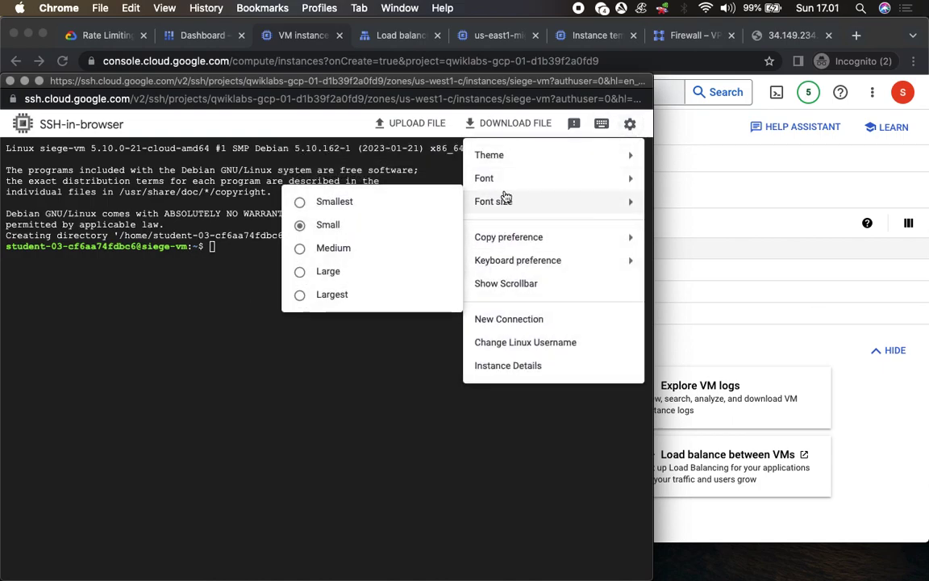
mouse_move(500, 208)
left_click(331, 248)
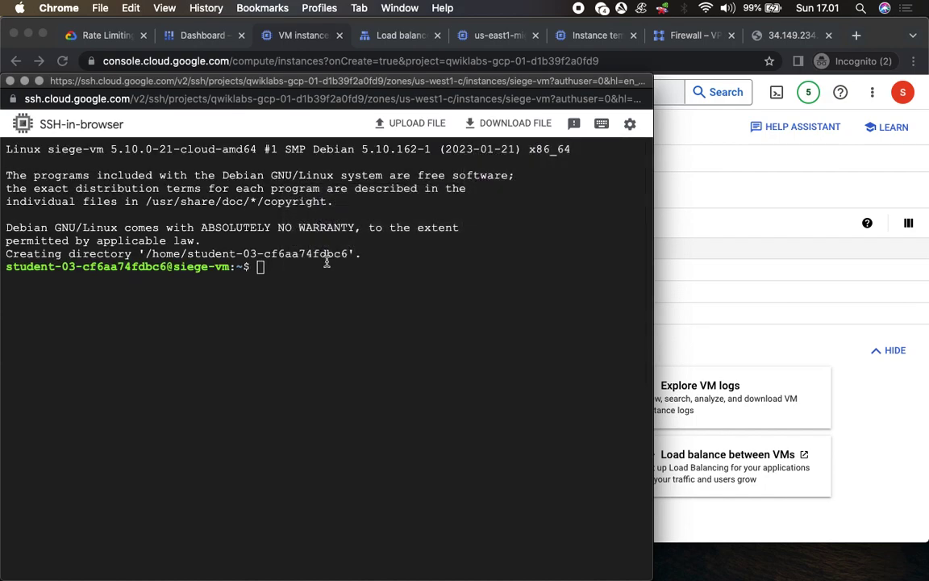
Copy the siege installation command from the lab and run "sudo apt-get -y install siege" in the siege-vm terminal
left_click(775, 169)
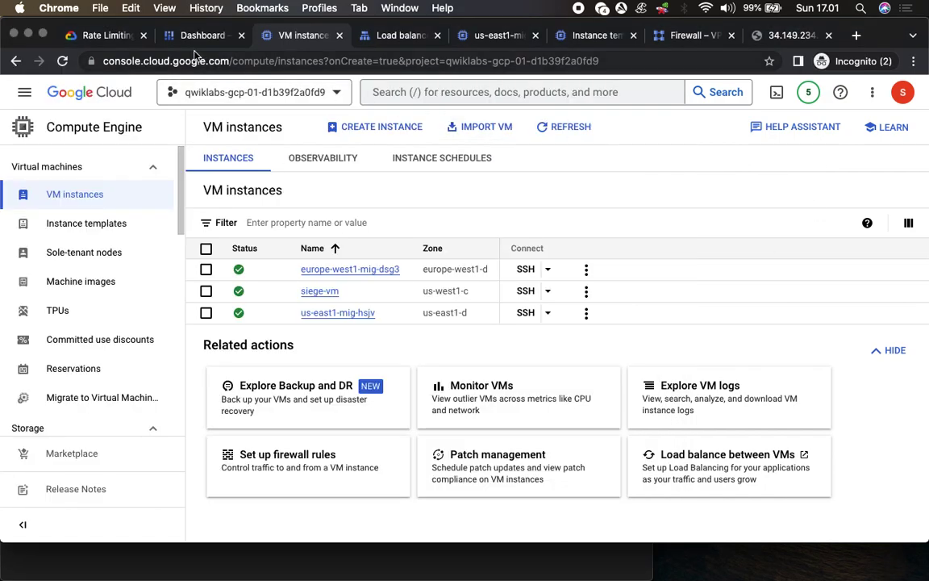
left_click(117, 36)
left_click(644, 236)
left_click(335, 574)
key("super+v")
key("Return")
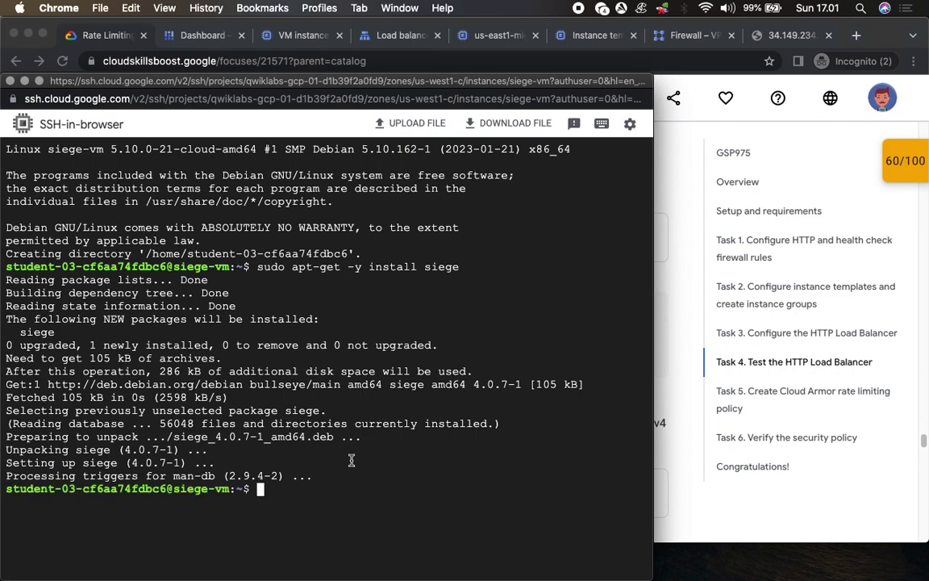
Check the lab progress for Test the HTTP Load Balancer, both in the instructions and in the checkpoints list
left_click(702, 246)
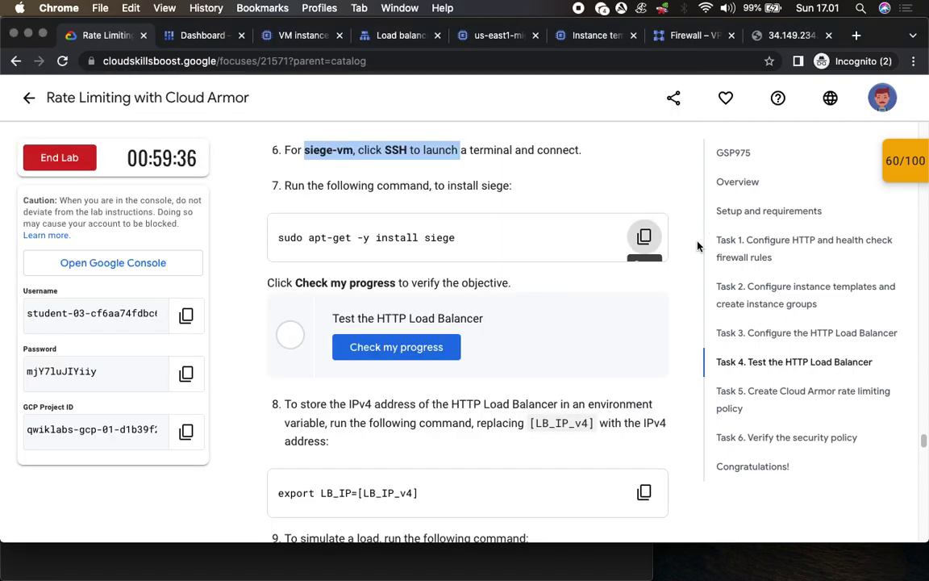
left_click(403, 349)
scroll(555, 361, "down", 5)
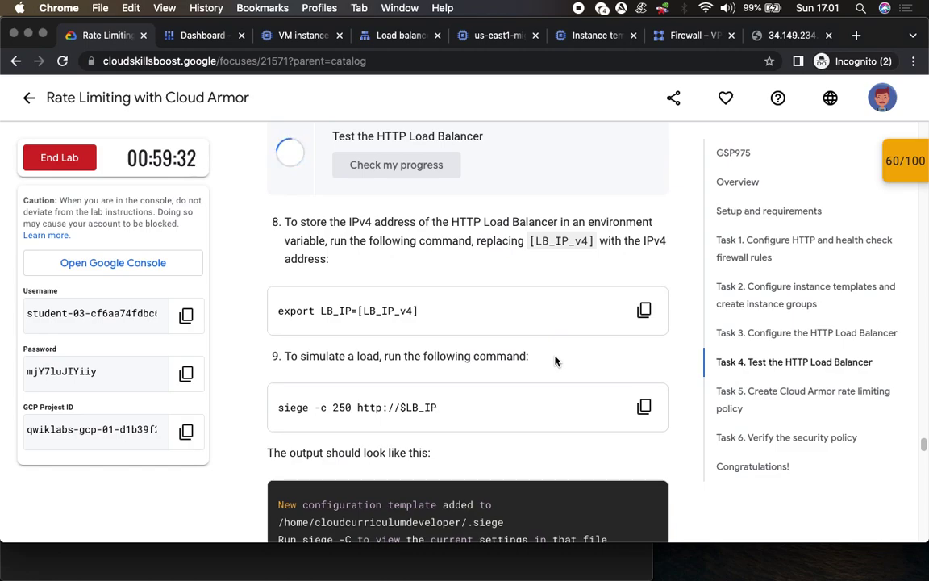
mouse_move(891, 161)
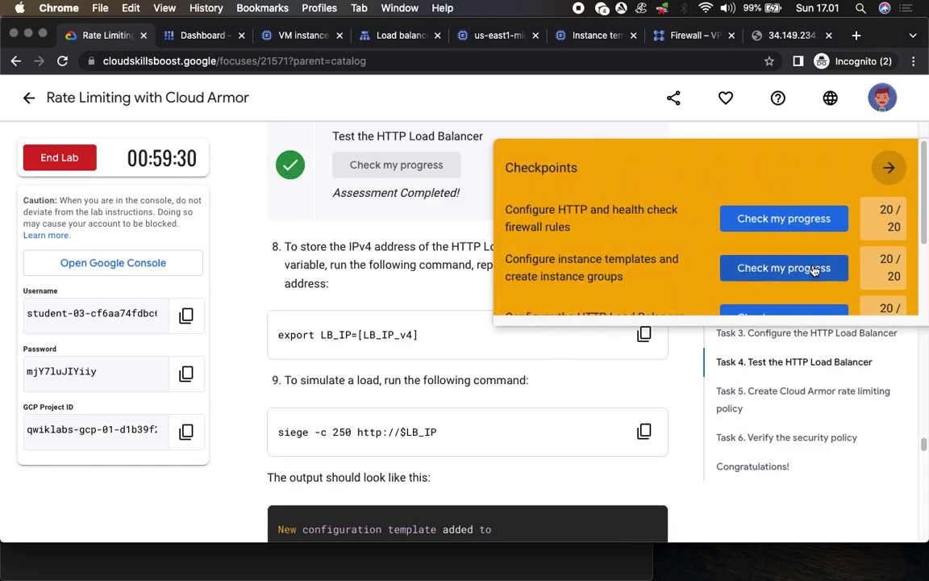
scroll(815, 270, "down", 3)
left_click(796, 244)
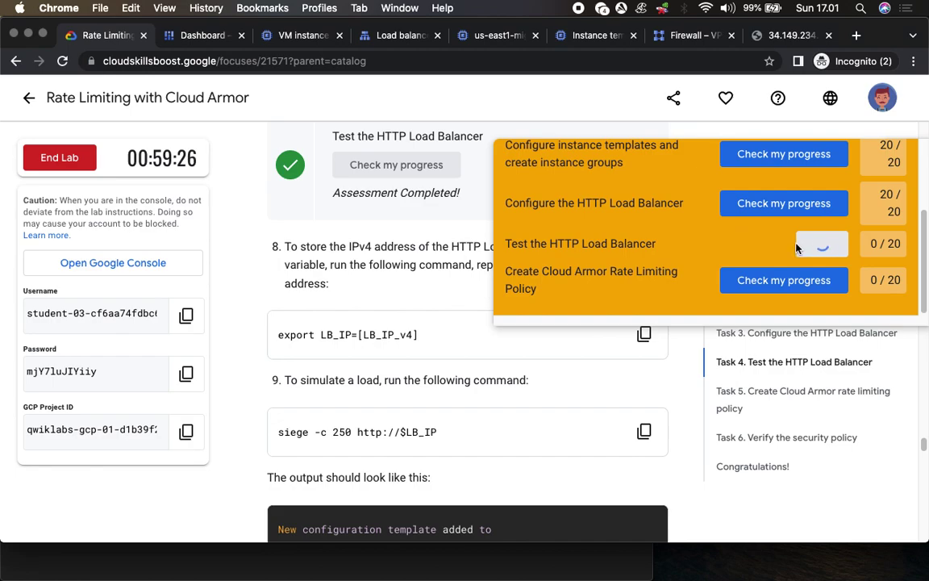
left_click(797, 249)
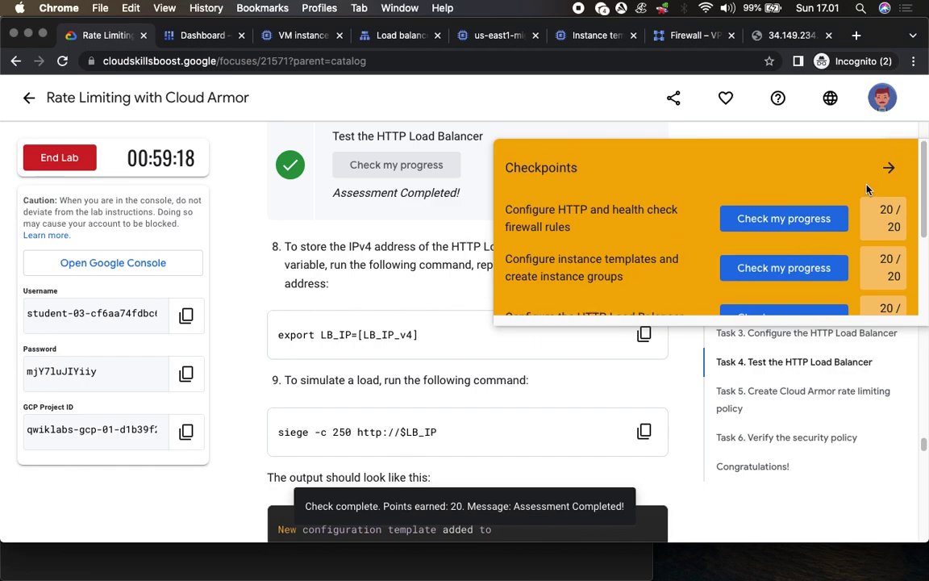
scroll(544, 305, "down", 2)
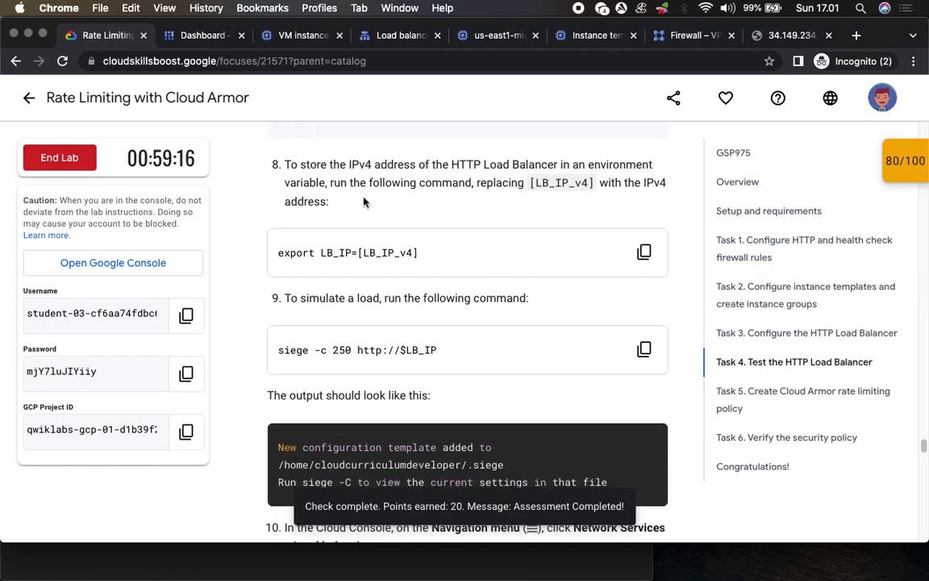
Copy the lab's step 8 command "export LB_IP=[LB_IP_v4]" into the siege-vm terminal without running it
left_click(643, 252)
left_click(208, 563)
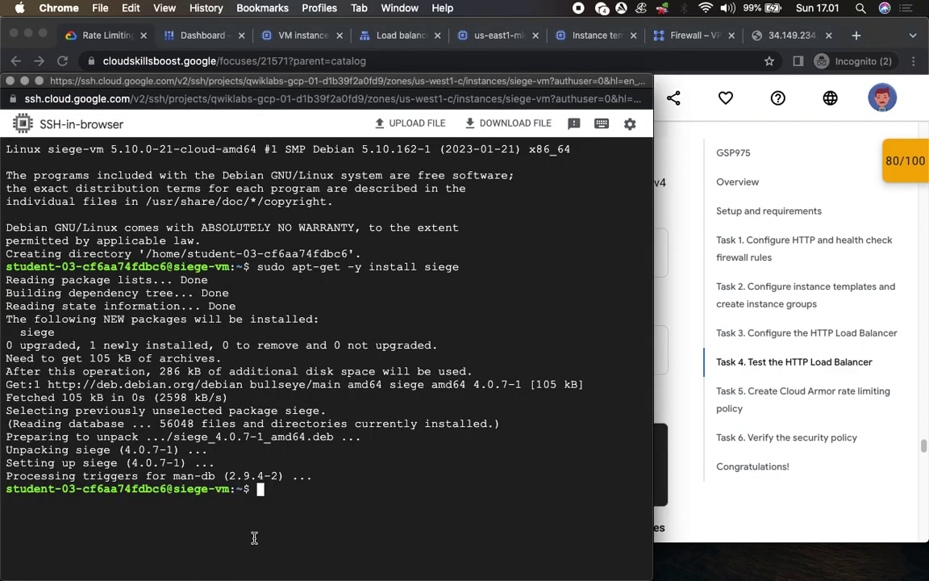
key("super+v")
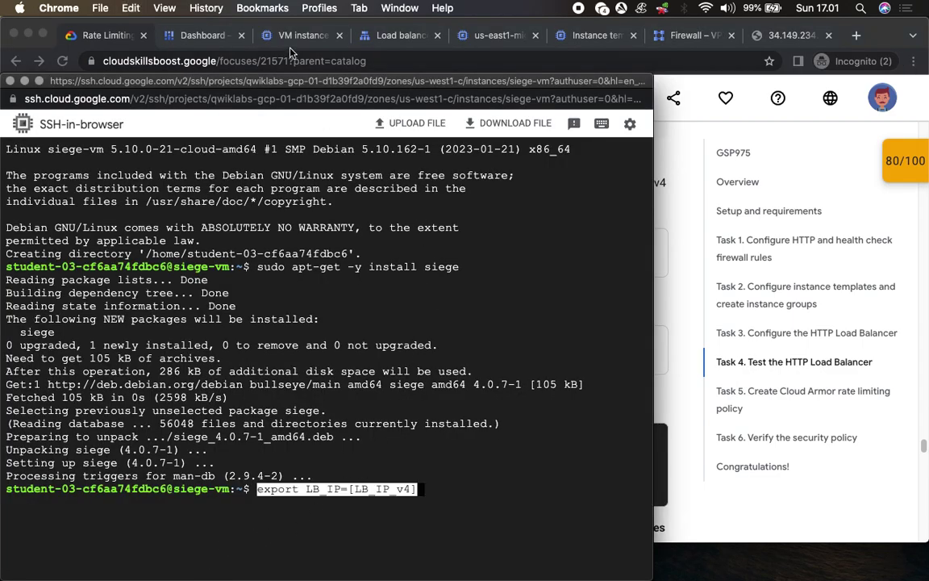
Copy the IPv4 address 34.149.234.48, without its port, from the http-lb frontend details
left_click(265, 35)
left_click(409, 40)
double_click(347, 338)
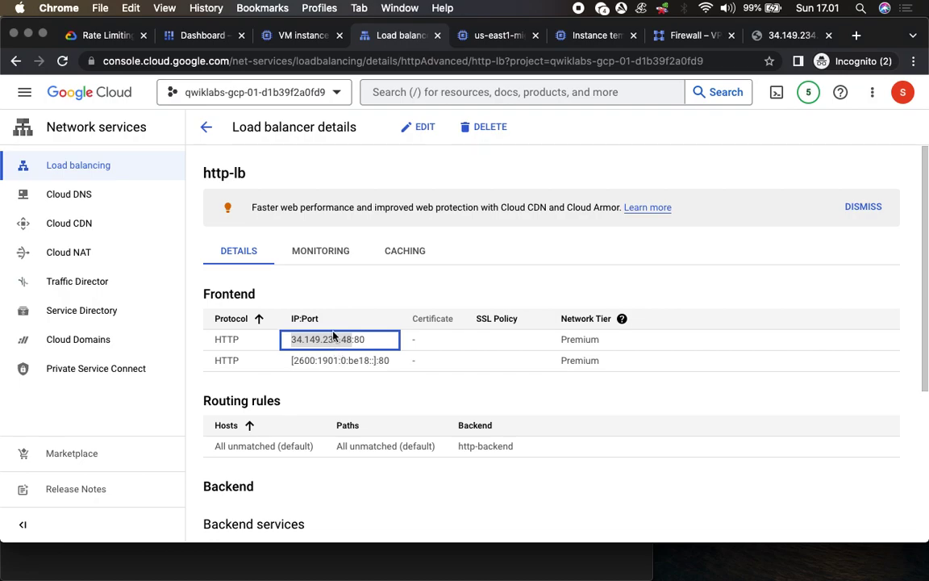
right_click(334, 333)
left_click(355, 363)
Replace the [LB_IP_v4] placeholder in the siege-vm terminal with the copied address and run "export LB_IP=34.149.234.48"
left_click(291, 555)
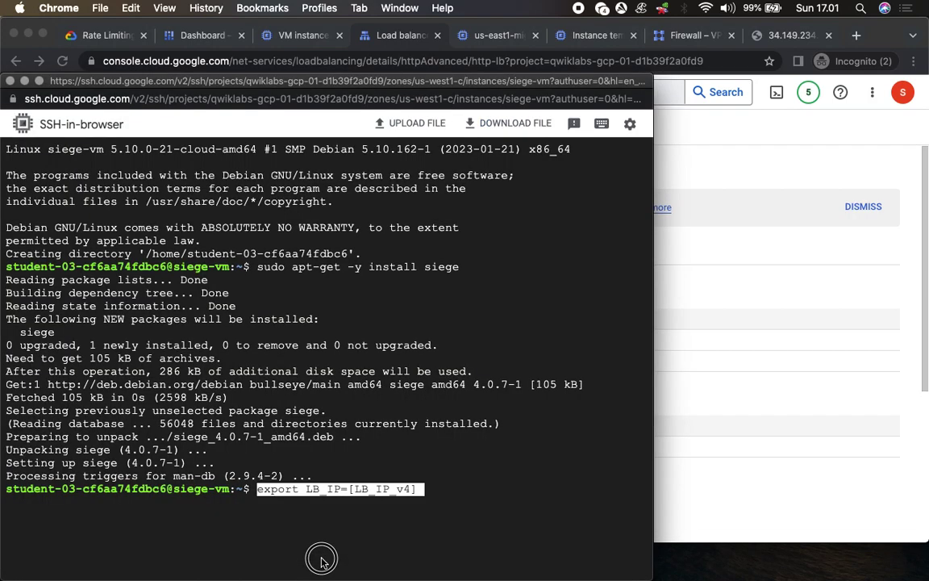
key("BackSpace")
key("BackSpace")
key("BackSpace")
key("BackSpace")
key("BackSpace")
key("BackSpace")
key("BackSpace")
key("BackSpace")
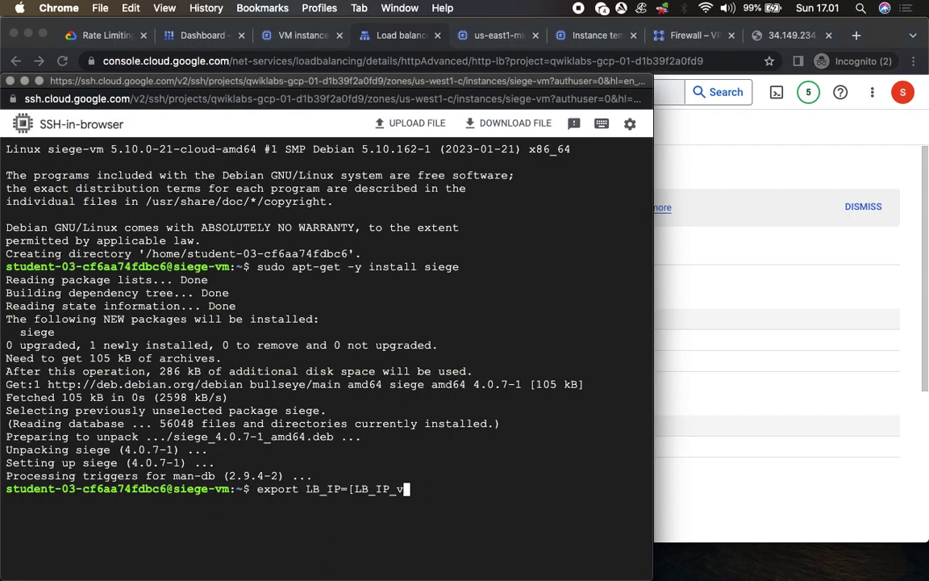
key("BackSpace")
key("BackSpace")
key("super+v")
key("Return")
left_click(768, 244)
left_click(93, 36)
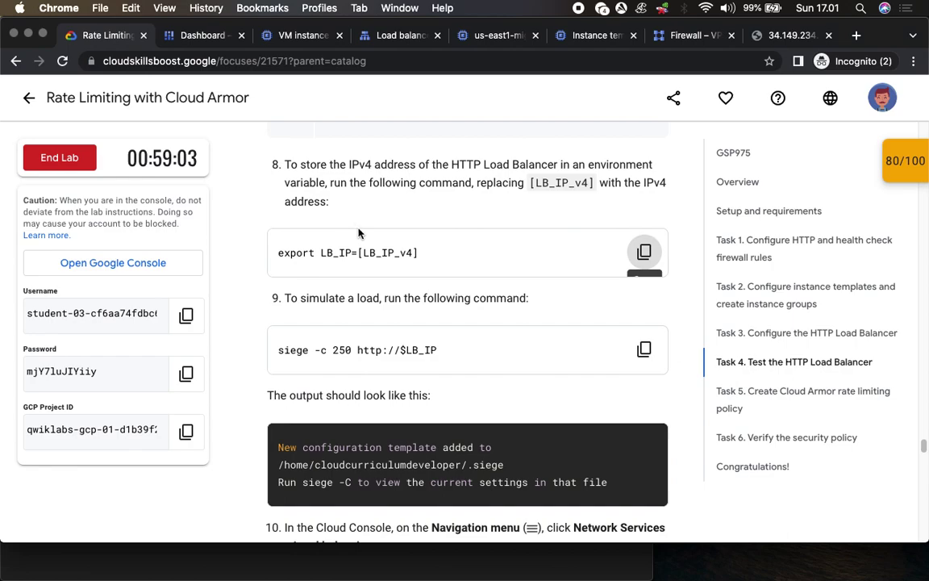
scroll(359, 233, "down", 3)
left_click(643, 204)
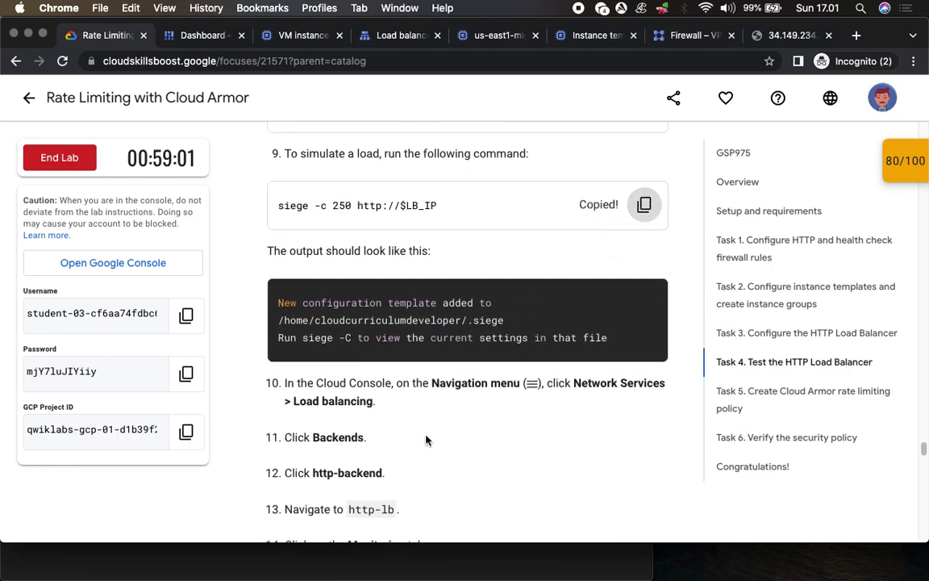
left_click(350, 568)
key("super+v")
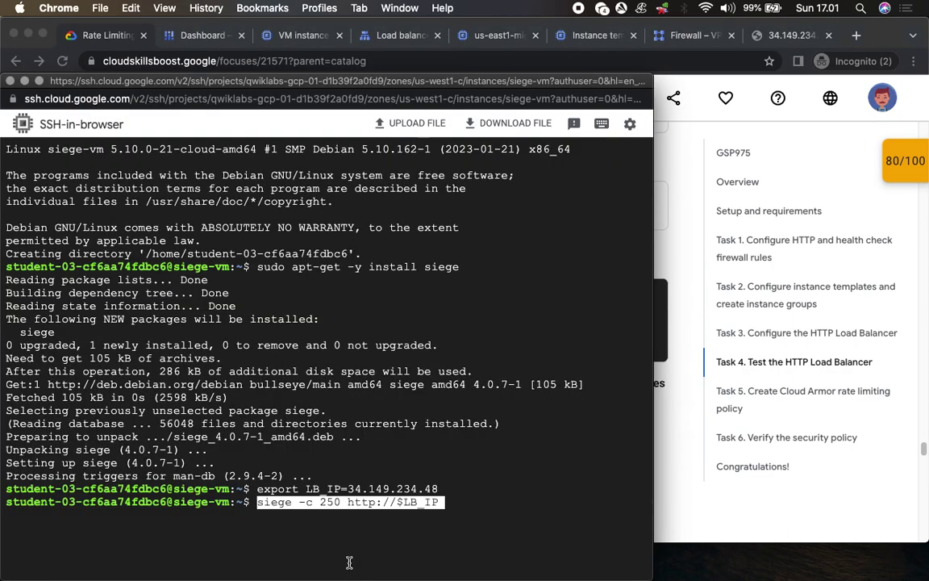
key("Return")
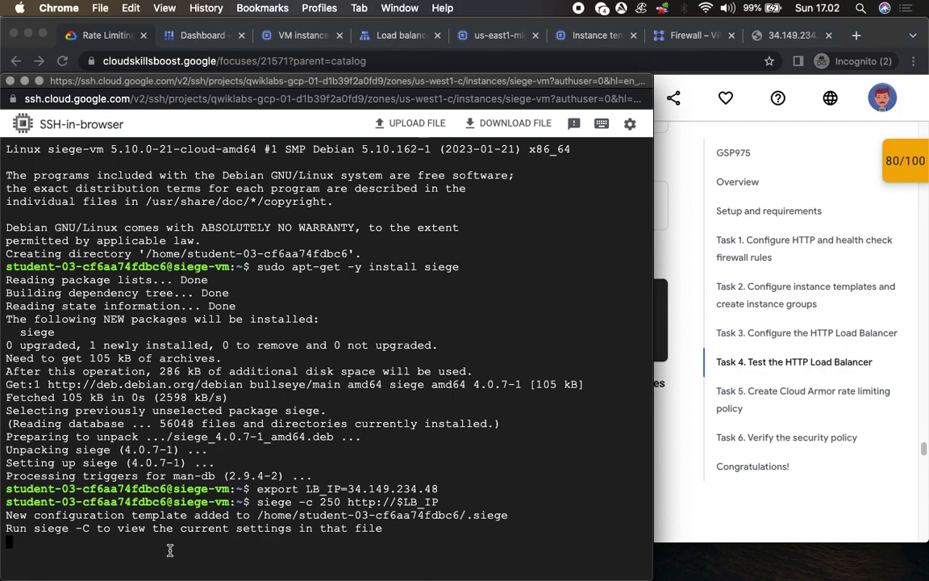
Following the lab's steps 10 and 11, go to the Load balancing overview in Network services and show its backends list
left_click(660, 387)
scroll(392, 418, "down", 5)
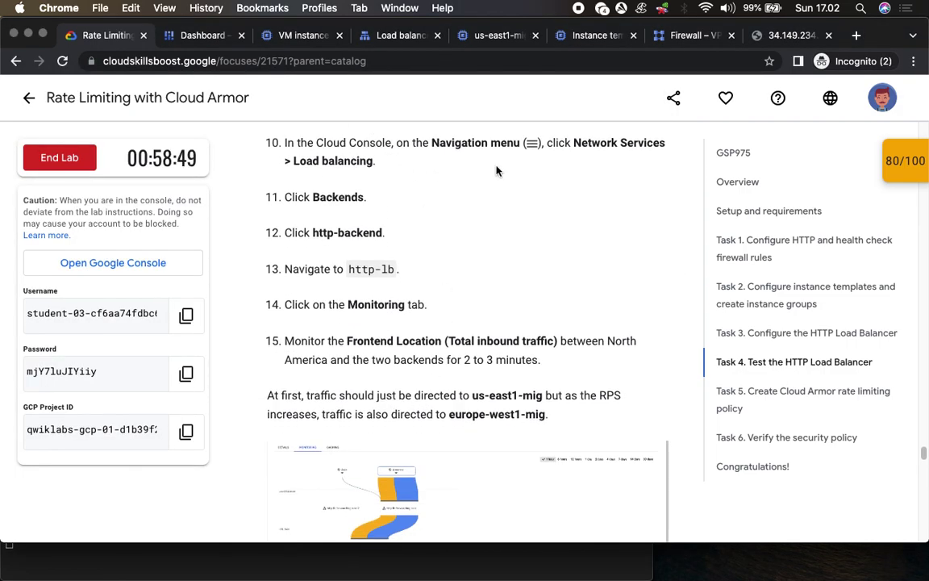
left_click_drag(574, 144, 674, 174)
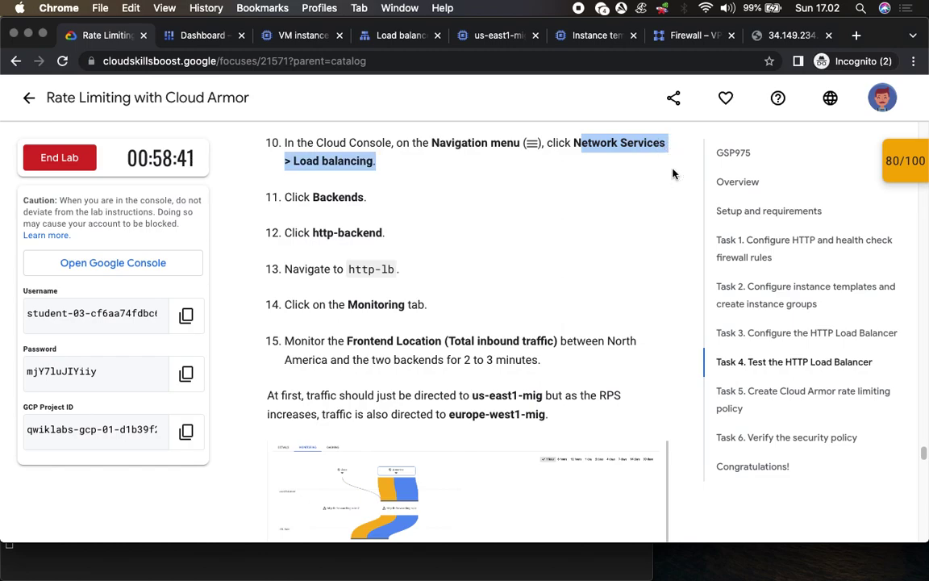
left_click(399, 35)
left_click(70, 171)
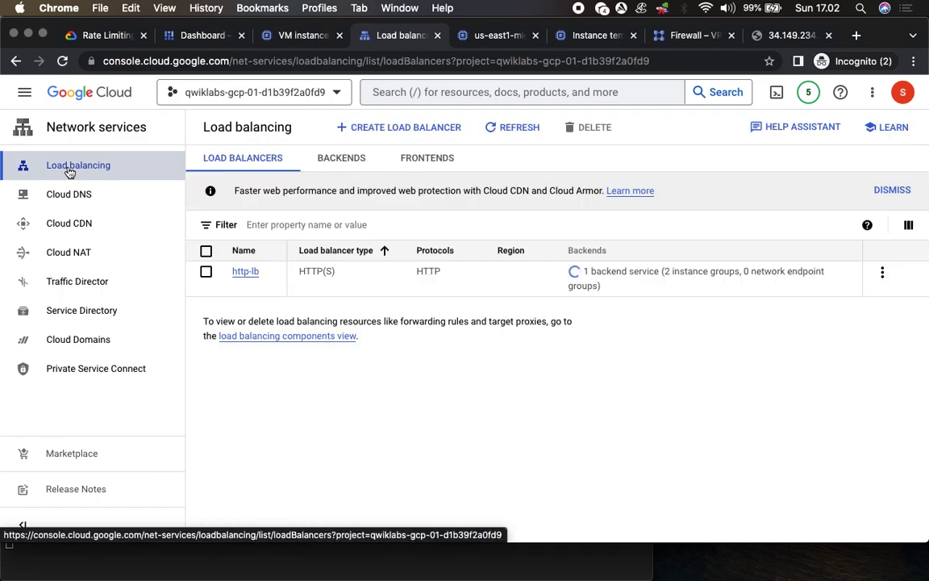
left_click(110, 37)
left_click_drag(305, 196, 367, 196)
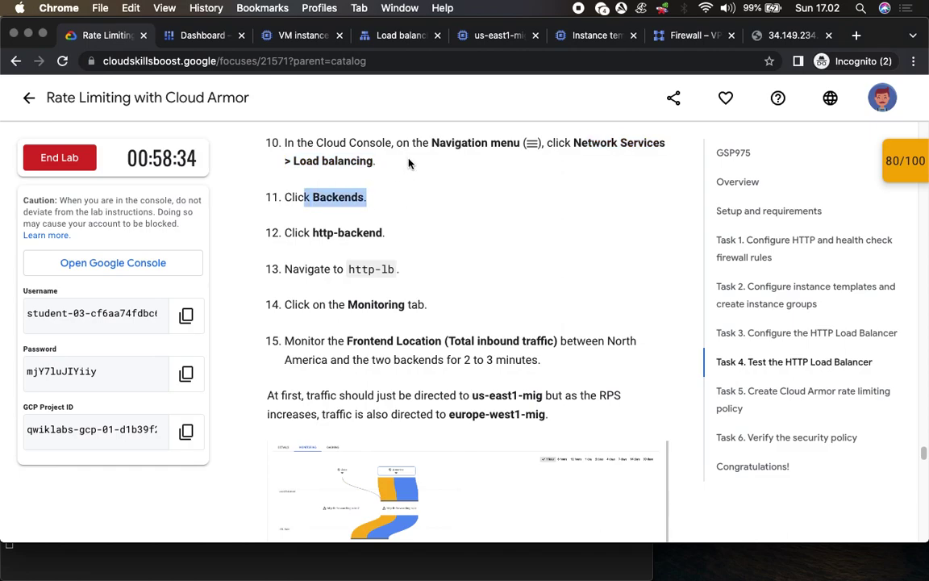
left_click(363, 38)
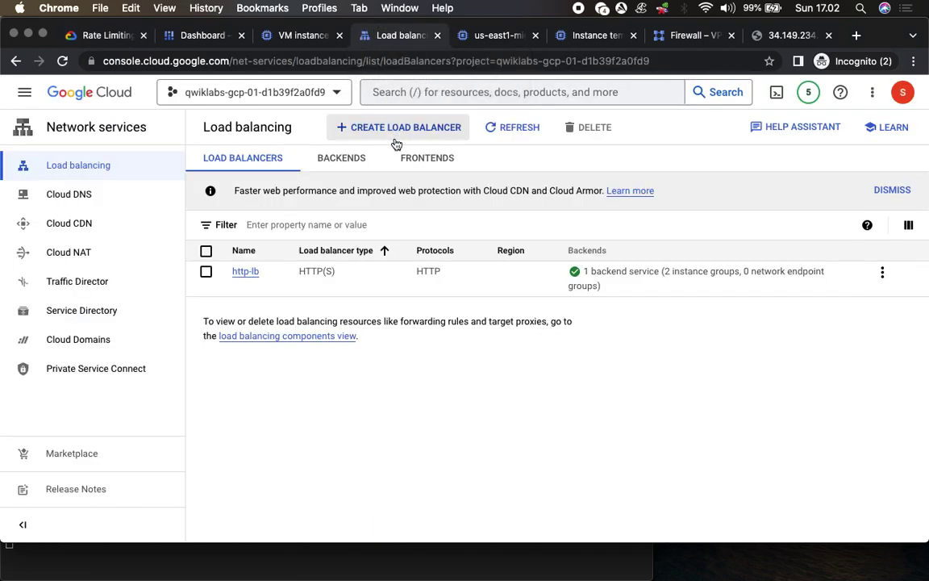
left_click(341, 159)
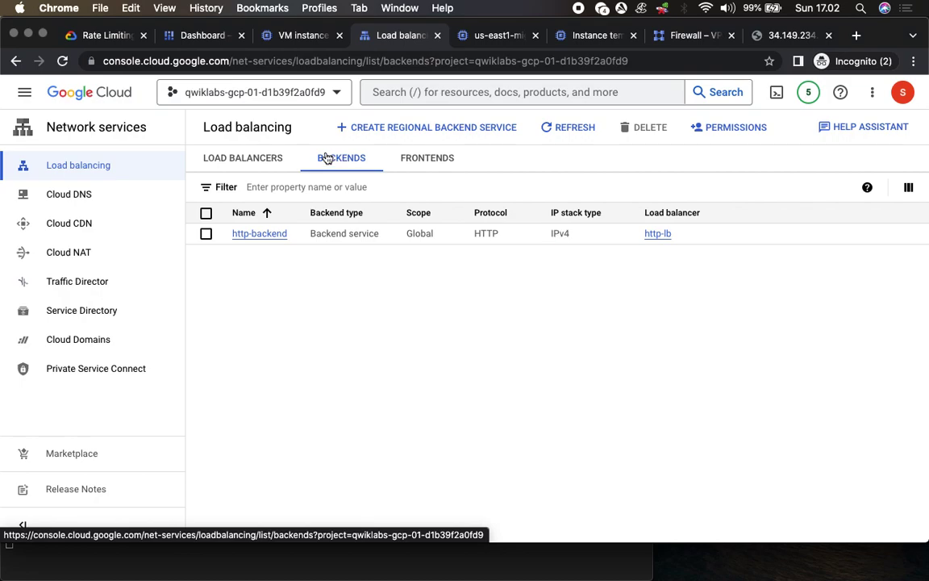
Following the lab's step 12, open http-backend and review its general properties and backend instance groups
left_click(101, 35)
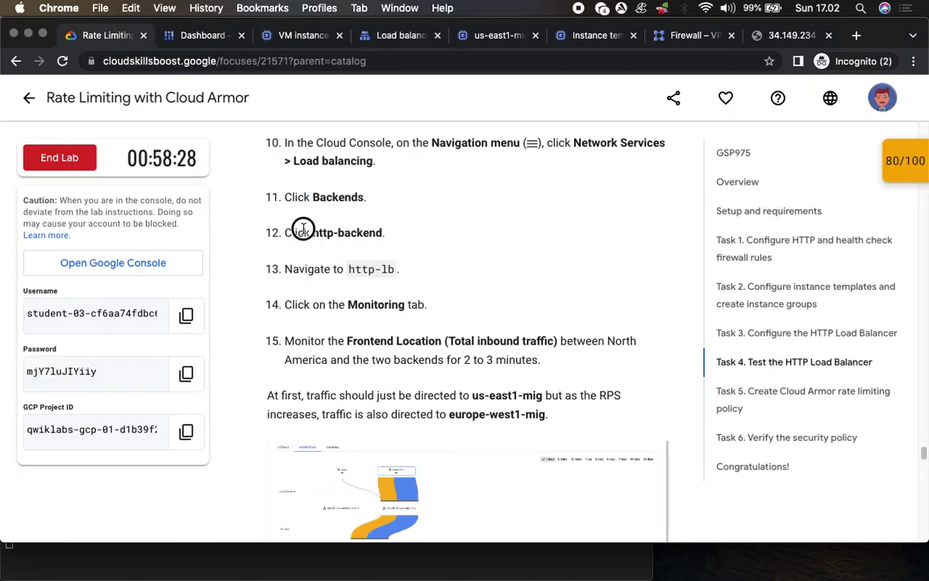
left_click_drag(304, 232, 388, 234)
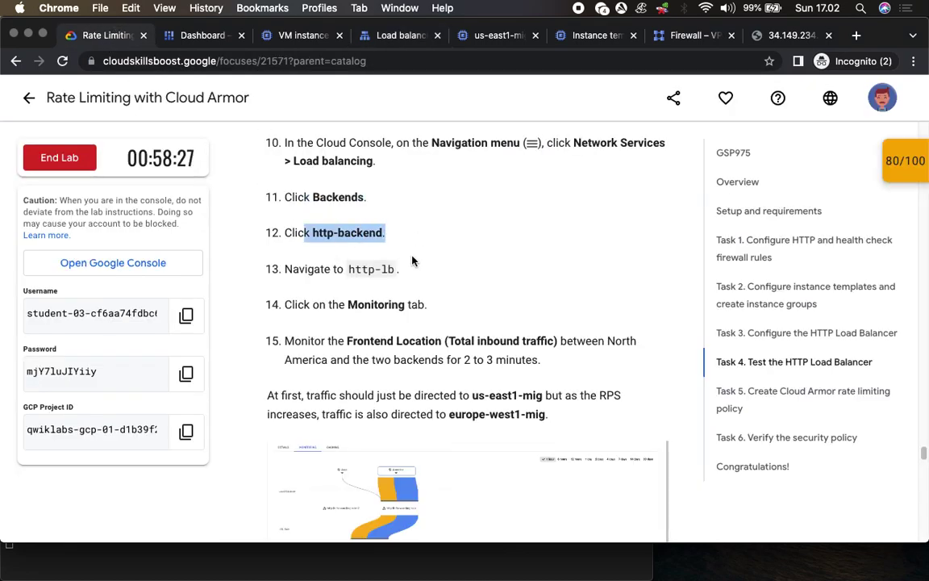
left_click(398, 36)
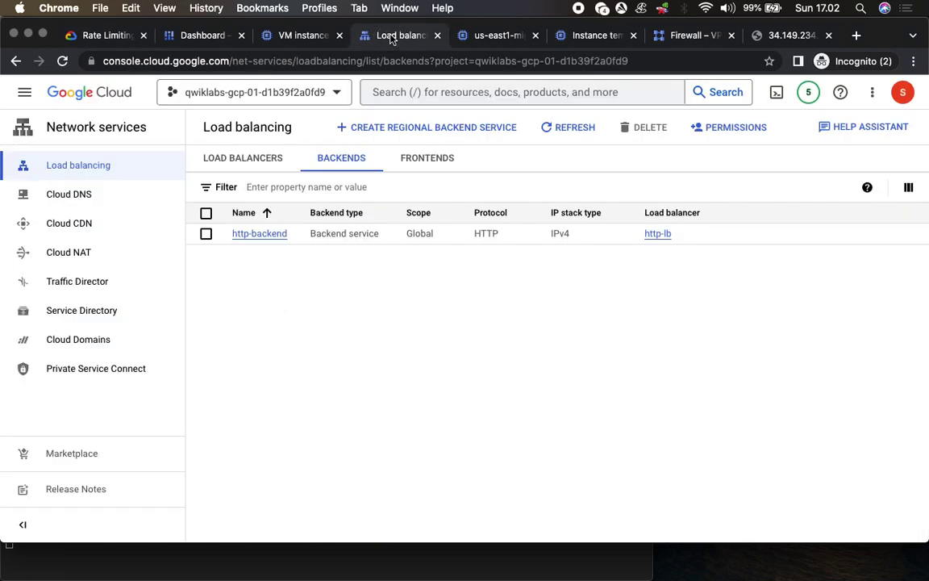
left_click(263, 240)
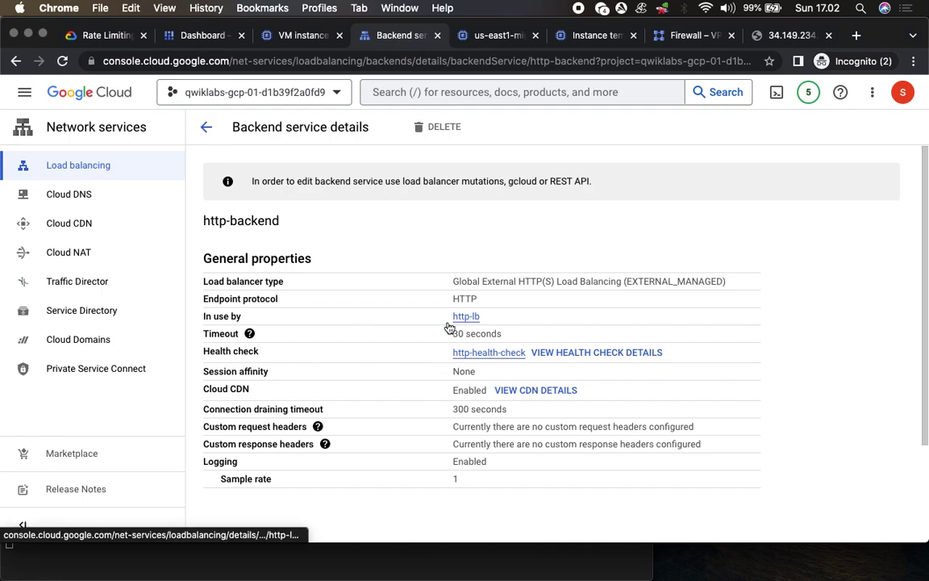
scroll(394, 328, "down", 3)
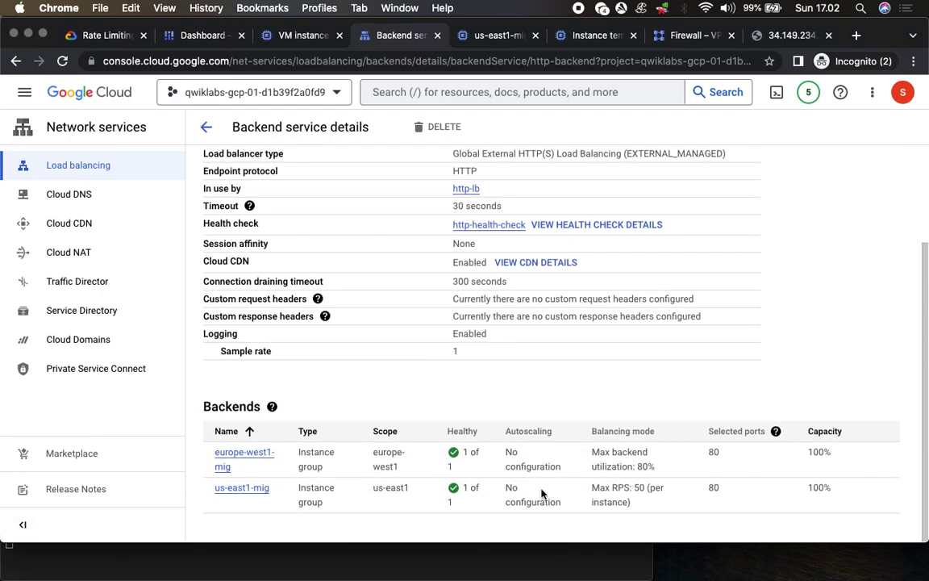
scroll(472, 375, "up", 3)
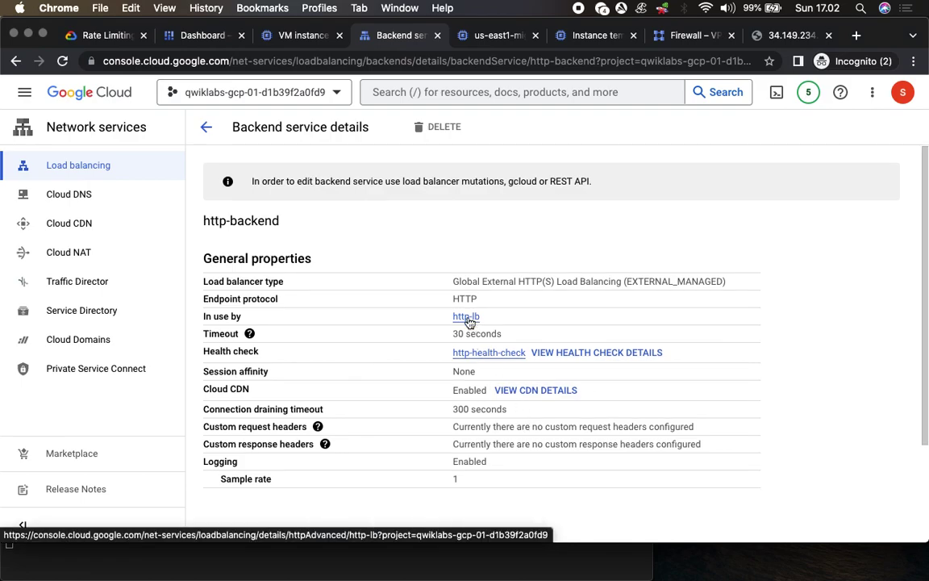
Open the http-lb load balancer from the http-backend details and view its monitoring traffic diagram down to the backend service
left_click(466, 317)
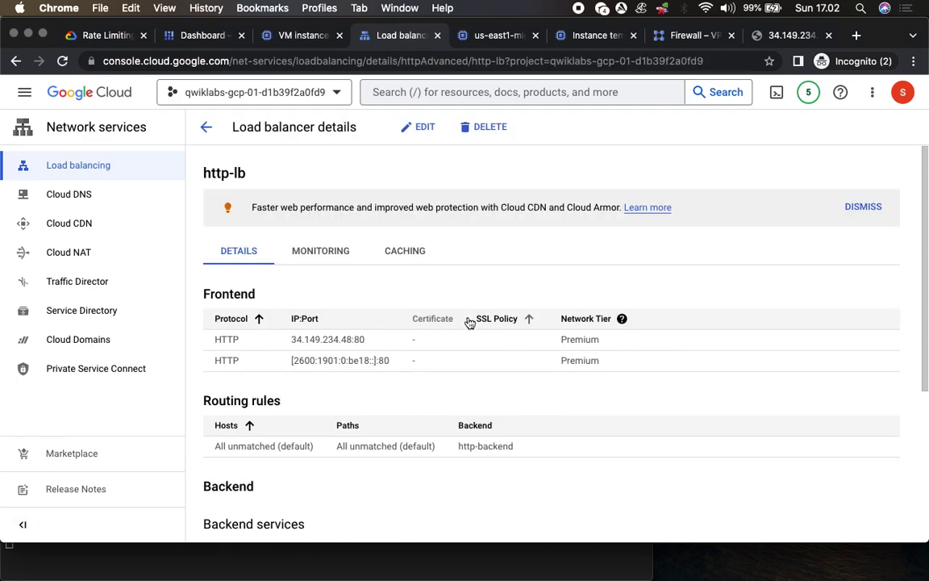
left_click(316, 252)
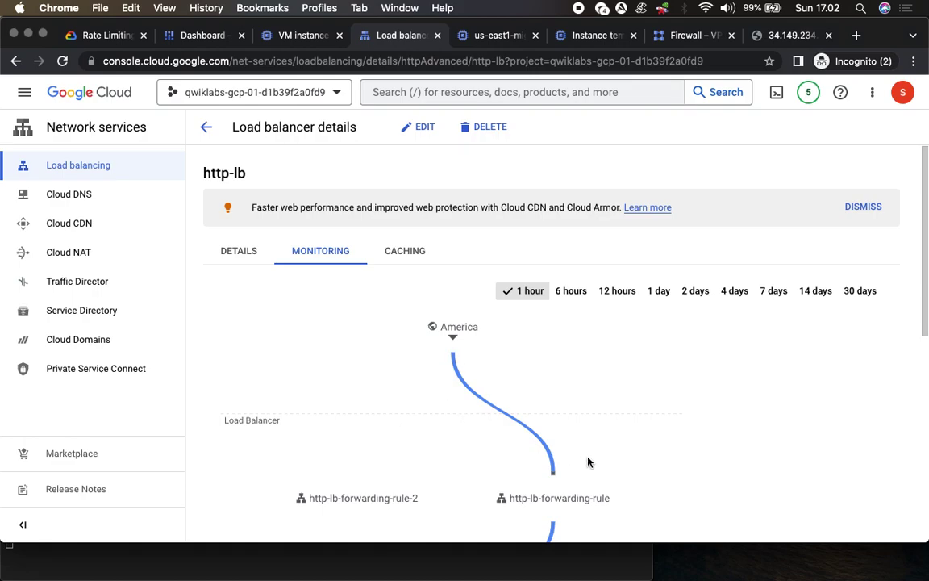
scroll(588, 462, "down", 5)
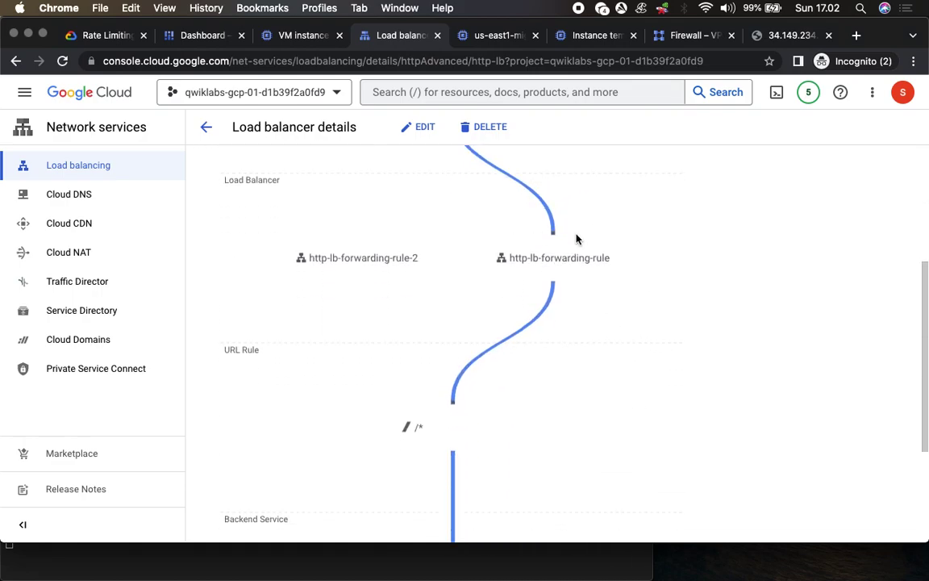
scroll(581, 424, "down", 3)
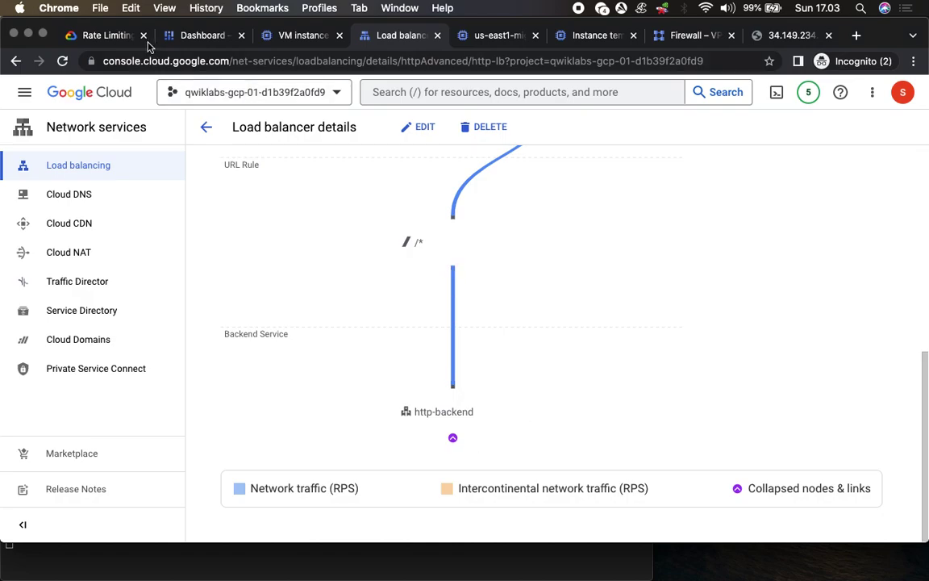
Read the lab's step 15 on monitoring inbound traffic and compare its example diagram with the http-lb traffic diagram
left_click(89, 35)
scroll(370, 307, "down", 4)
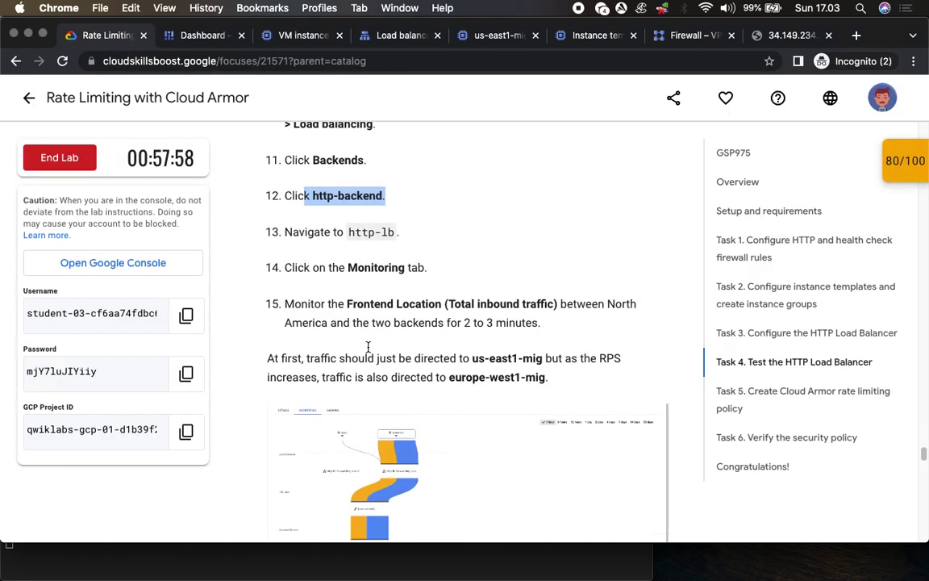
scroll(368, 348, "up", 1)
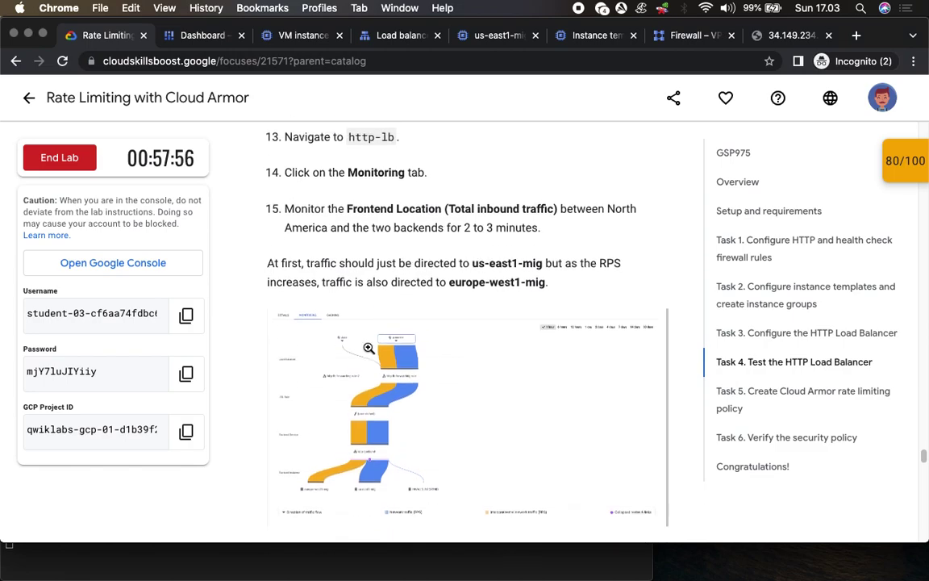
scroll(376, 227, "down", 2)
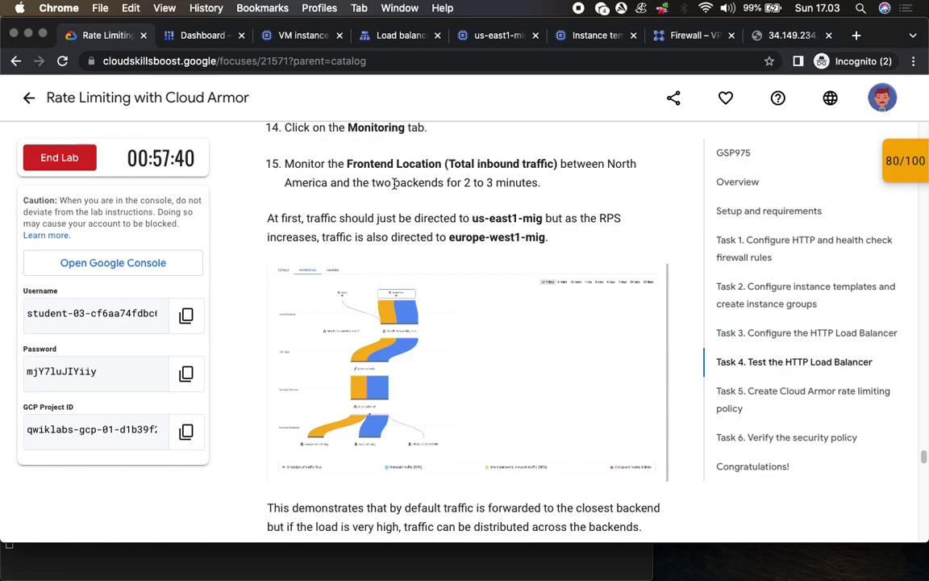
left_click(385, 36)
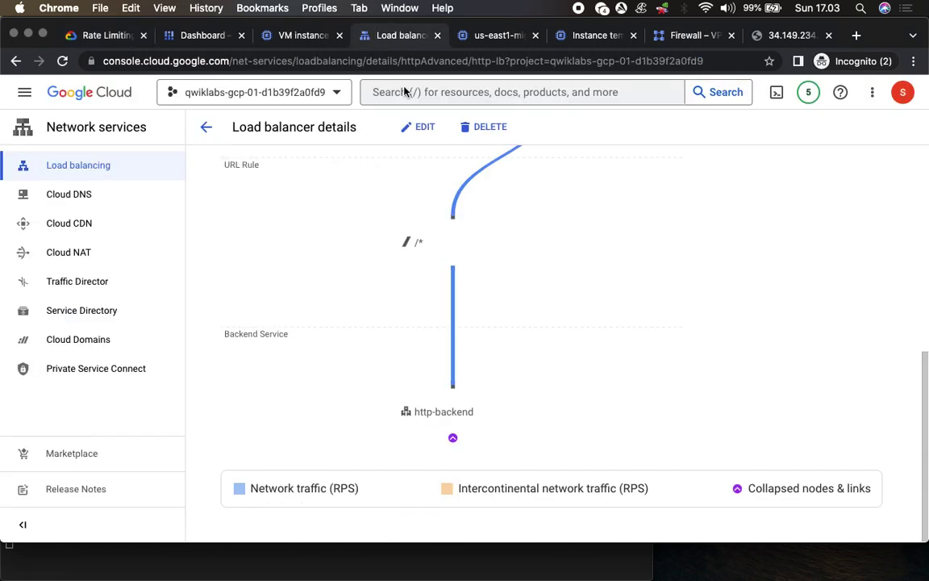
scroll(507, 339, "up", 5)
scroll(507, 341, "up", 2)
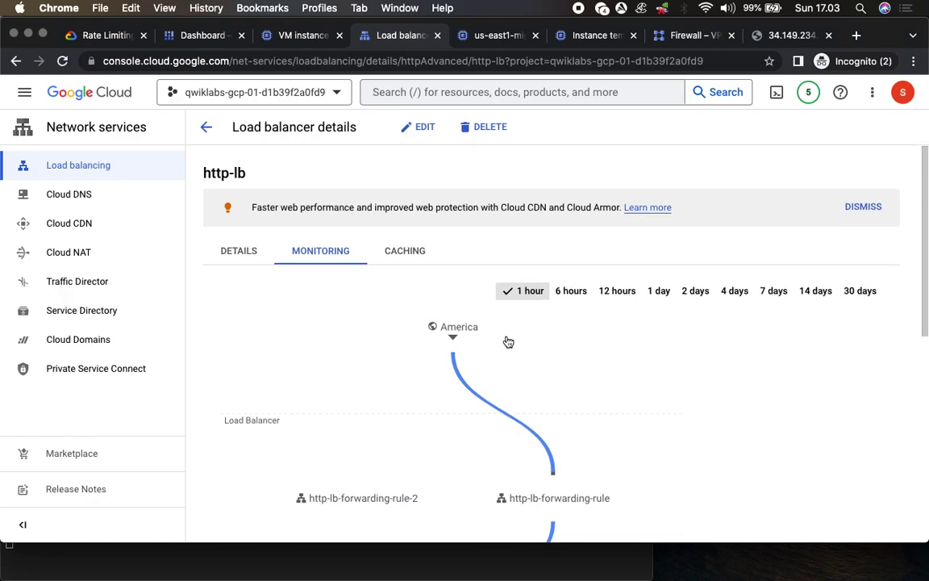
scroll(507, 342, "down", 2)
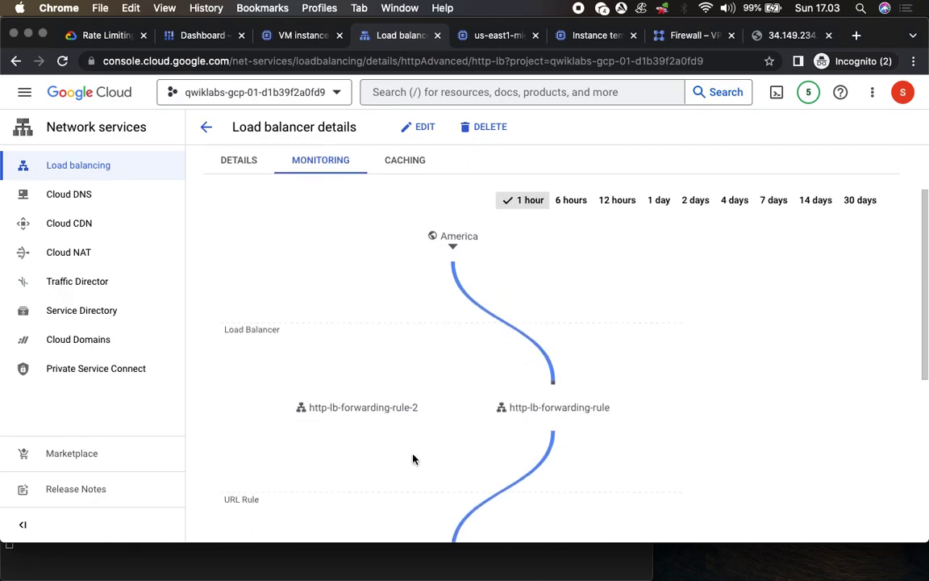
scroll(412, 459, "down", 7)
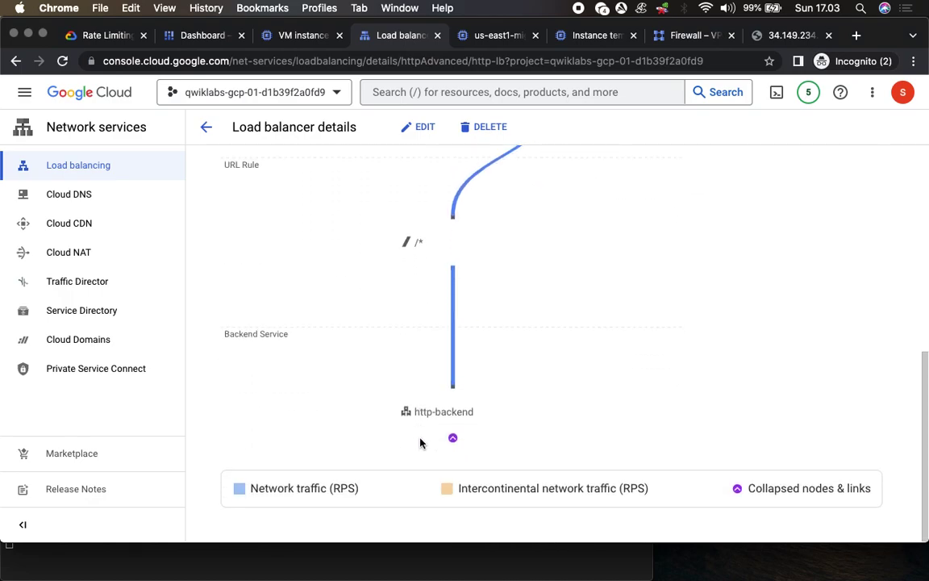
scroll(420, 442, "up", 8)
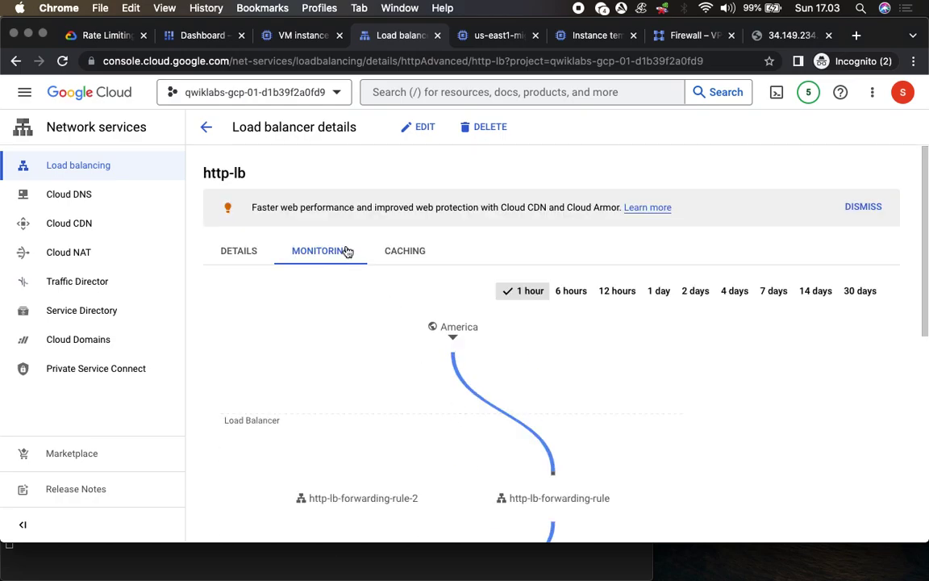
Reload the http-lb details page and read the lab's explanation below the example traffic diagram
left_click(59, 60)
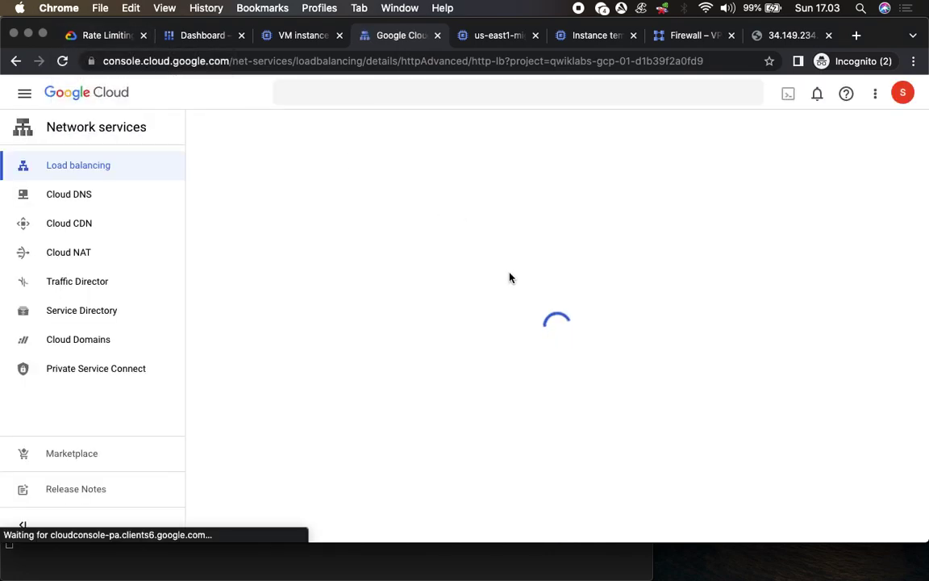
left_click(84, 35)
scroll(491, 280, "down", 2)
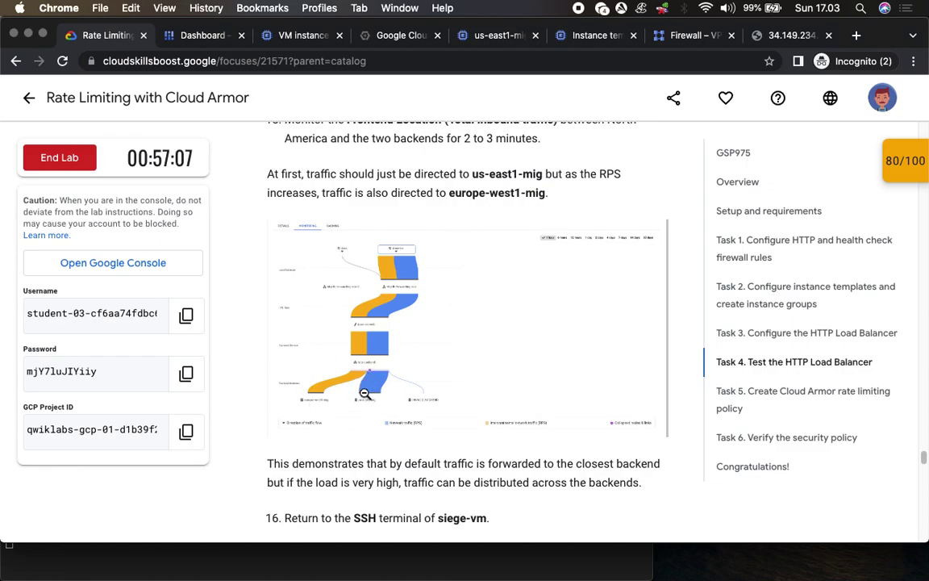
left_click(329, 355)
left_click(429, 429)
left_click(393, 37)
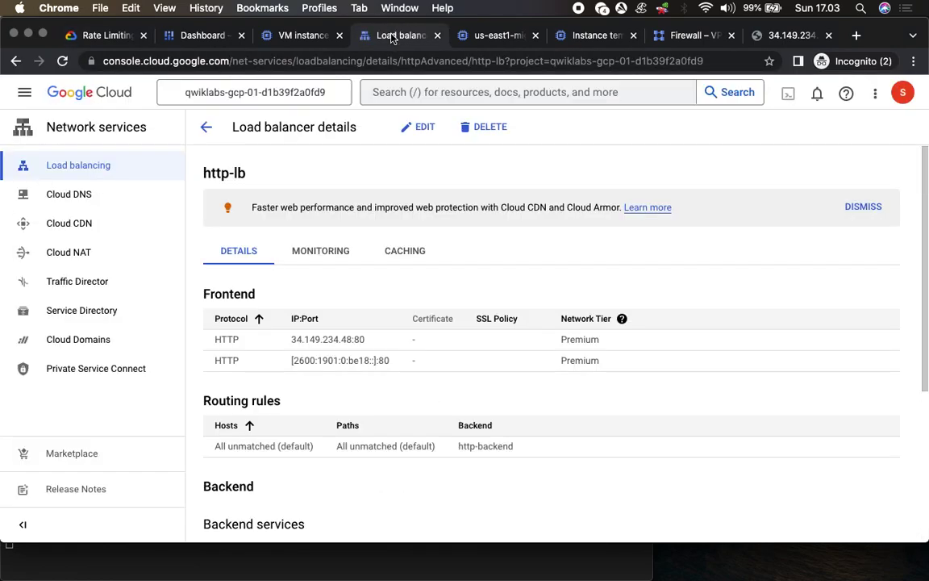
left_click(269, 34)
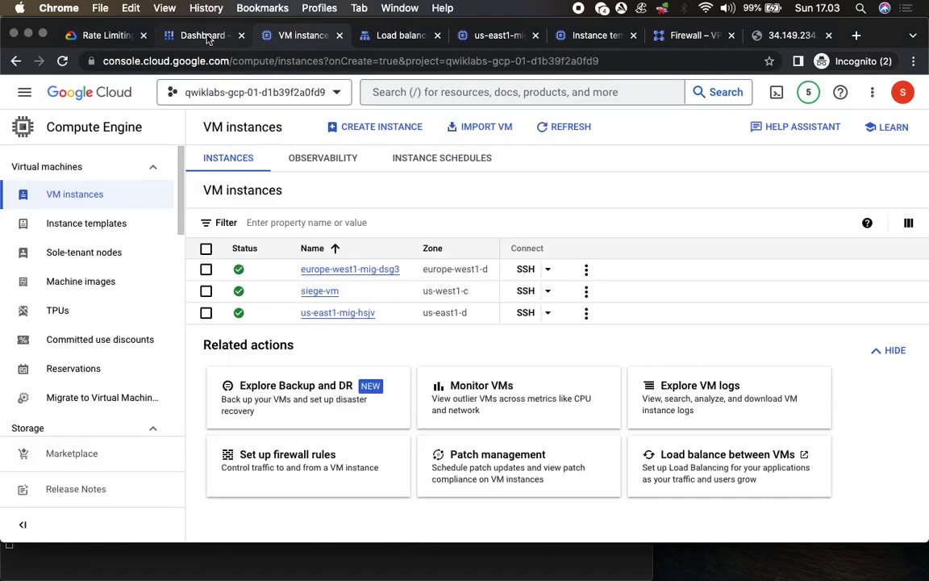
left_click(501, 36)
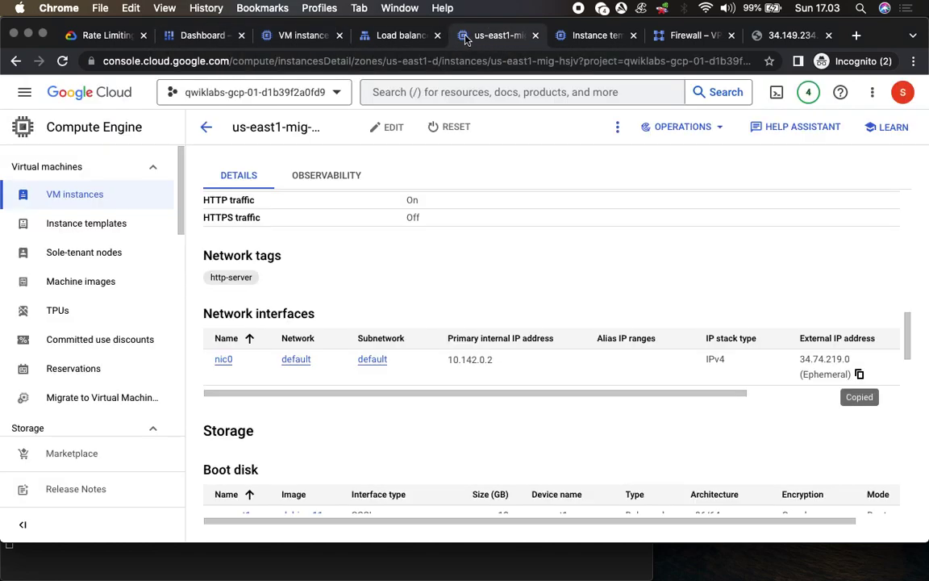
left_click(290, 34)
left_click(393, 36)
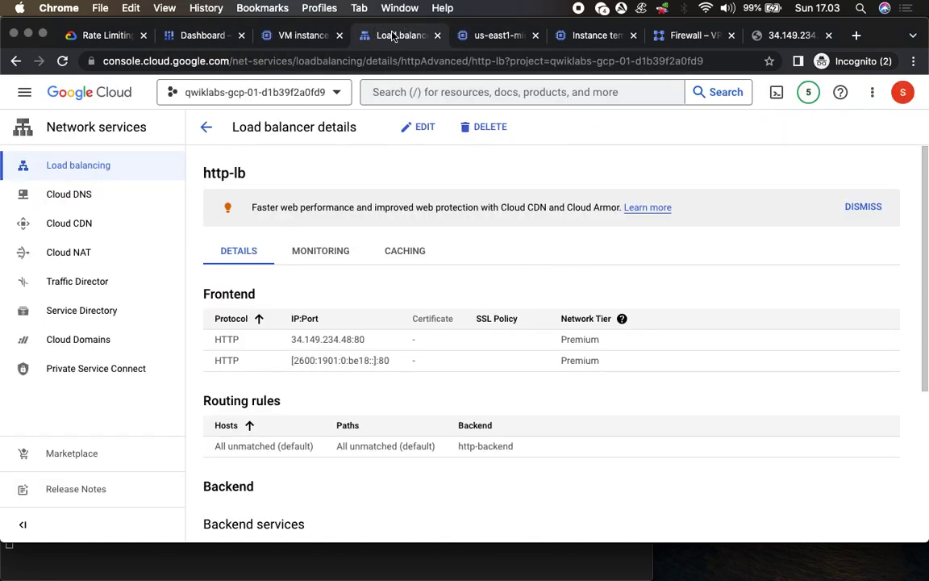
left_click(195, 35)
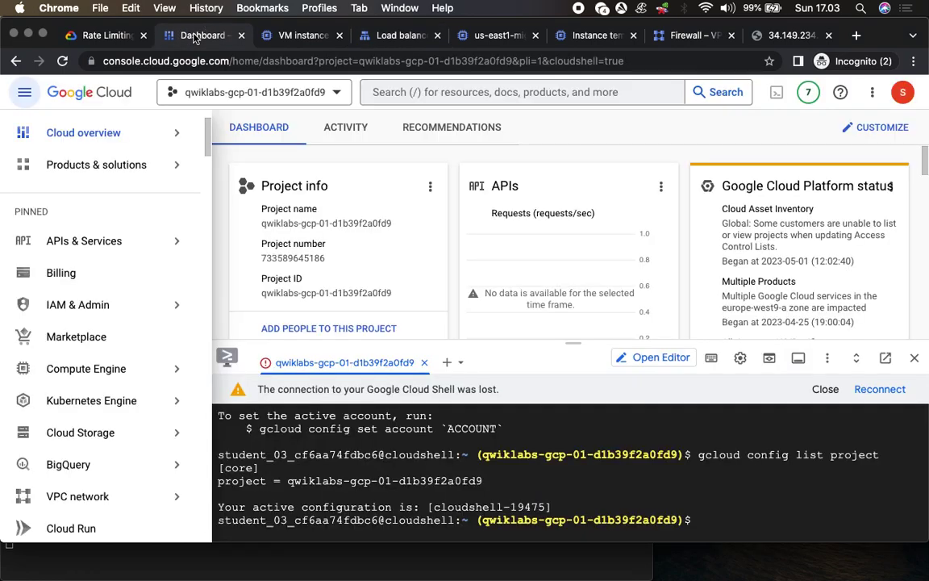
left_click(300, 36)
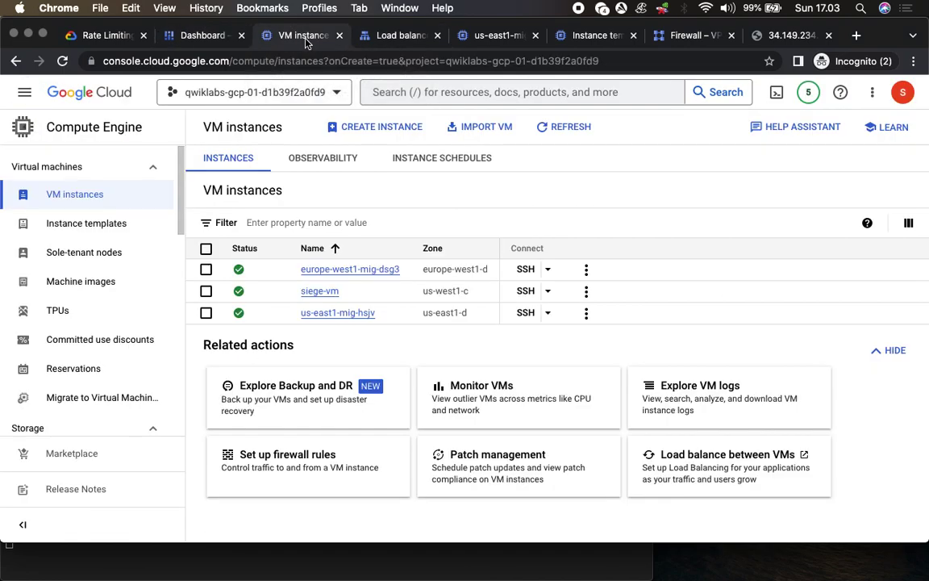
Review the routing rules and backend services on the http-lb load balancer's details page
left_click(378, 36)
scroll(512, 287, "down", 5)
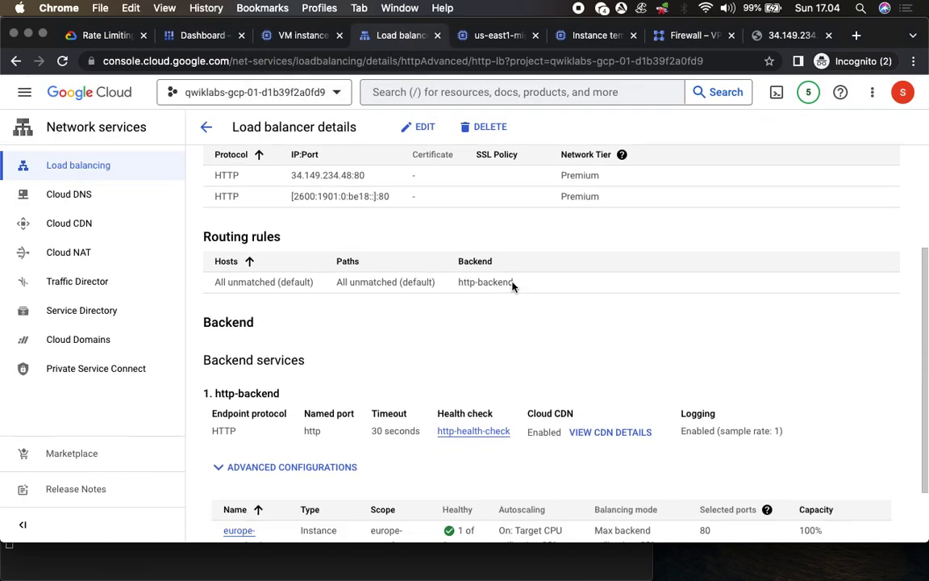
scroll(440, 271, "up", 5)
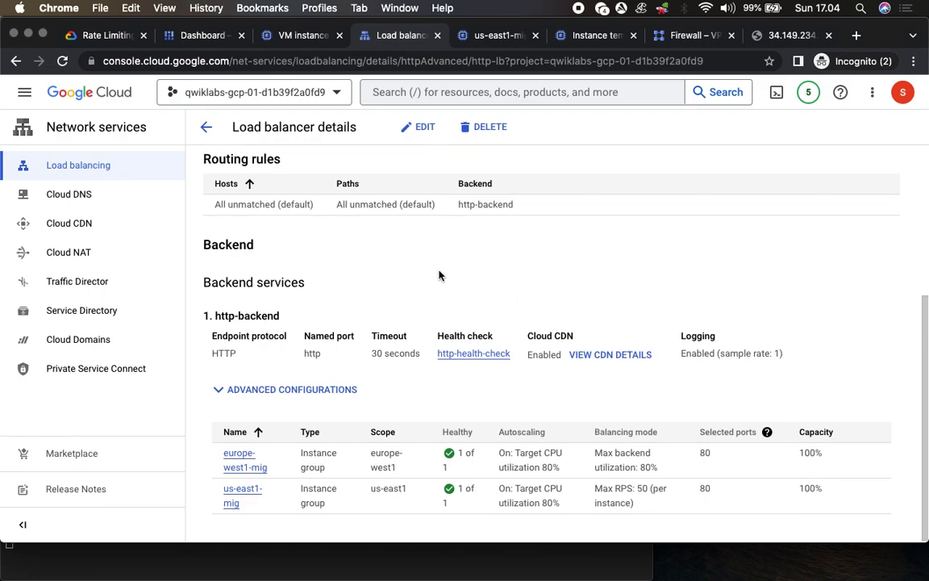
Request the load balancer's page at 34.149.234.48 several times in a row
left_click(478, 34)
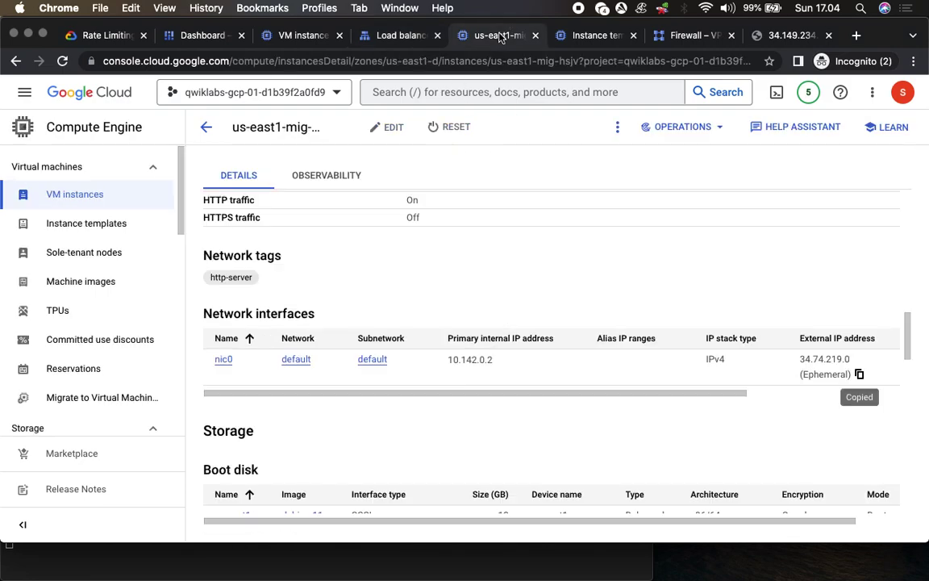
left_click(579, 37)
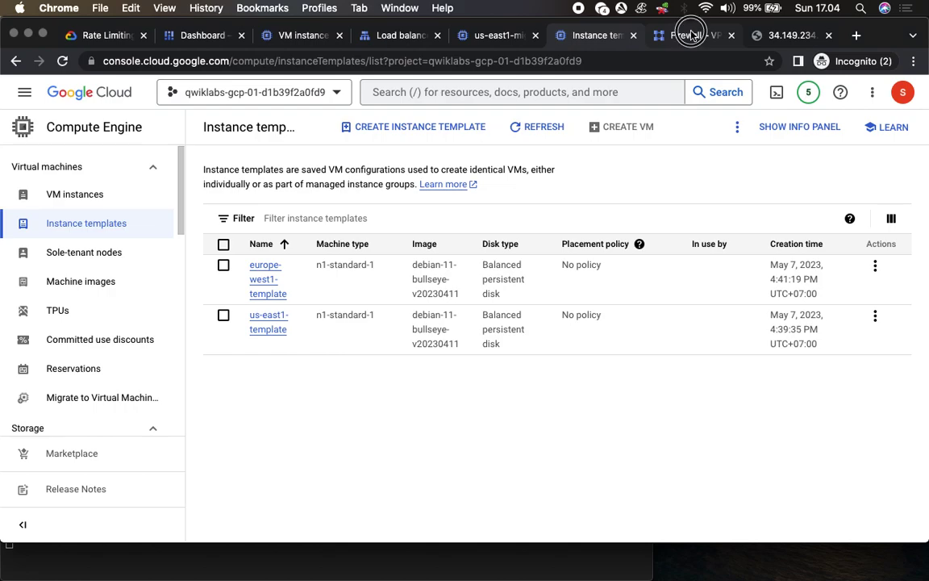
left_click(693, 36)
left_click(786, 37)
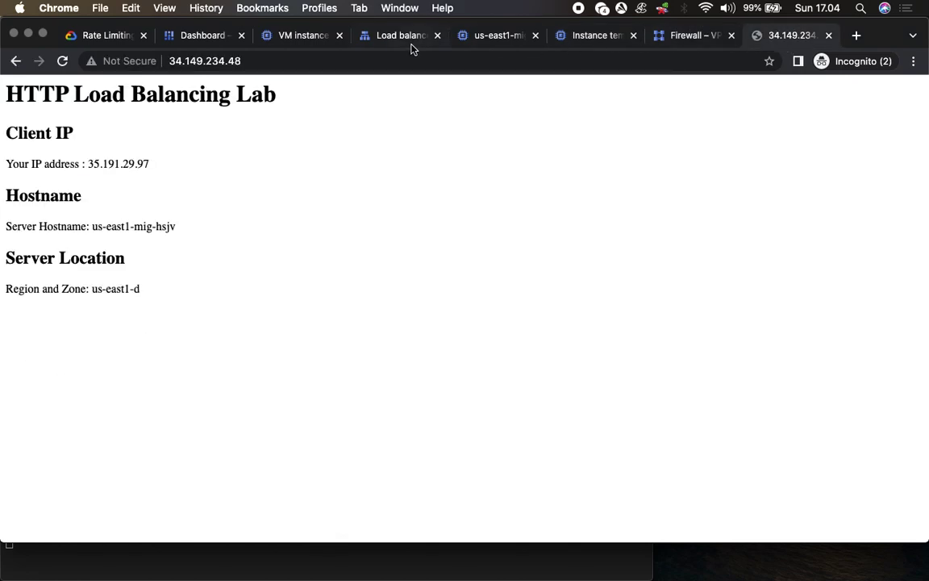
left_click(273, 66)
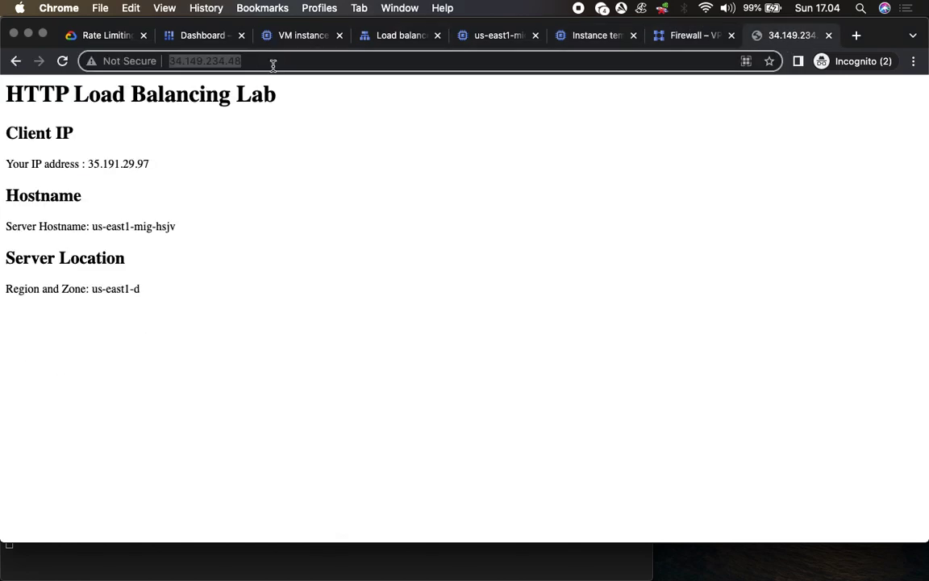
key("Return")
left_click(199, 61)
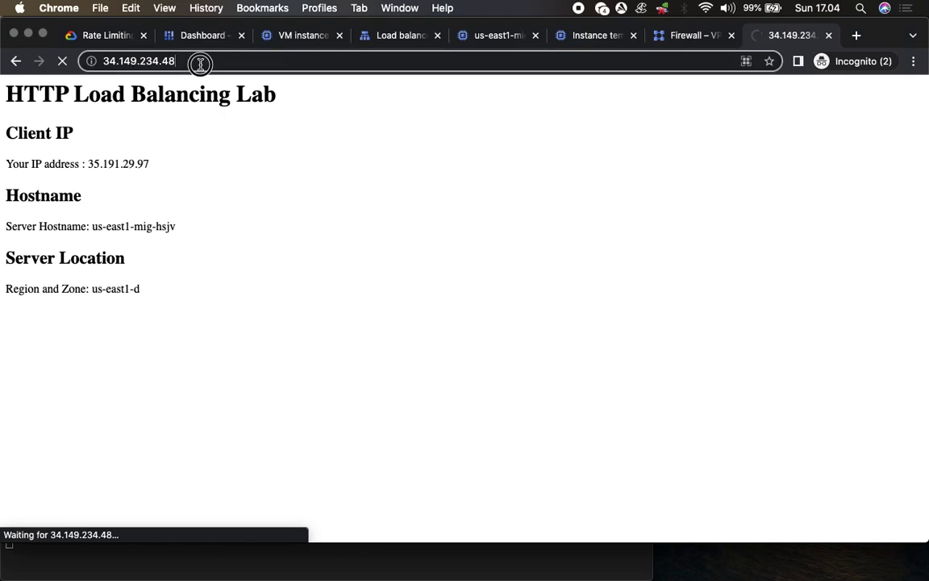
key("Return")
left_click(207, 65)
key("Return")
left_click(208, 65)
key("Return")
left_click(207, 65)
key("Return")
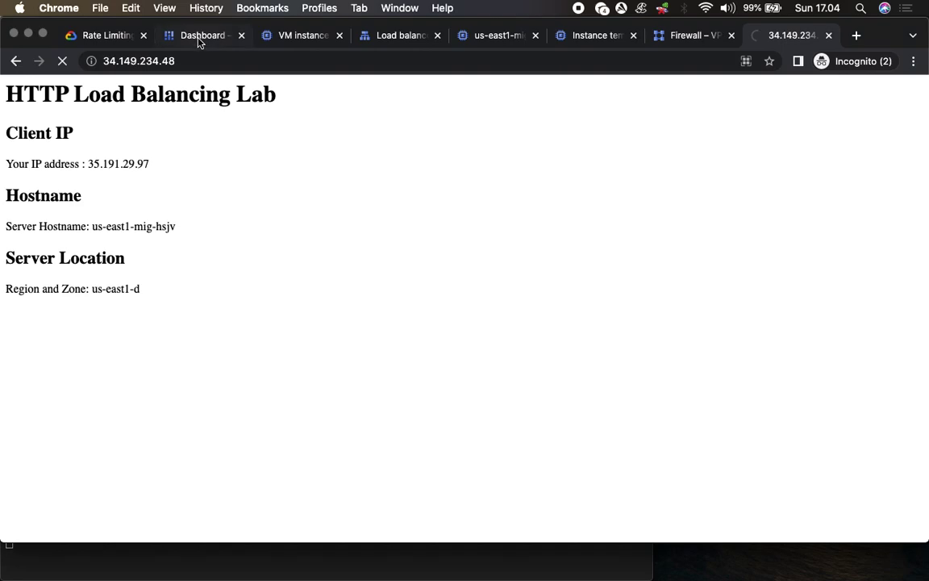
Check the http-lb monitoring traffic diagram for the last hour and glance at its cache invalidation settings
left_click(197, 35)
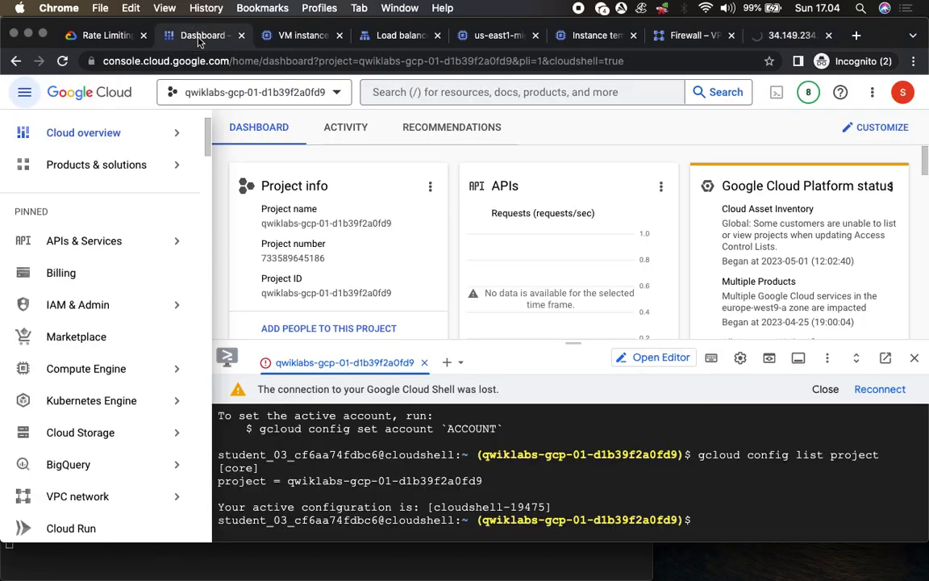
left_click(304, 35)
left_click(398, 37)
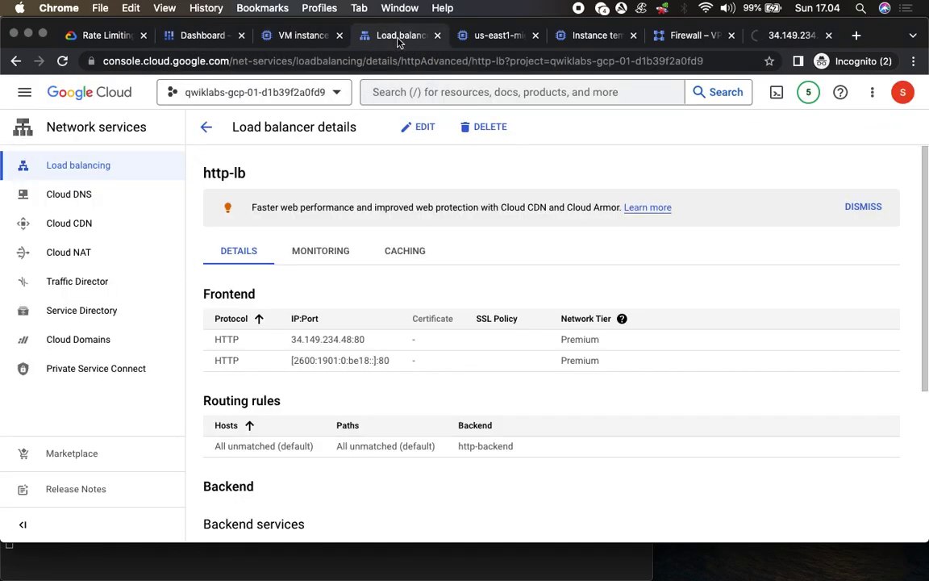
left_click(281, 260)
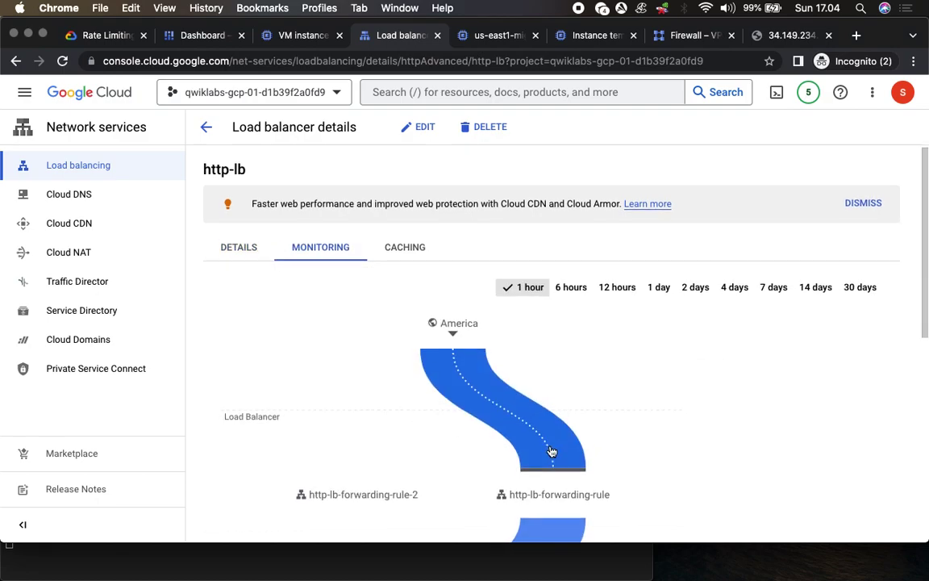
scroll(552, 452, "down", 5)
scroll(523, 330, "up", 5)
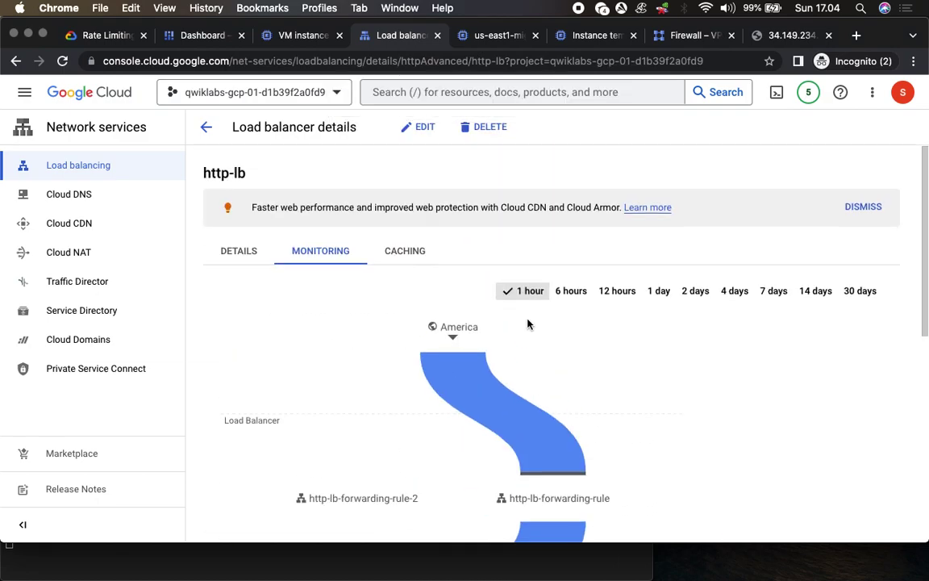
left_click(399, 250)
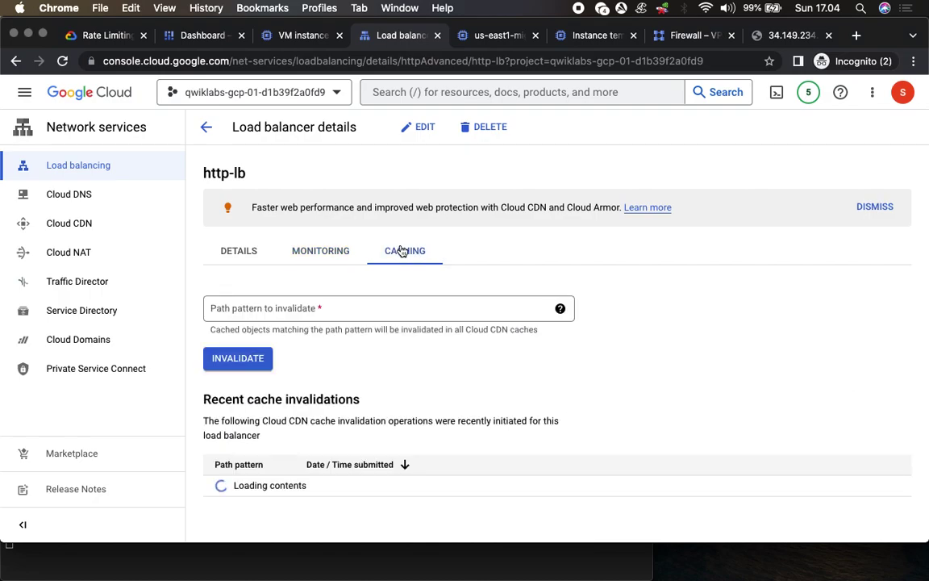
left_click(330, 250)
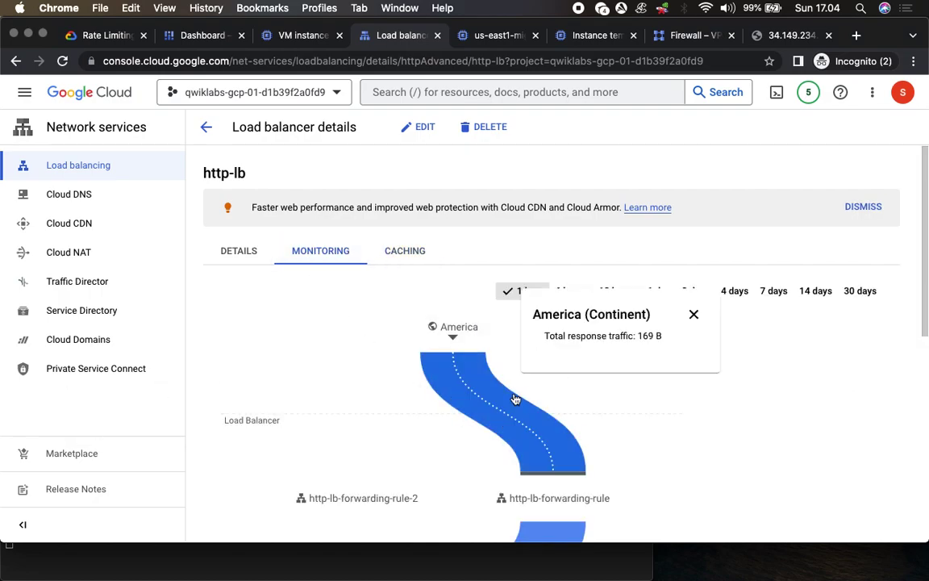
Reload the http-lb details page and examine the traffic diagram from America down to http-backend
left_click(63, 62)
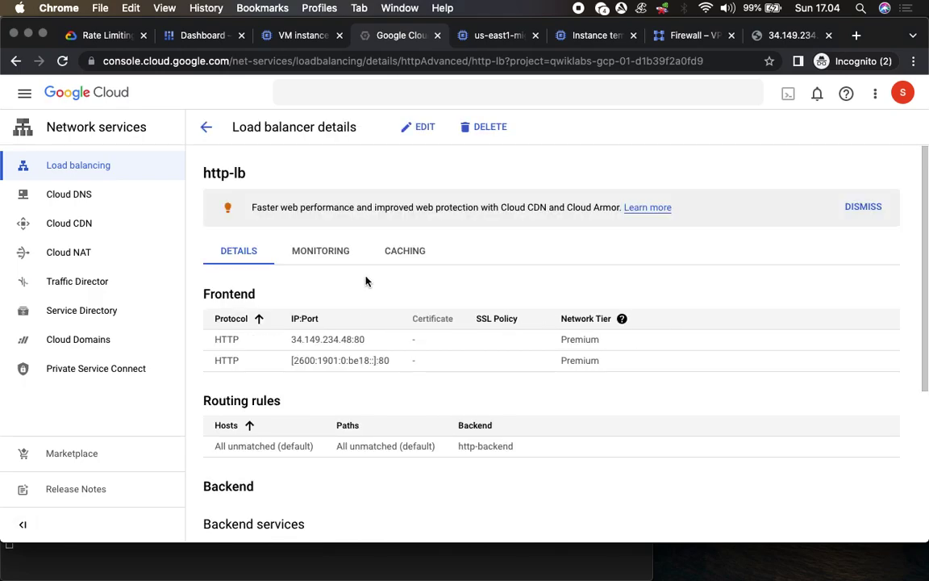
left_click(324, 251)
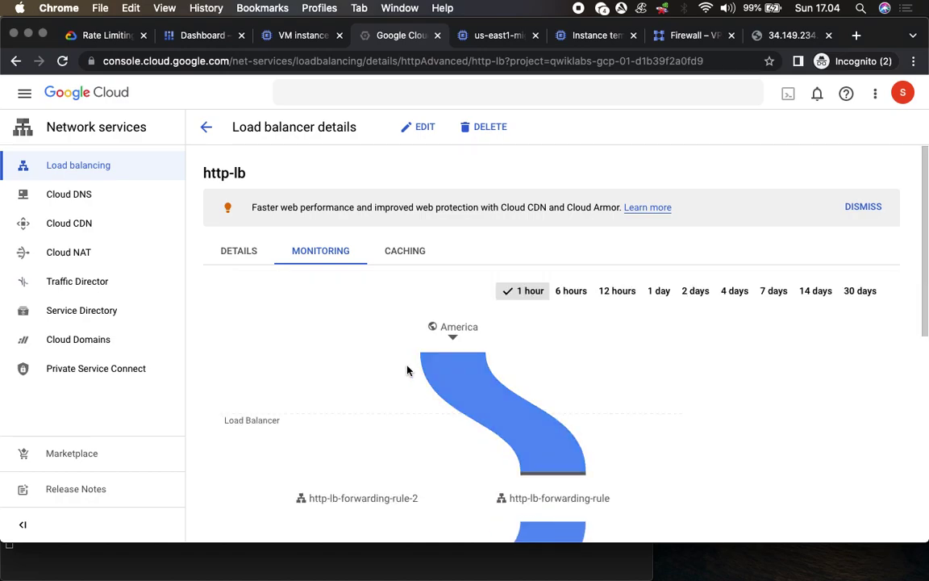
scroll(407, 370, "down", 3)
scroll(407, 370, "down", 8)
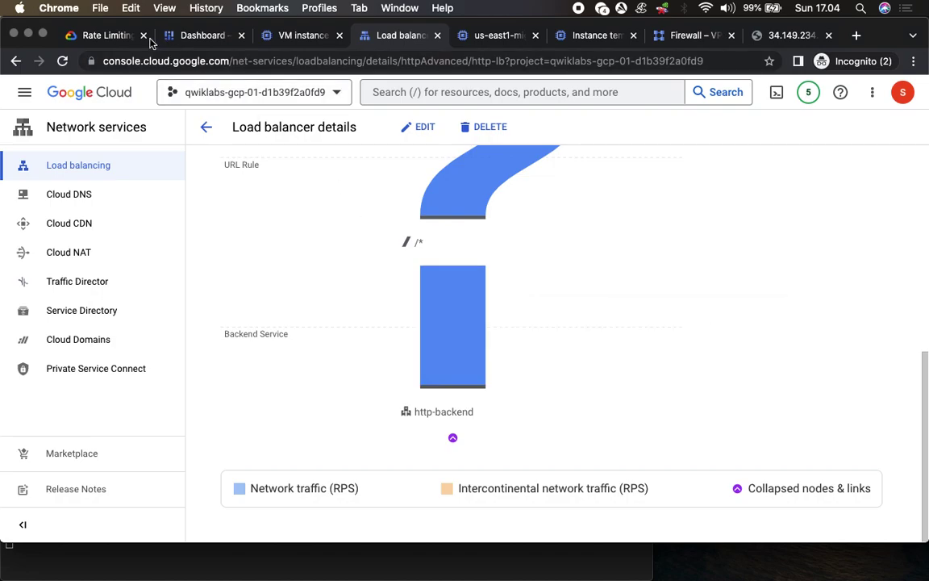
Following the lab's steps 16 and 17, stop the running siege in the siege-vm SSH terminal
left_click(101, 35)
scroll(355, 332, "down", 5)
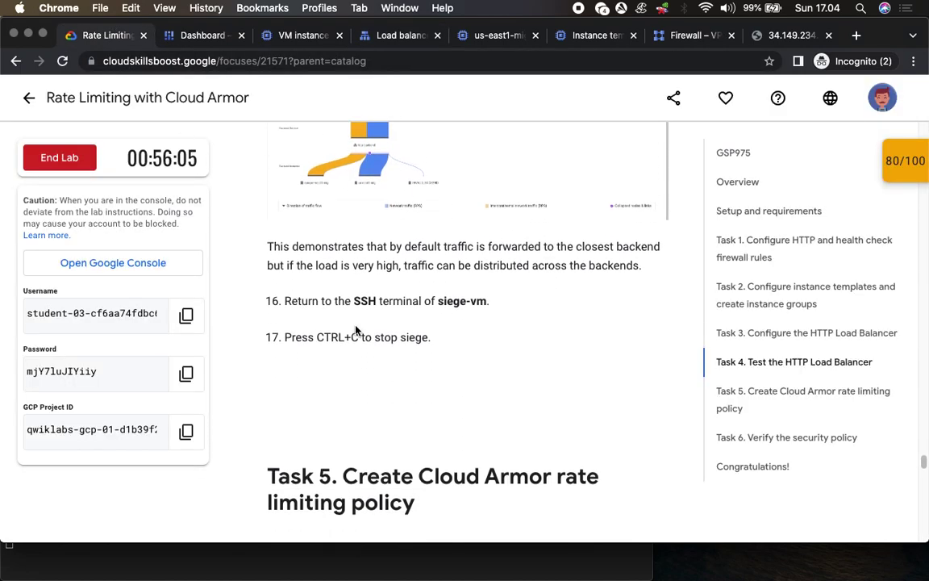
left_click_drag(345, 291, 537, 296)
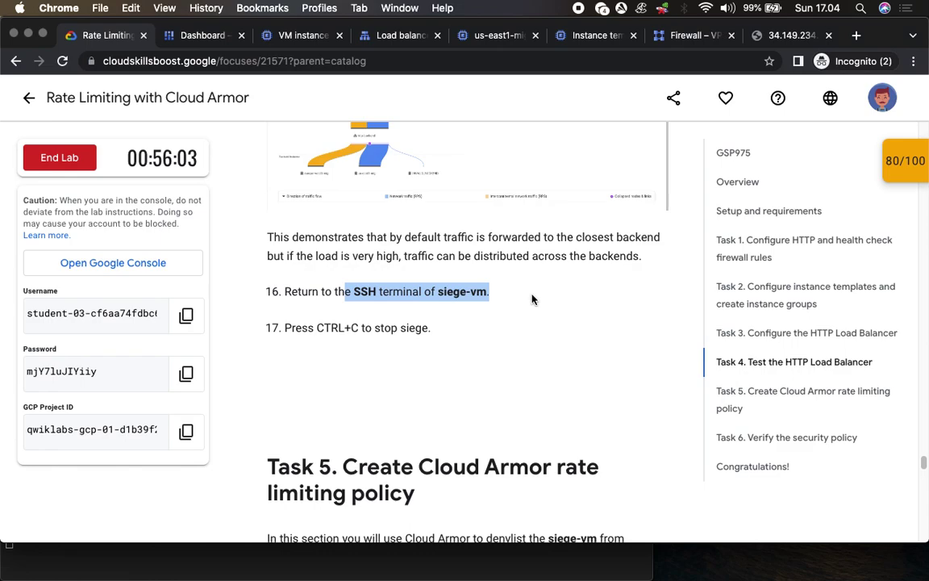
left_click_drag(323, 328, 533, 333)
scroll(523, 363, "down", 4)
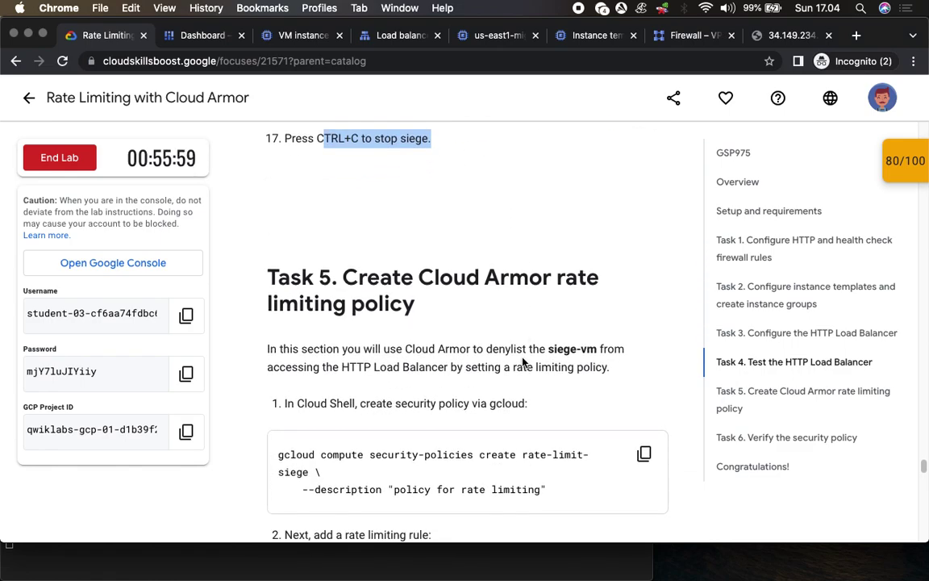
left_click(323, 560)
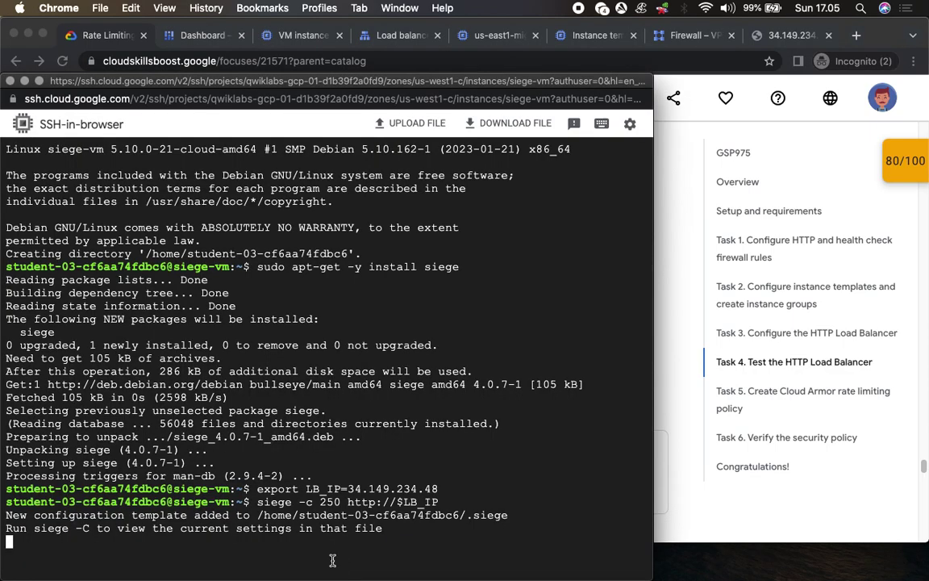
key("ctrl+c")
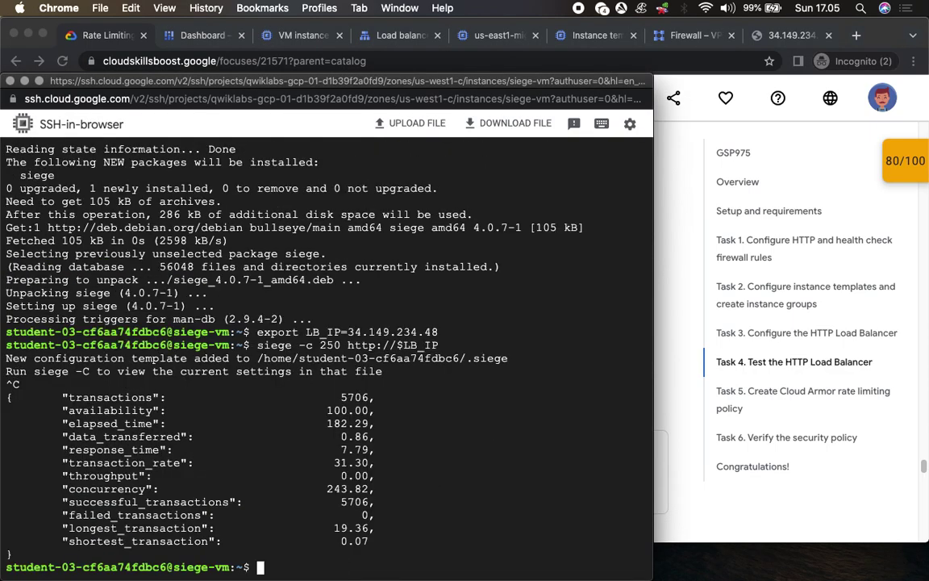
Copy the lab's Task 5 command for creating the rate-limit-siege security policy and reconnect Cloud Shell on the project dashboard
left_click(663, 399)
scroll(384, 270, "down", 4)
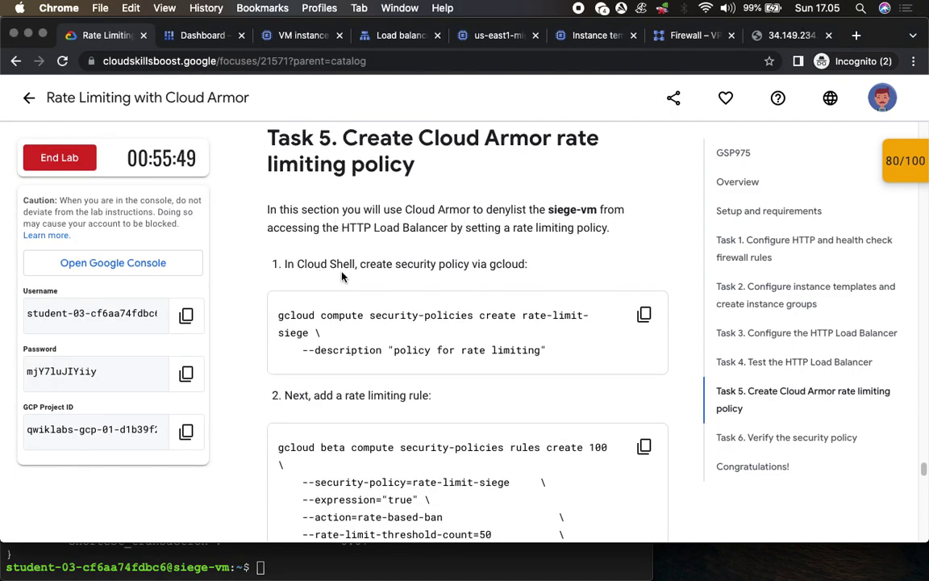
scroll(550, 280, "down", 3)
left_click(639, 201)
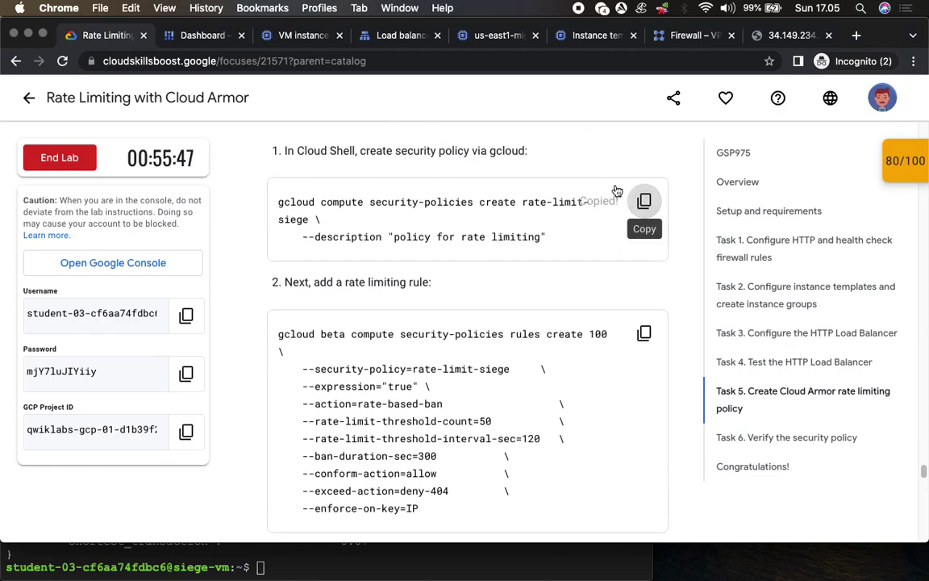
left_click(193, 35)
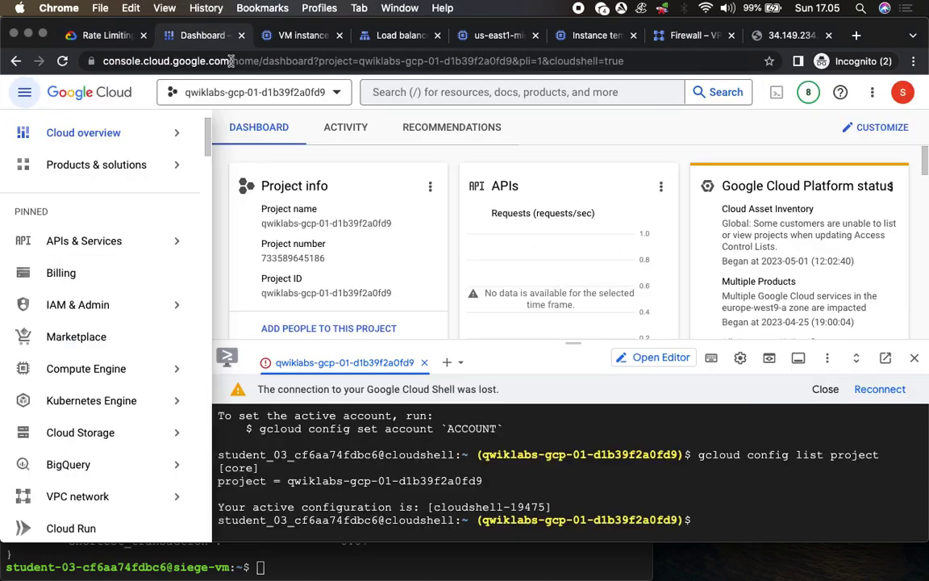
left_click(883, 388)
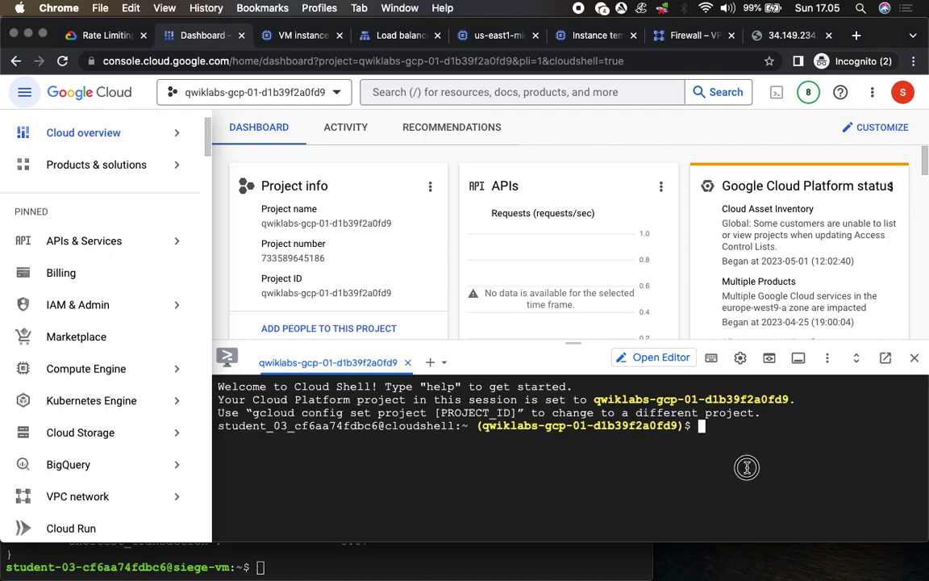
Run the copied gcloud command to create security policy rate-limit-siege with description "policy for rate limiting", authorizing Cloud Shell
key("super+v")
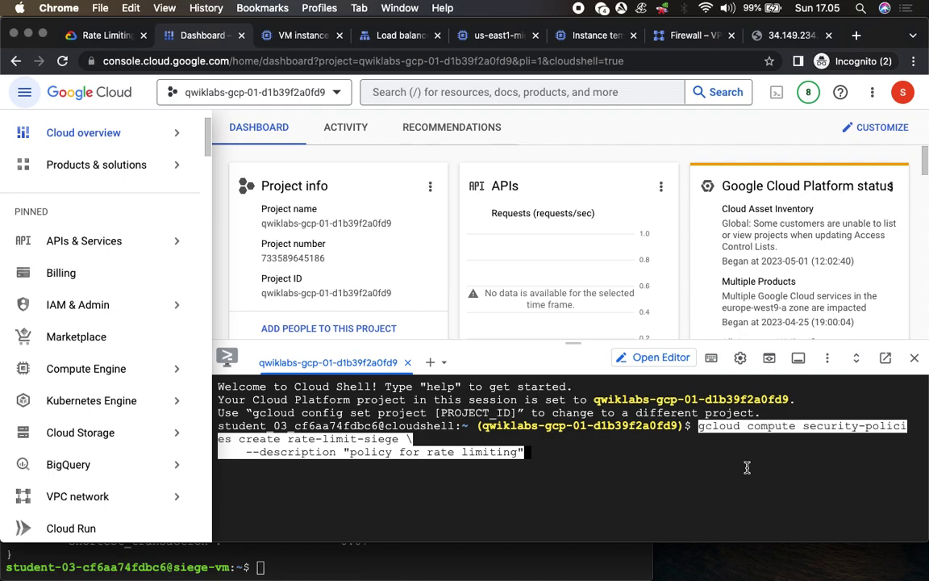
key("Return")
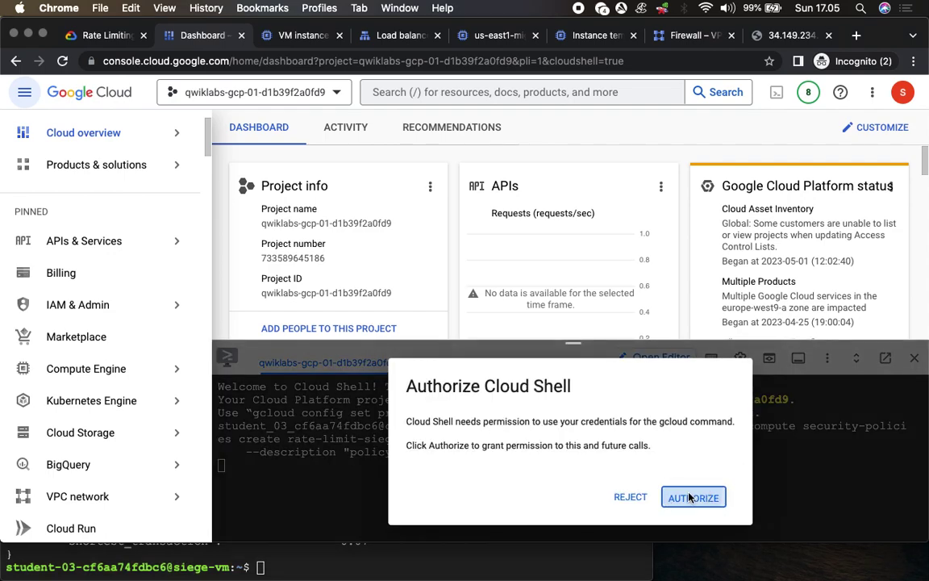
left_click(690, 498)
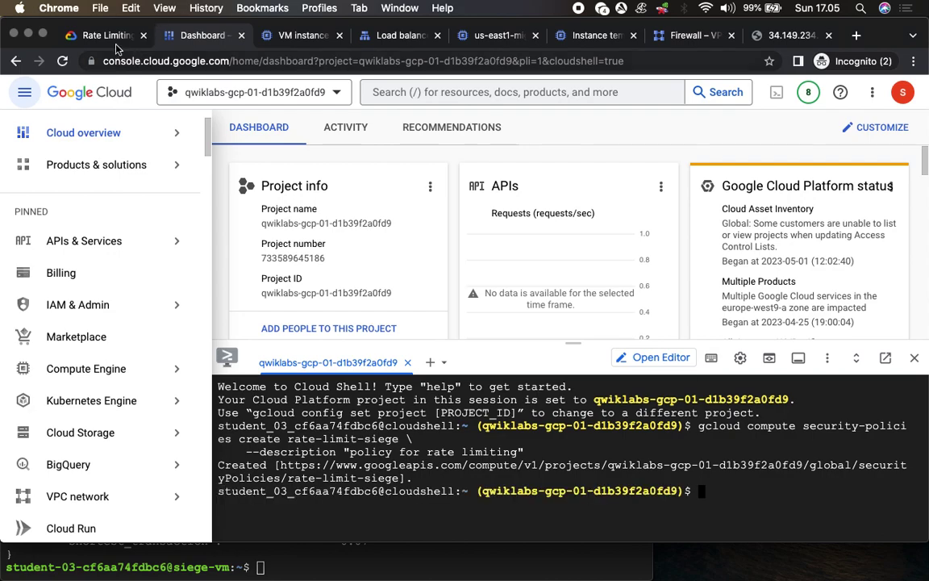
Copy the lab's rate limiting rule command and run it in Cloud Shell to add rate-based-ban rule 100 to rate-limit-siege, threshold 50 per 120 seconds, ban 300
left_click(92, 35)
scroll(576, 311, "down", 3)
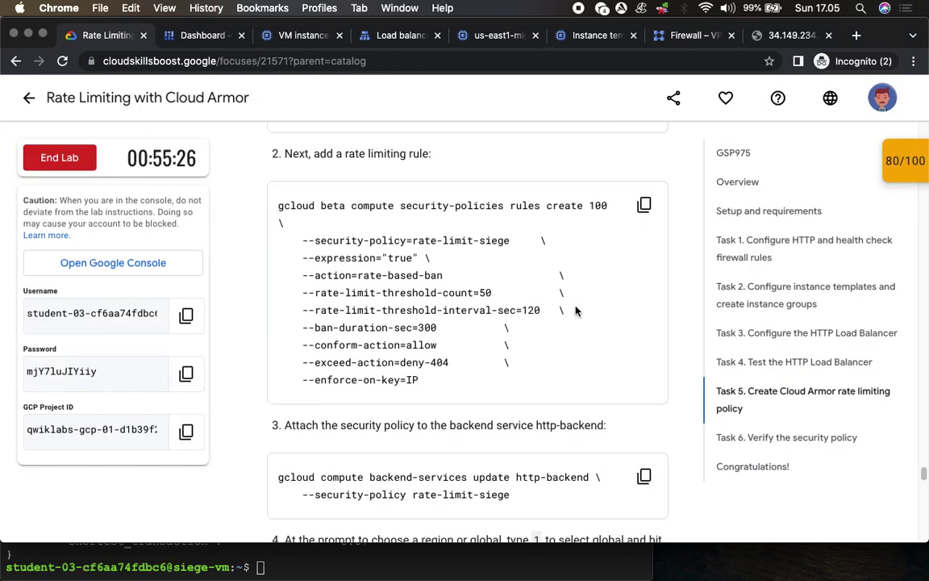
left_click(645, 205)
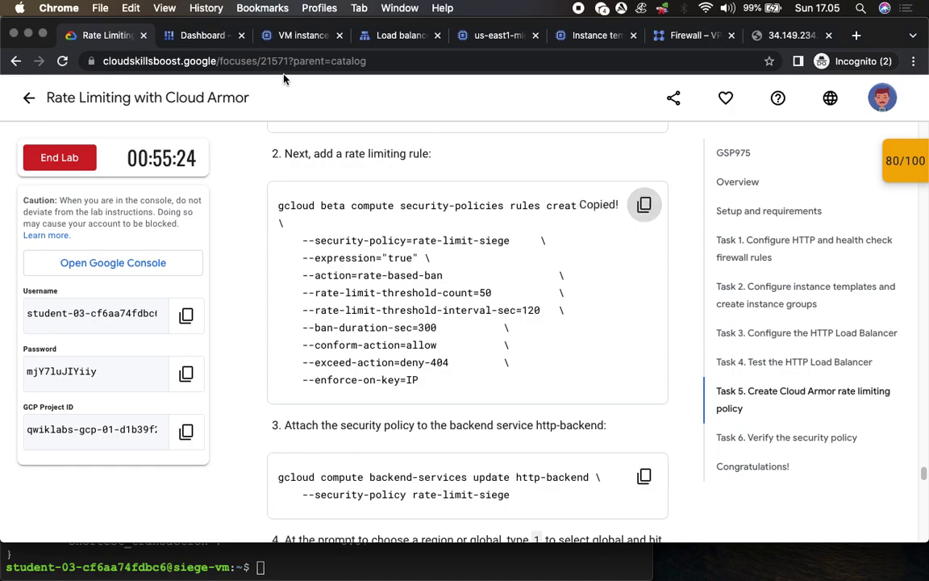
left_click(203, 38)
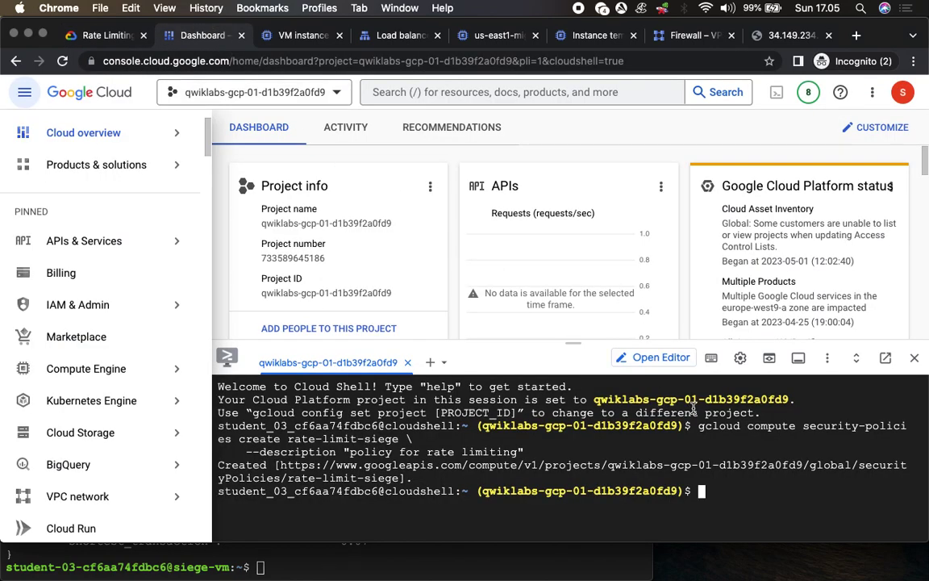
key("super+v")
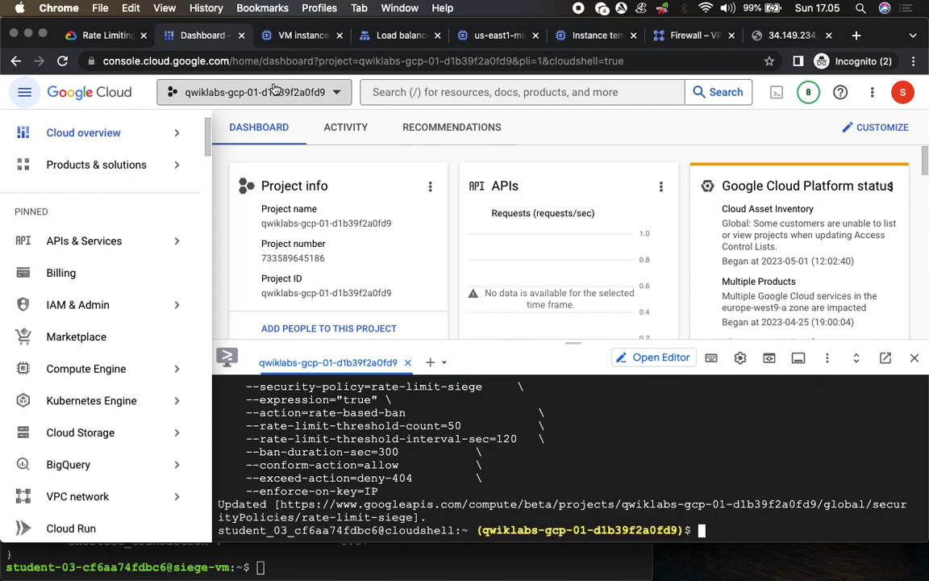
Copy the lab's command attaching rate-limit-siege to backend service http-backend and run it in Cloud Shell
left_click(103, 36)
scroll(436, 232, "down", 5)
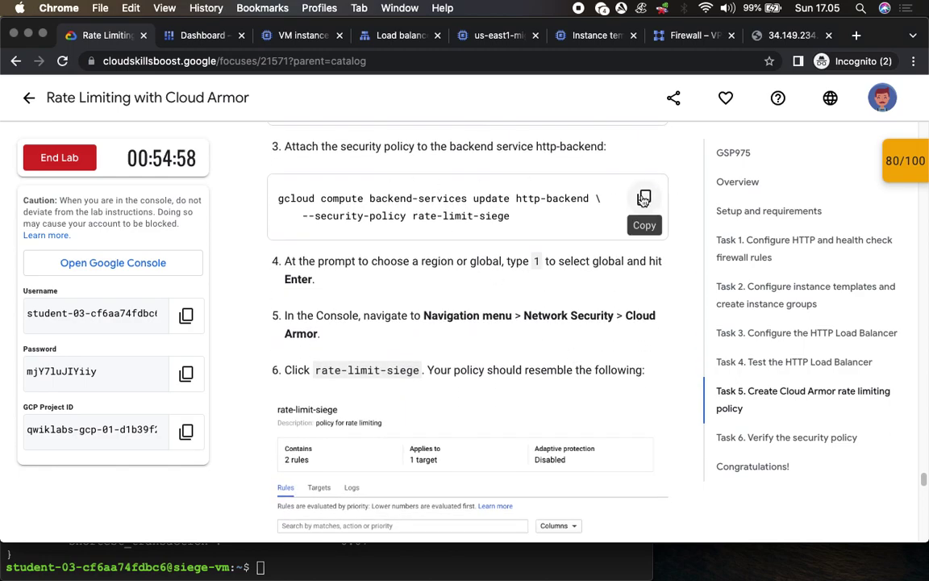
left_click(644, 197)
left_click(190, 36)
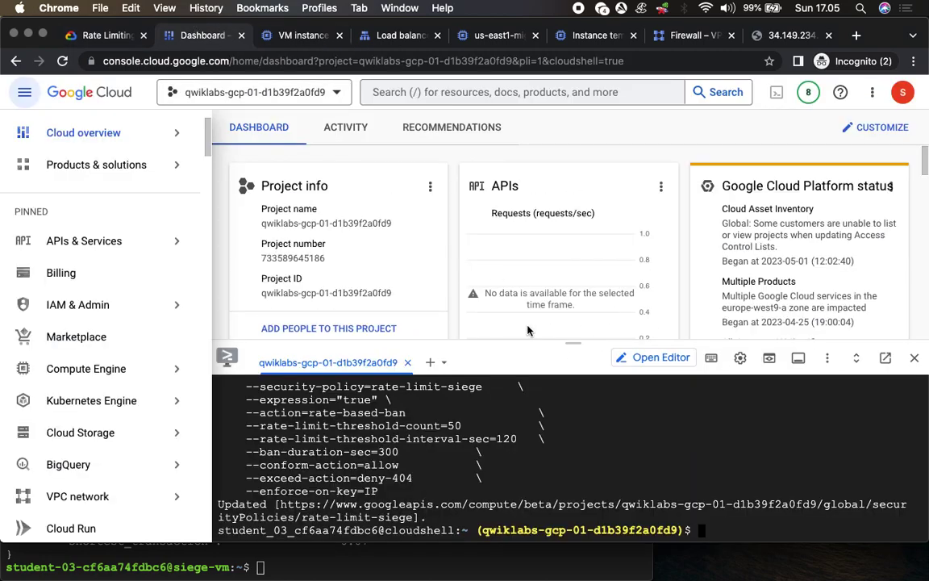
key("super+v")
key("Return")
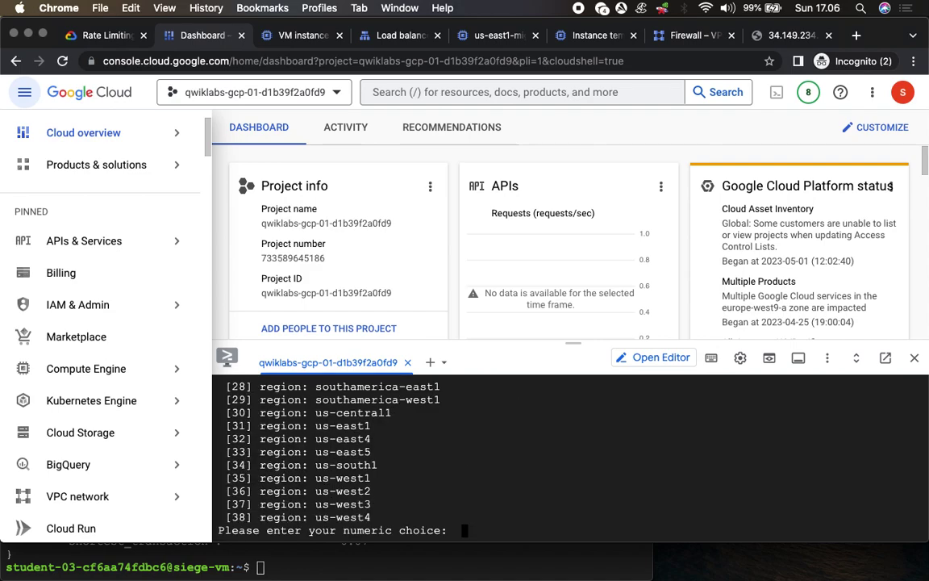
Following the lab's step 4, answer the Cloud Shell region prompt with 1 to select global for http-backend
left_click(91, 37)
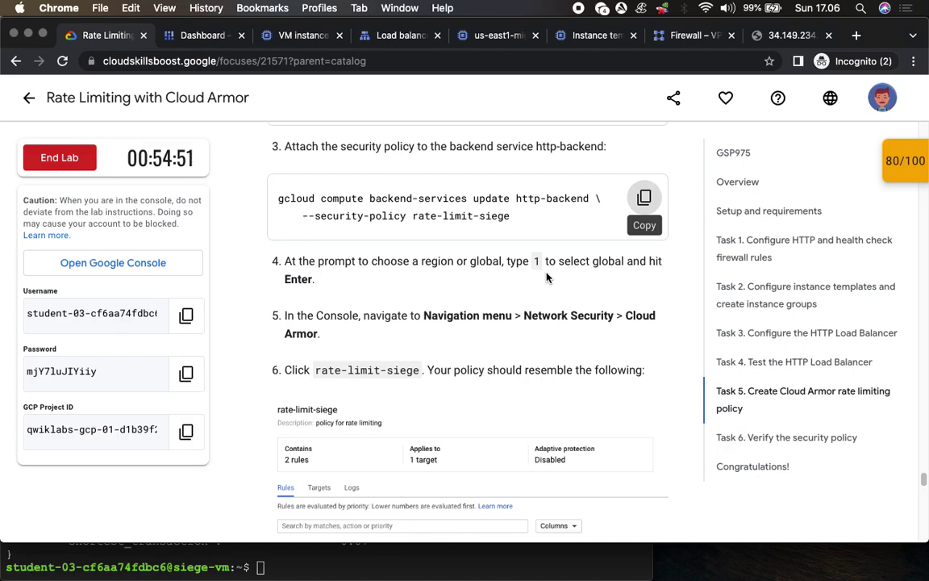
left_click(201, 41)
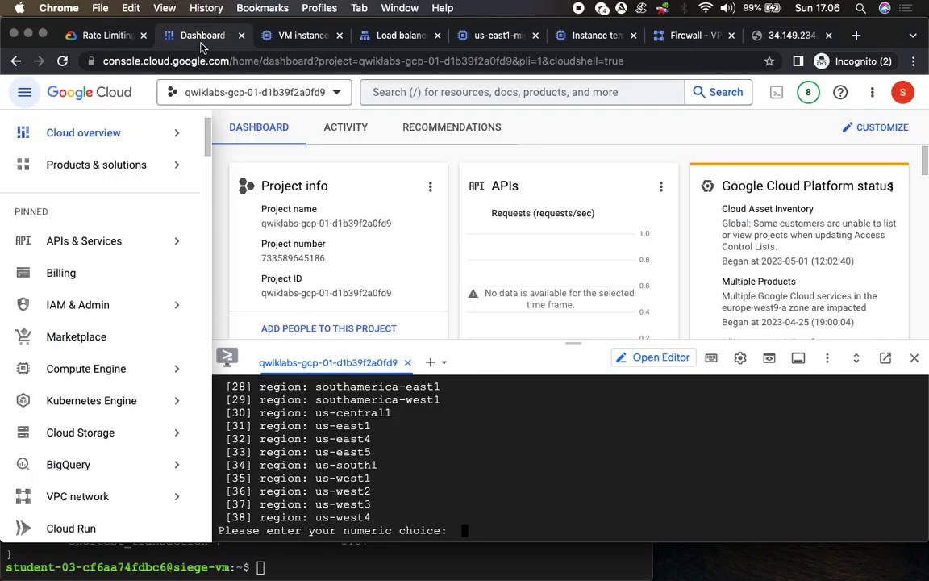
type("1")
key("Return")
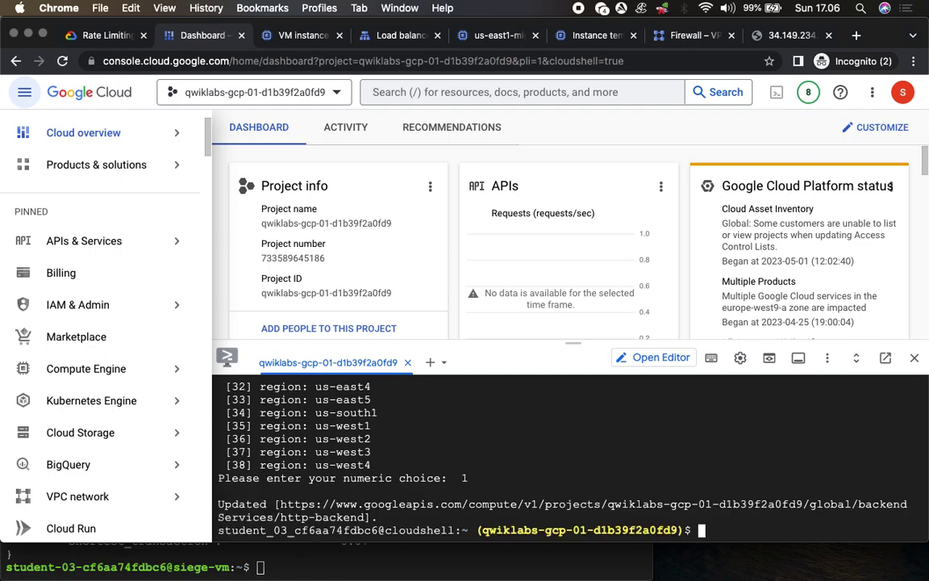
Following the lab's step 5, open Network Security's Cloud Armor page in a new browser tab and switch to it
left_click(94, 36)
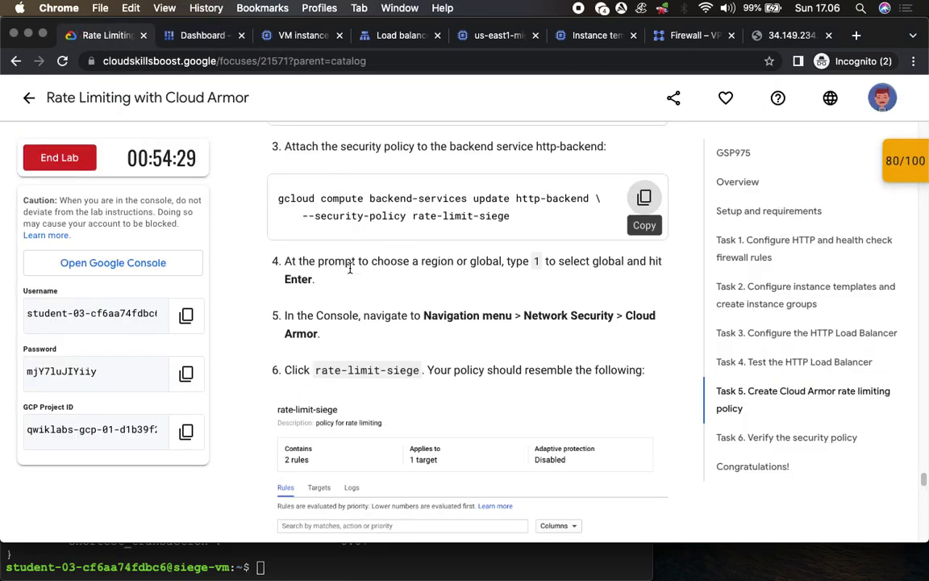
scroll(510, 282, "down", 5)
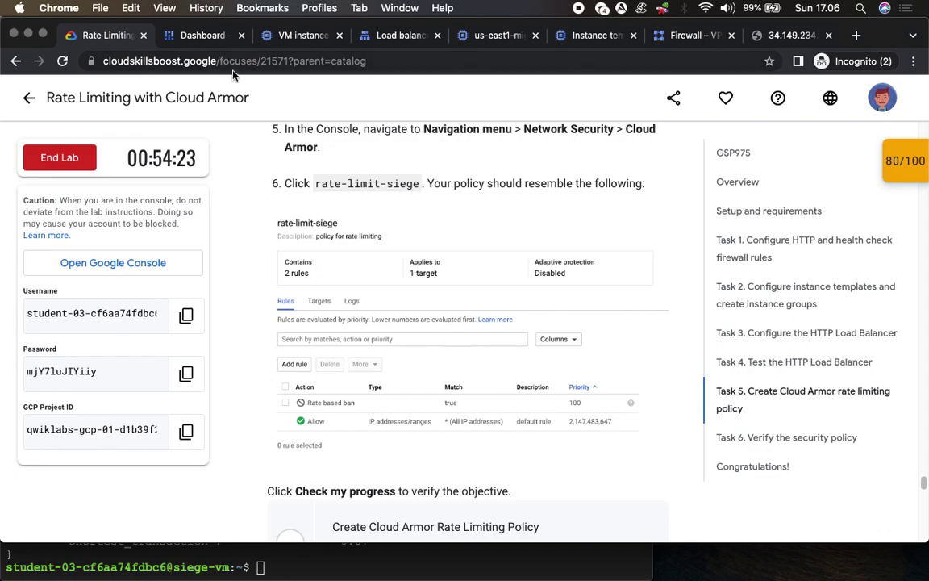
left_click(173, 36)
scroll(108, 415, "down", 10)
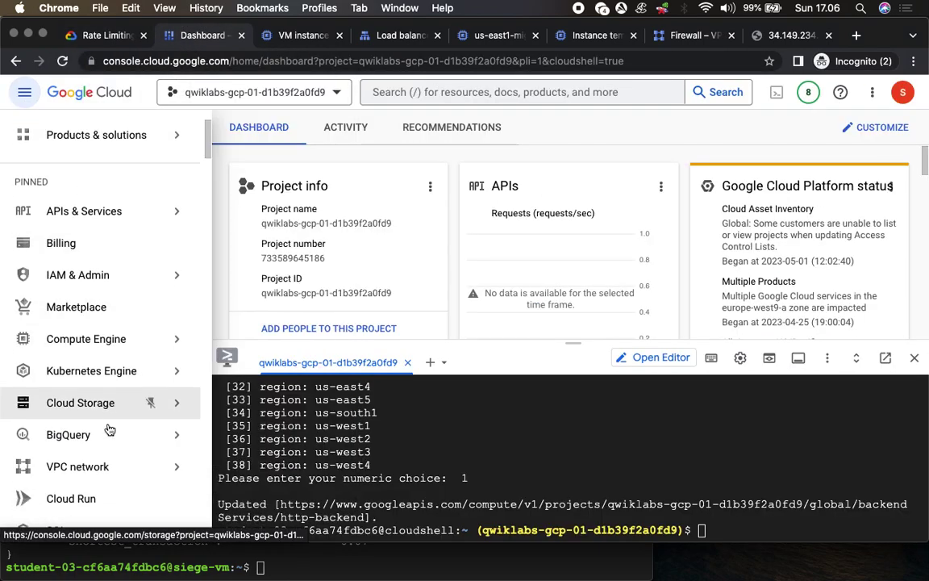
scroll(108, 429, "down", 15)
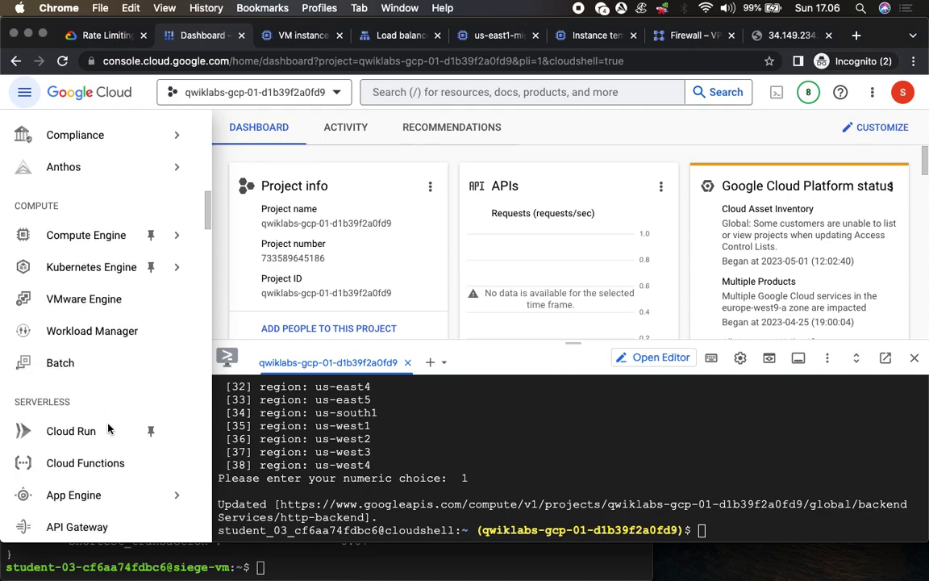
scroll(108, 428, "down", 4)
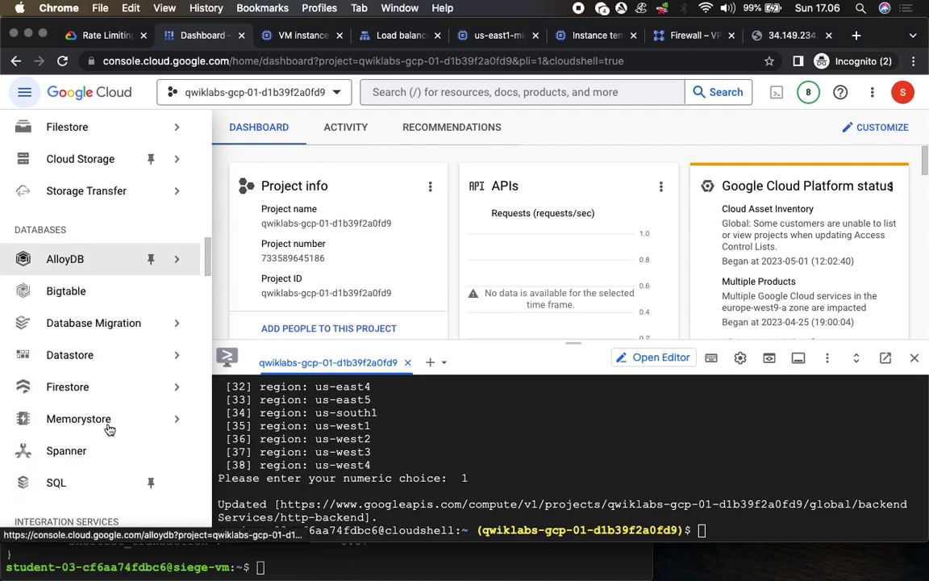
scroll(108, 429, "up", 10)
scroll(108, 430, "up", 1)
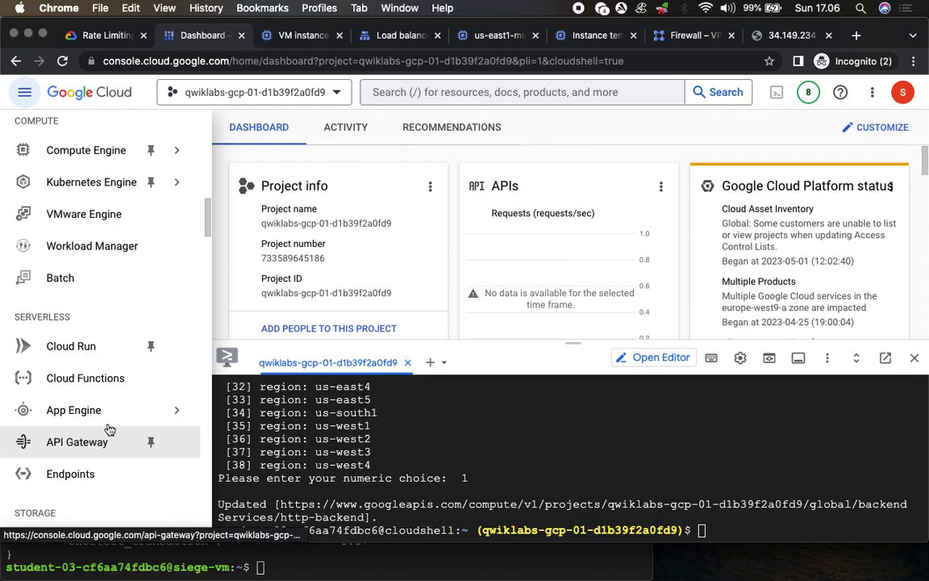
scroll(108, 429, "down", 15)
scroll(110, 430, "down", 4)
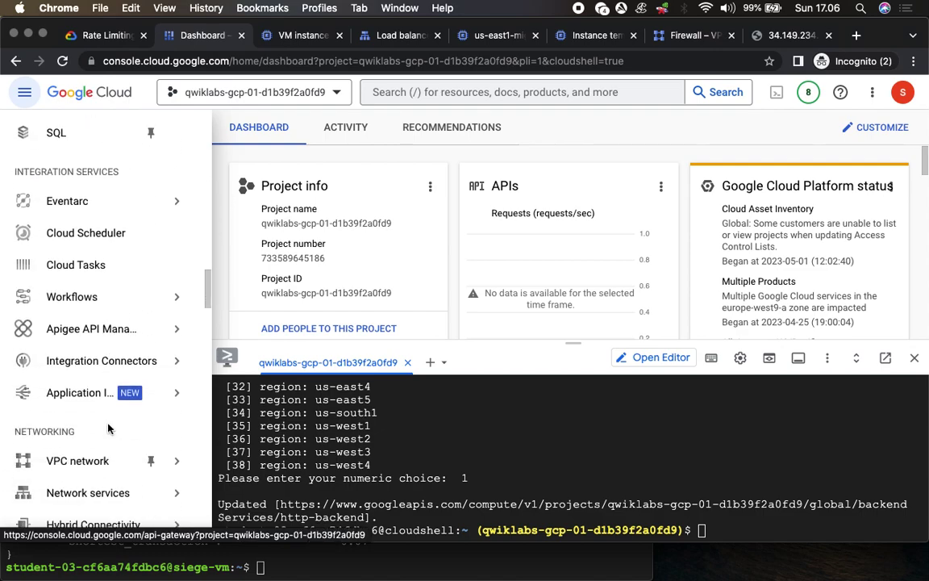
scroll(108, 428, "down", 5)
mouse_move(125, 383)
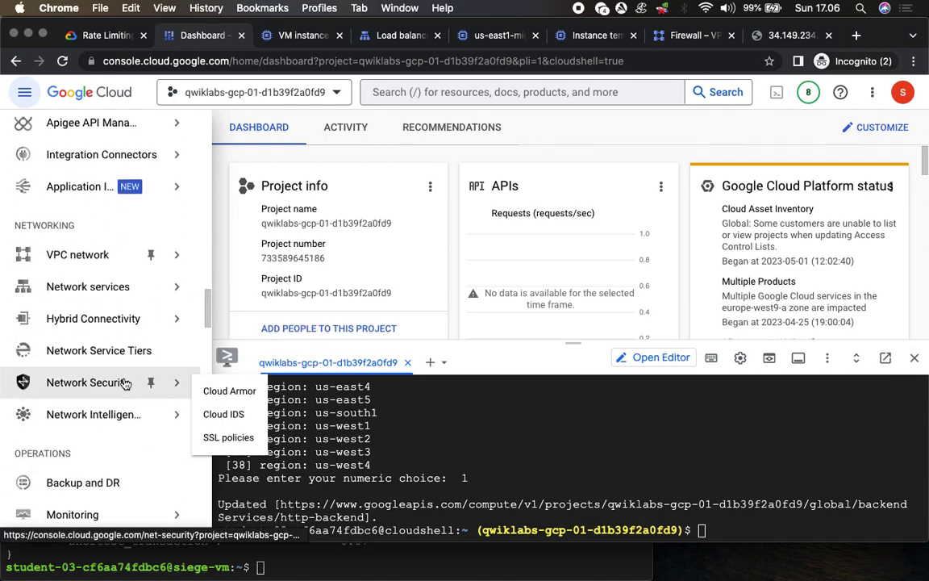
right_click(232, 391)
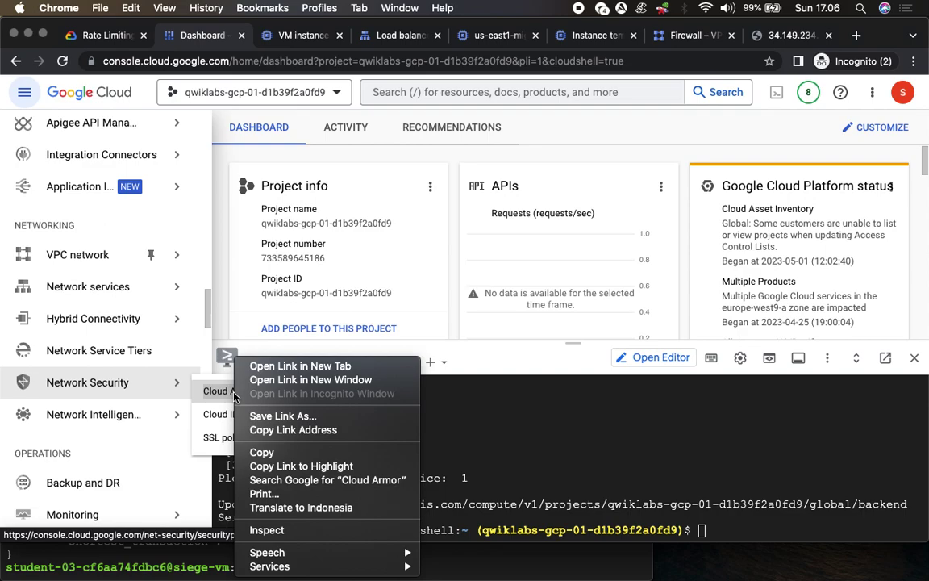
left_click(298, 367)
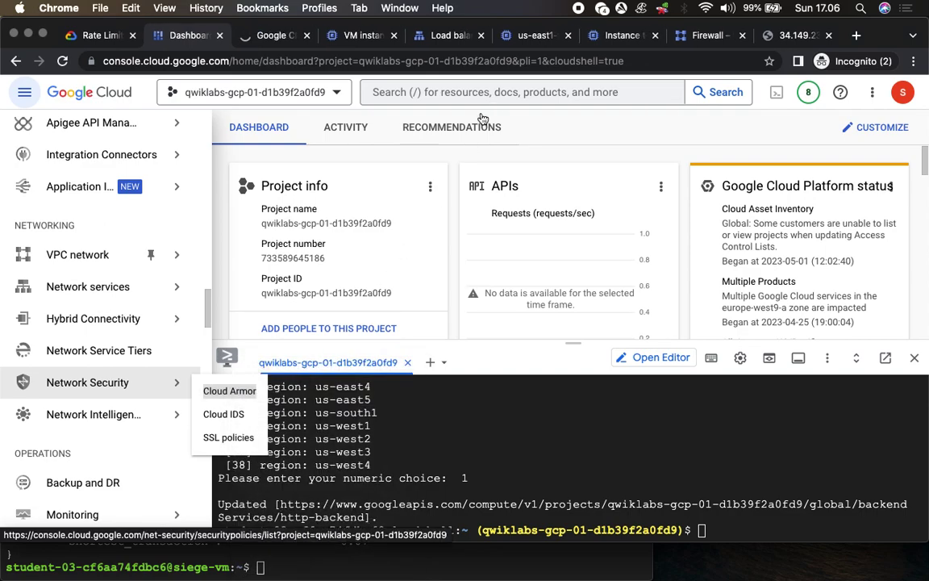
left_click(267, 36)
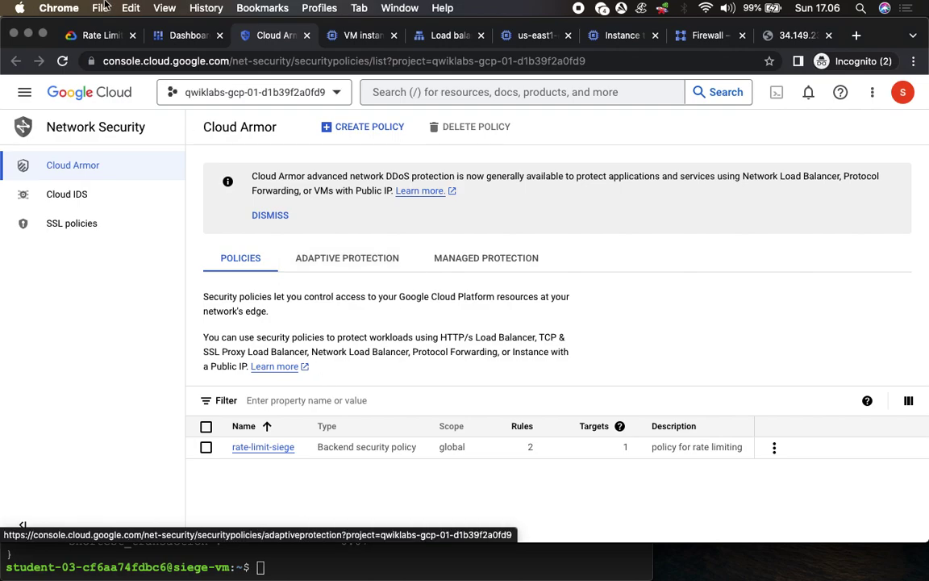
Following the lab's step 6, open the rate-limit-siege policy details and examine its rules
left_click(93, 35)
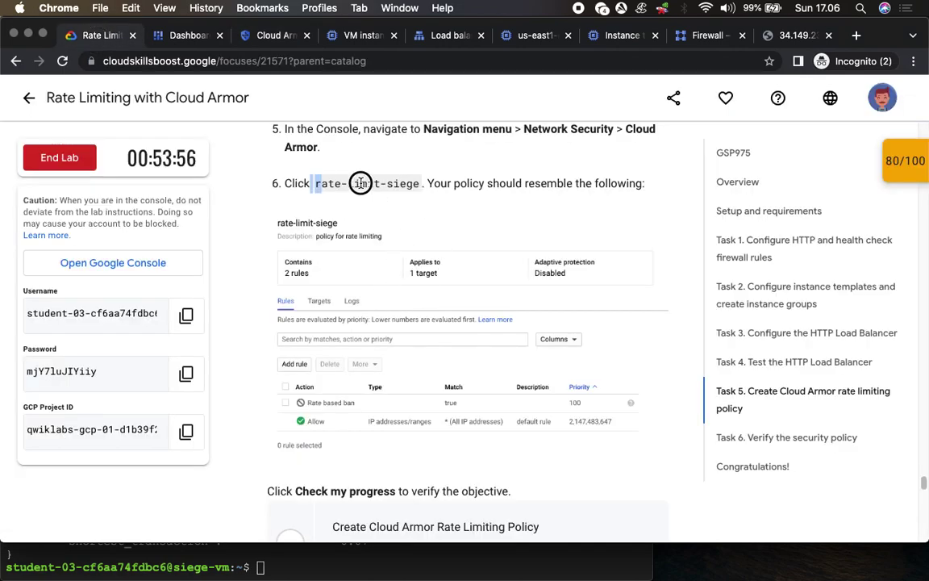
left_click_drag(314, 183, 451, 183)
left_click(272, 37)
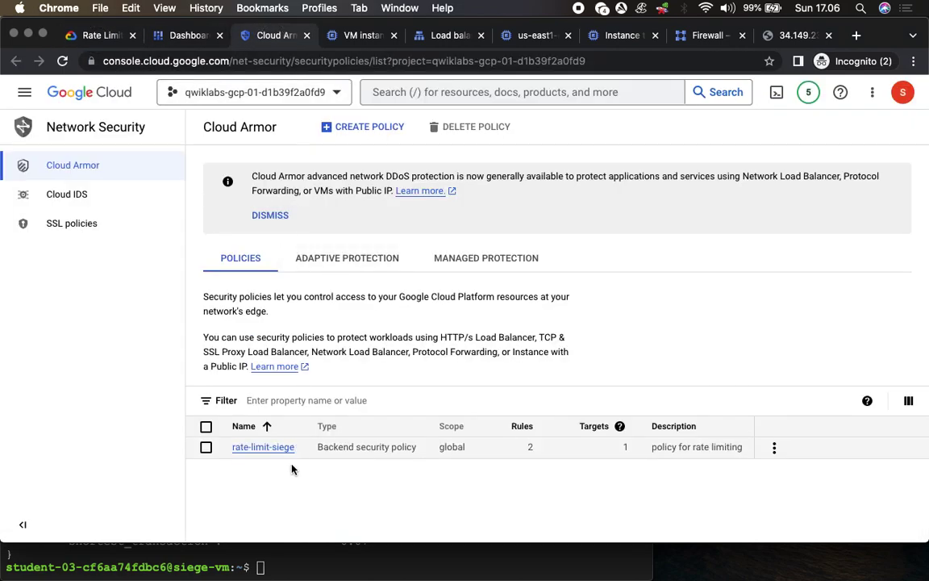
left_click(263, 450)
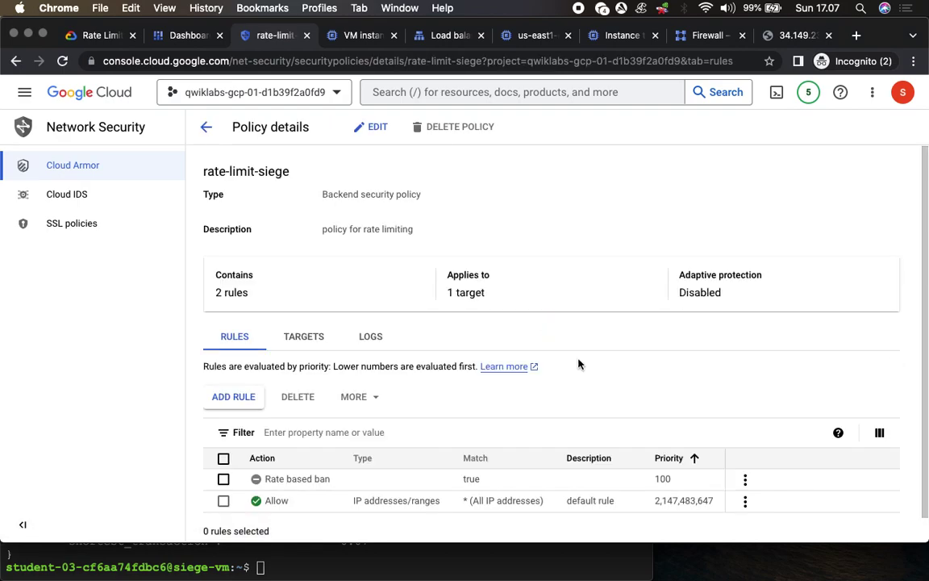
scroll(391, 322, "down", 1)
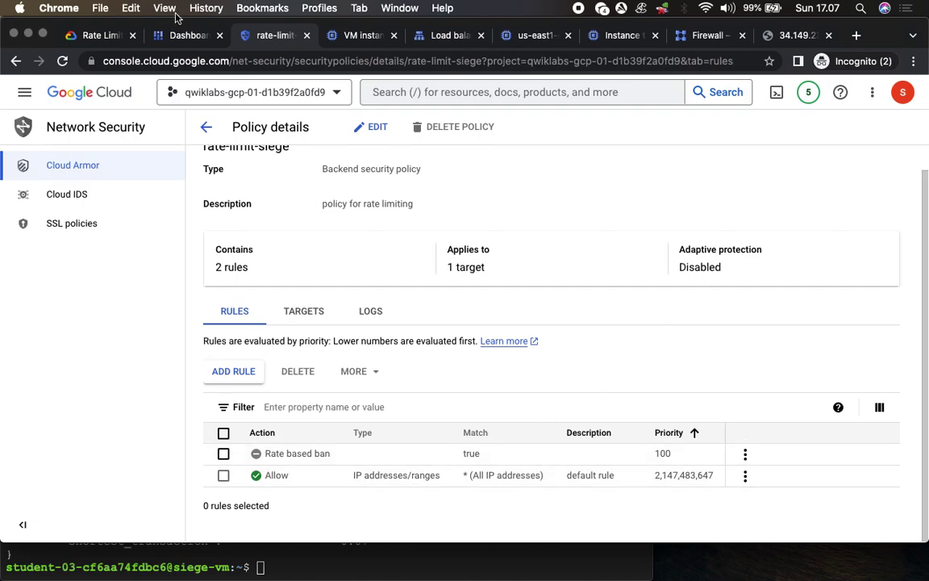
Check the lab progress for Create Cloud Armor Rate Limiting Policy, both below Task 5 and in the score overview
left_click(85, 37)
scroll(398, 406, "down", 5)
left_click(398, 395)
scroll(614, 410, "down", 4)
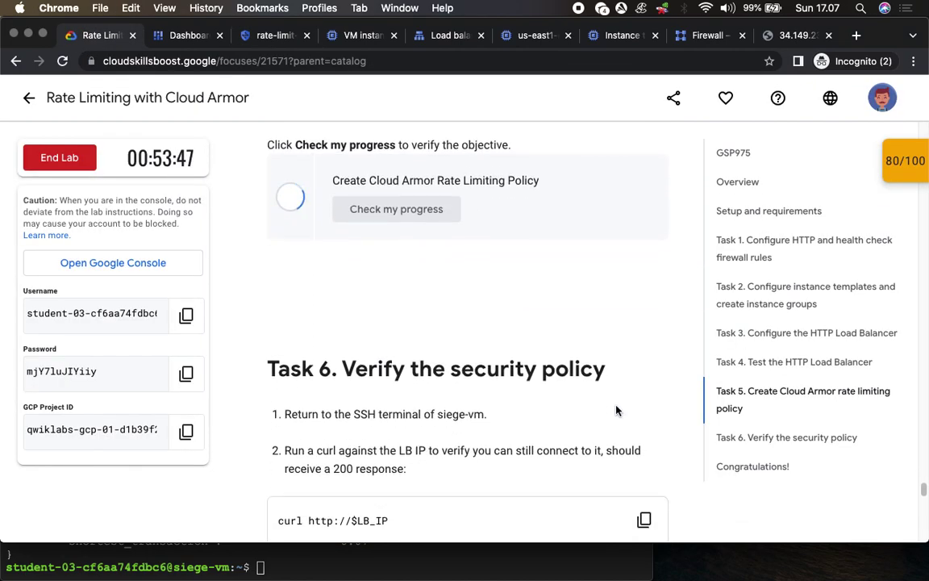
left_click(898, 168)
scroll(884, 266, "down", 3)
left_click(792, 282)
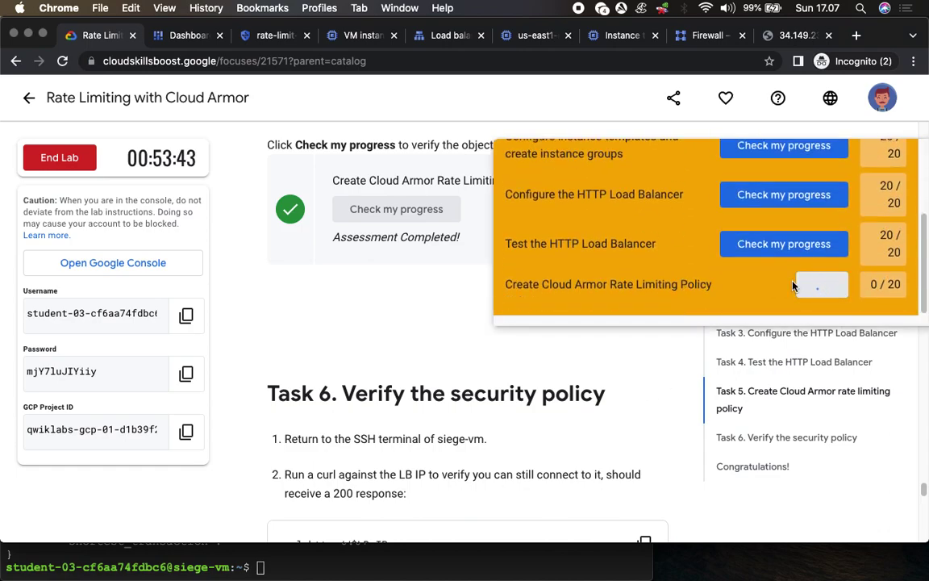
left_click(888, 166)
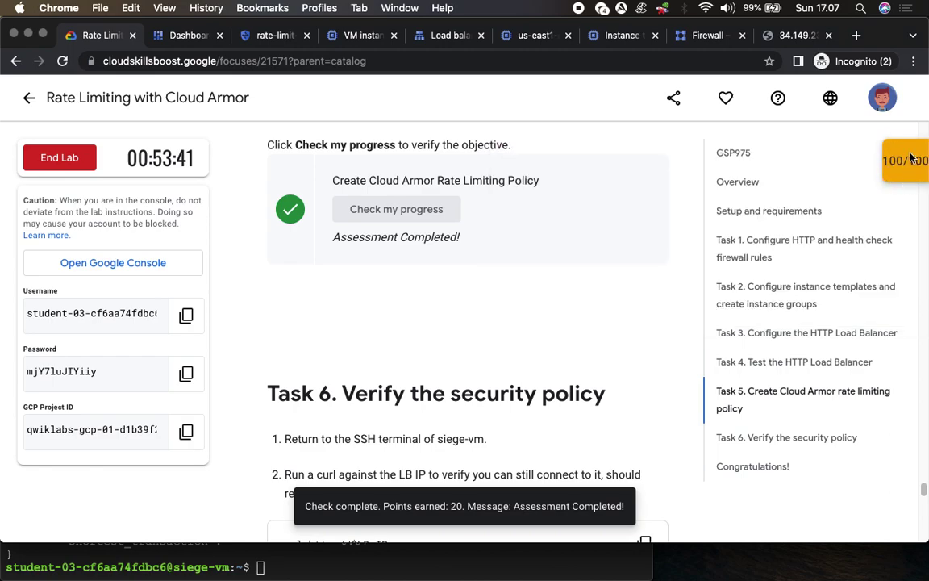
scroll(433, 203, "down", 5)
left_click_drag(345, 207, 520, 234)
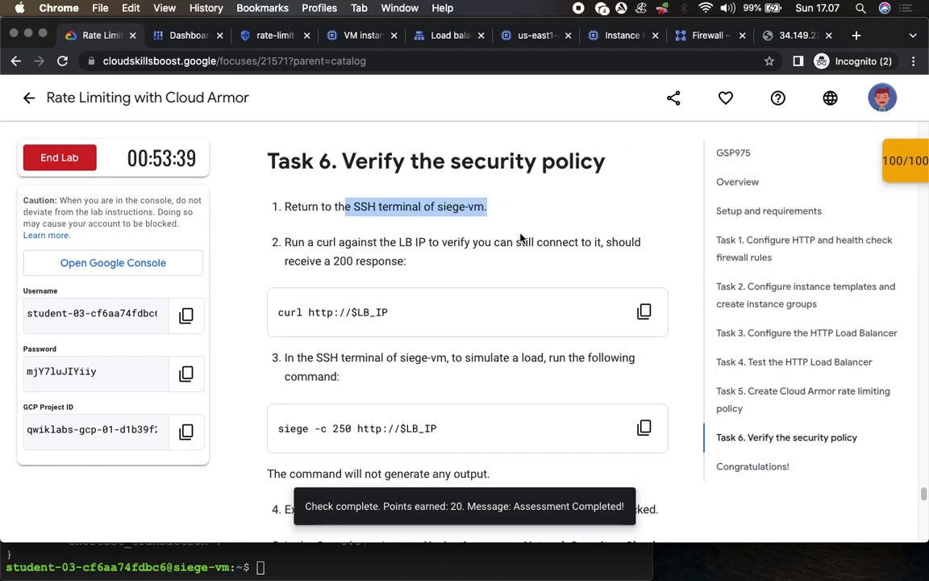
scroll(520, 234, "down", 2)
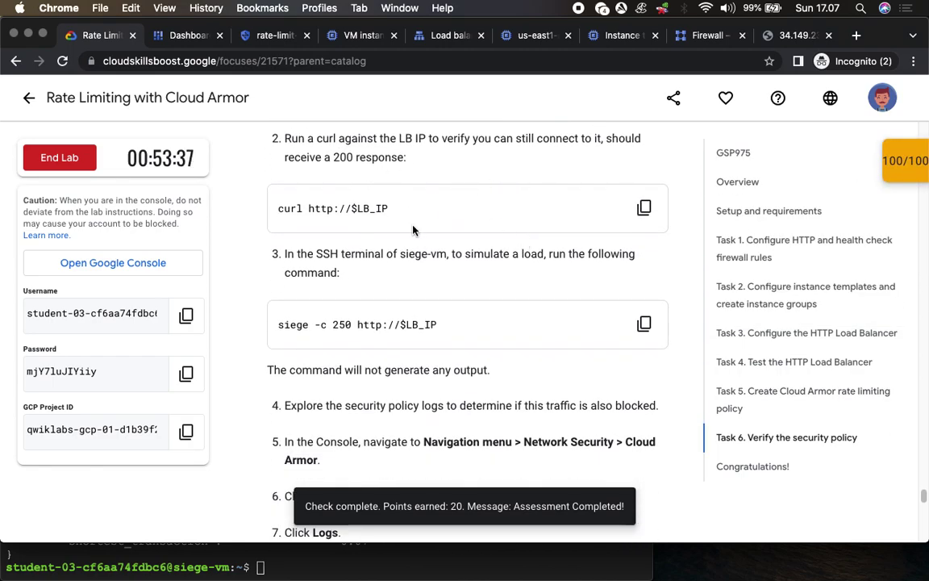
left_click(645, 207)
mouse_move(339, 568)
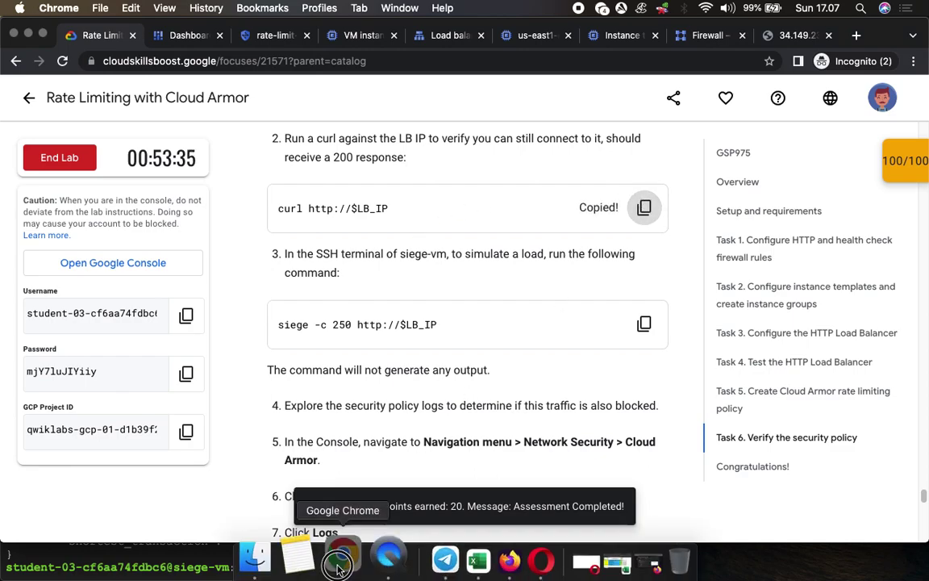
left_click(181, 560)
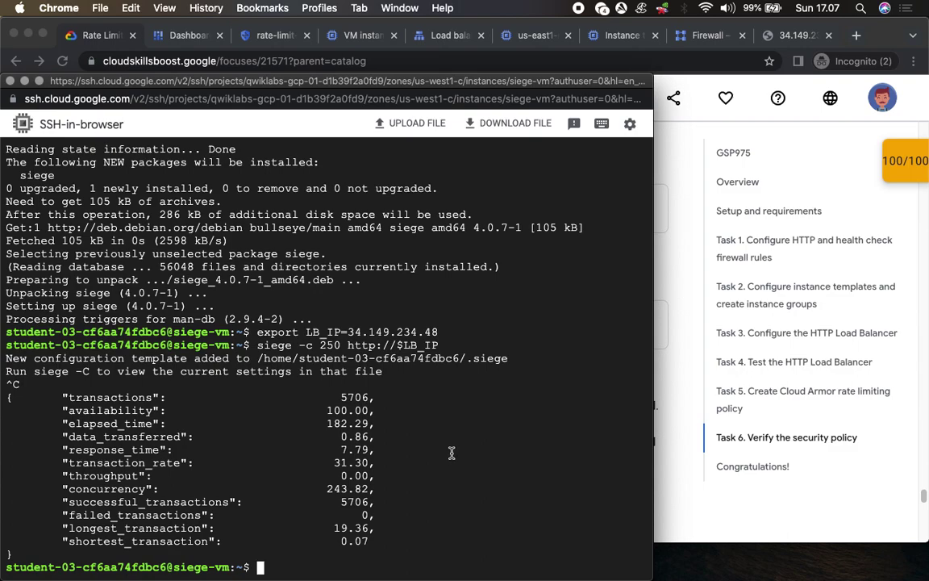
key("super+v")
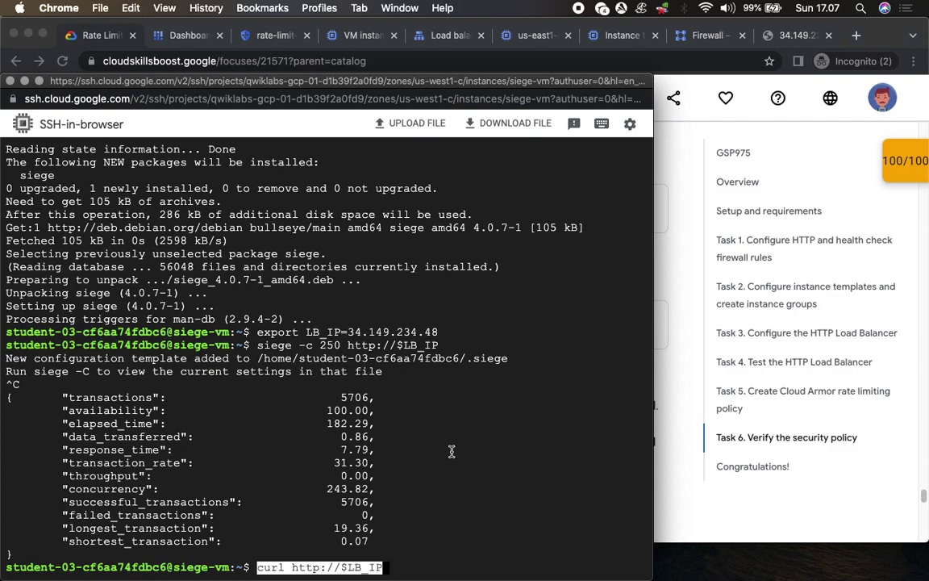
key("Return")
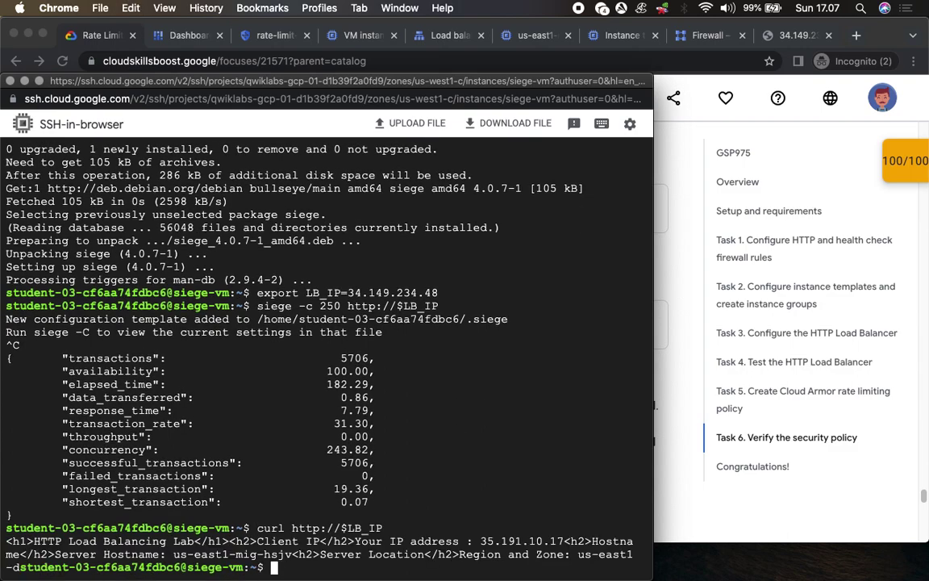
left_click_drag(482, 542, 565, 543)
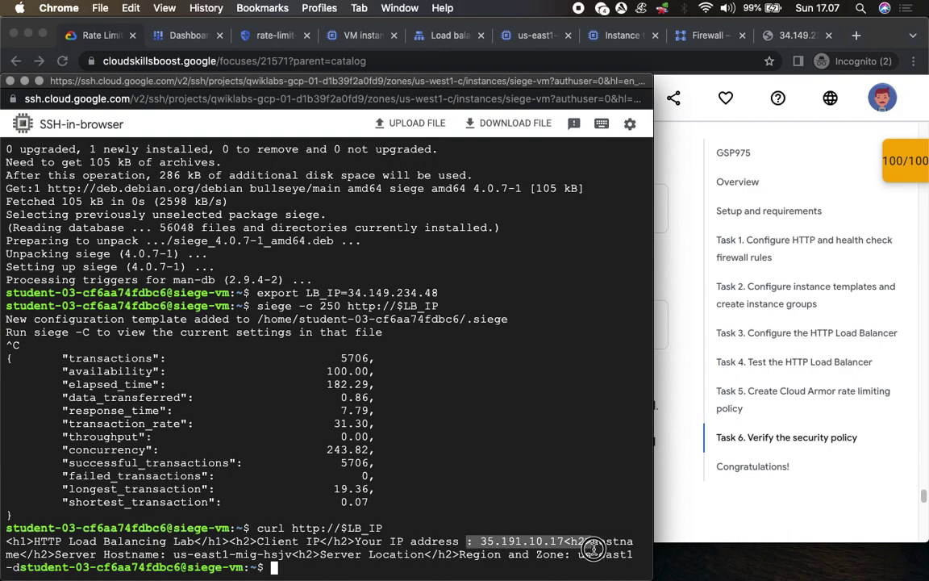
left_click(694, 488)
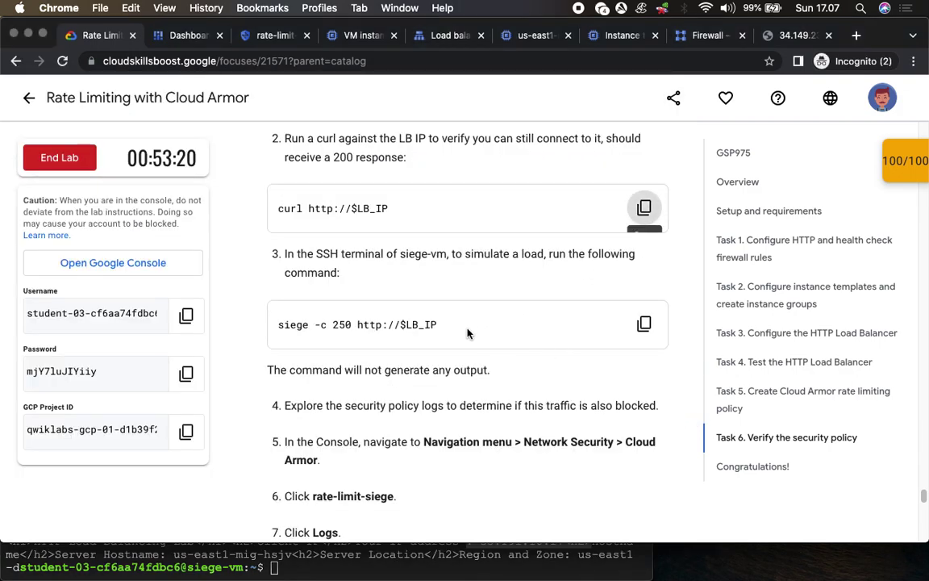
left_click_drag(329, 370, 508, 371)
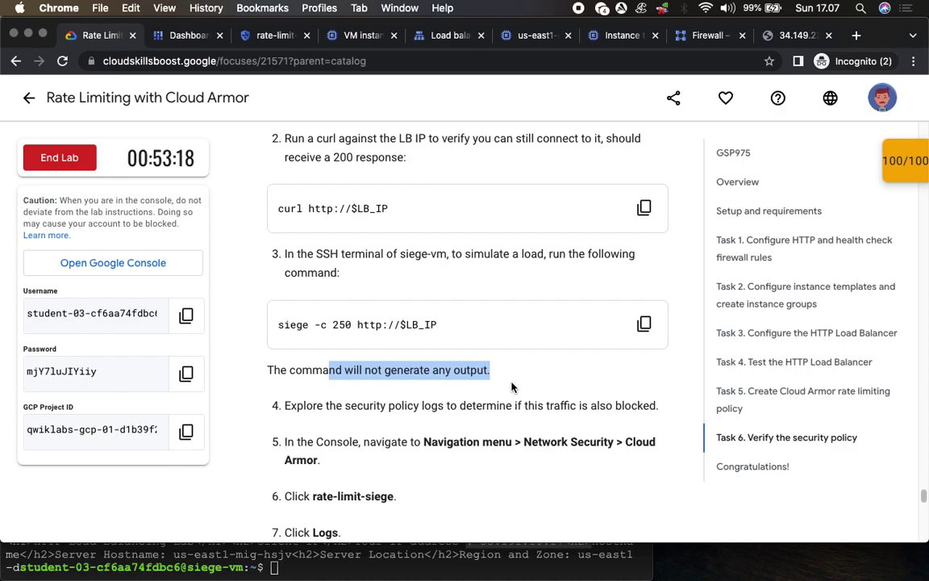
scroll(511, 388, "down", 3)
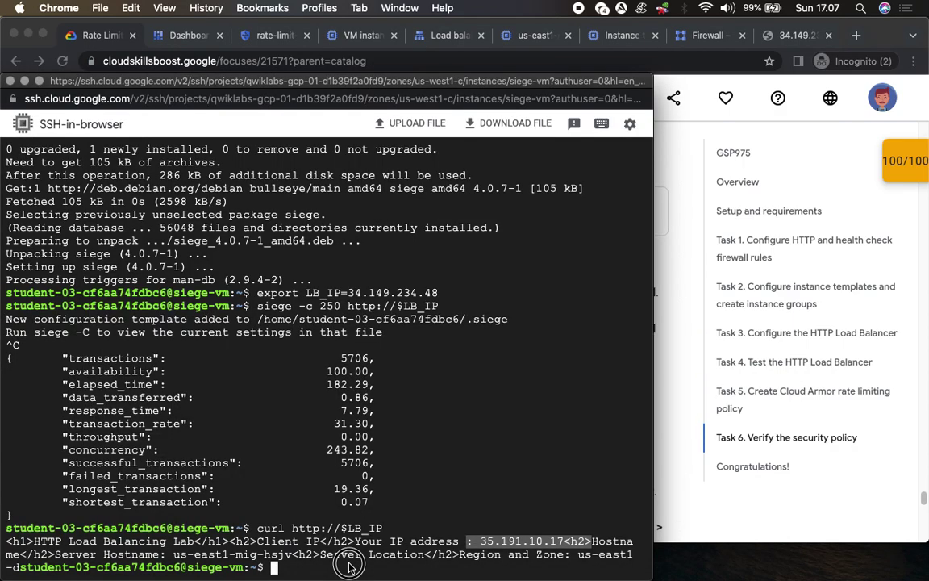
left_click(323, 557)
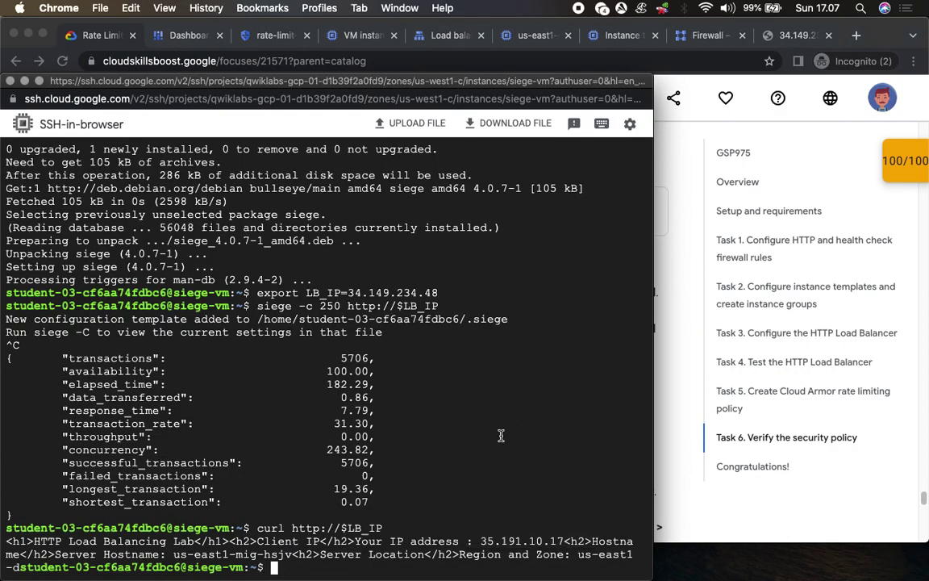
key("Up")
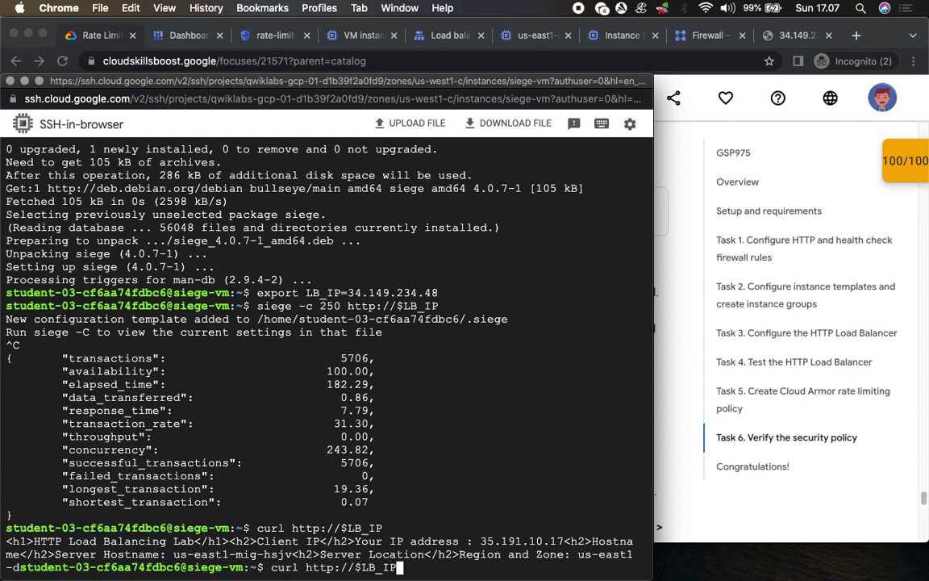
key("Return")
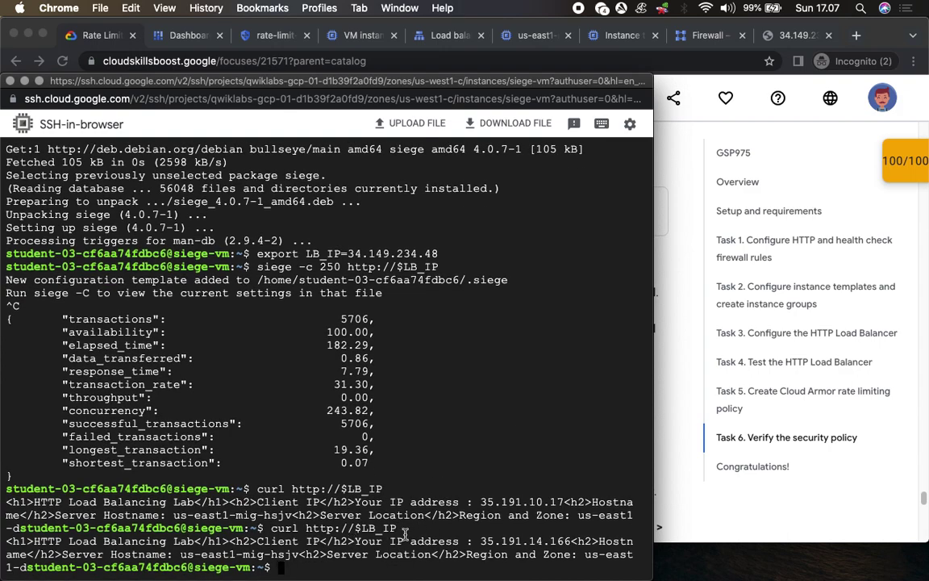
left_click(685, 332)
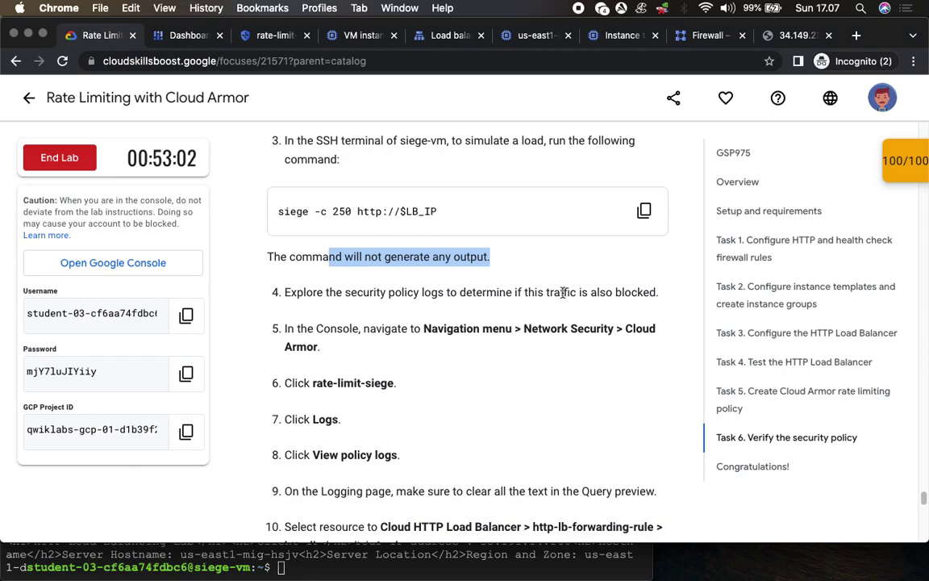
left_click_drag(565, 292, 282, 292)
scroll(617, 363, "down", 2)
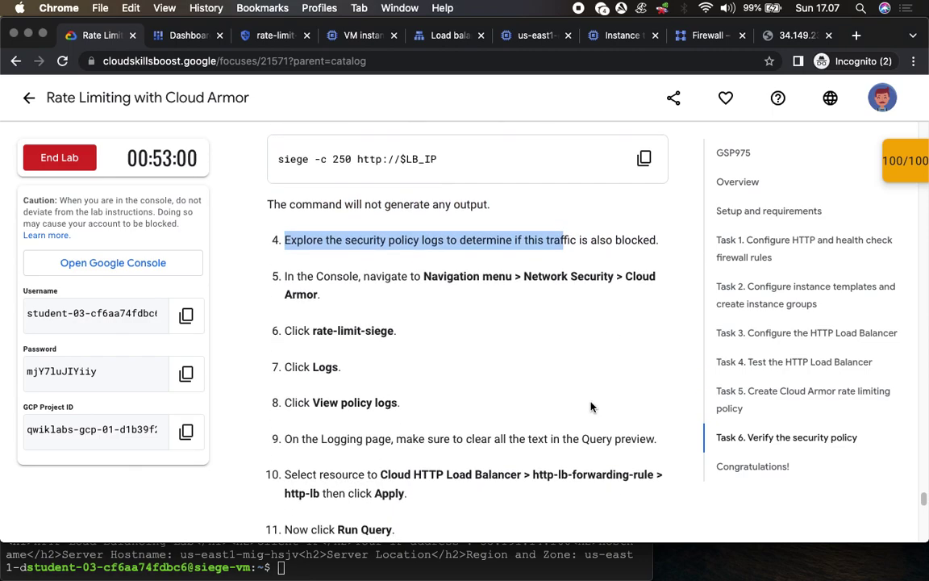
left_click(370, 570)
key("Up")
key("Return")
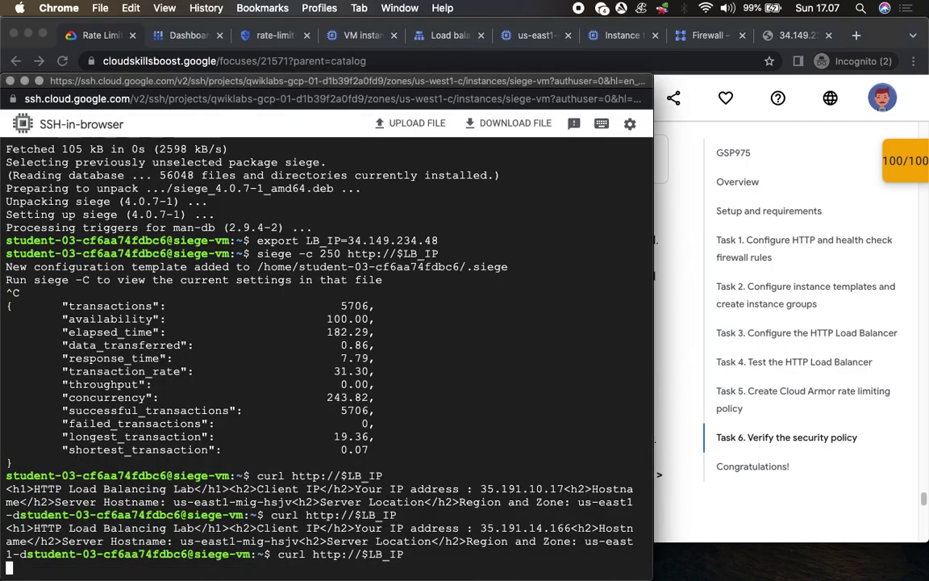
left_click_drag(110, 555, 587, 554)
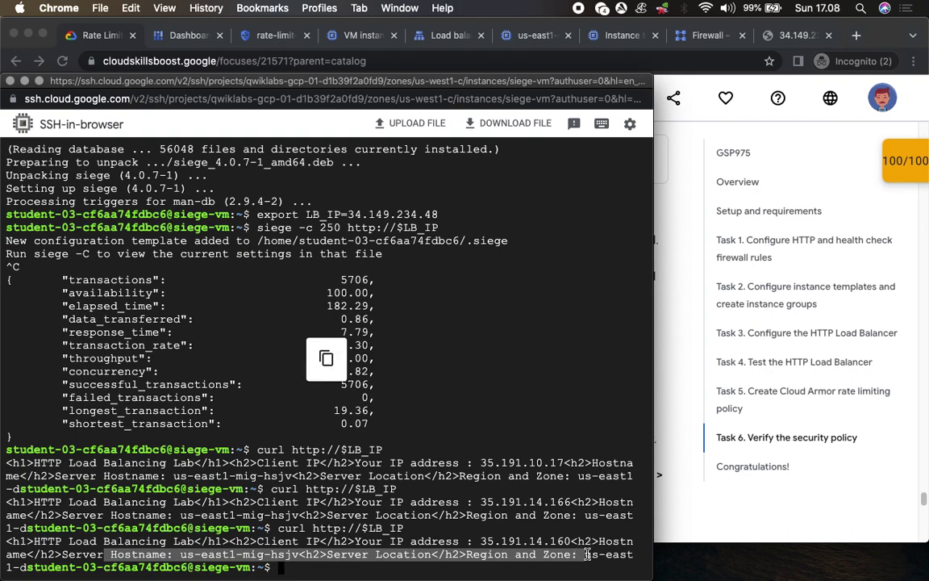
left_click(539, 550)
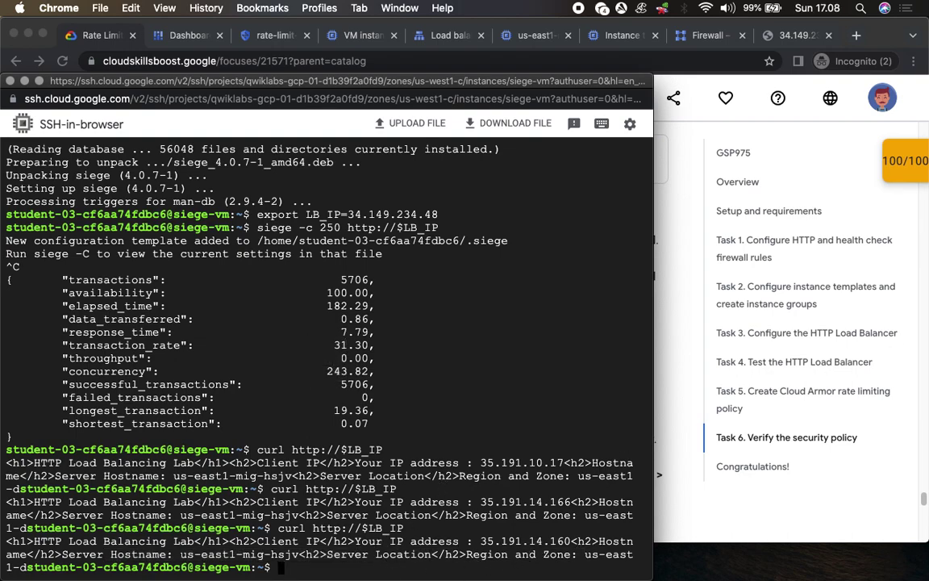
key("Up")
key("Return")
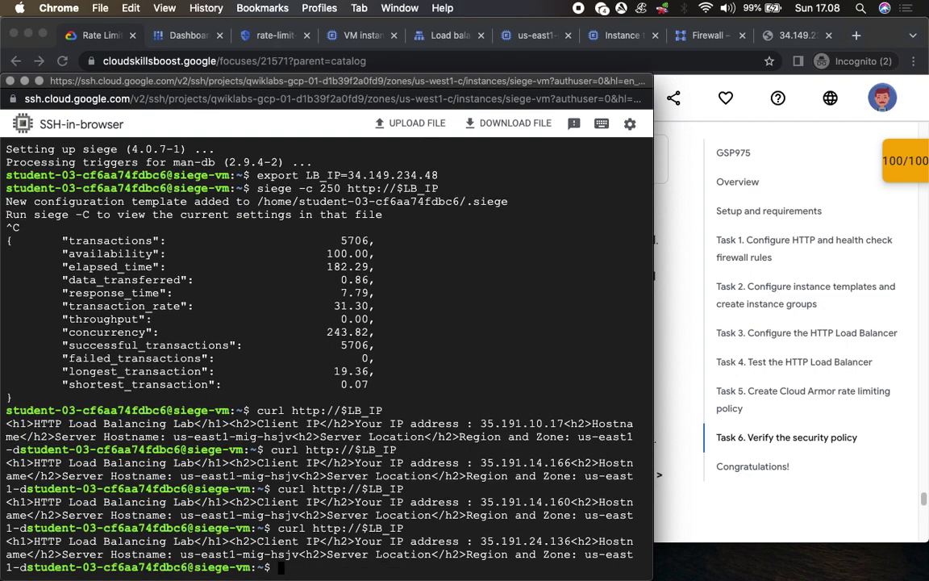
key("Up")
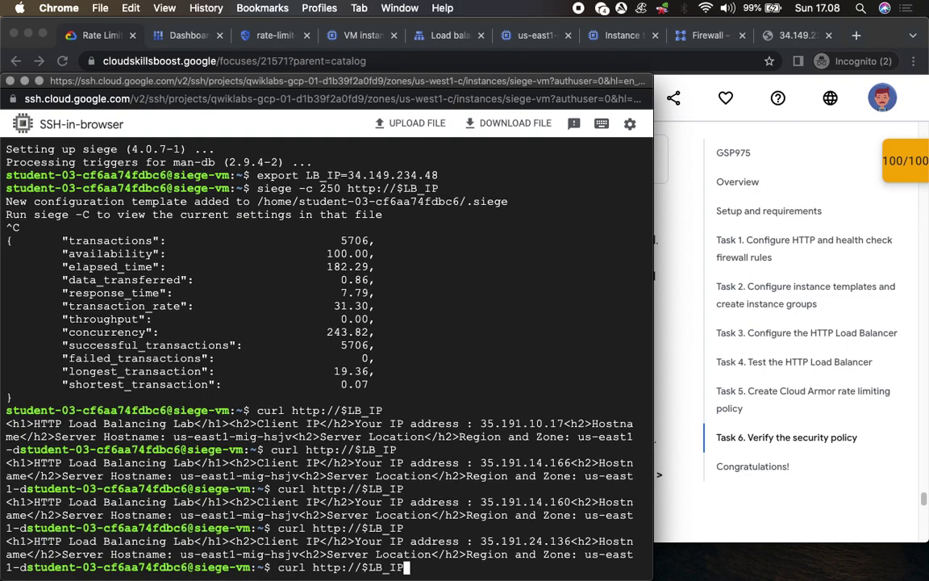
key("Return")
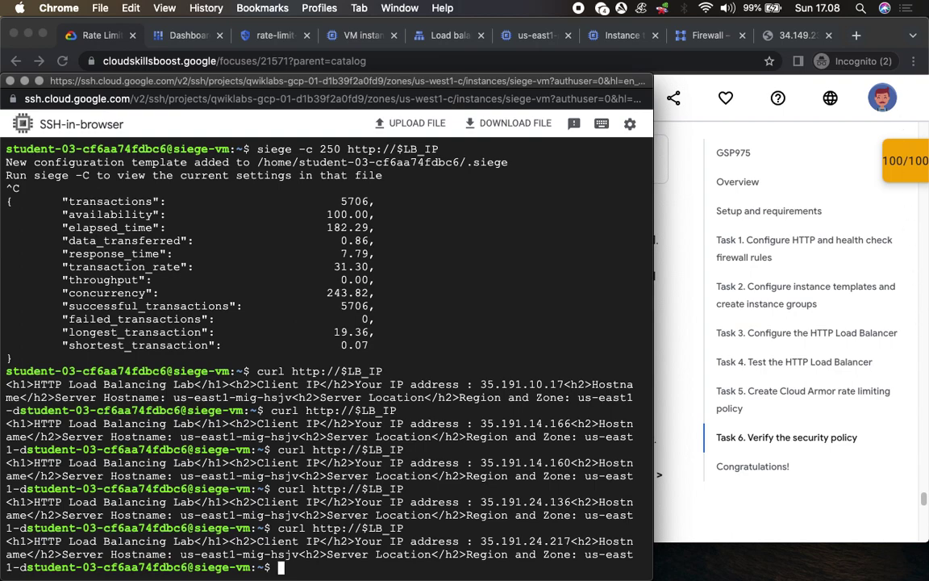
Following the lab's steps 5 to 7, show the logs section of the rate-limit-siege policy details
left_click(685, 263)
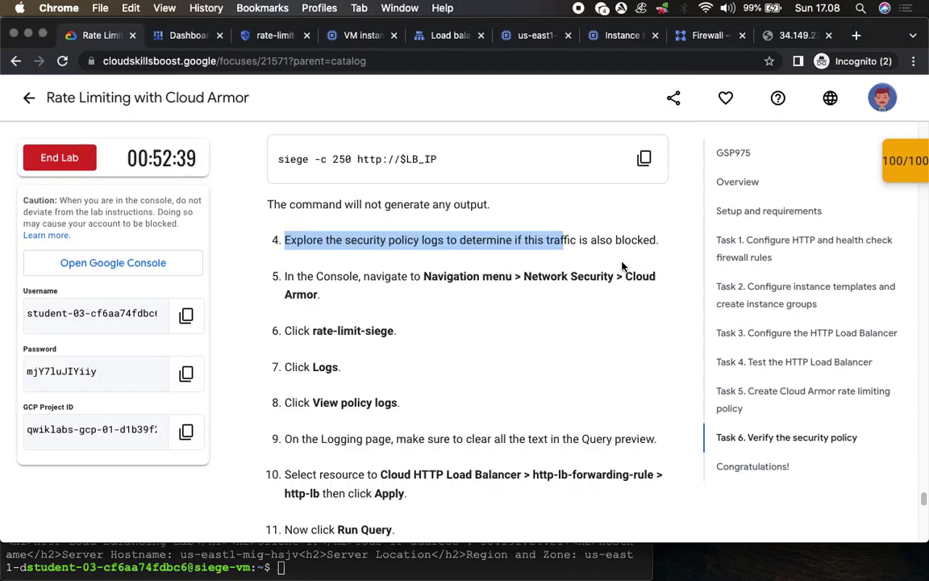
scroll(433, 301, "down", 3)
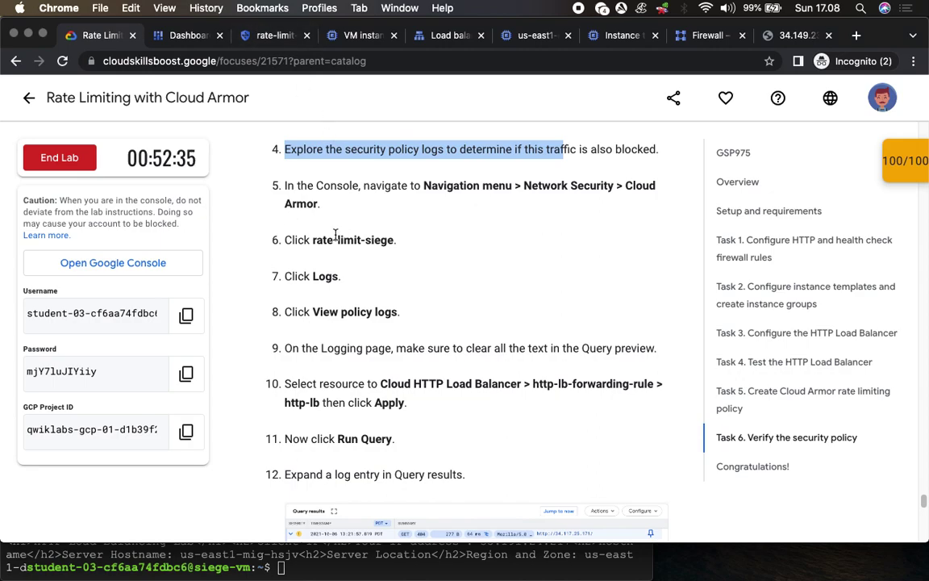
left_click(267, 36)
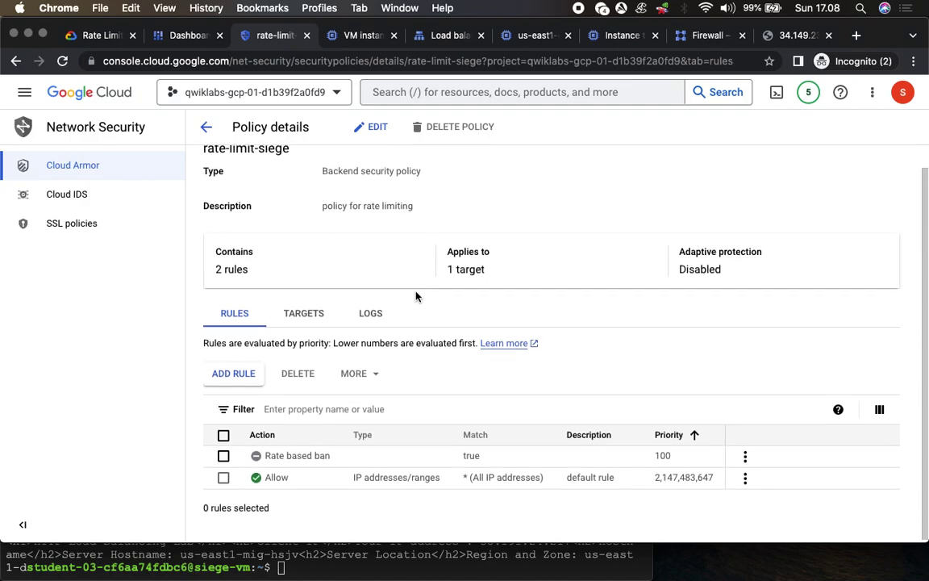
left_click(372, 312)
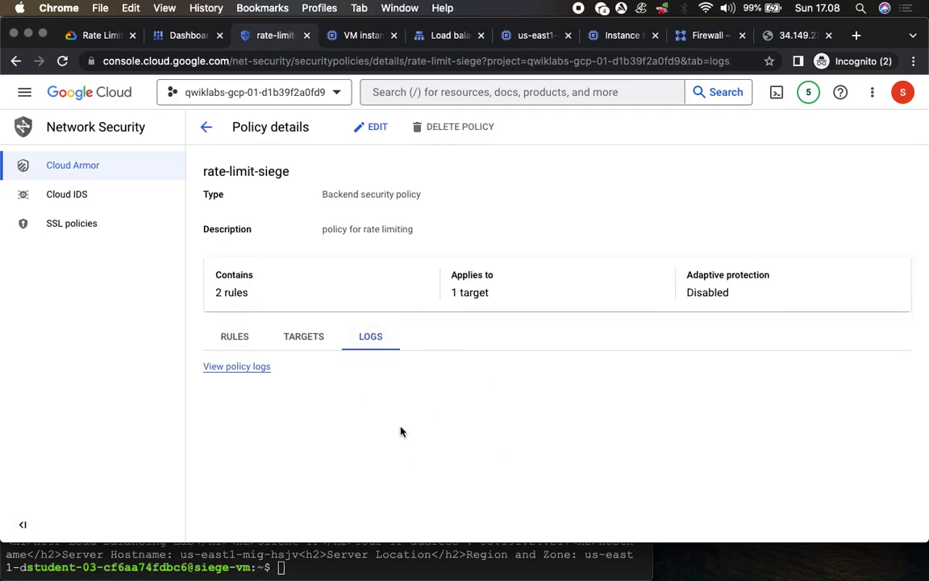
Following the lab's step 8, view the rate-limit-siege policy logs in Logs Explorer and dismiss the feature tour and tutorial pane
left_click(95, 37)
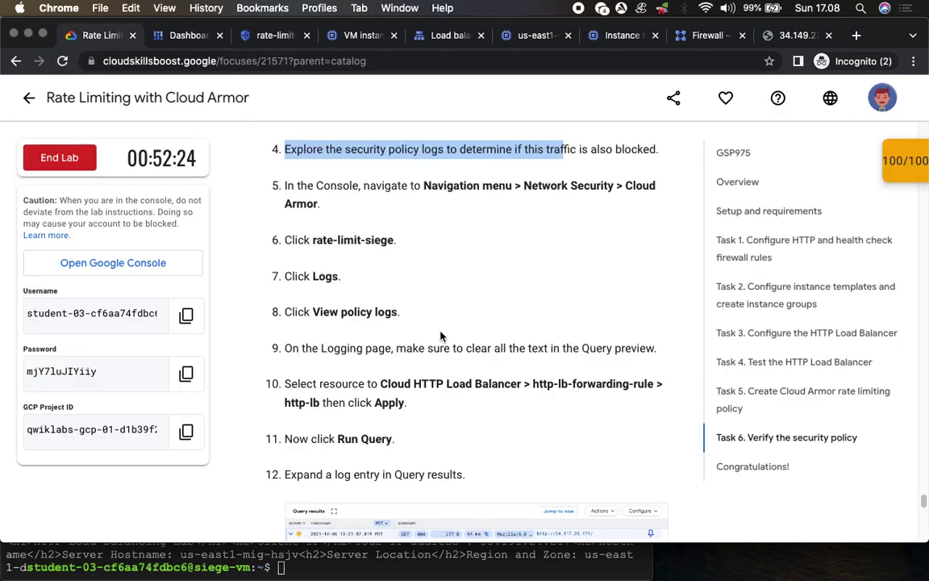
left_click(272, 37)
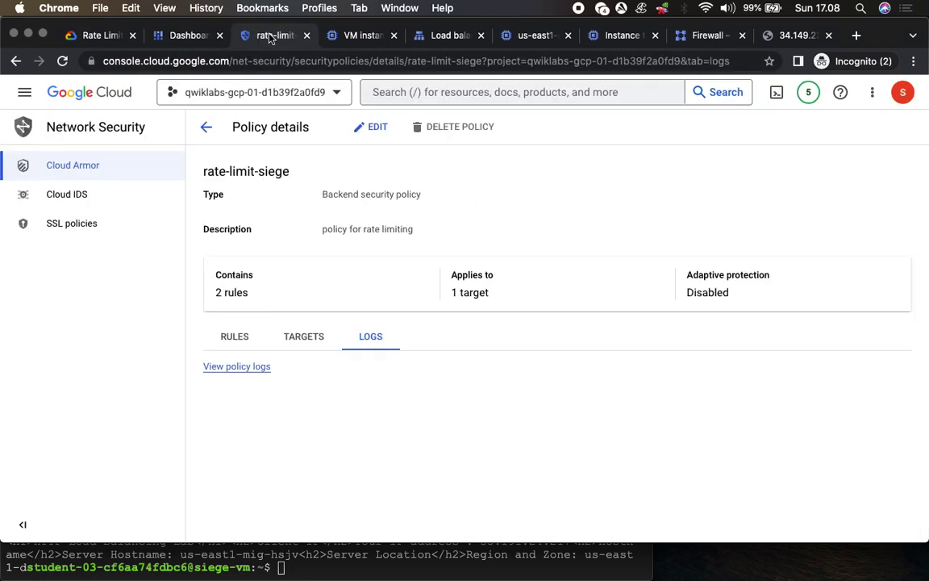
left_click(251, 367)
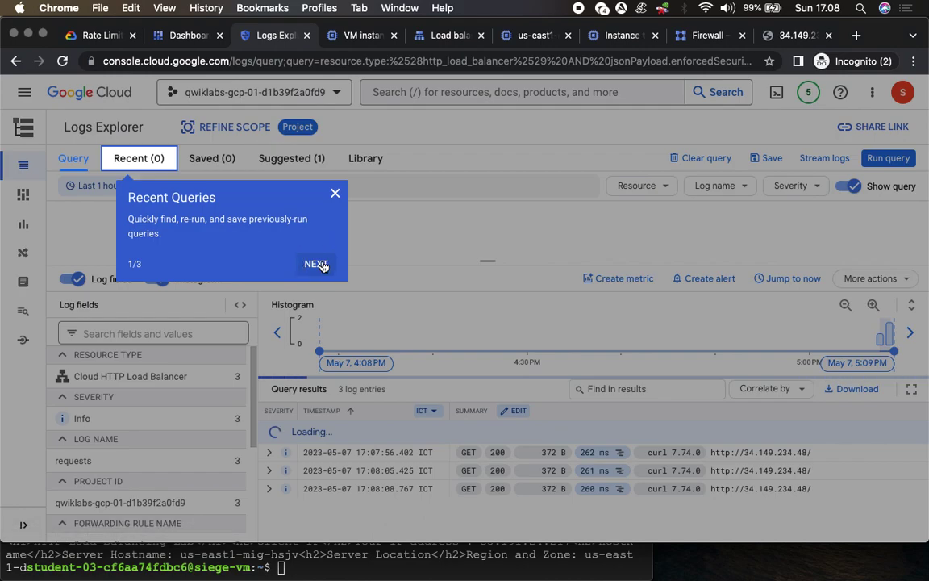
left_click(323, 264)
left_click(405, 270)
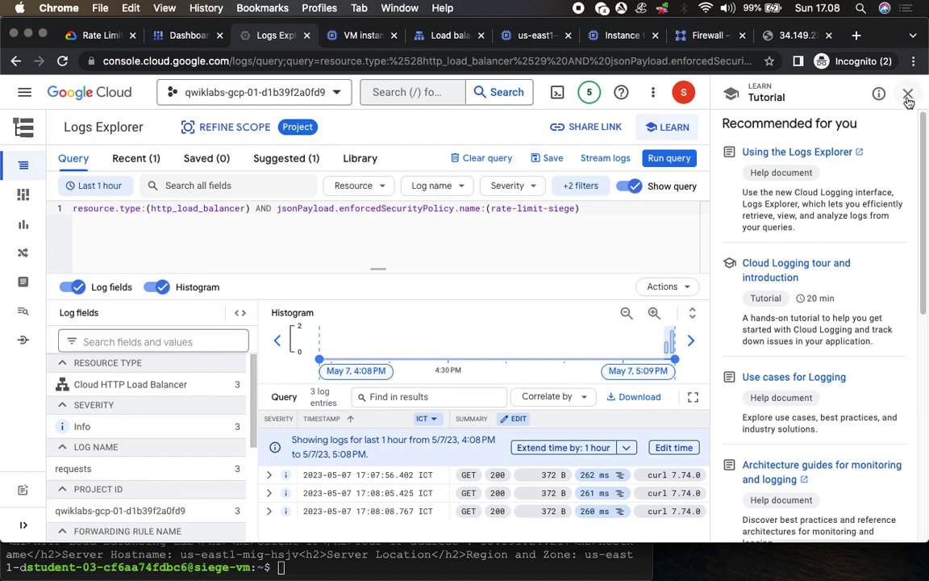
left_click(908, 94)
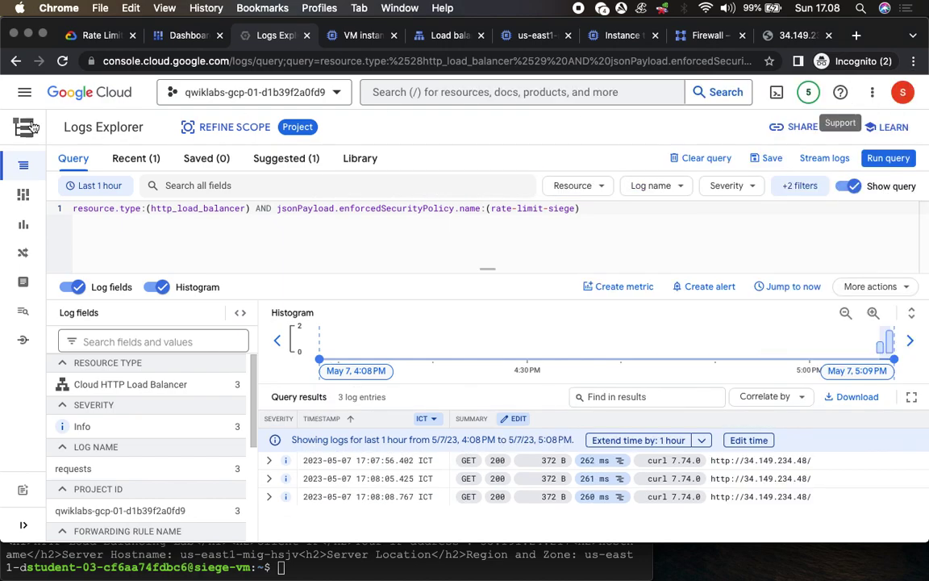
Read the lab's steps 9 to 12 and try to filter the policy logs by the Cloud HTTP Load Balancer resource type
left_click(97, 35)
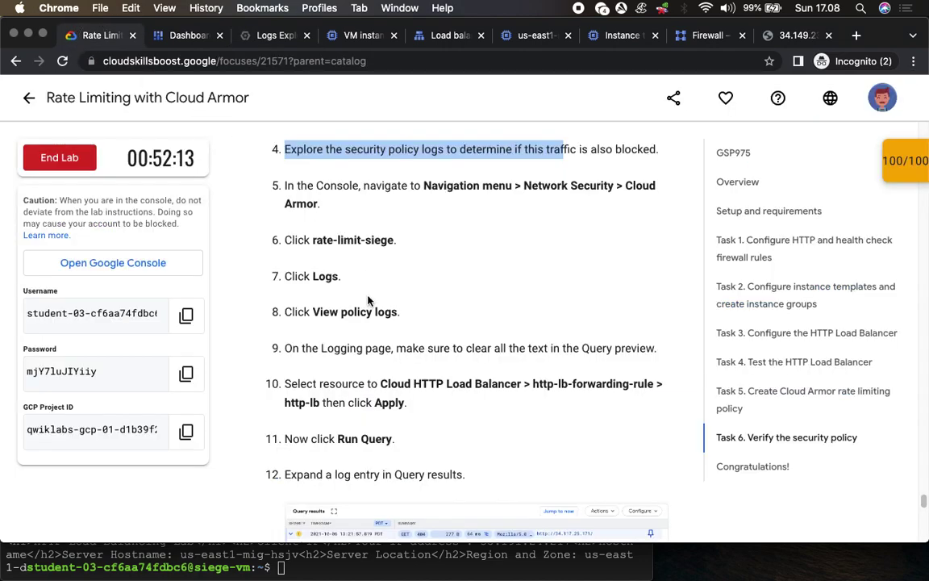
scroll(383, 372, "down", 5)
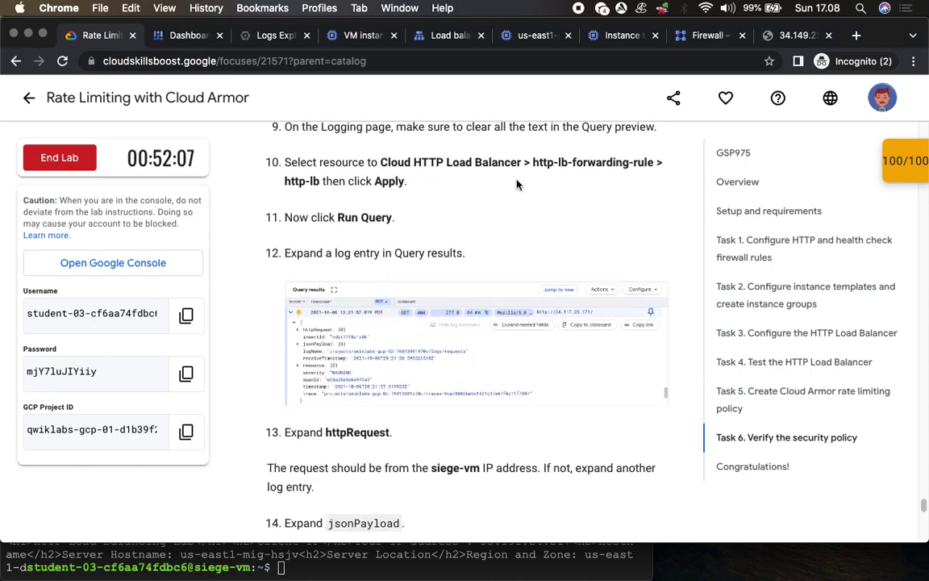
left_click(268, 40)
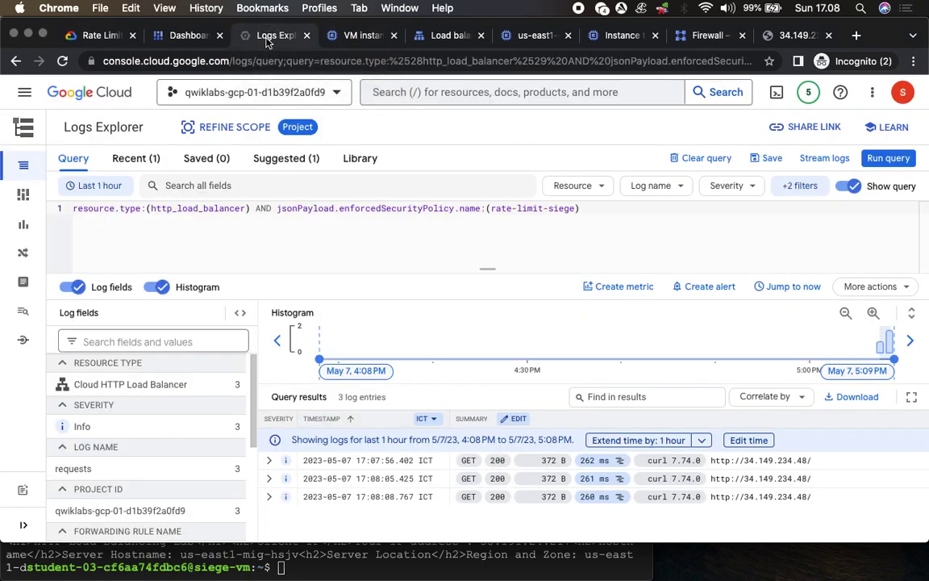
left_click(156, 387)
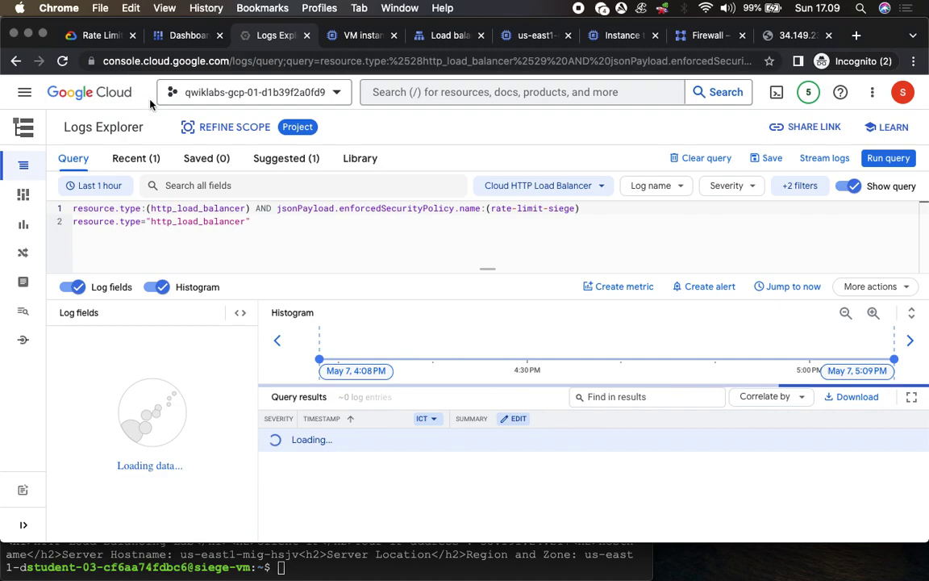
left_click(97, 36)
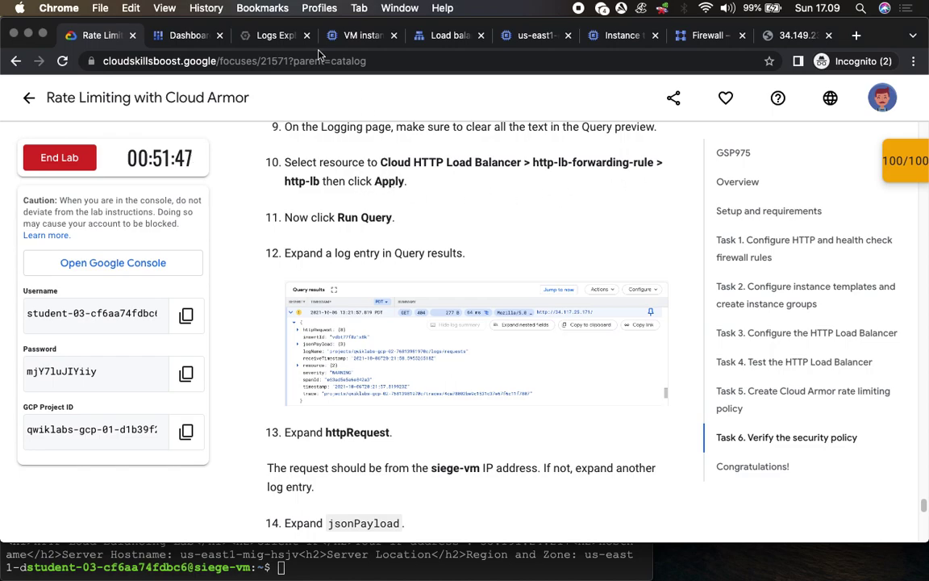
left_click(273, 37)
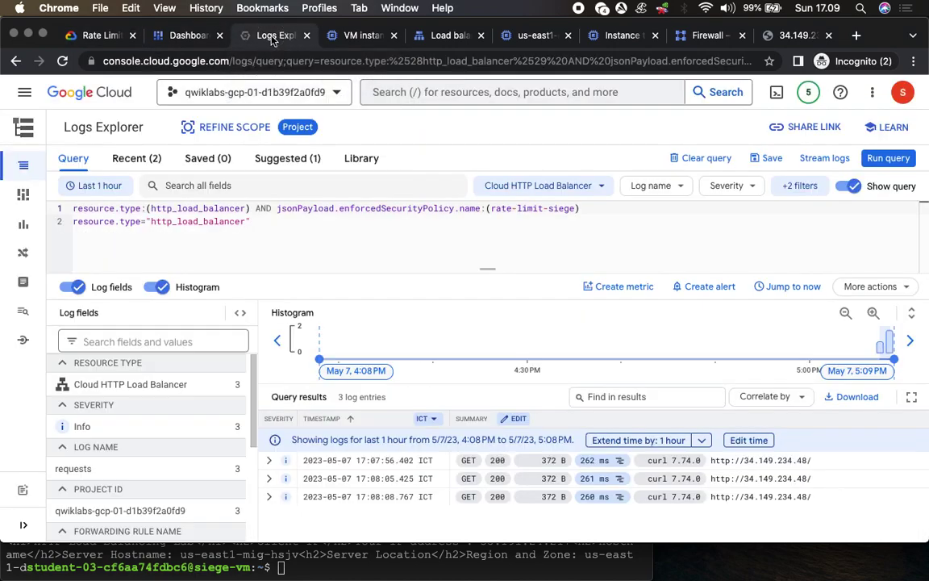
Try to add Cloud HTTP Load Balancer and http-lb-forwarding-rule from the log fields as filters to the existing policy query
scroll(180, 475, "down", 5)
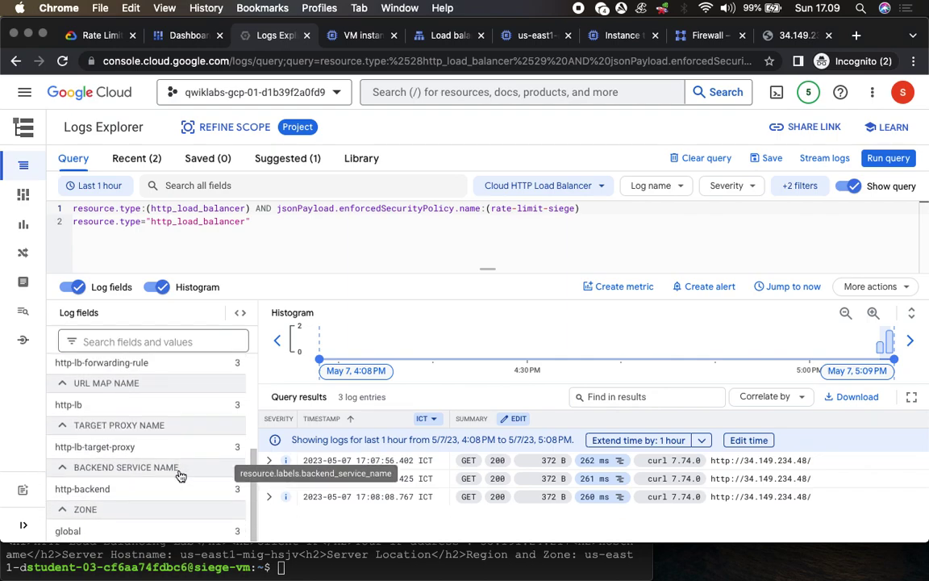
scroll(181, 475, "up", 5)
left_click(232, 389)
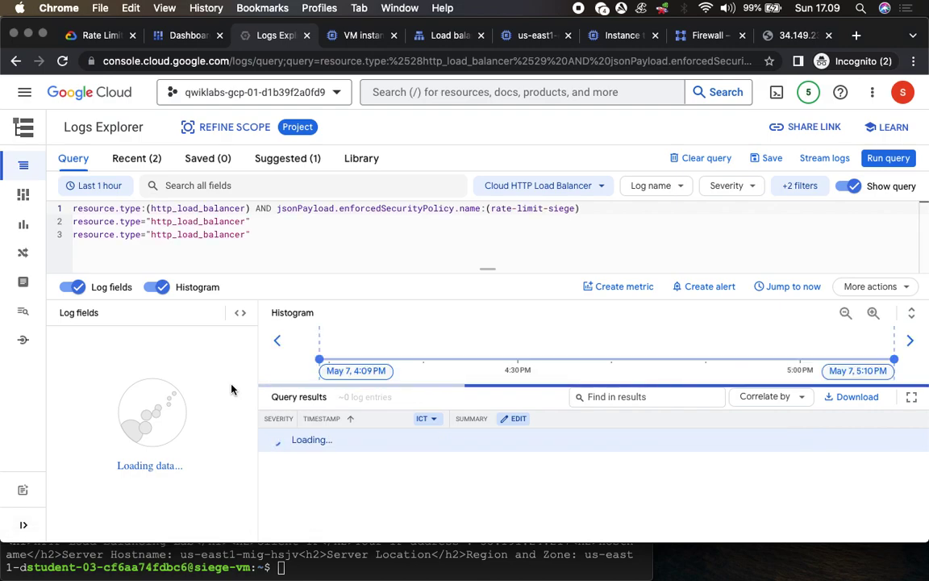
left_click(95, 37)
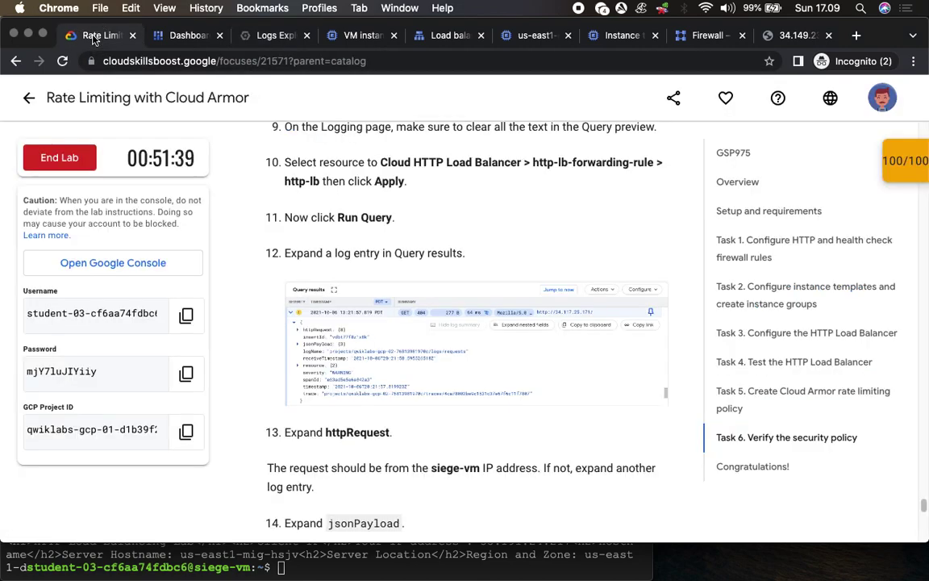
left_click(272, 35)
scroll(202, 458, "down", 2)
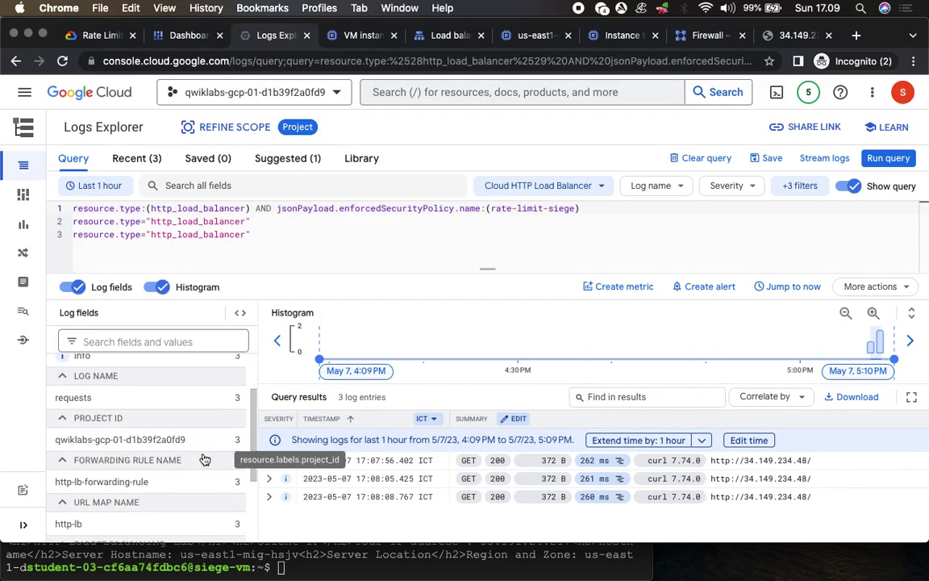
left_click(169, 482)
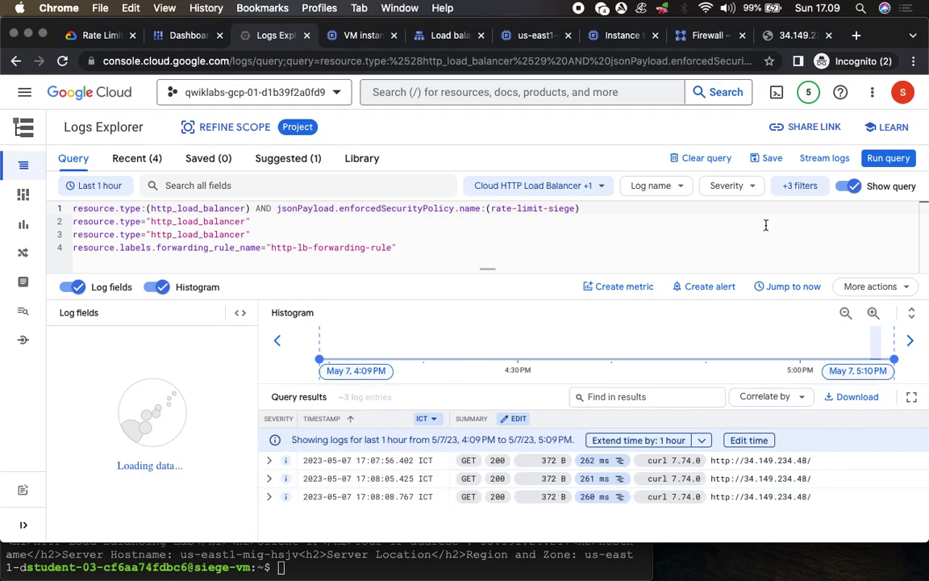
Clear all text from the Logs Explorer query, as the lab's step 9 requires
left_click(690, 159)
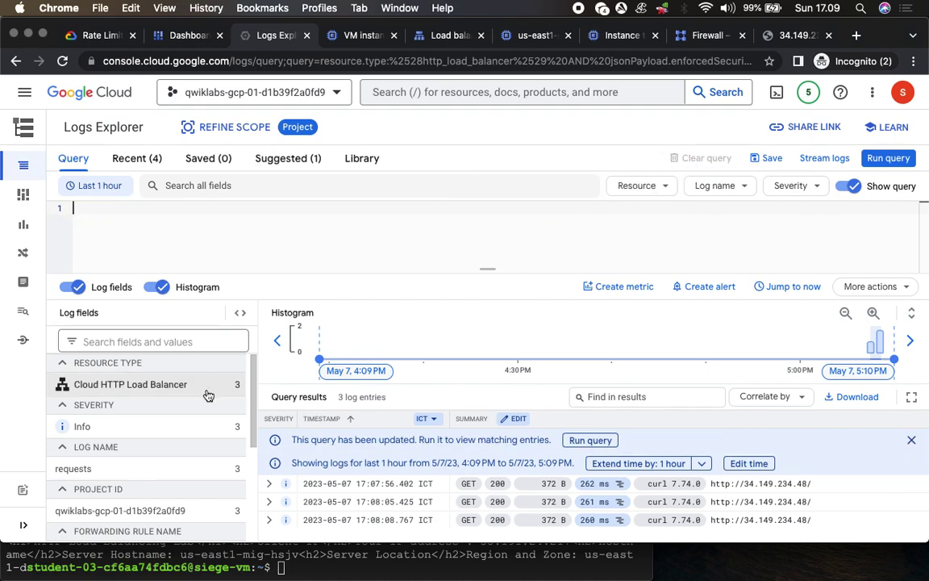
Filter the logs by Cloud HTTP Load Balancer, forwarding rule http-lb-forwarding-rule and URL map http-lb, following the lab's step 10
left_click(206, 393)
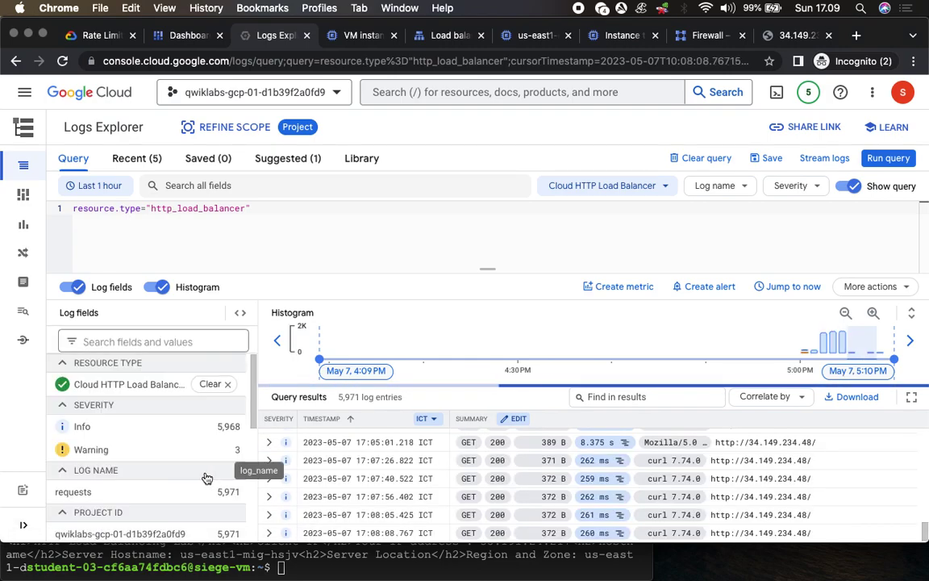
scroll(208, 478, "down", 2)
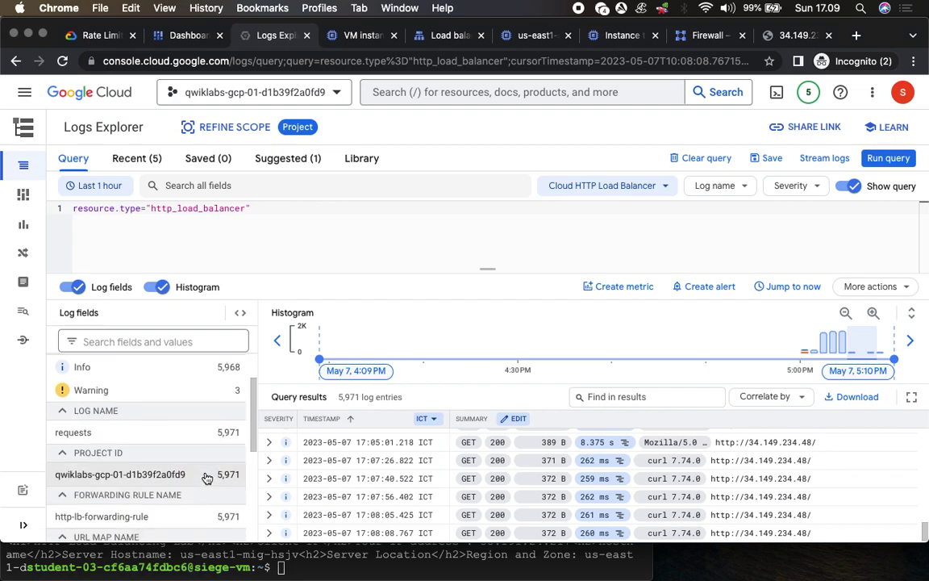
scroll(101, 478, "down", 2)
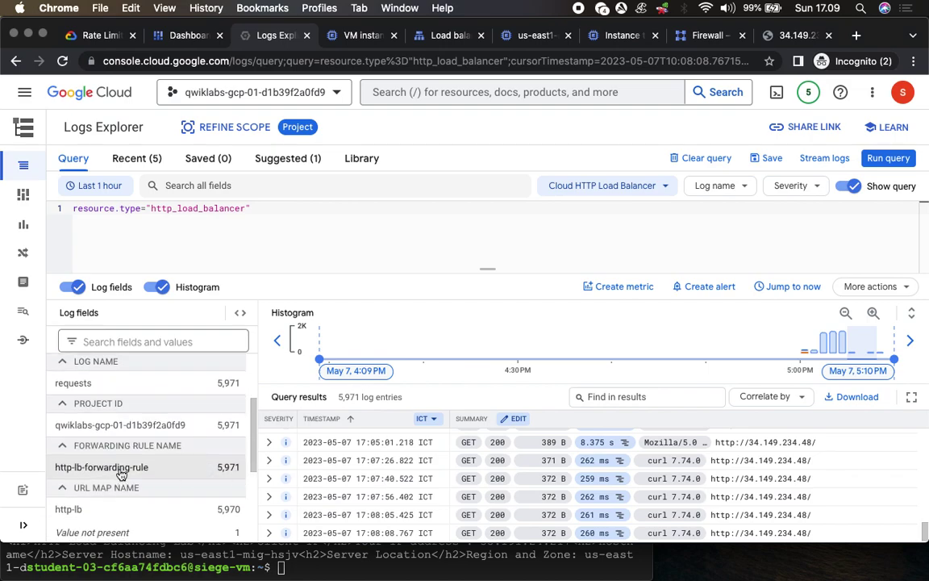
left_click(121, 475)
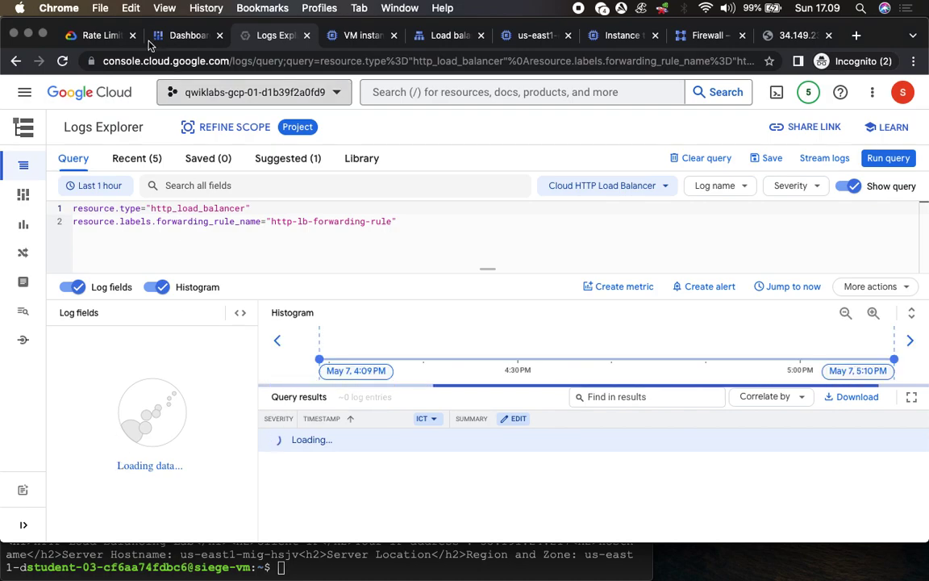
left_click(127, 35)
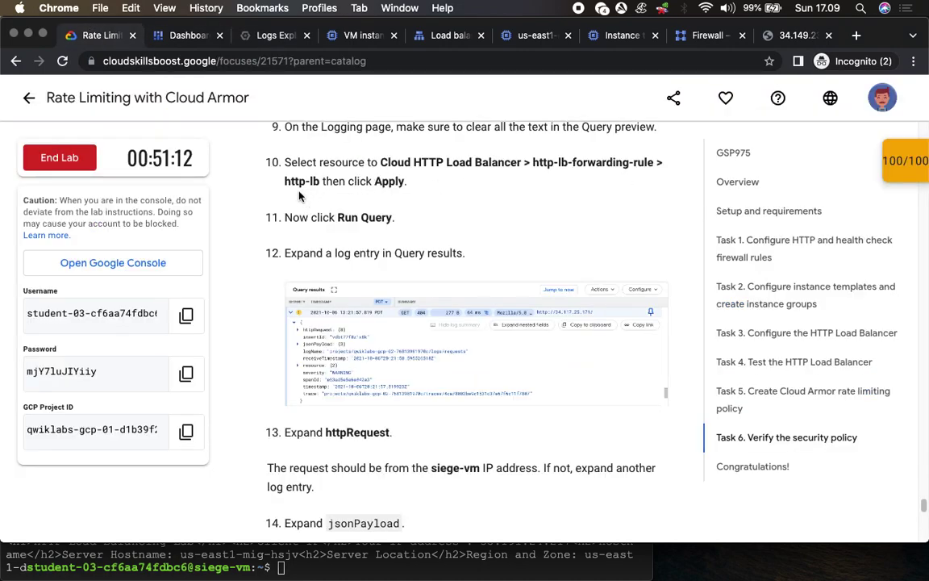
left_click(274, 35)
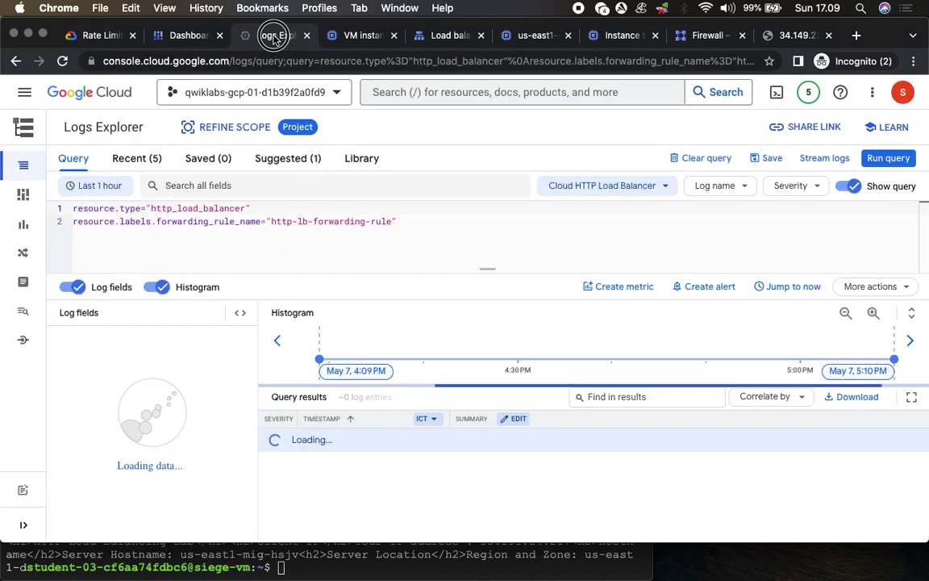
scroll(185, 470, "down", 5)
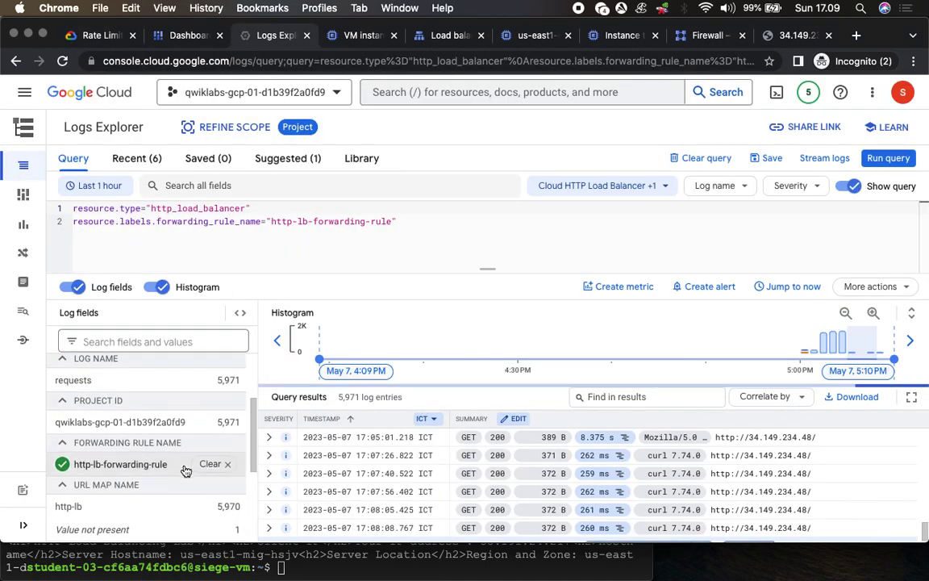
left_click(98, 460)
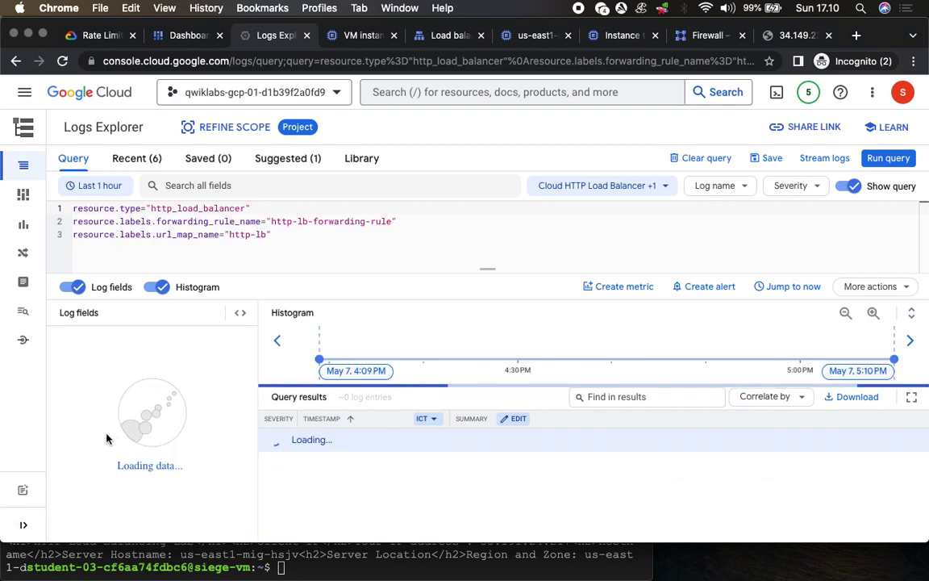
left_click(311, 569)
key("Up")
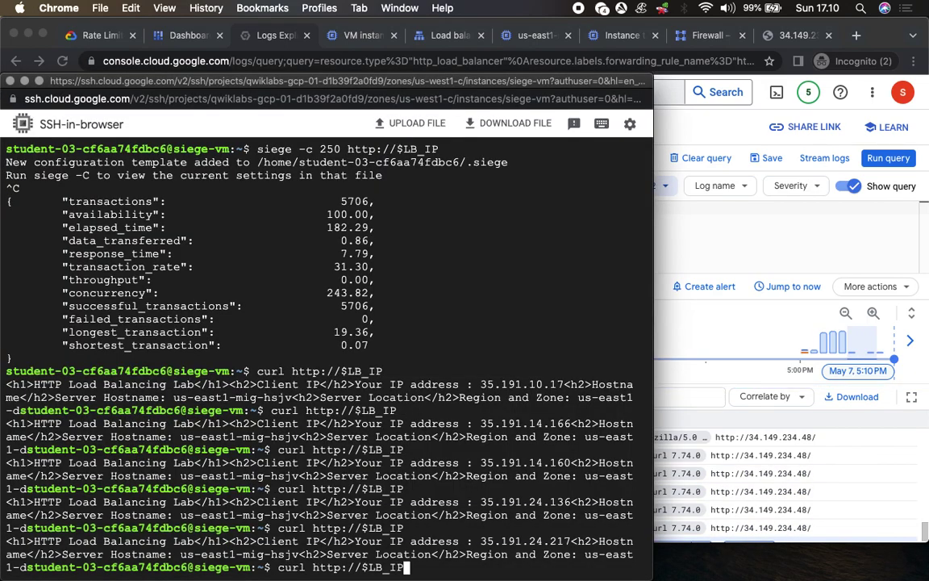
key("Return")
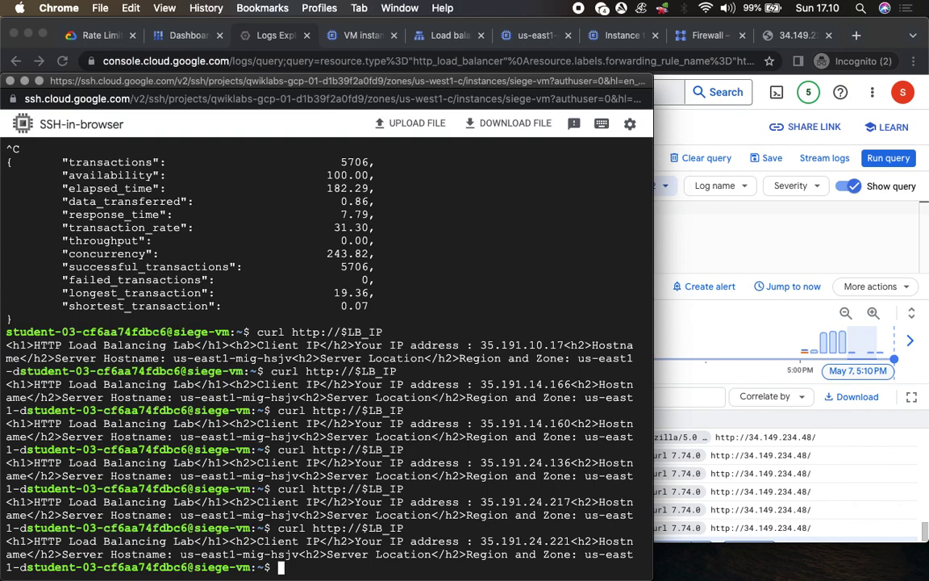
key("Up")
key("Return")
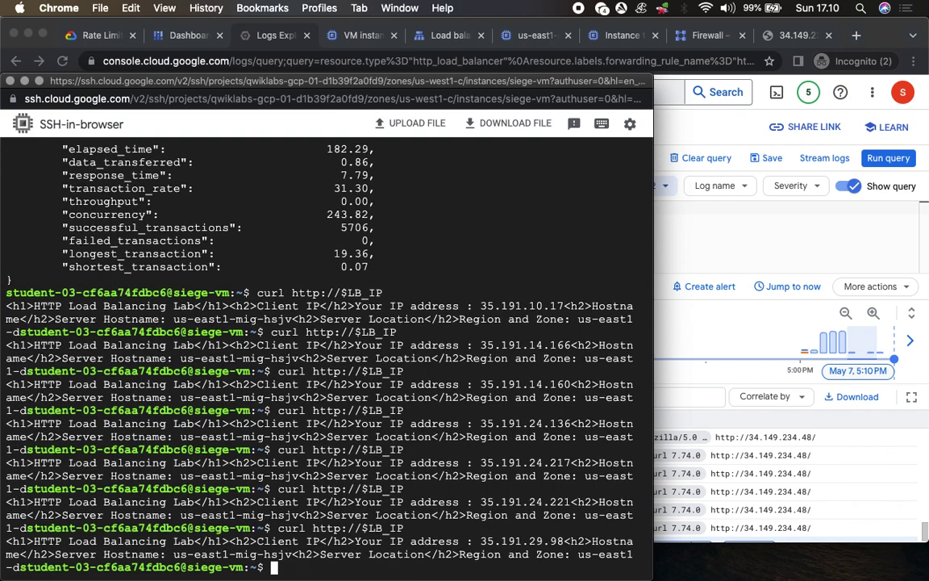
Check the lab's step 11 and rerun the load balancer log query to refresh its results
left_click(724, 237)
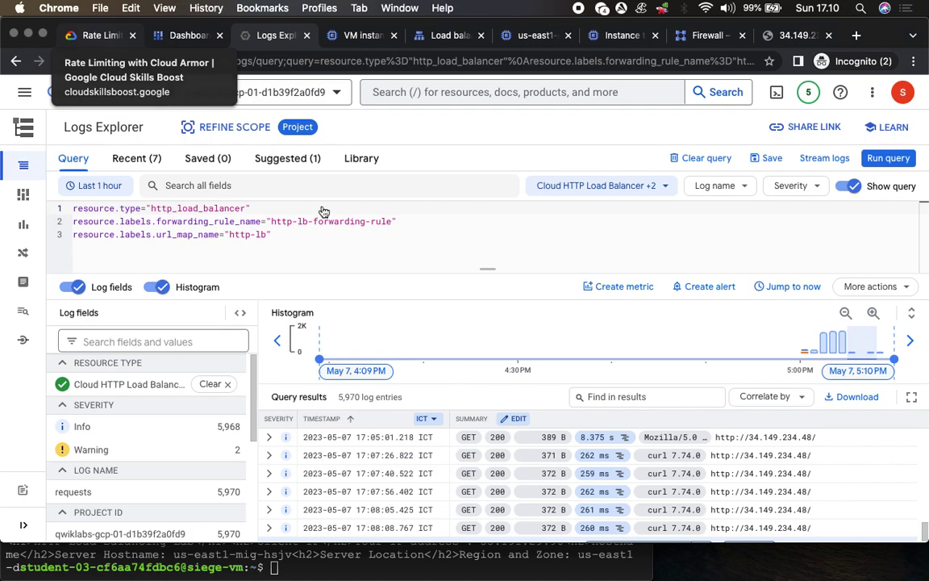
left_click(100, 35)
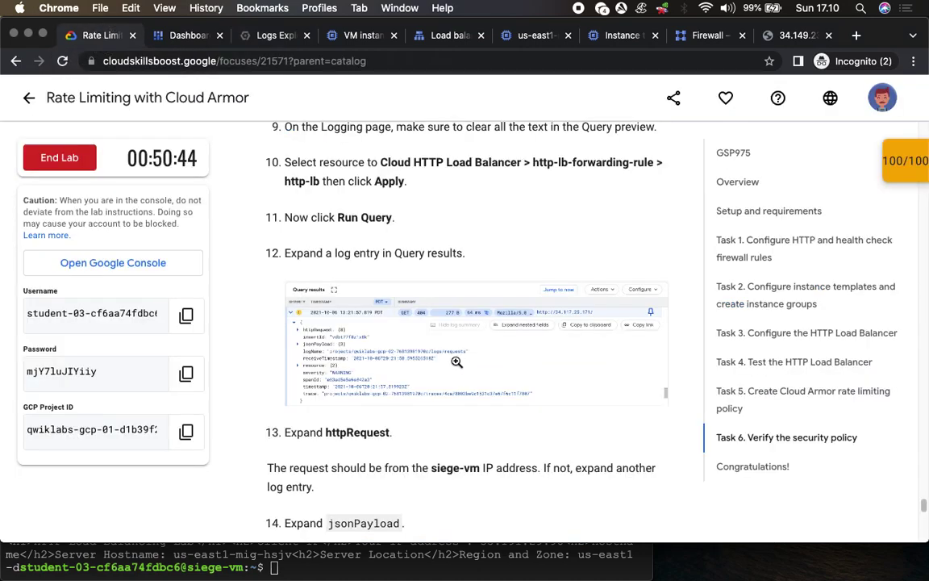
left_click_drag(396, 218, 351, 218)
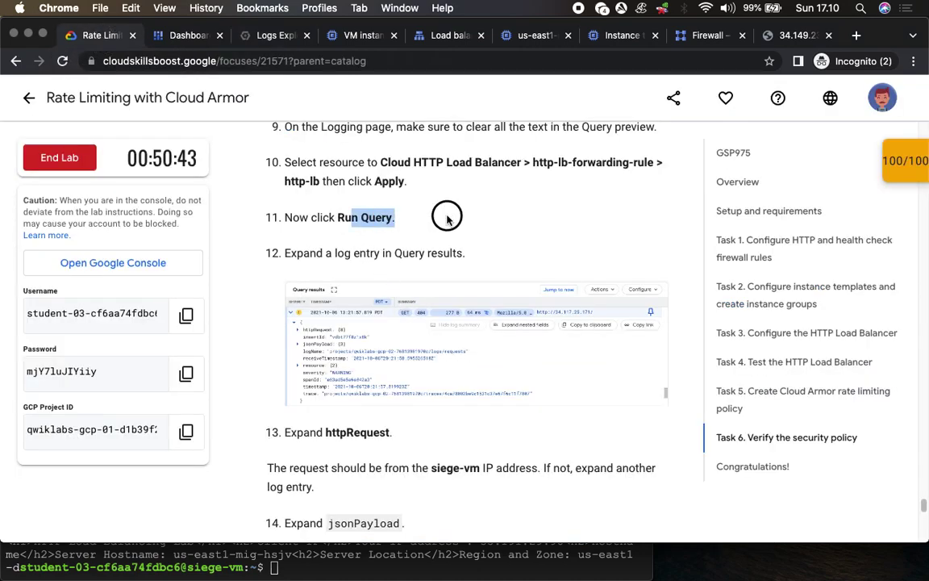
left_click(275, 36)
left_click(895, 161)
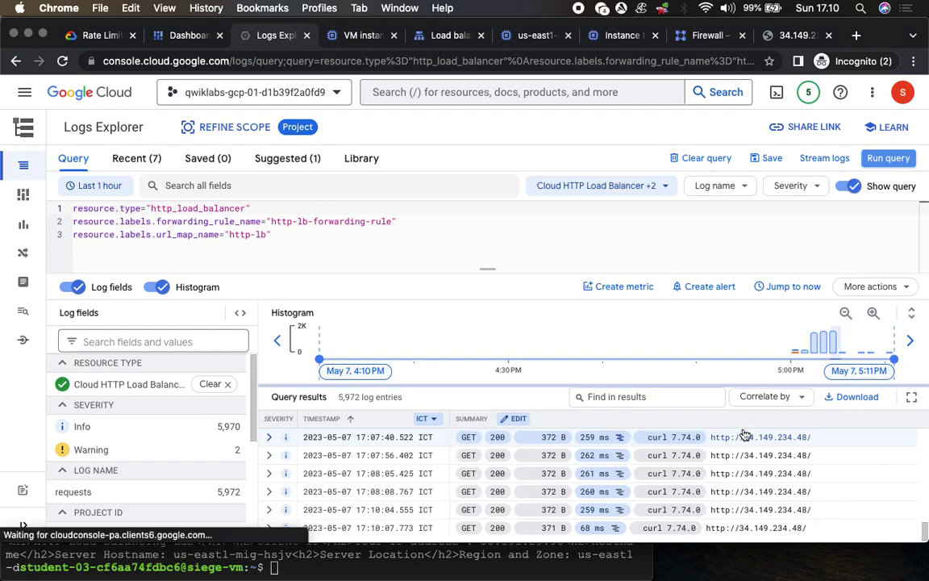
scroll(595, 465, "down", 1)
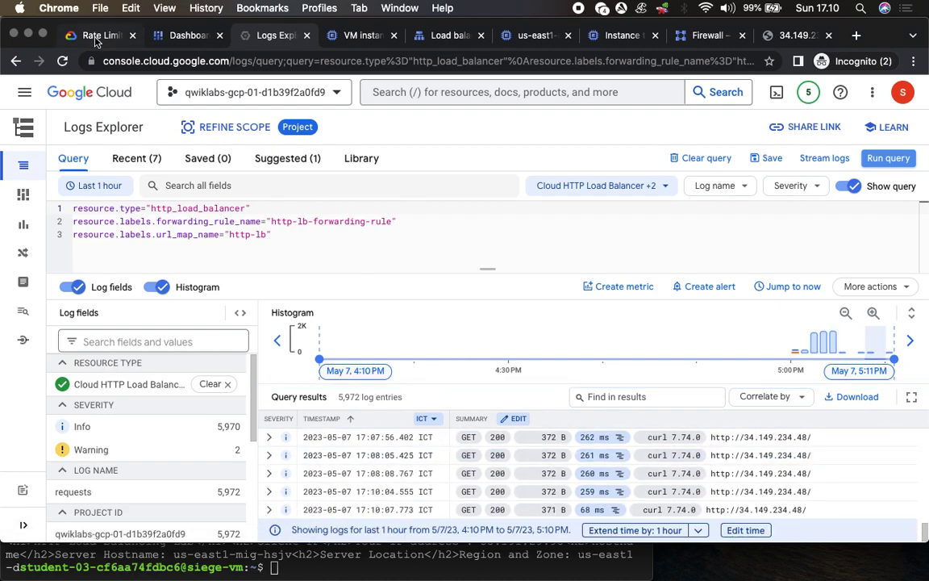
Read the lab's steps 13 to 15 on expanding a log entry and its closing sections
left_click(97, 36)
scroll(379, 291, "down", 5)
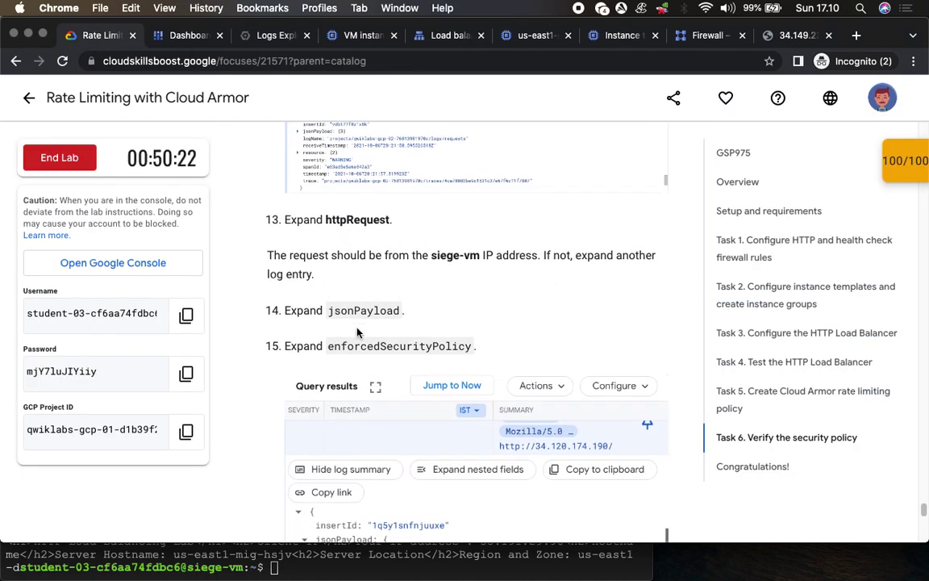
scroll(359, 332, "down", 5)
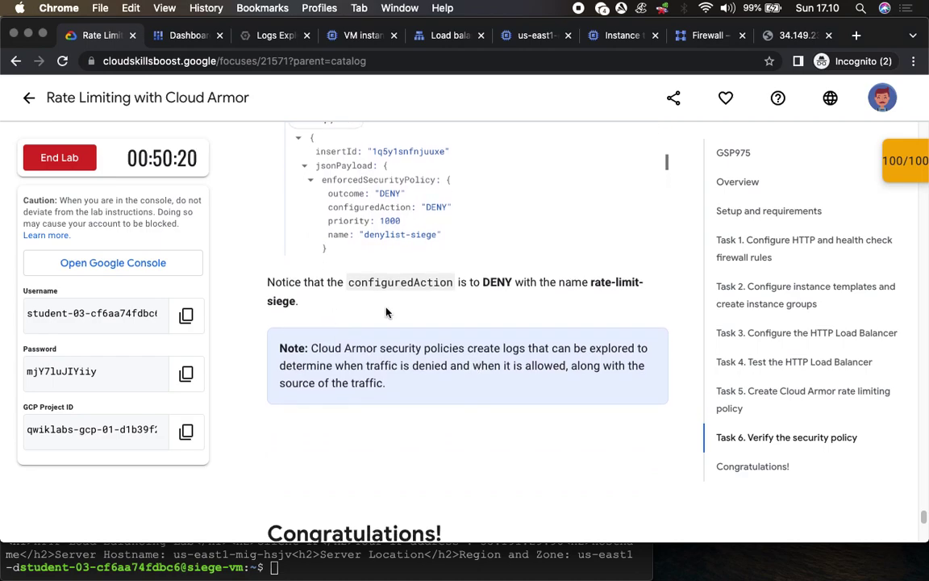
scroll(382, 462, "down", 5)
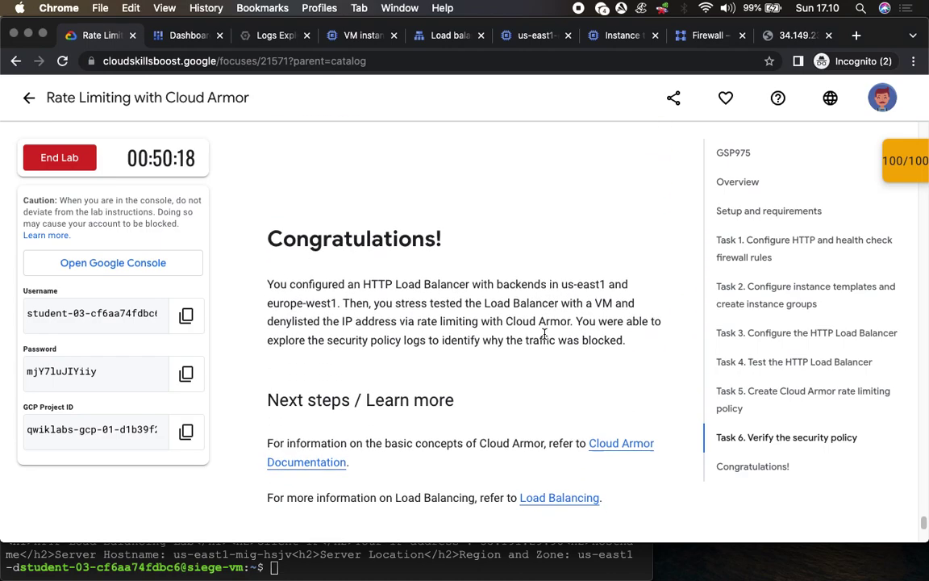
scroll(501, 464, "down", 8)
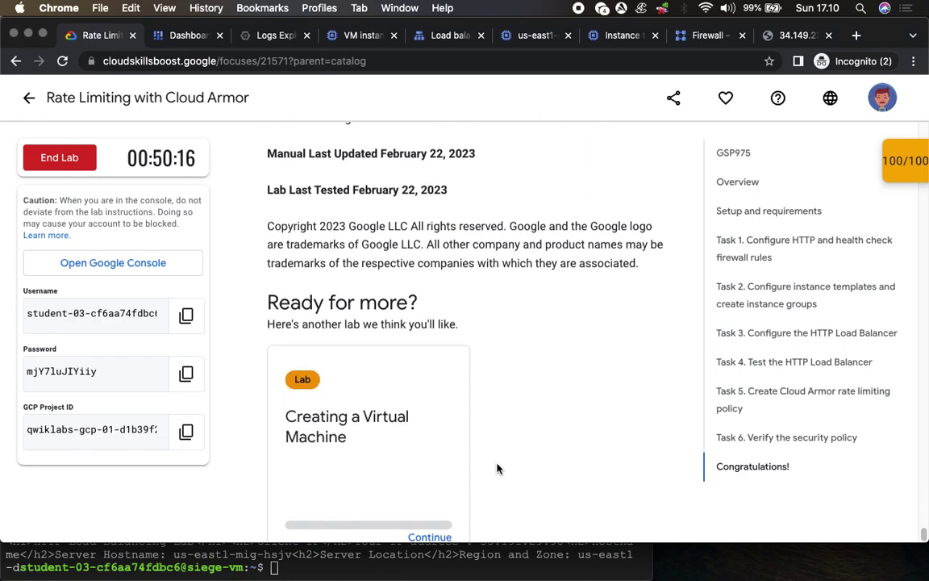
End the Rate Limiting with Cloud Armor lab and submit a five-star satisfaction rating without comments
left_click(80, 158)
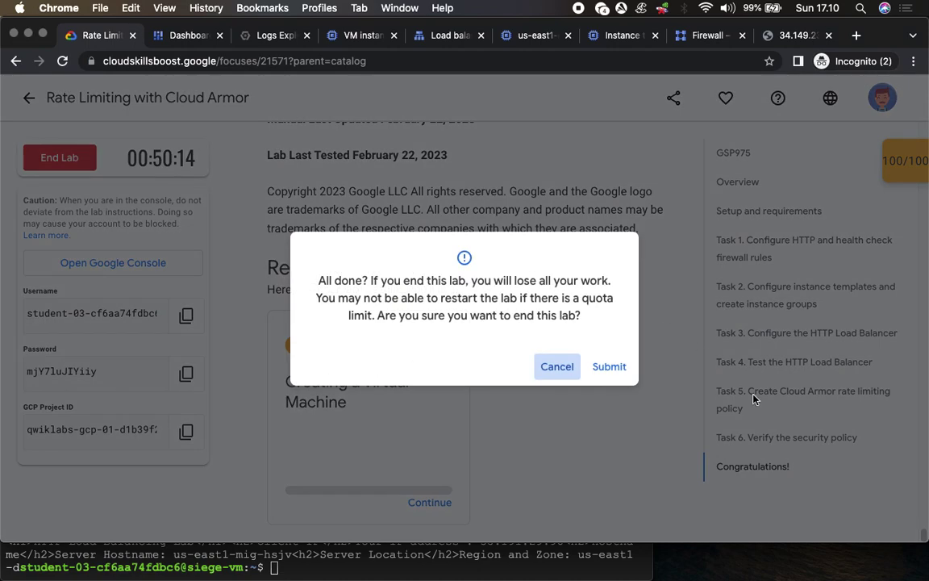
left_click(622, 374)
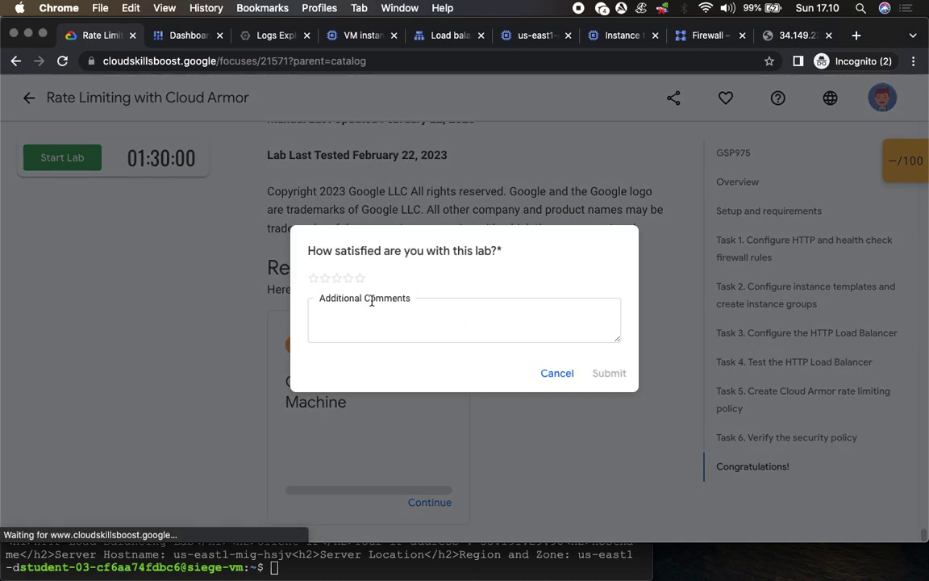
left_click(360, 279)
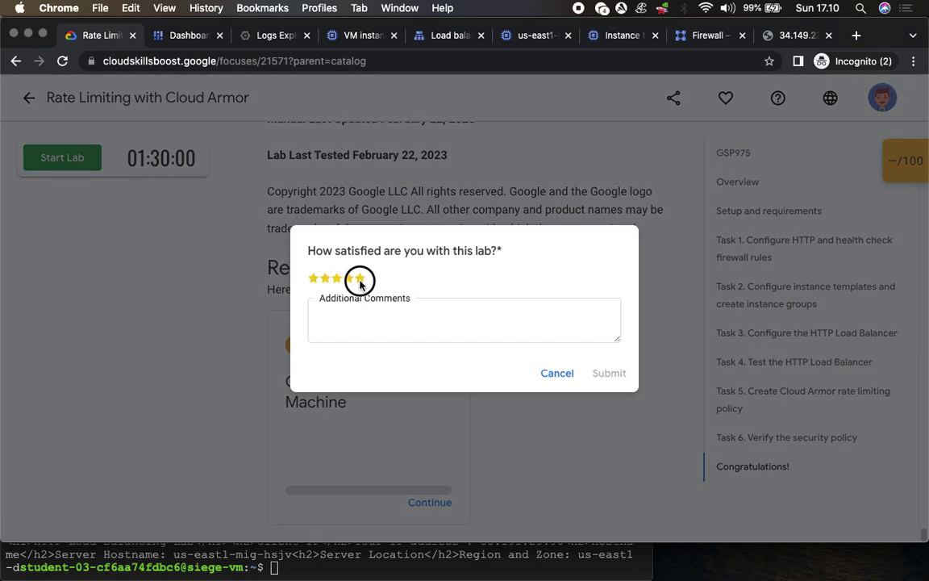
left_click(616, 374)
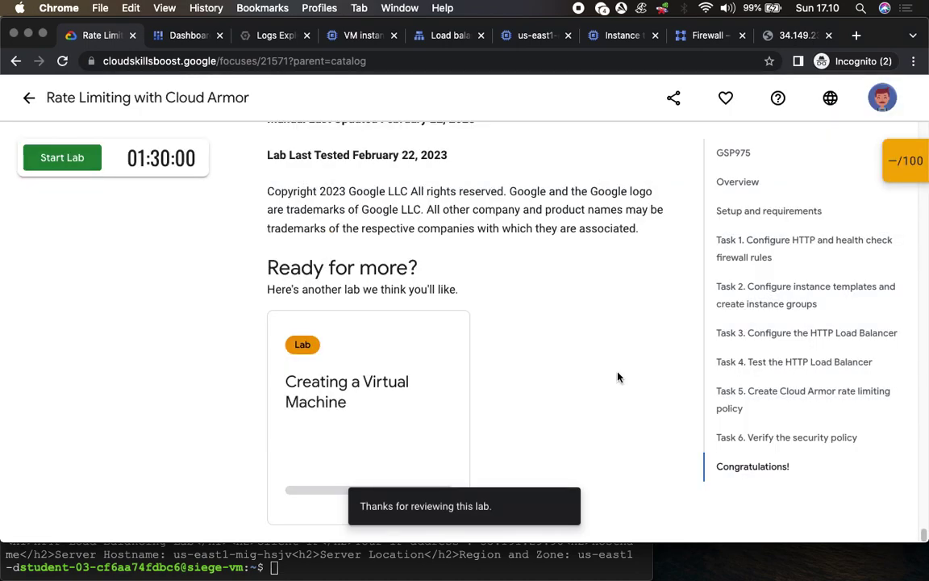